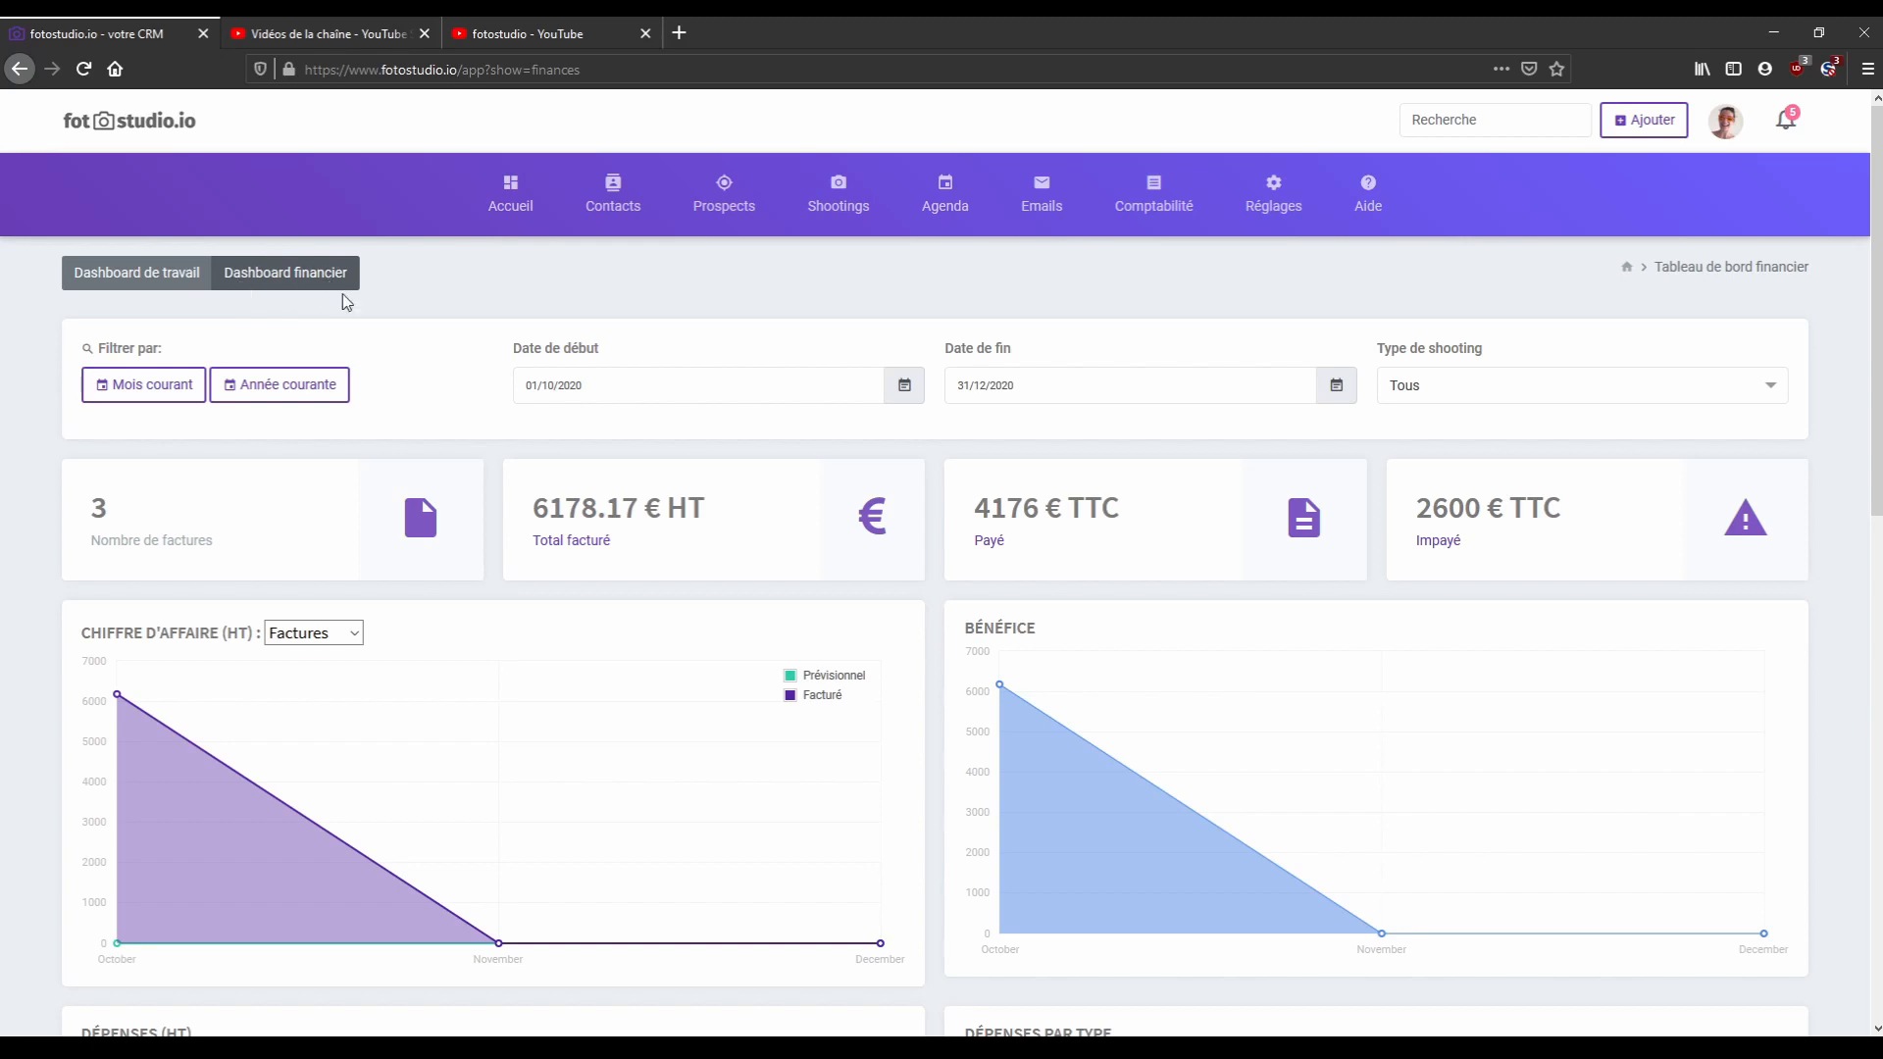
# Open the financial dashboard from the home page and filter it by the current month, then by the current year.
pyautogui.click(511, 195)
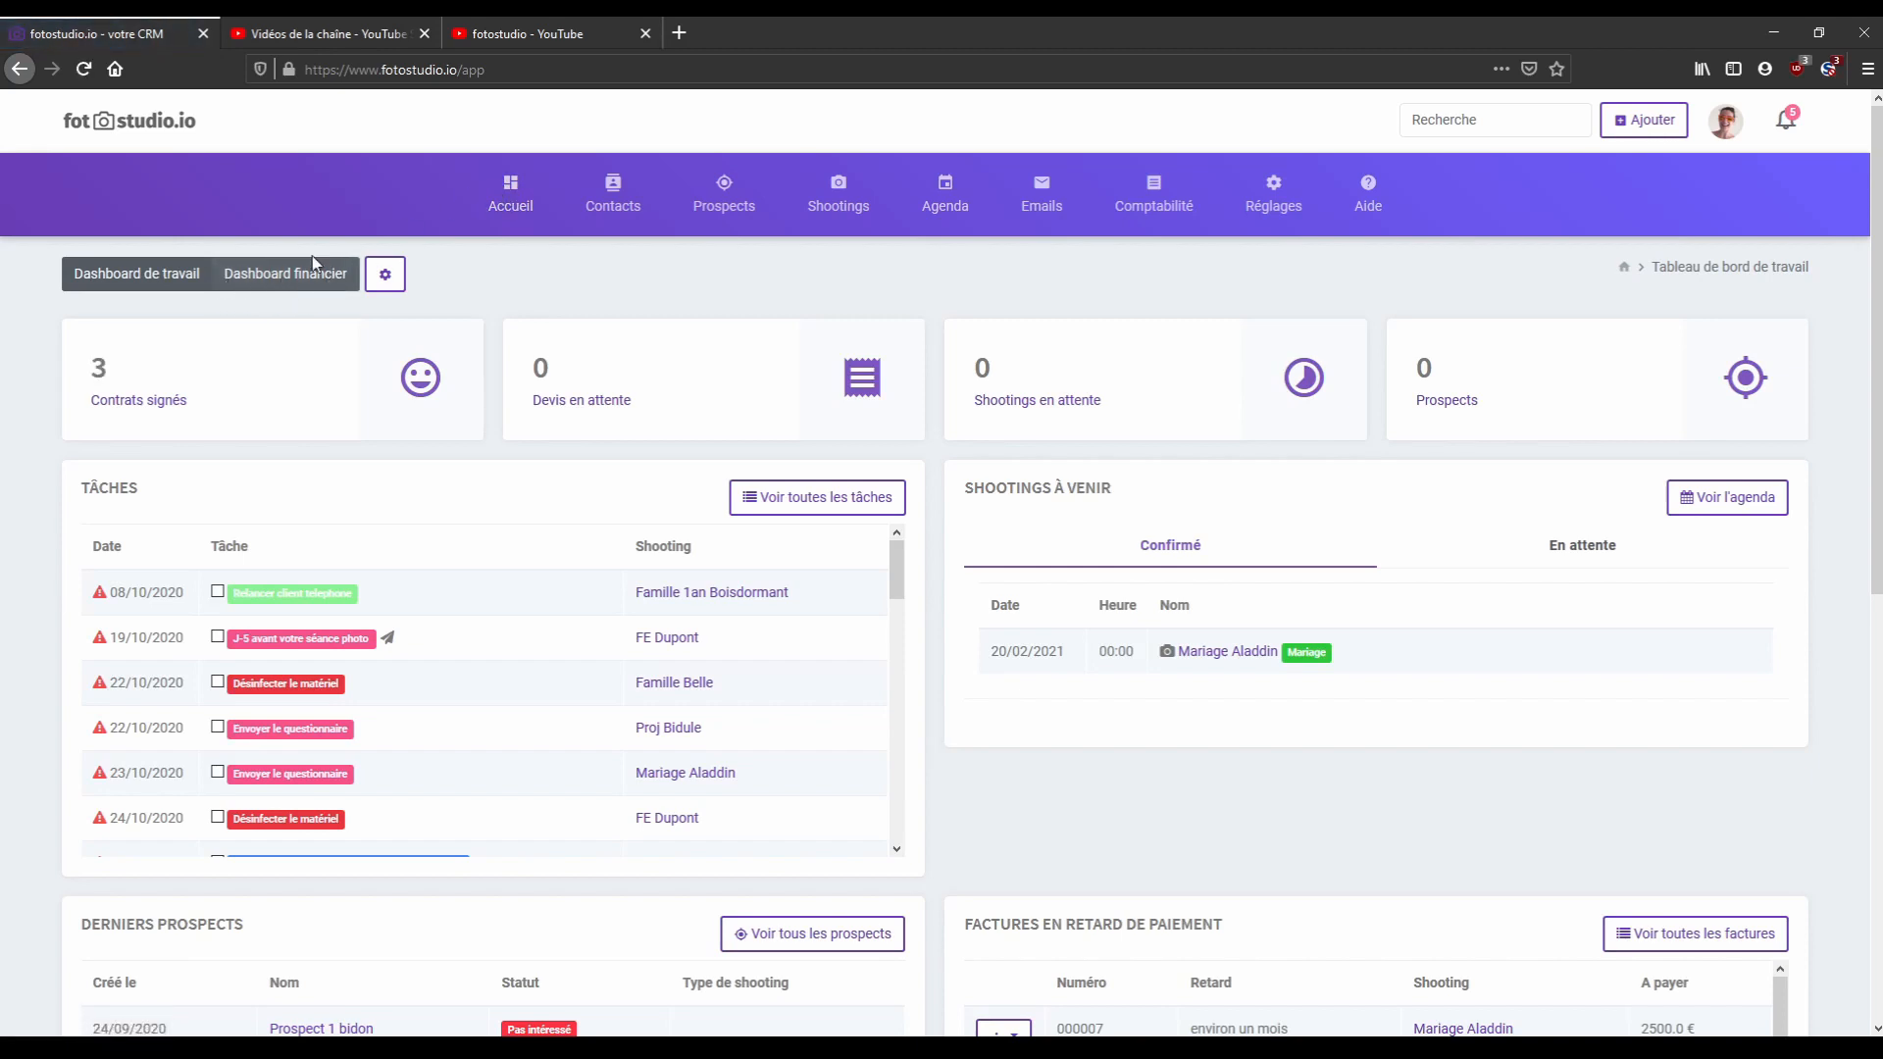
pyautogui.click(304, 282)
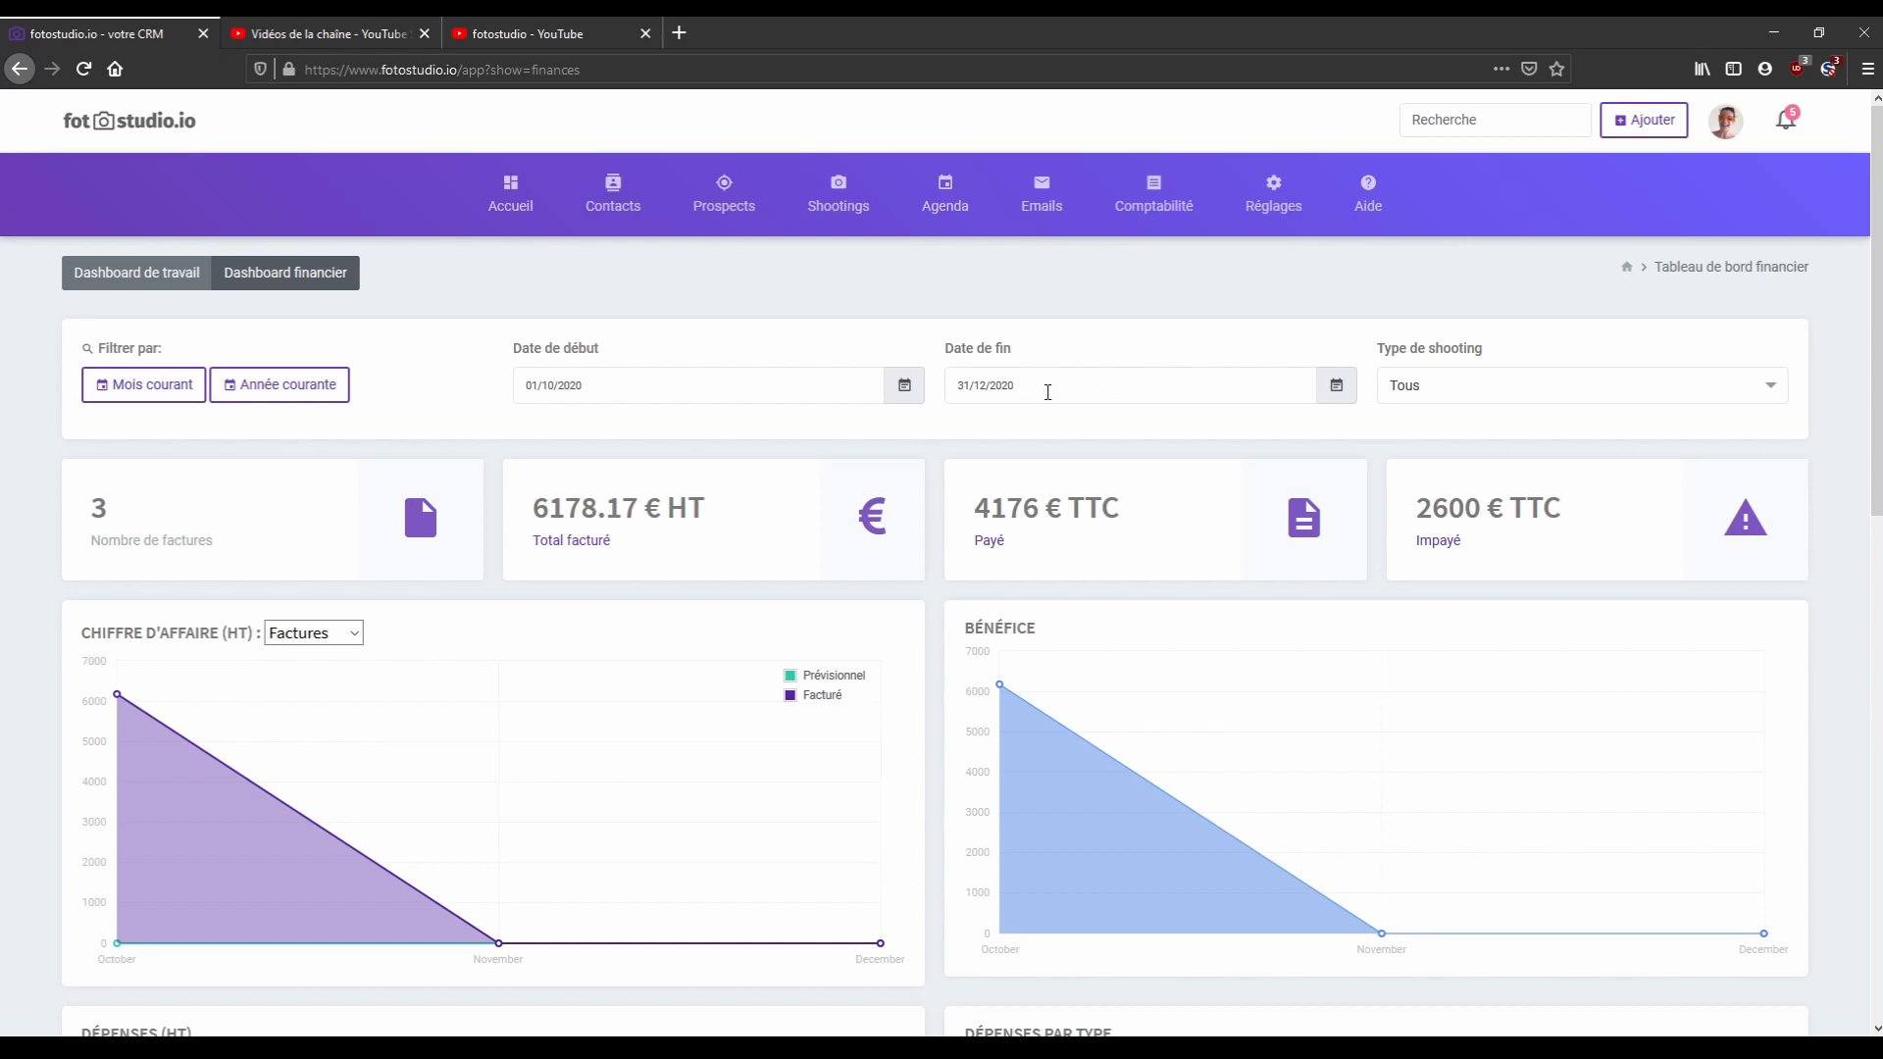
pyautogui.click(159, 386)
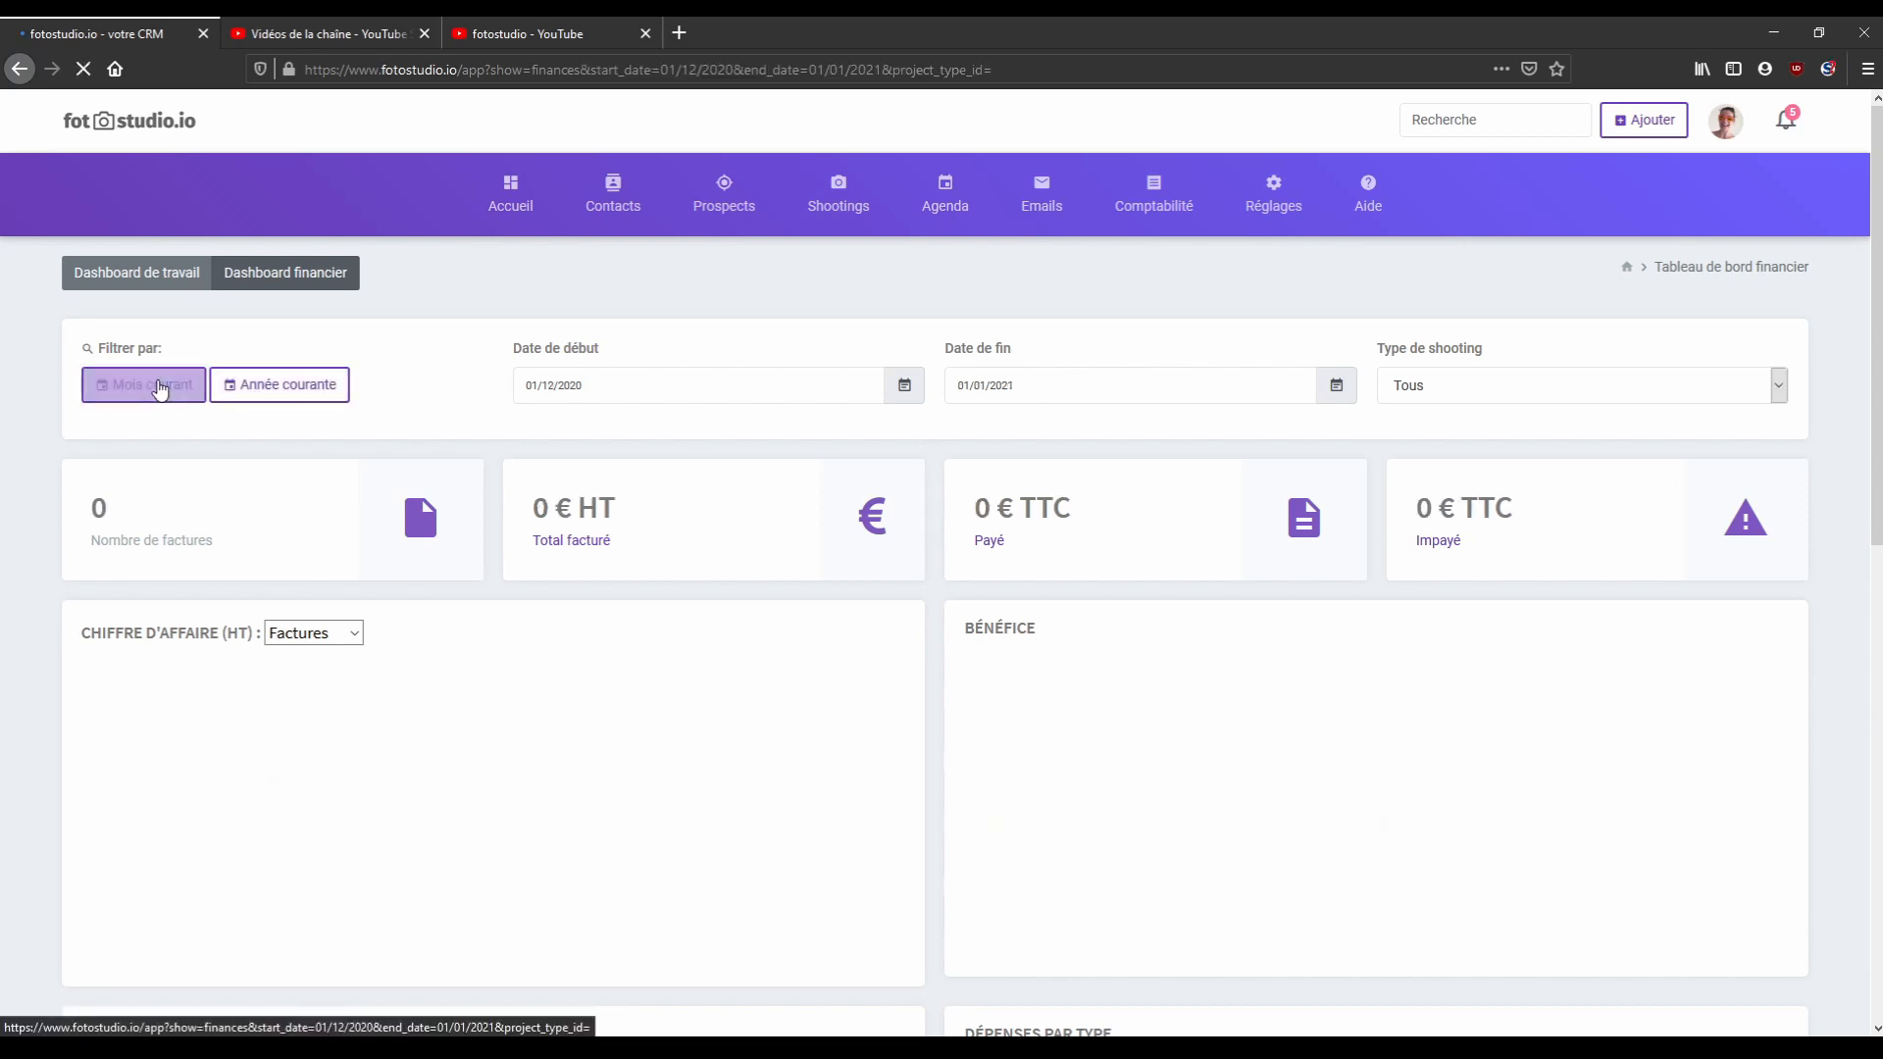
pyautogui.click(291, 394)
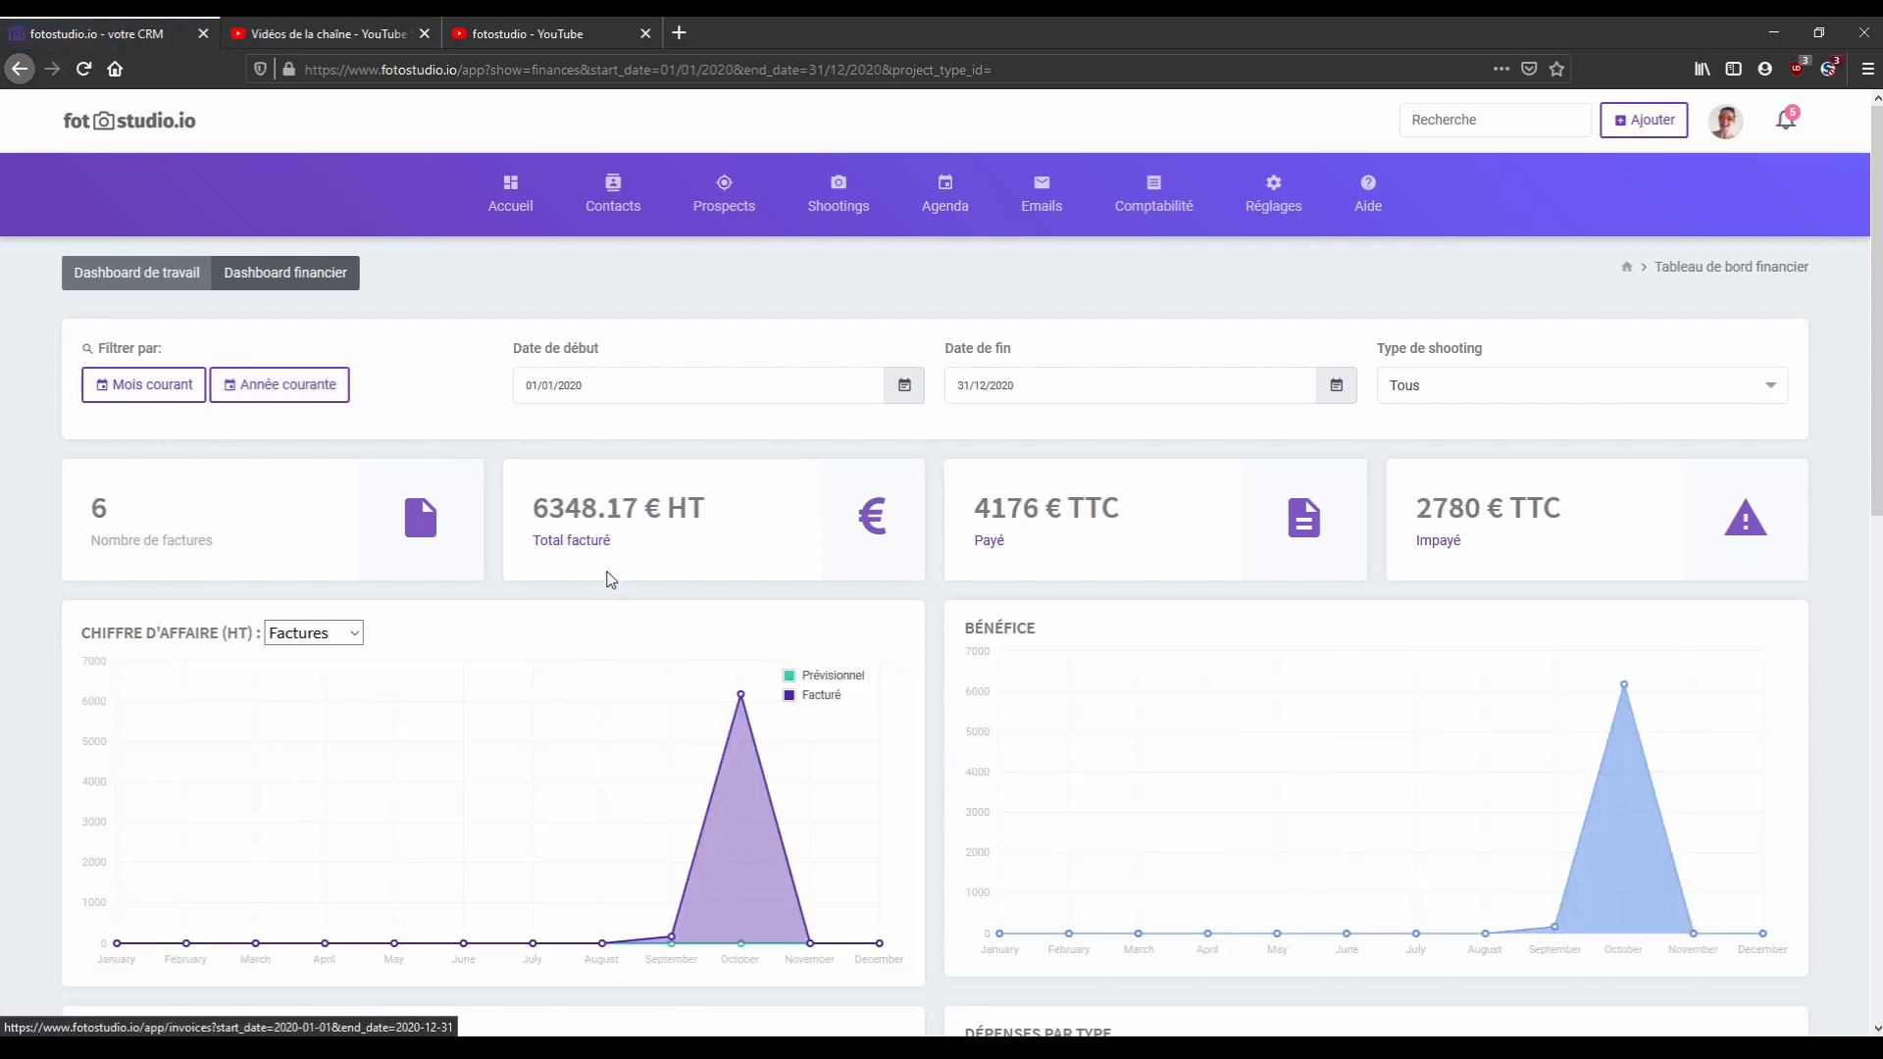
# Review the total invoiced, paid and unpaid amounts in the financial dashboard's summary cards.
pyautogui.moveTo(615, 545); pyautogui.dragTo(534, 545)
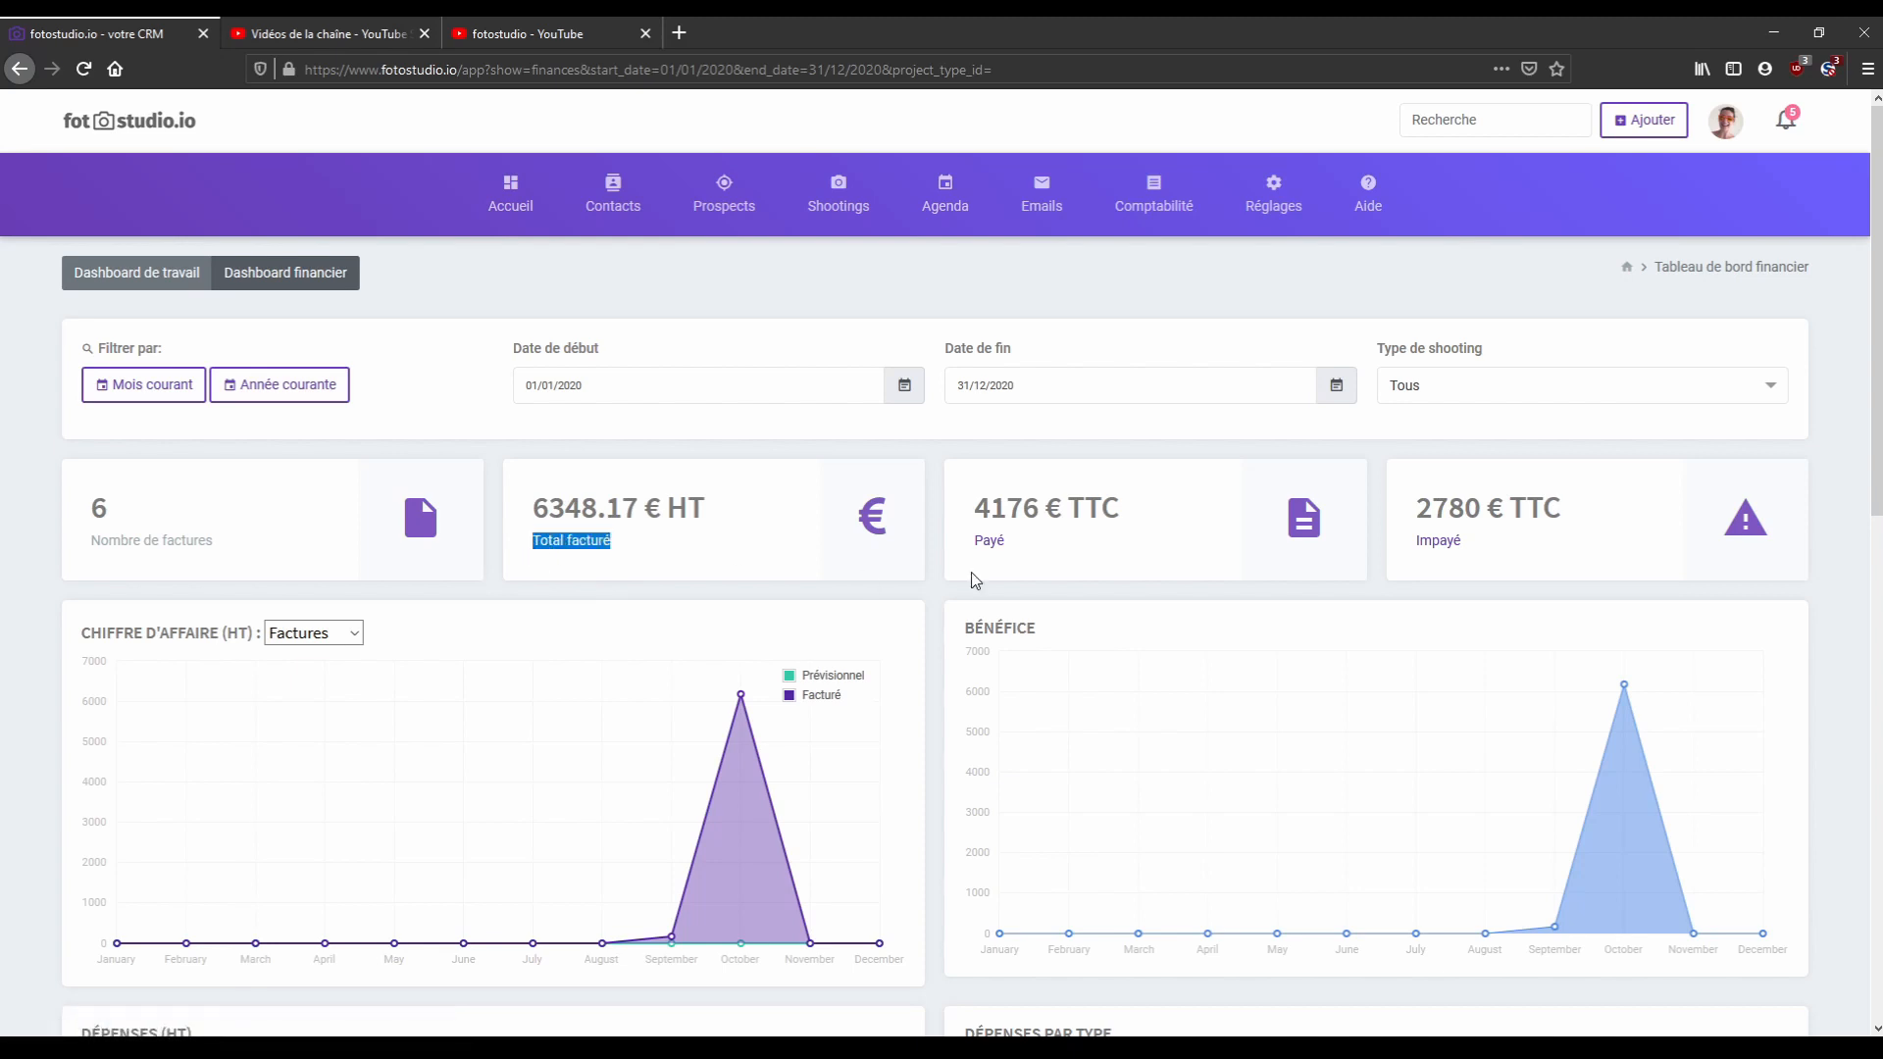
pyautogui.moveTo(1006, 543); pyautogui.dragTo(981, 547)
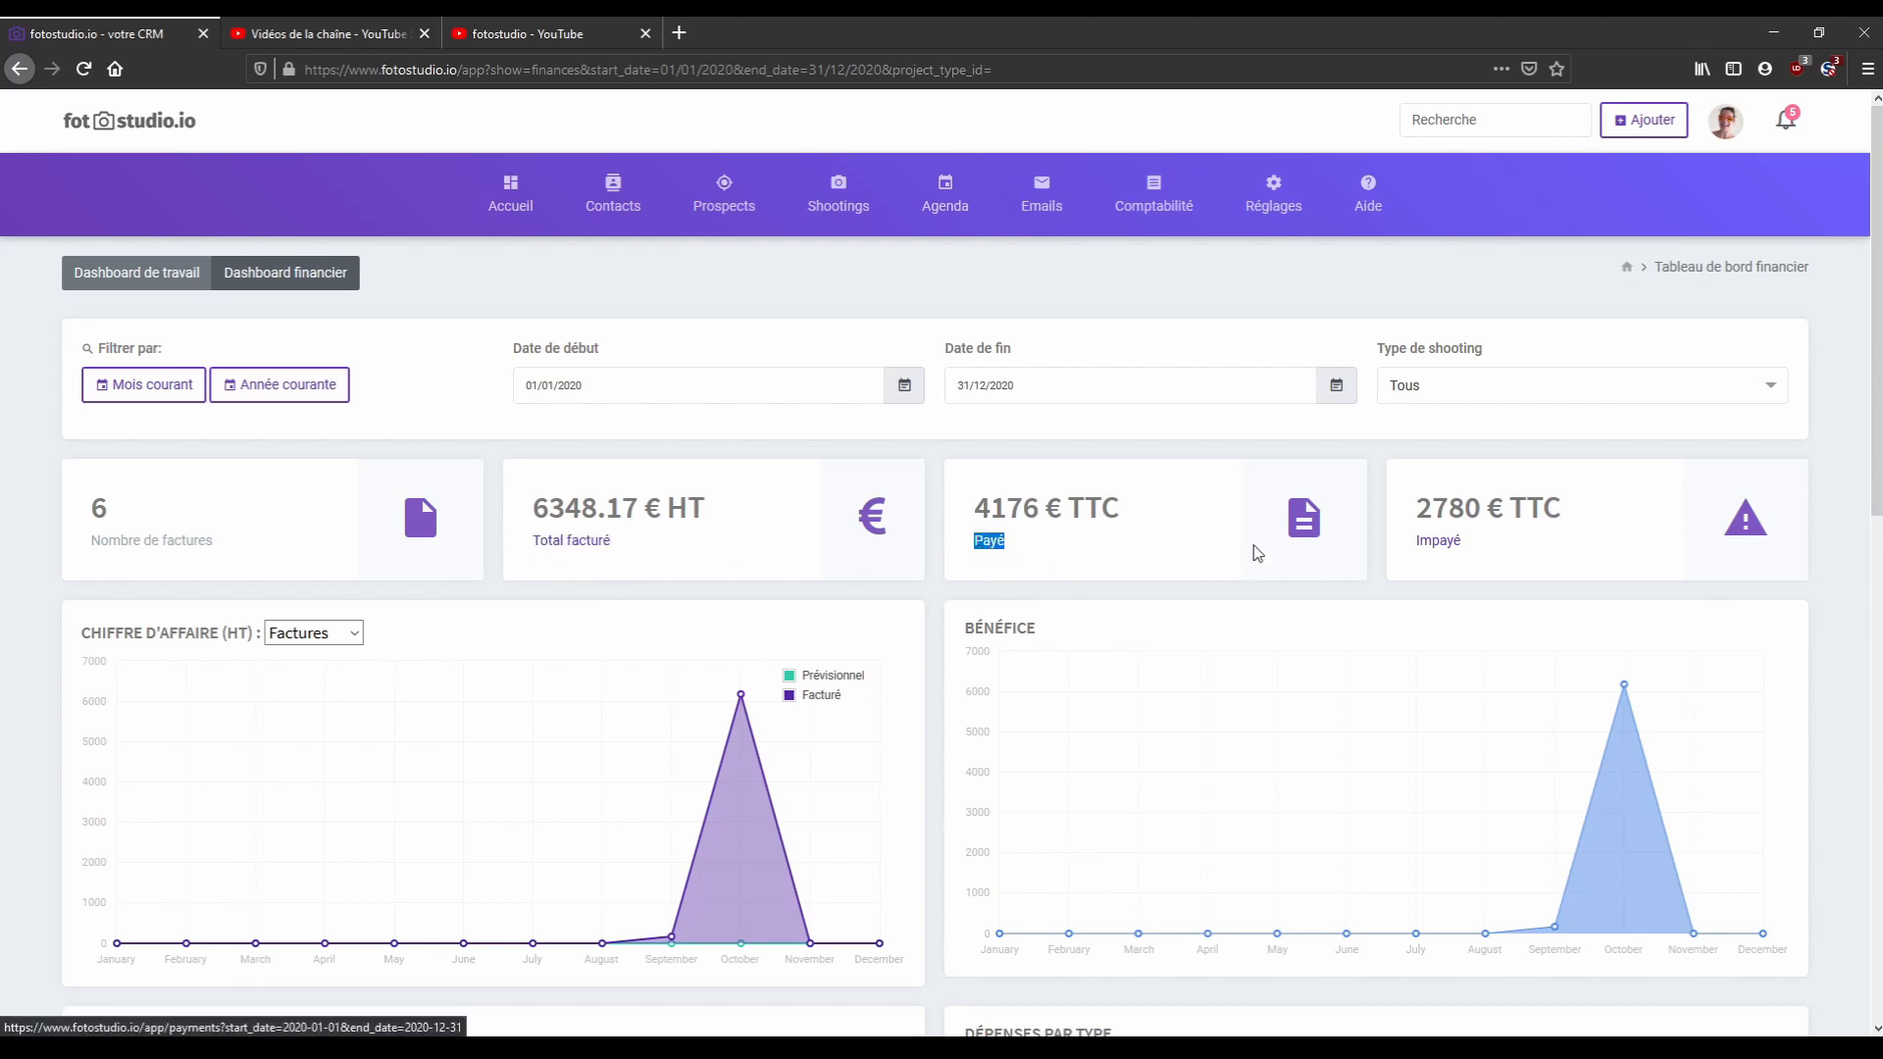
pyautogui.moveTo(1467, 544); pyautogui.dragTo(1410, 549)
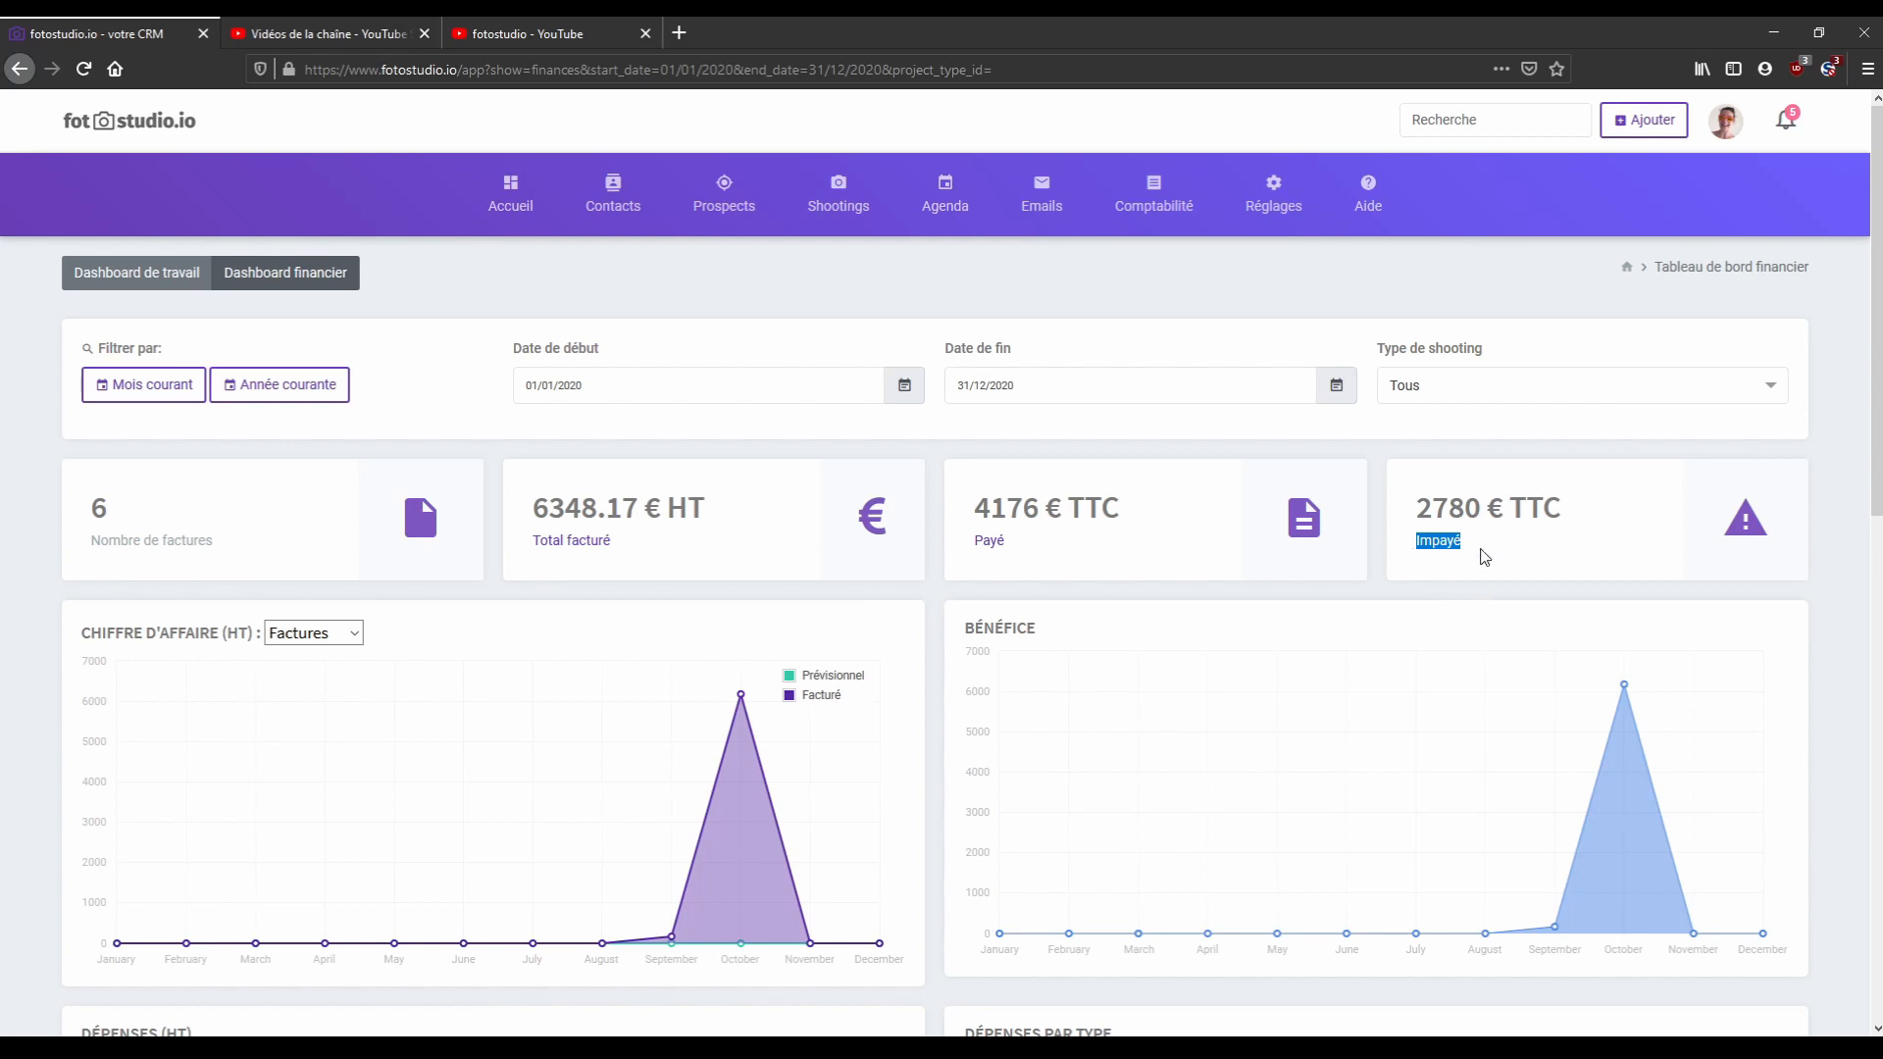
# Examine the revenue, profit and expenses charts, including the forecast series in the revenue chart's legend.
pyautogui.scroll(-2, 1481, 538)
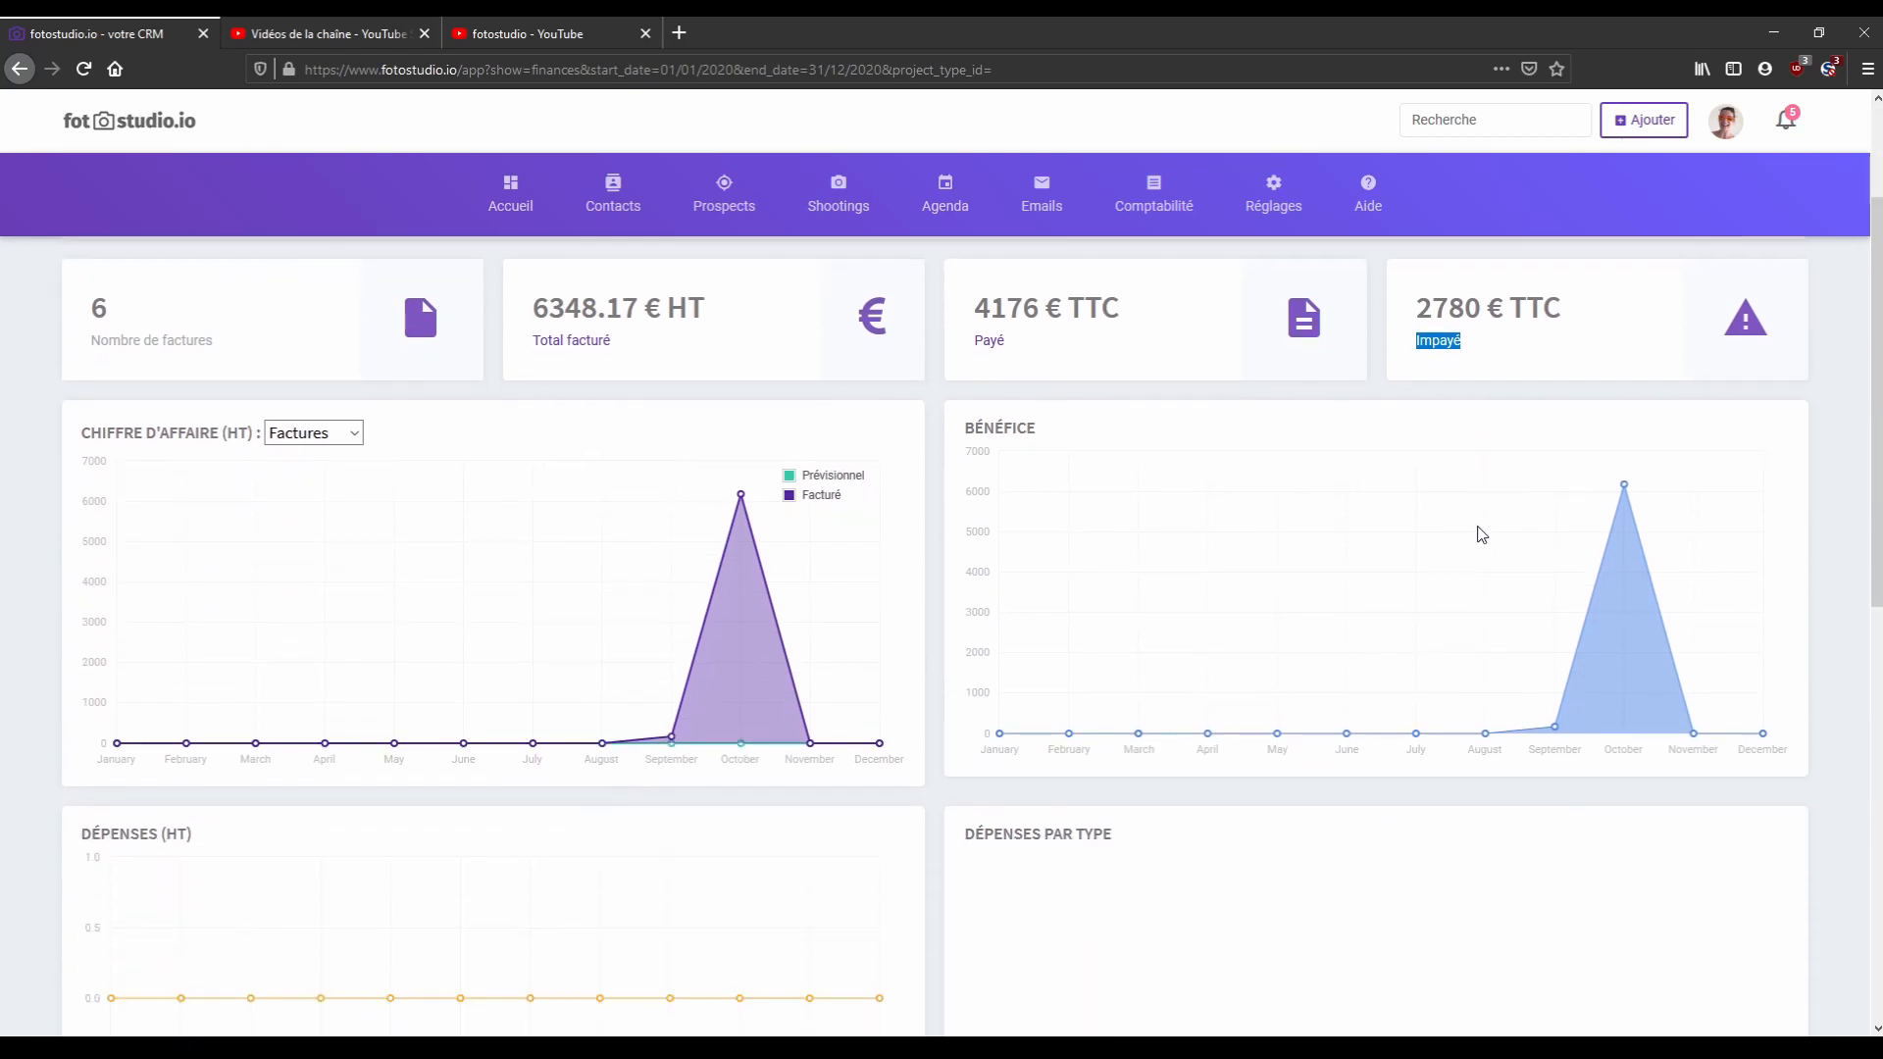
pyautogui.moveTo(90, 429); pyautogui.dragTo(240, 432)
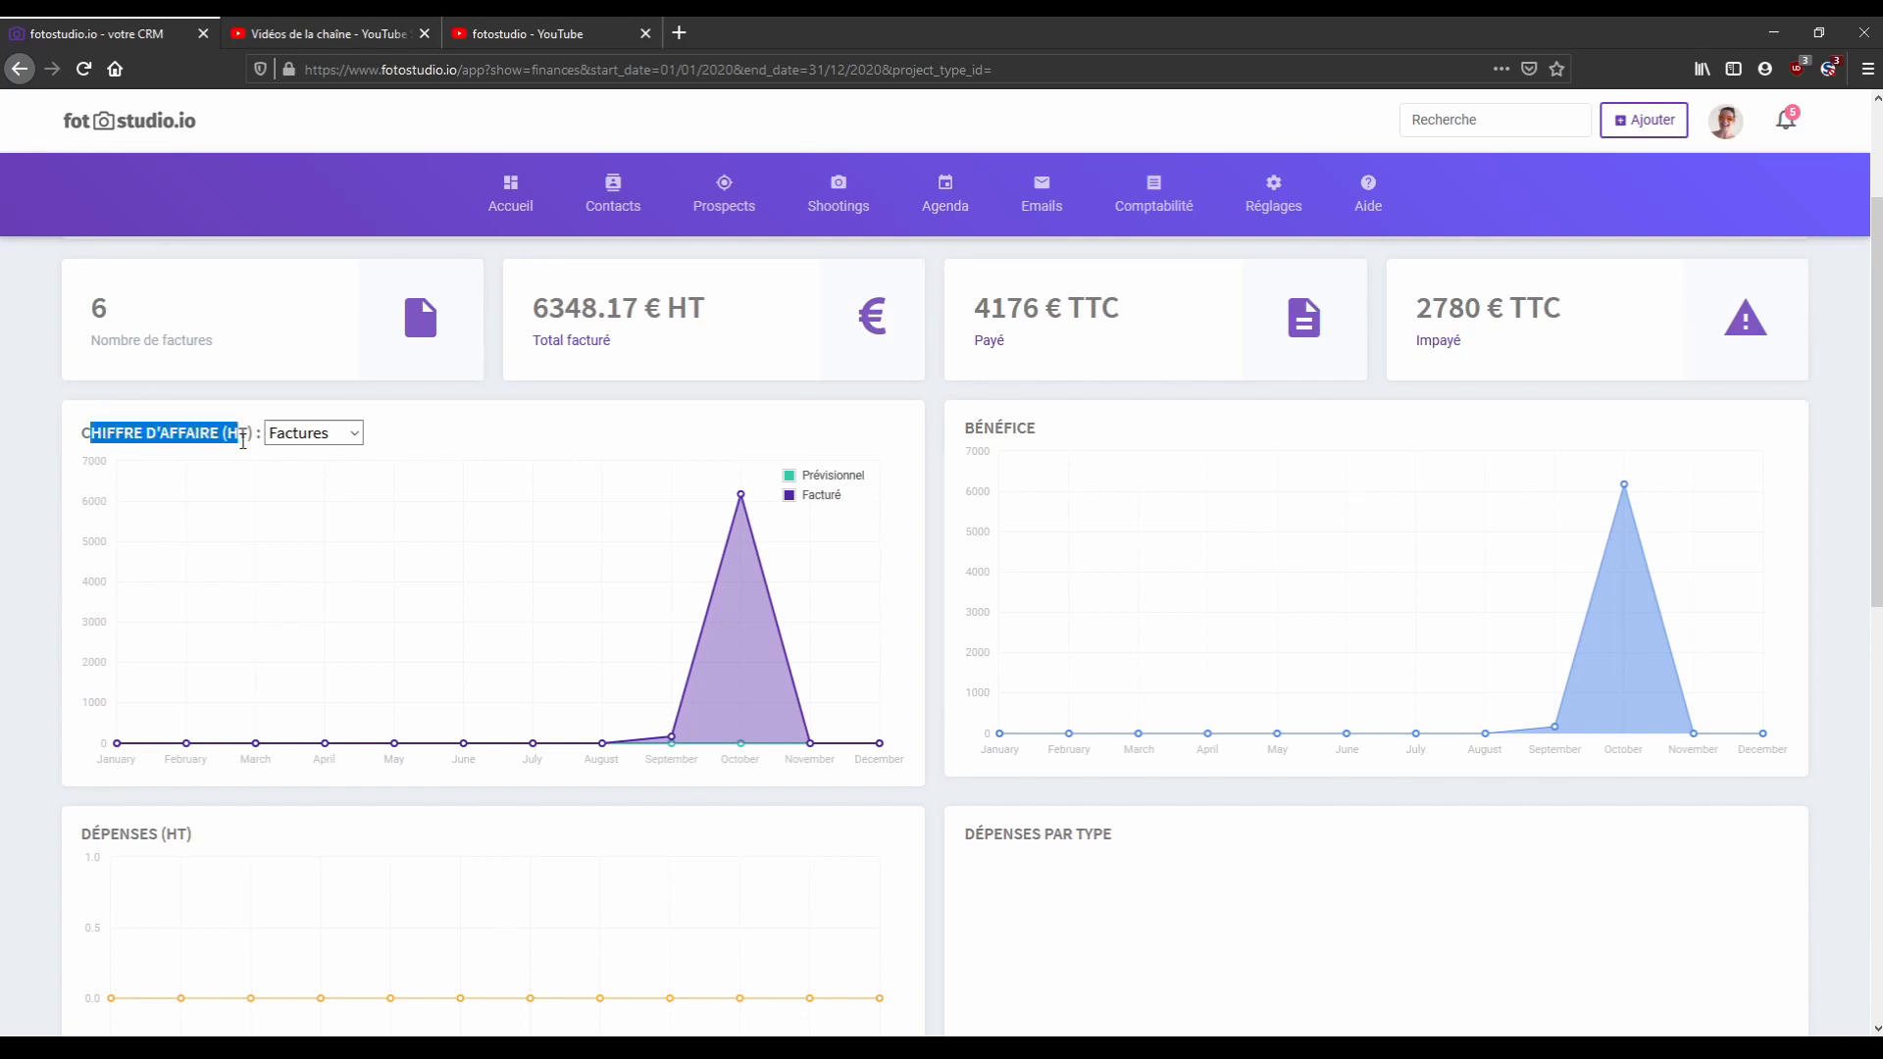
pyautogui.moveTo(967, 430); pyautogui.dragTo(1043, 433)
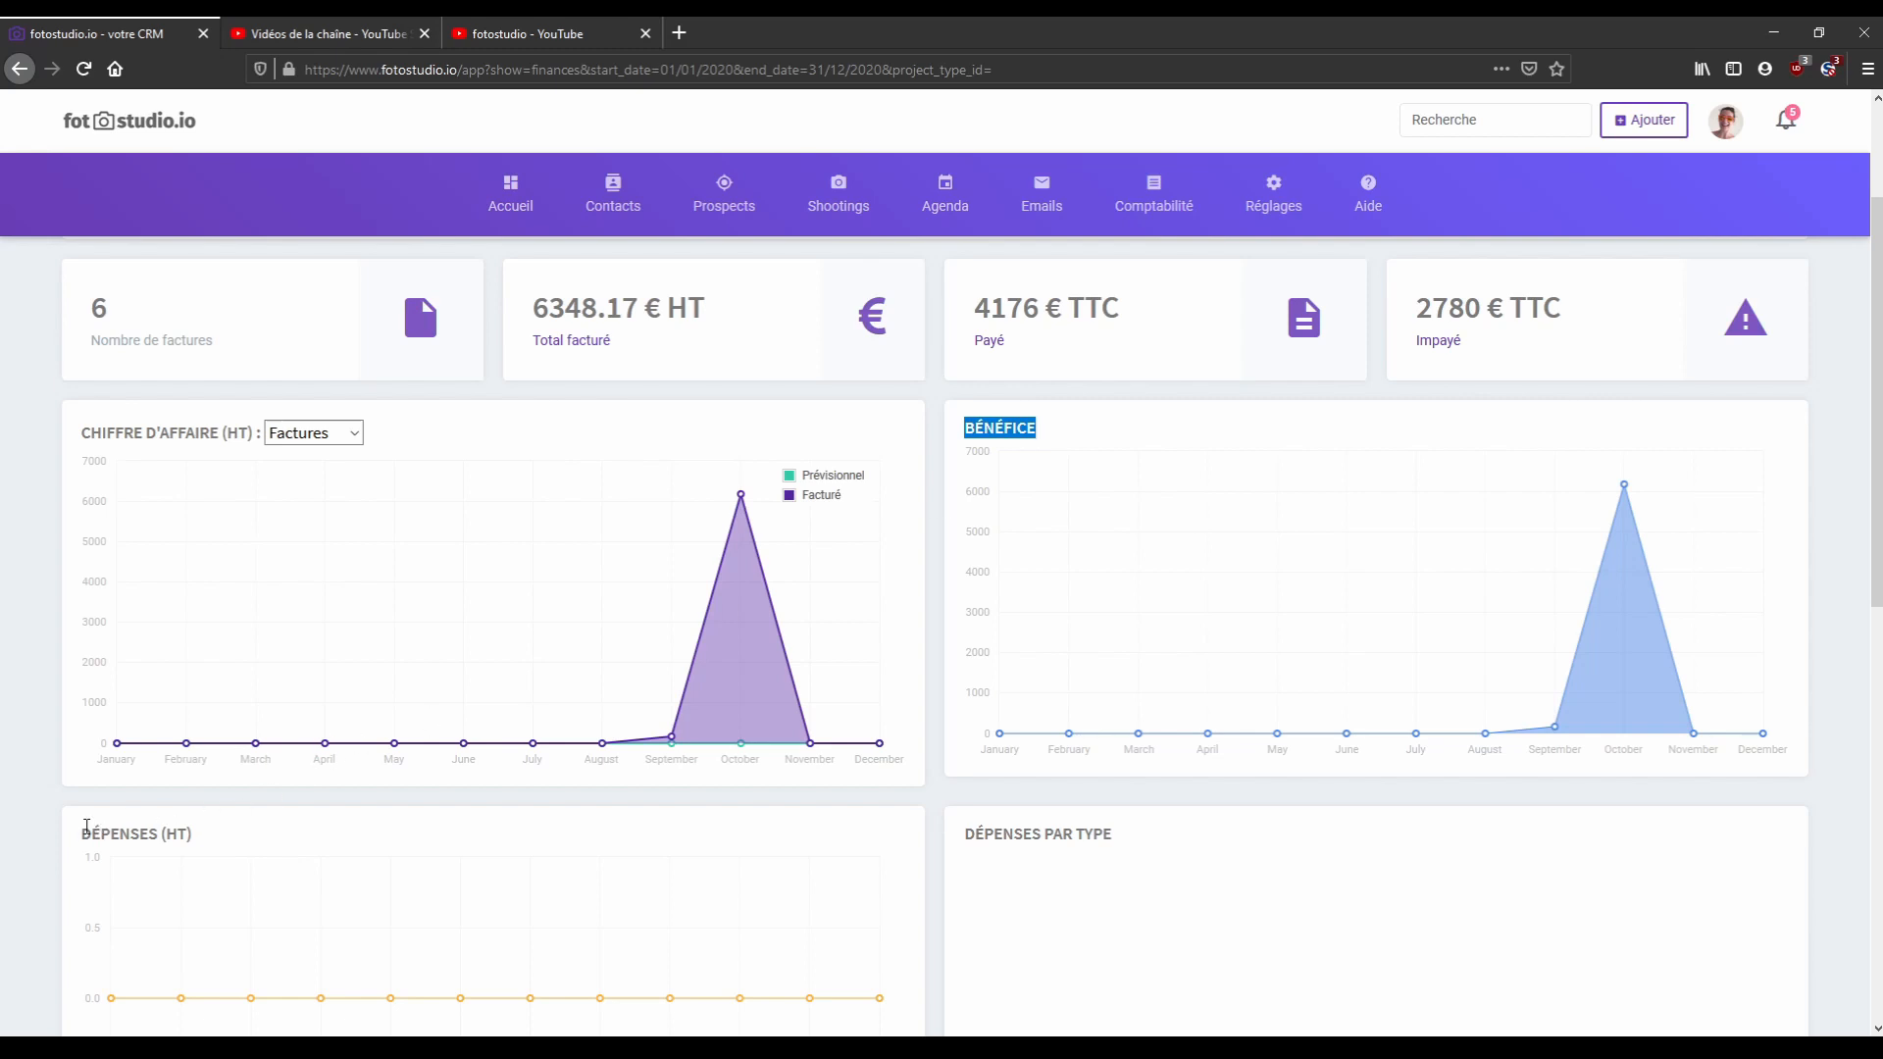
pyautogui.moveTo(83, 831); pyautogui.dragTo(198, 853)
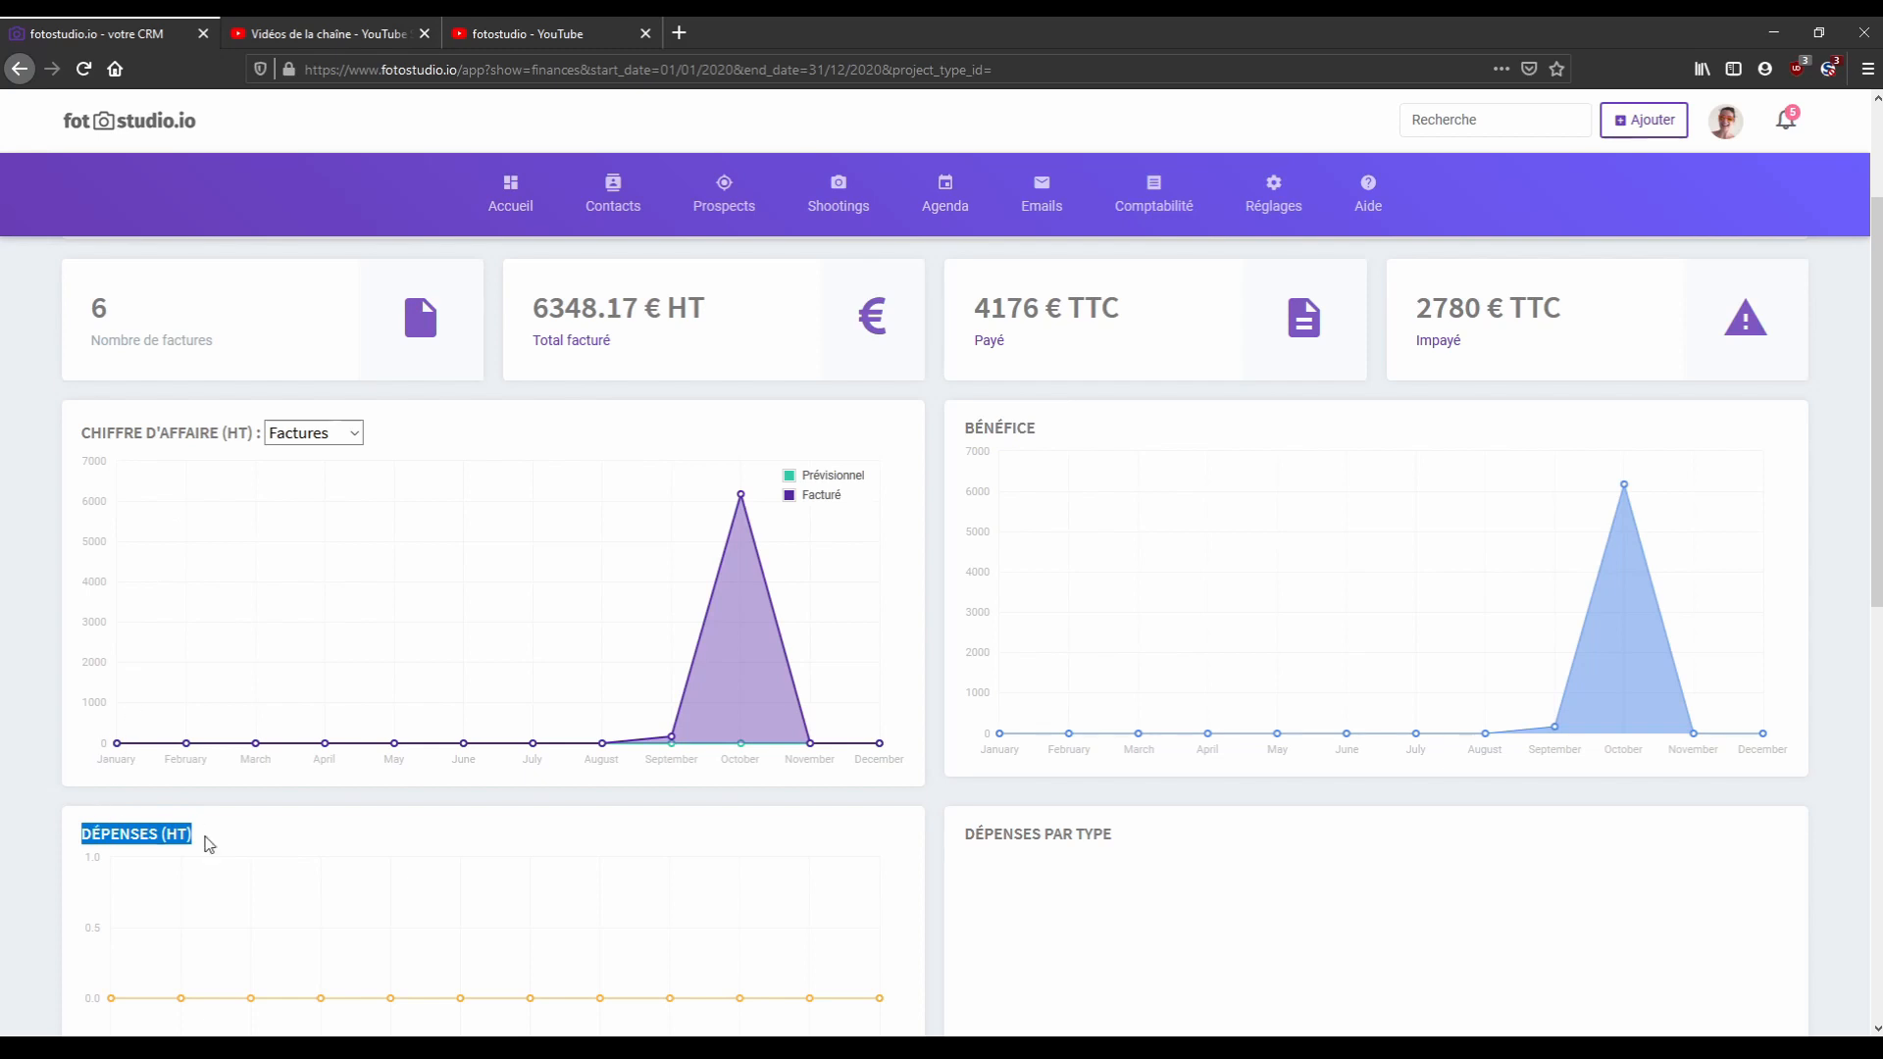
pyautogui.moveTo(963, 426); pyautogui.dragTo(1068, 444)
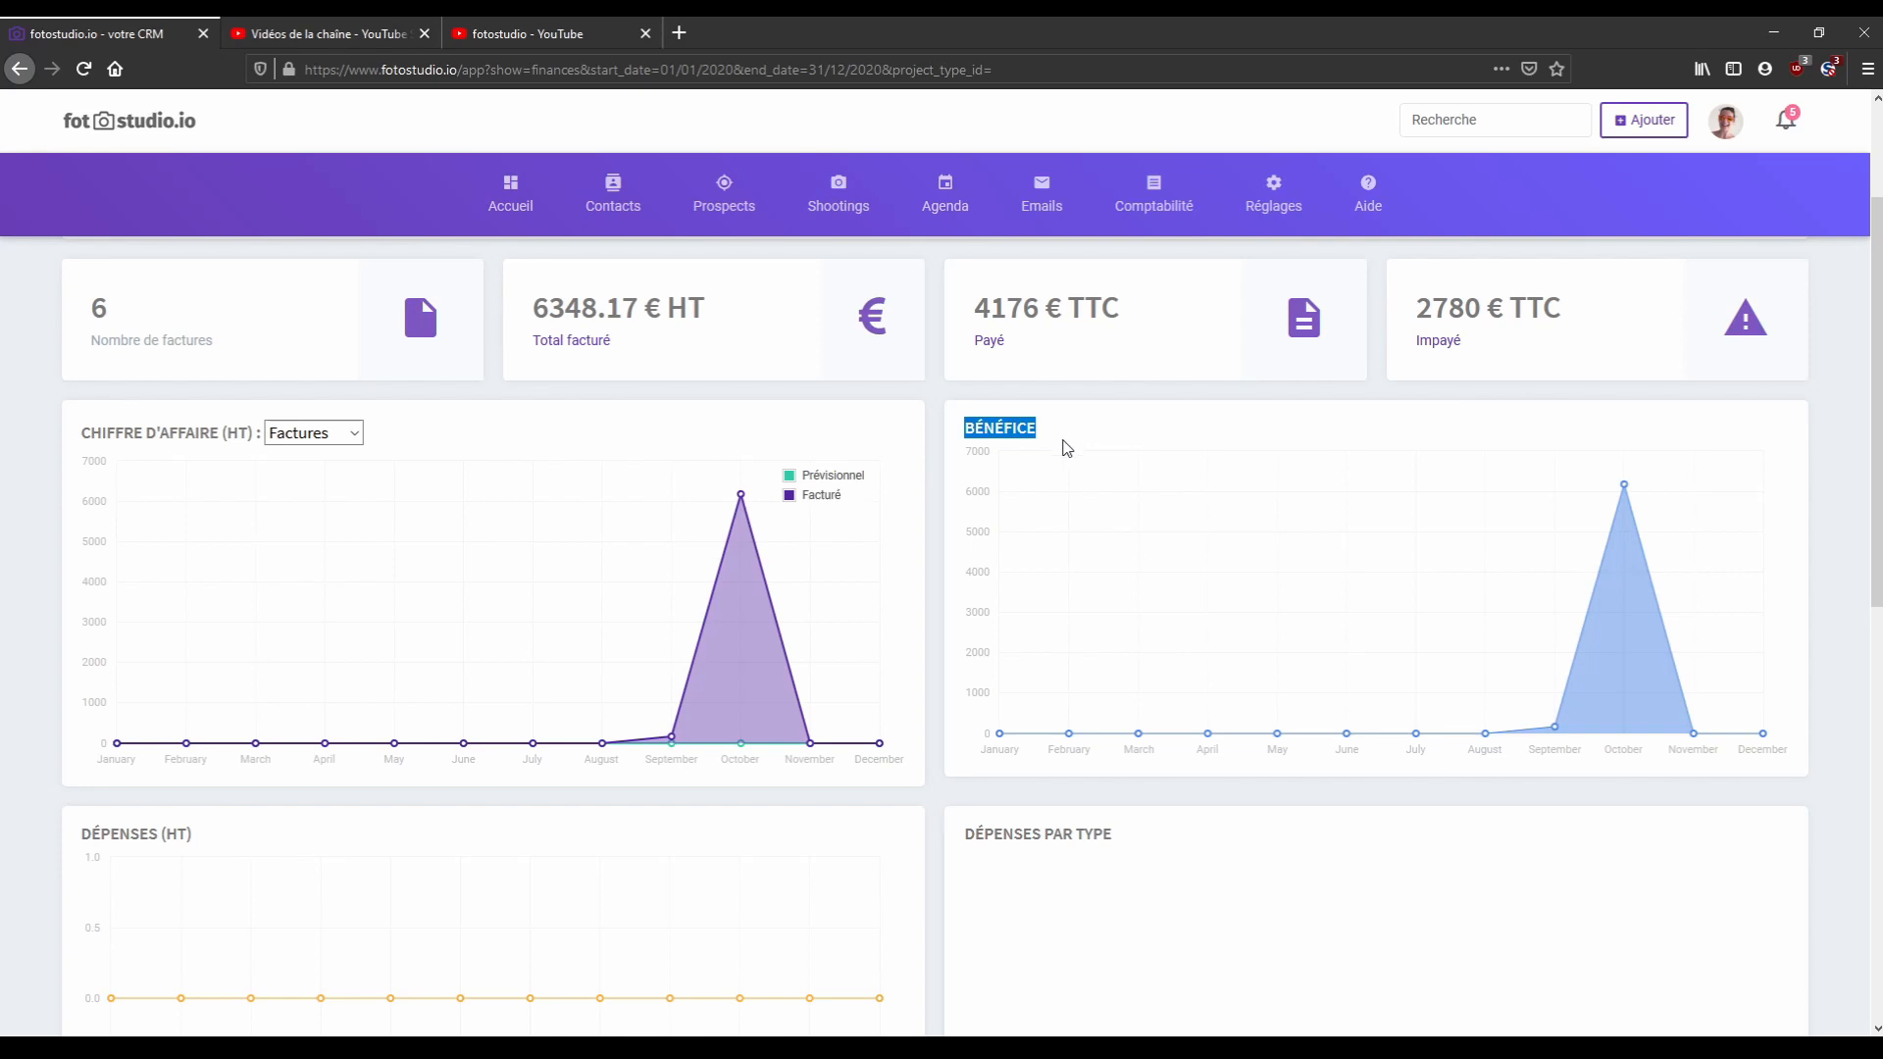
pyautogui.moveTo(868, 476); pyautogui.dragTo(806, 472)
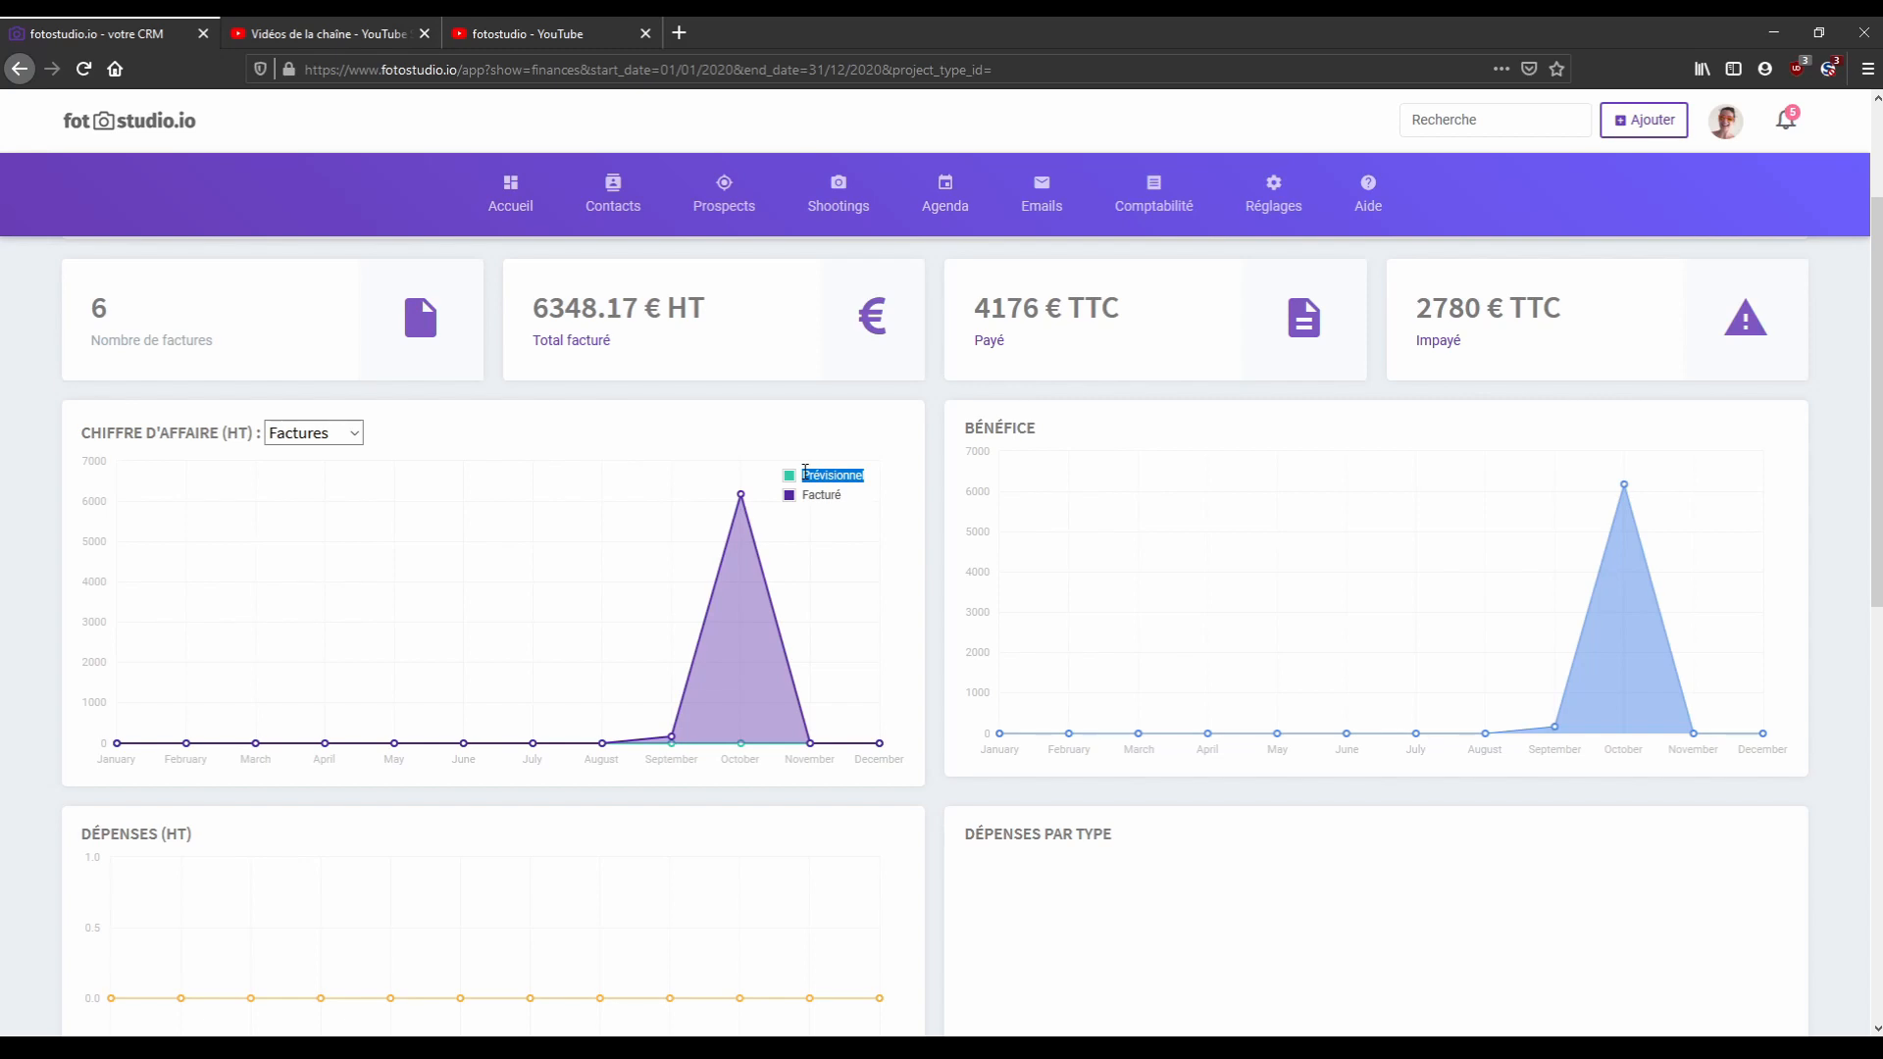
# Examine the expenses by type, average basket and payment method charts, plus the taxes received and the VAT received, paid and payable.
pyautogui.scroll(-4, 932, 547)
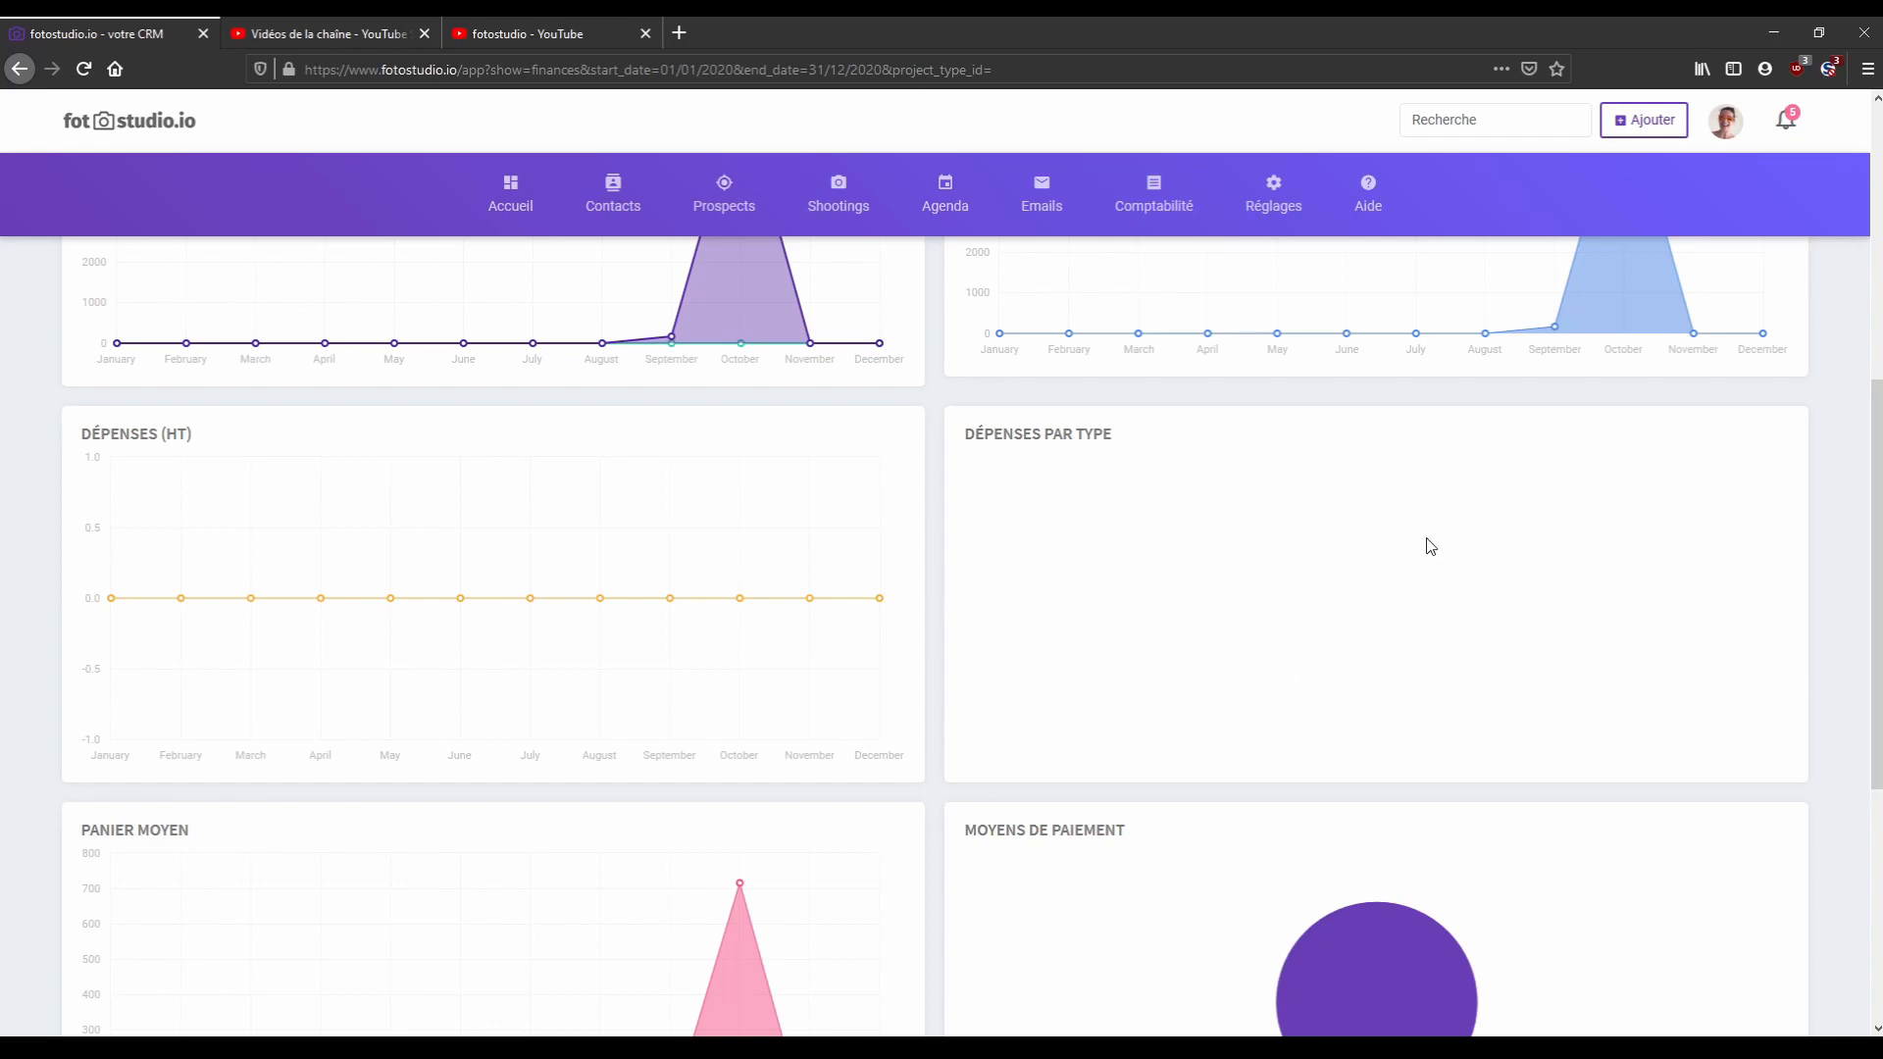
pyautogui.scroll(-3, 1260, 531)
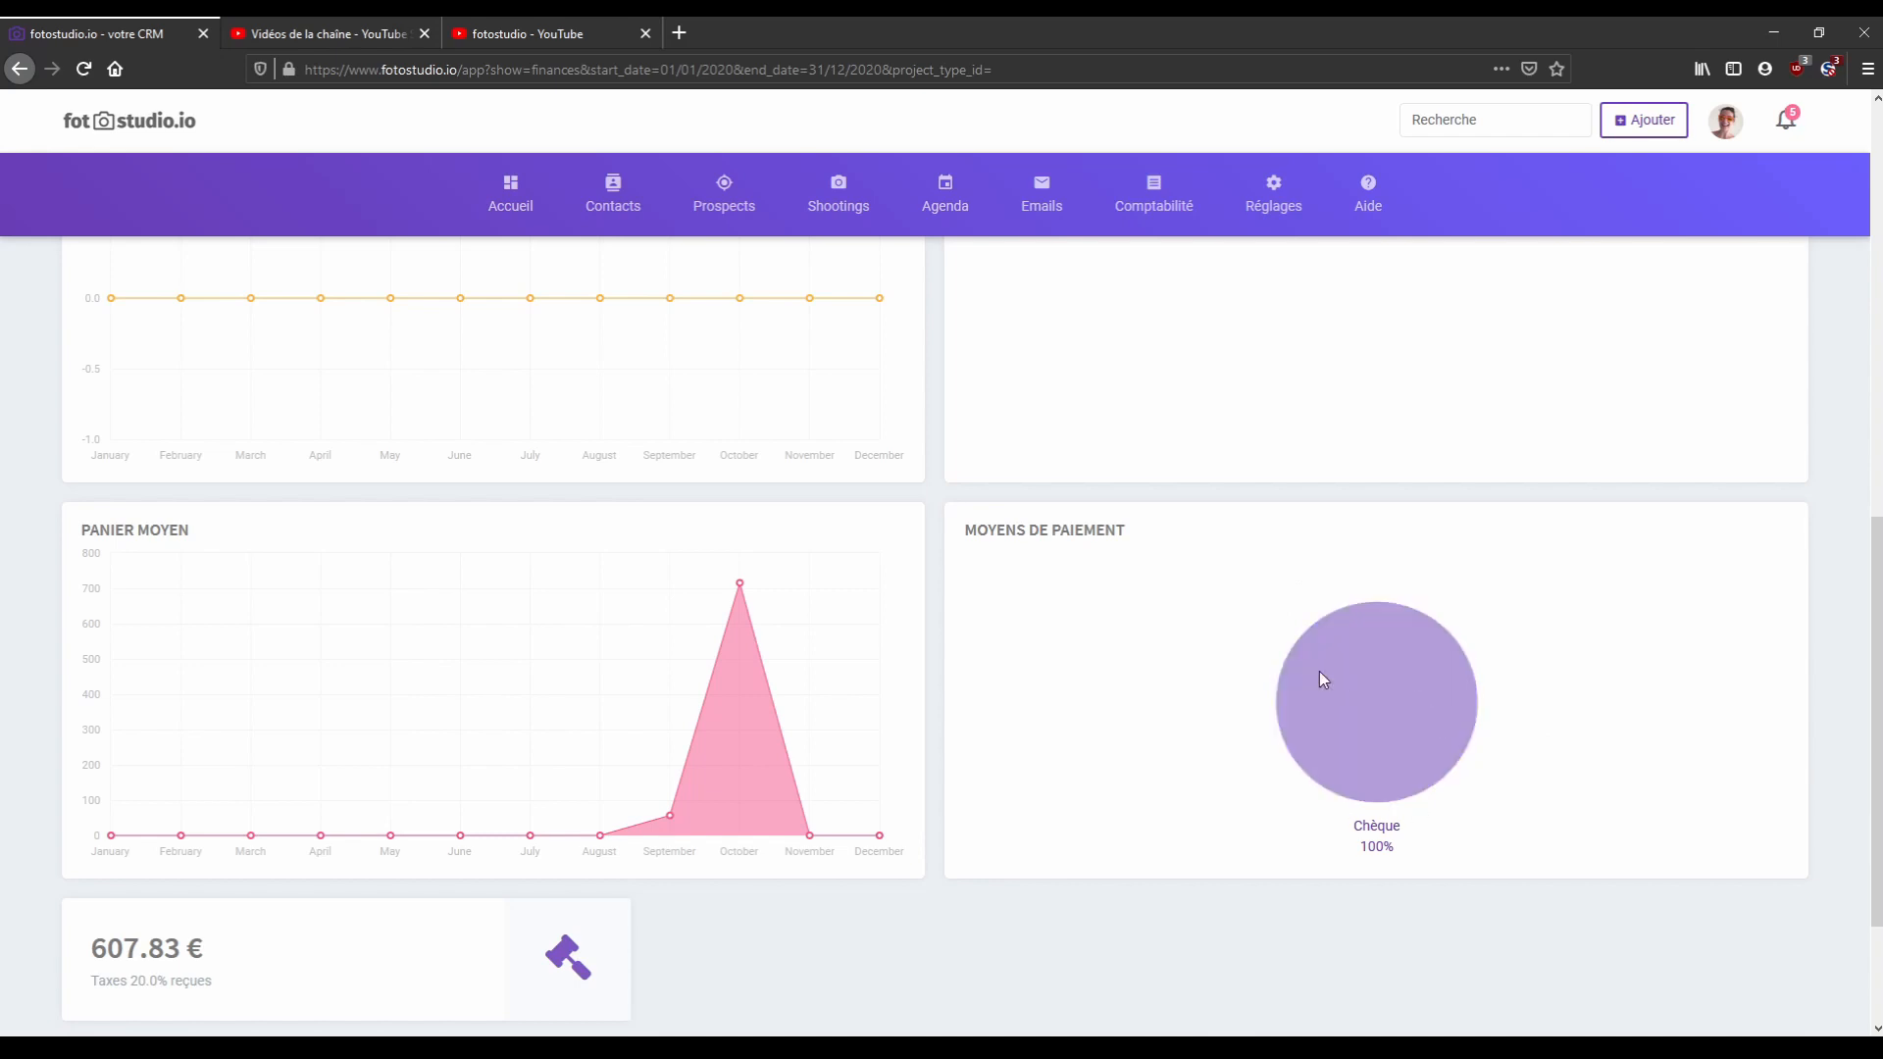
pyautogui.scroll(-2, 1181, 664)
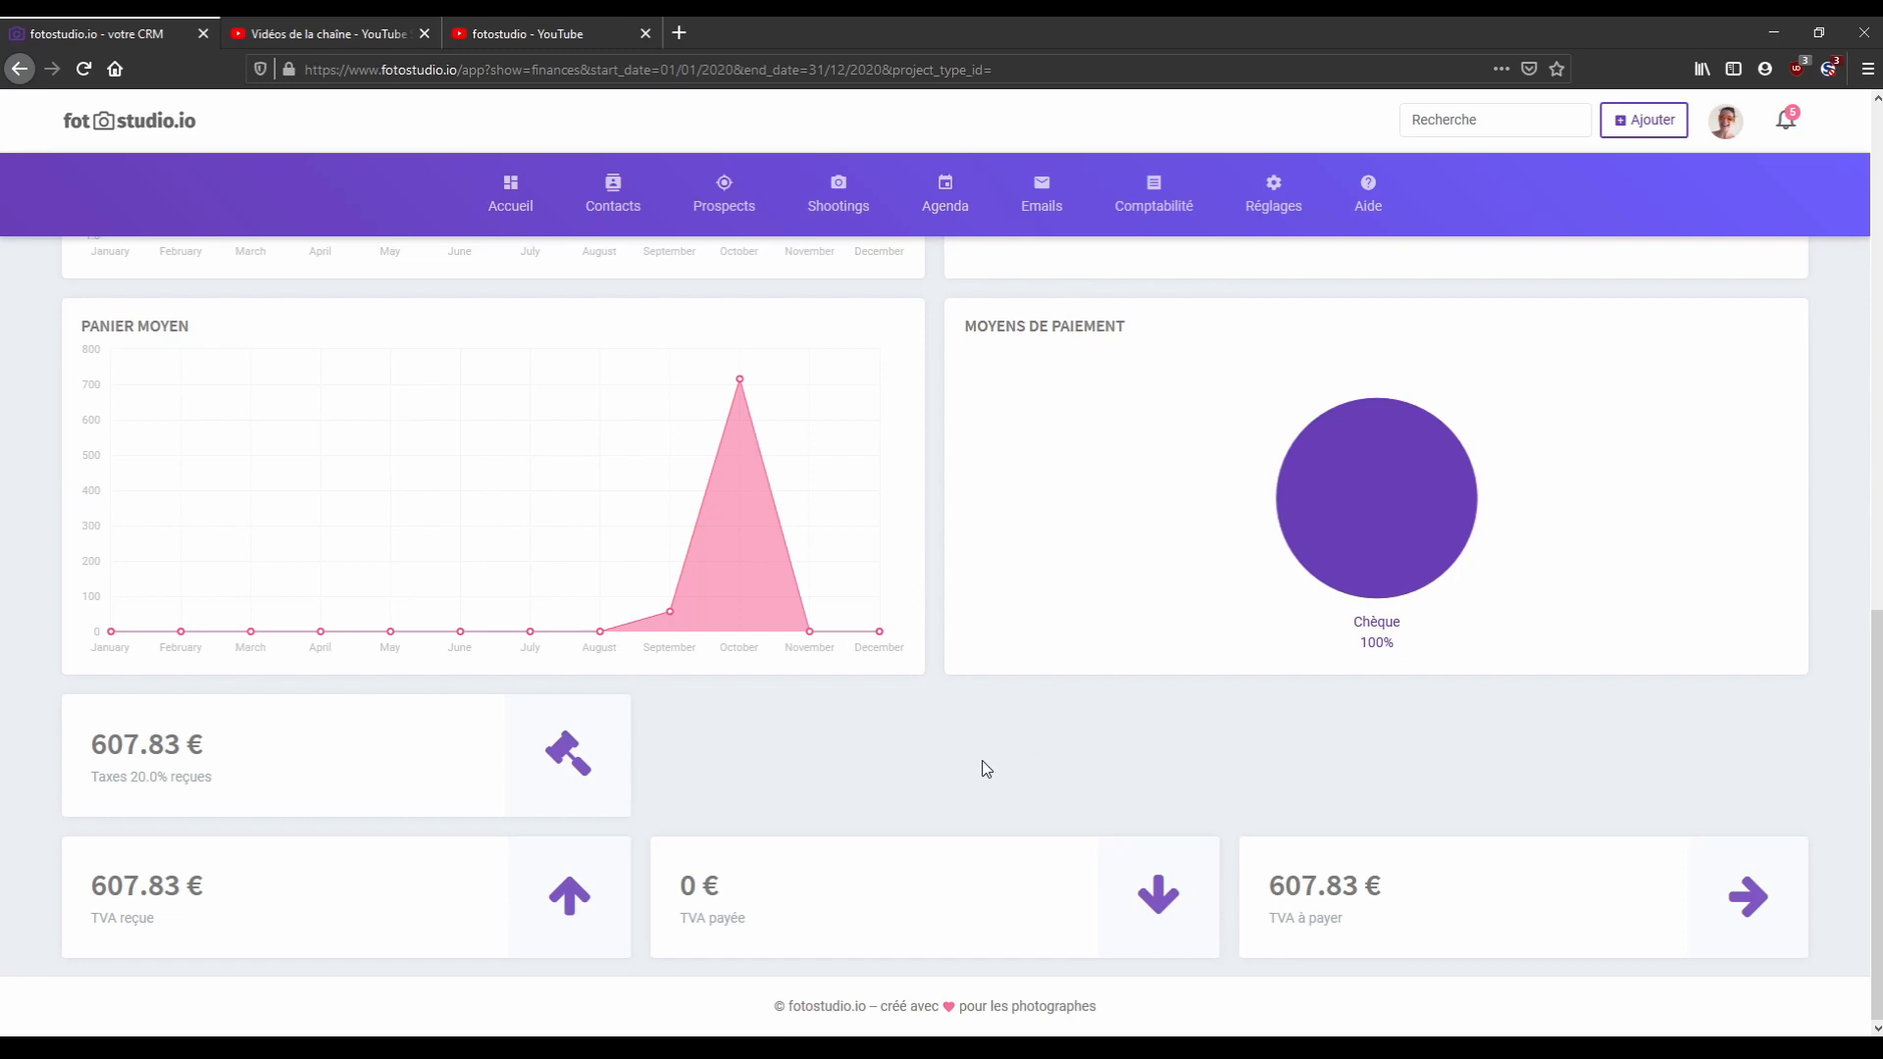
pyautogui.moveTo(797, 925); pyautogui.dragTo(659, 889)
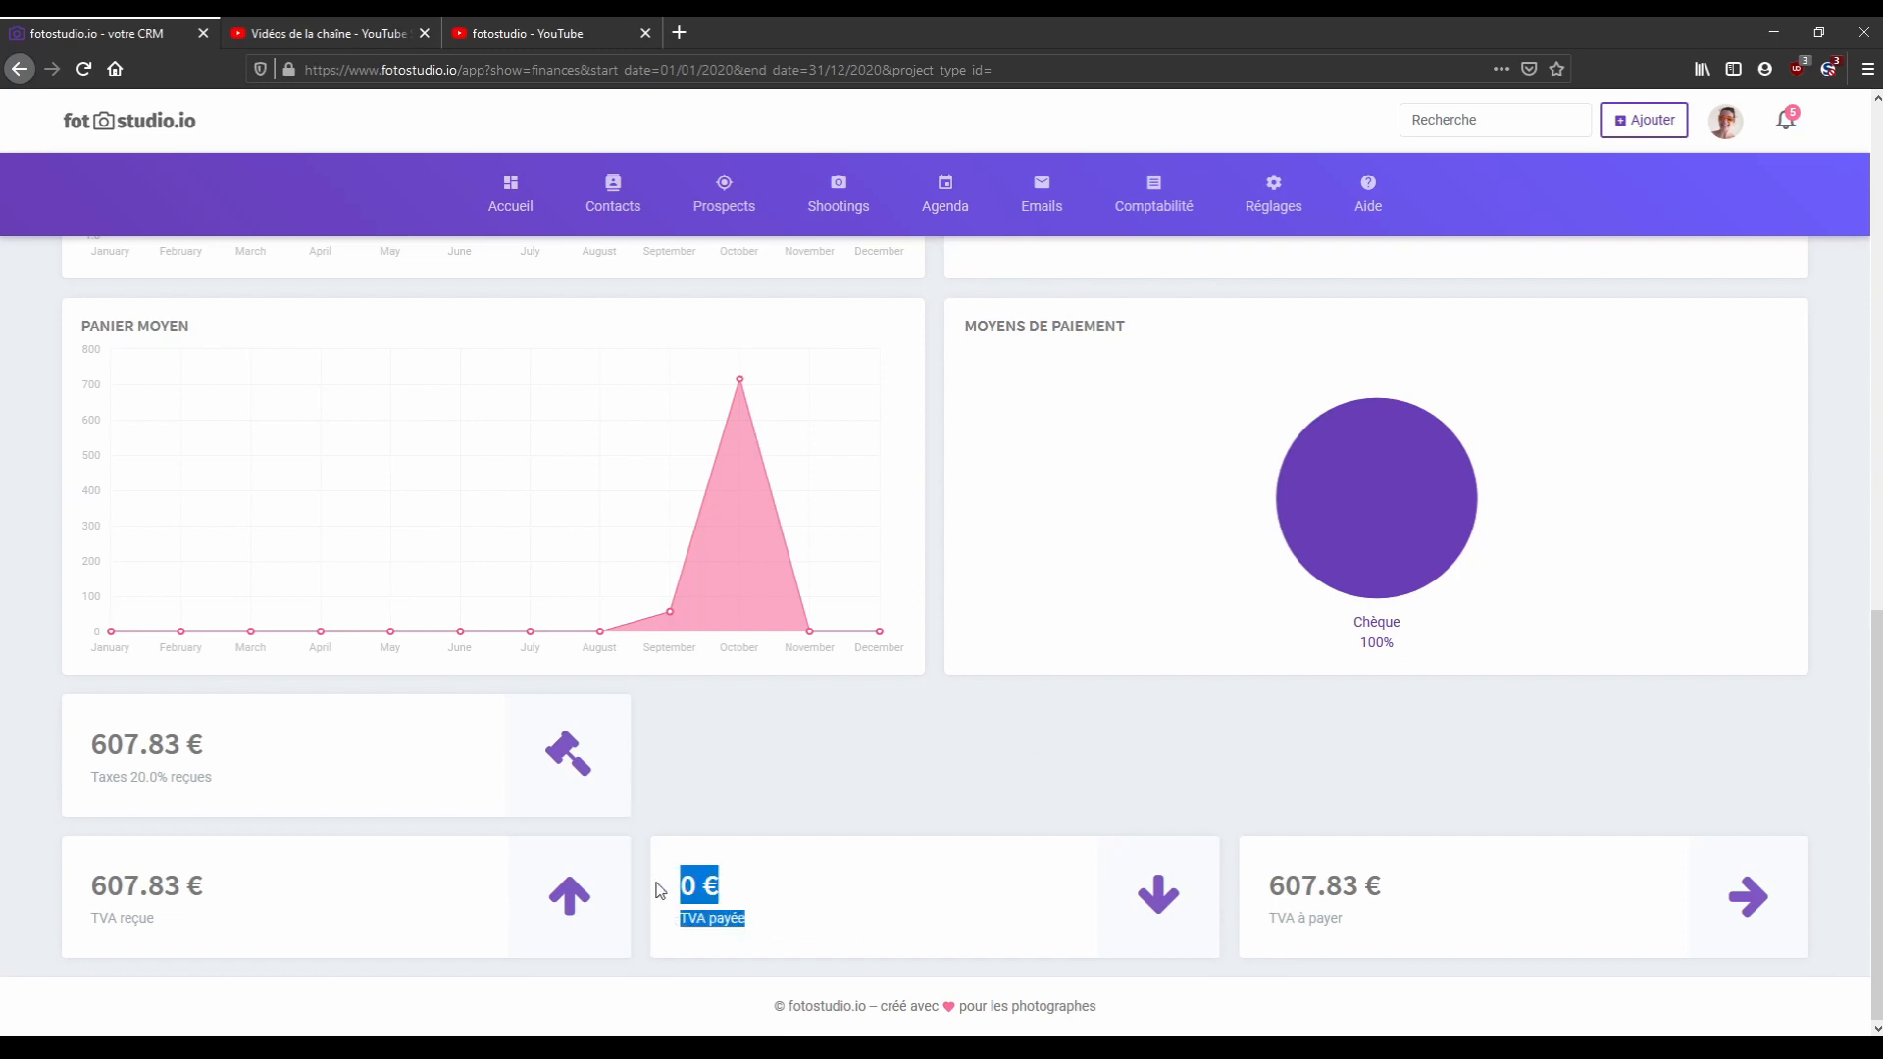
pyautogui.moveTo(183, 919); pyautogui.dragTo(86, 914)
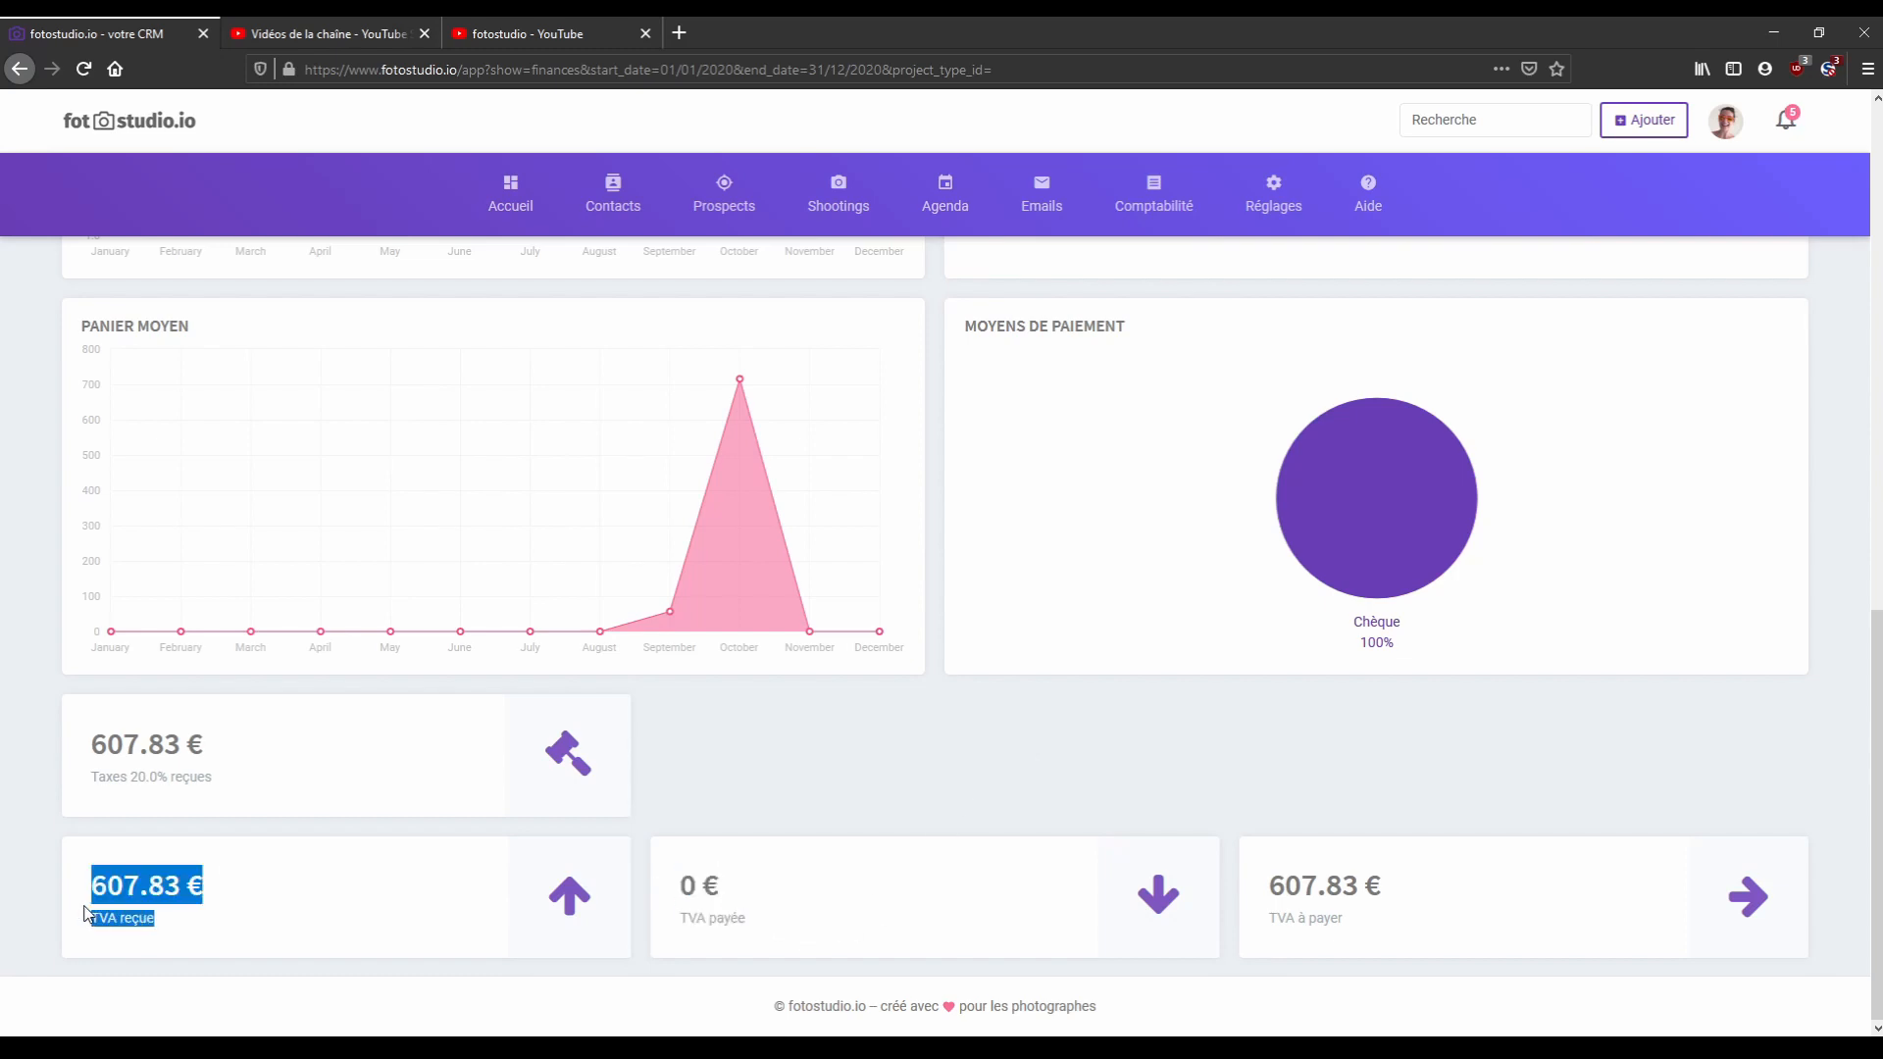
pyautogui.moveTo(761, 930); pyautogui.dragTo(676, 897)
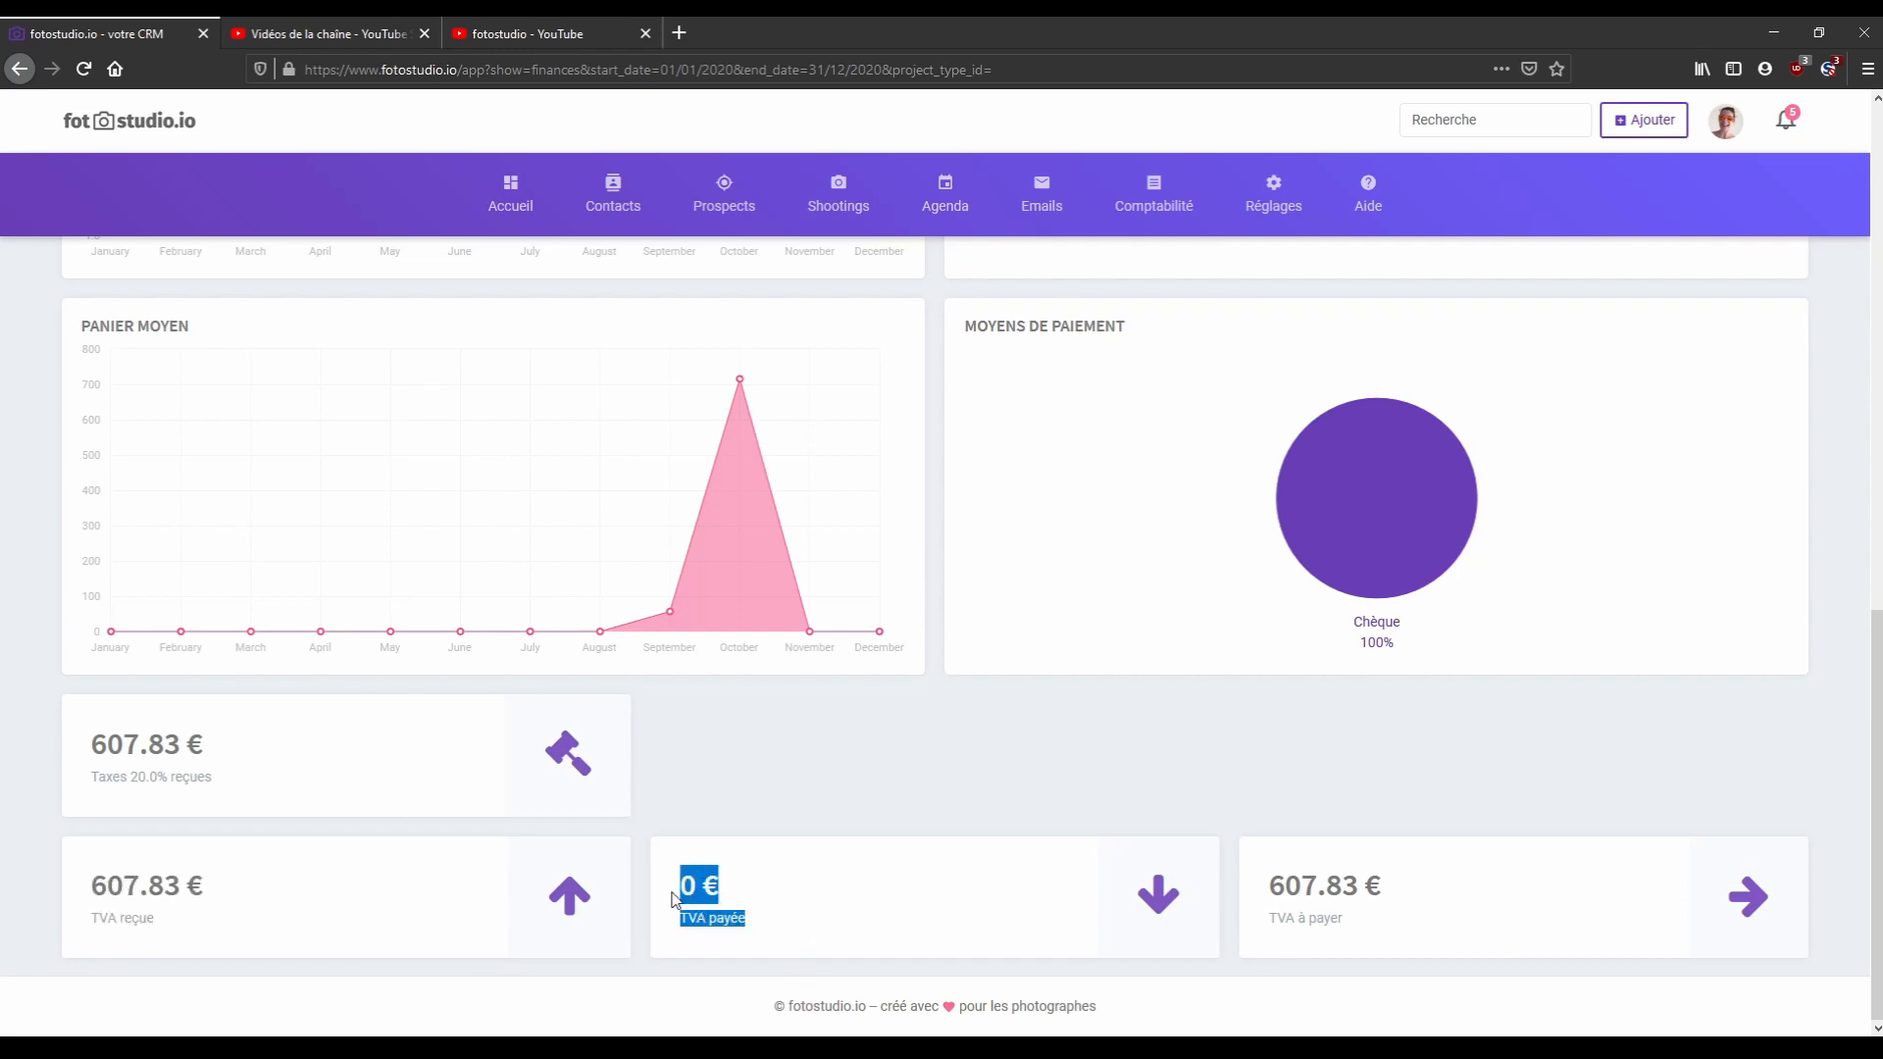
pyautogui.moveTo(1352, 933); pyautogui.dragTo(1257, 903)
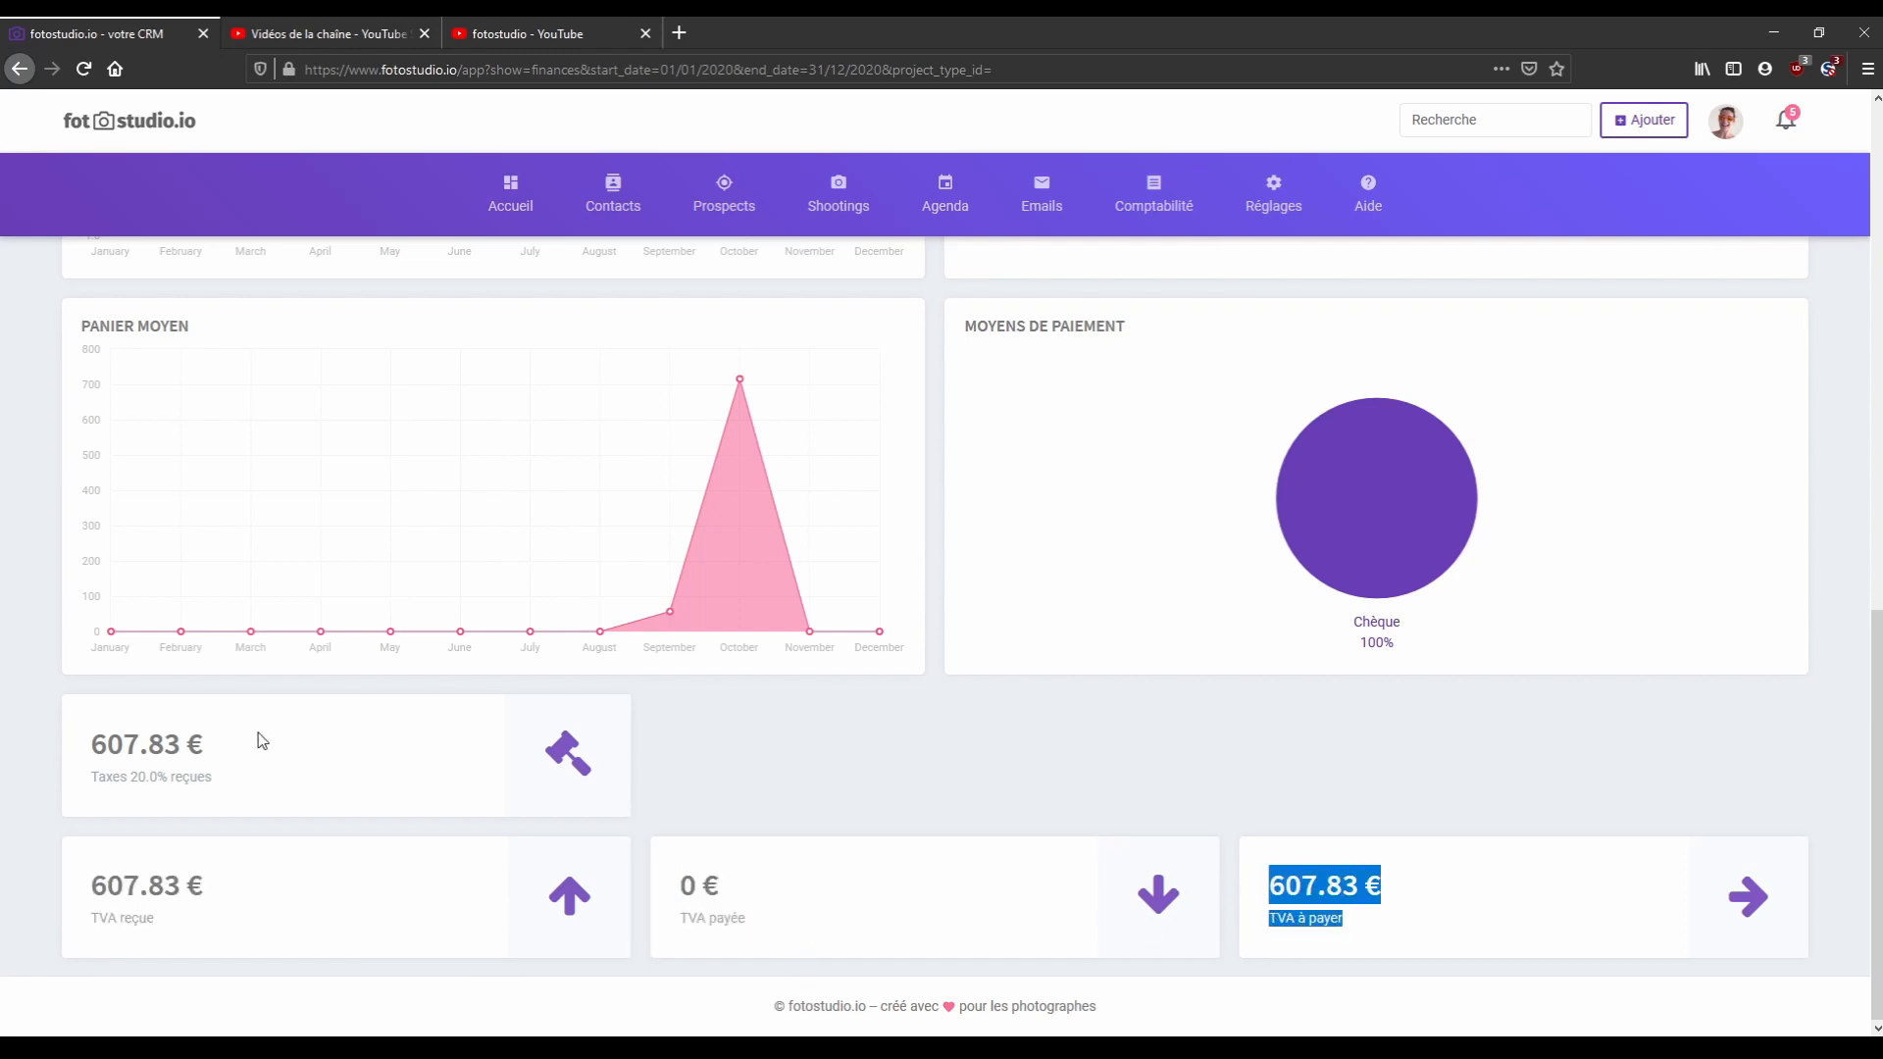
pyautogui.moveTo(231, 781); pyautogui.dragTo(69, 785)
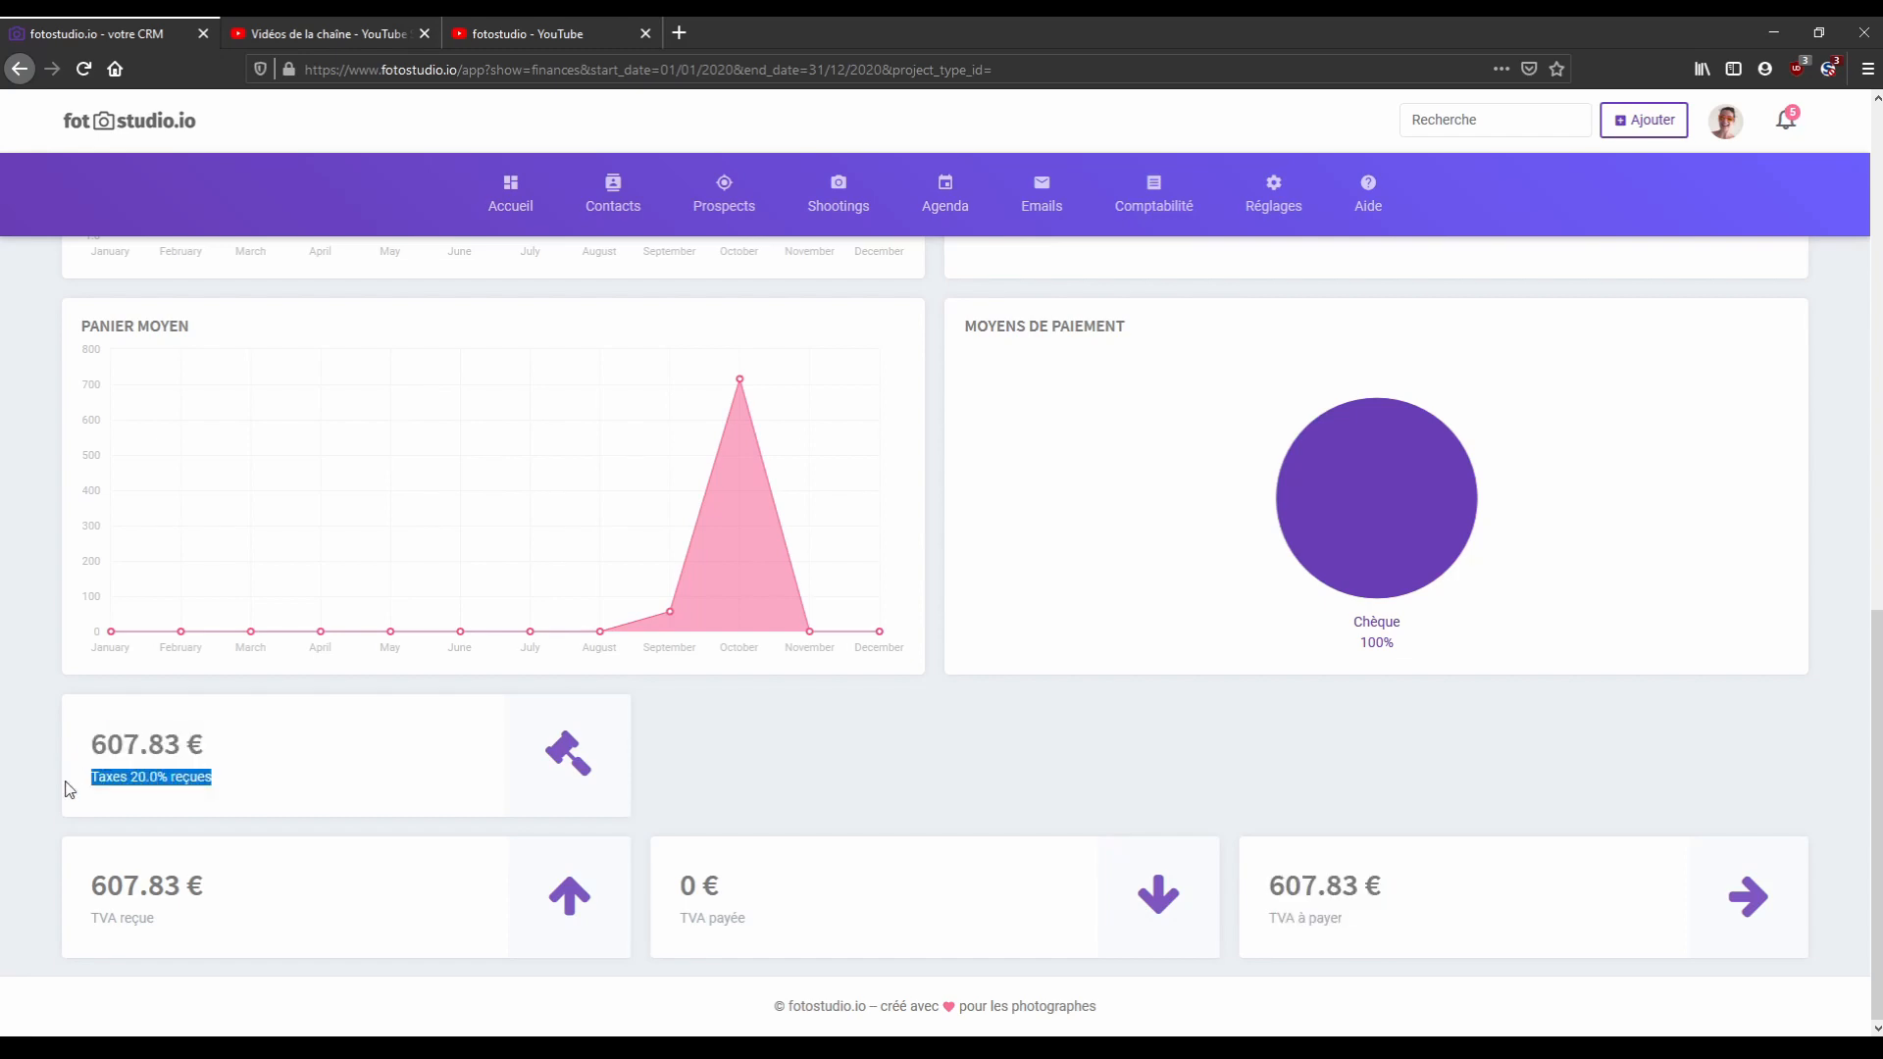
# Open the invoices list under accounting and filter it by paid, unpaid and deposit invoices in turn.
pyautogui.scroll(10, 1210, 797)
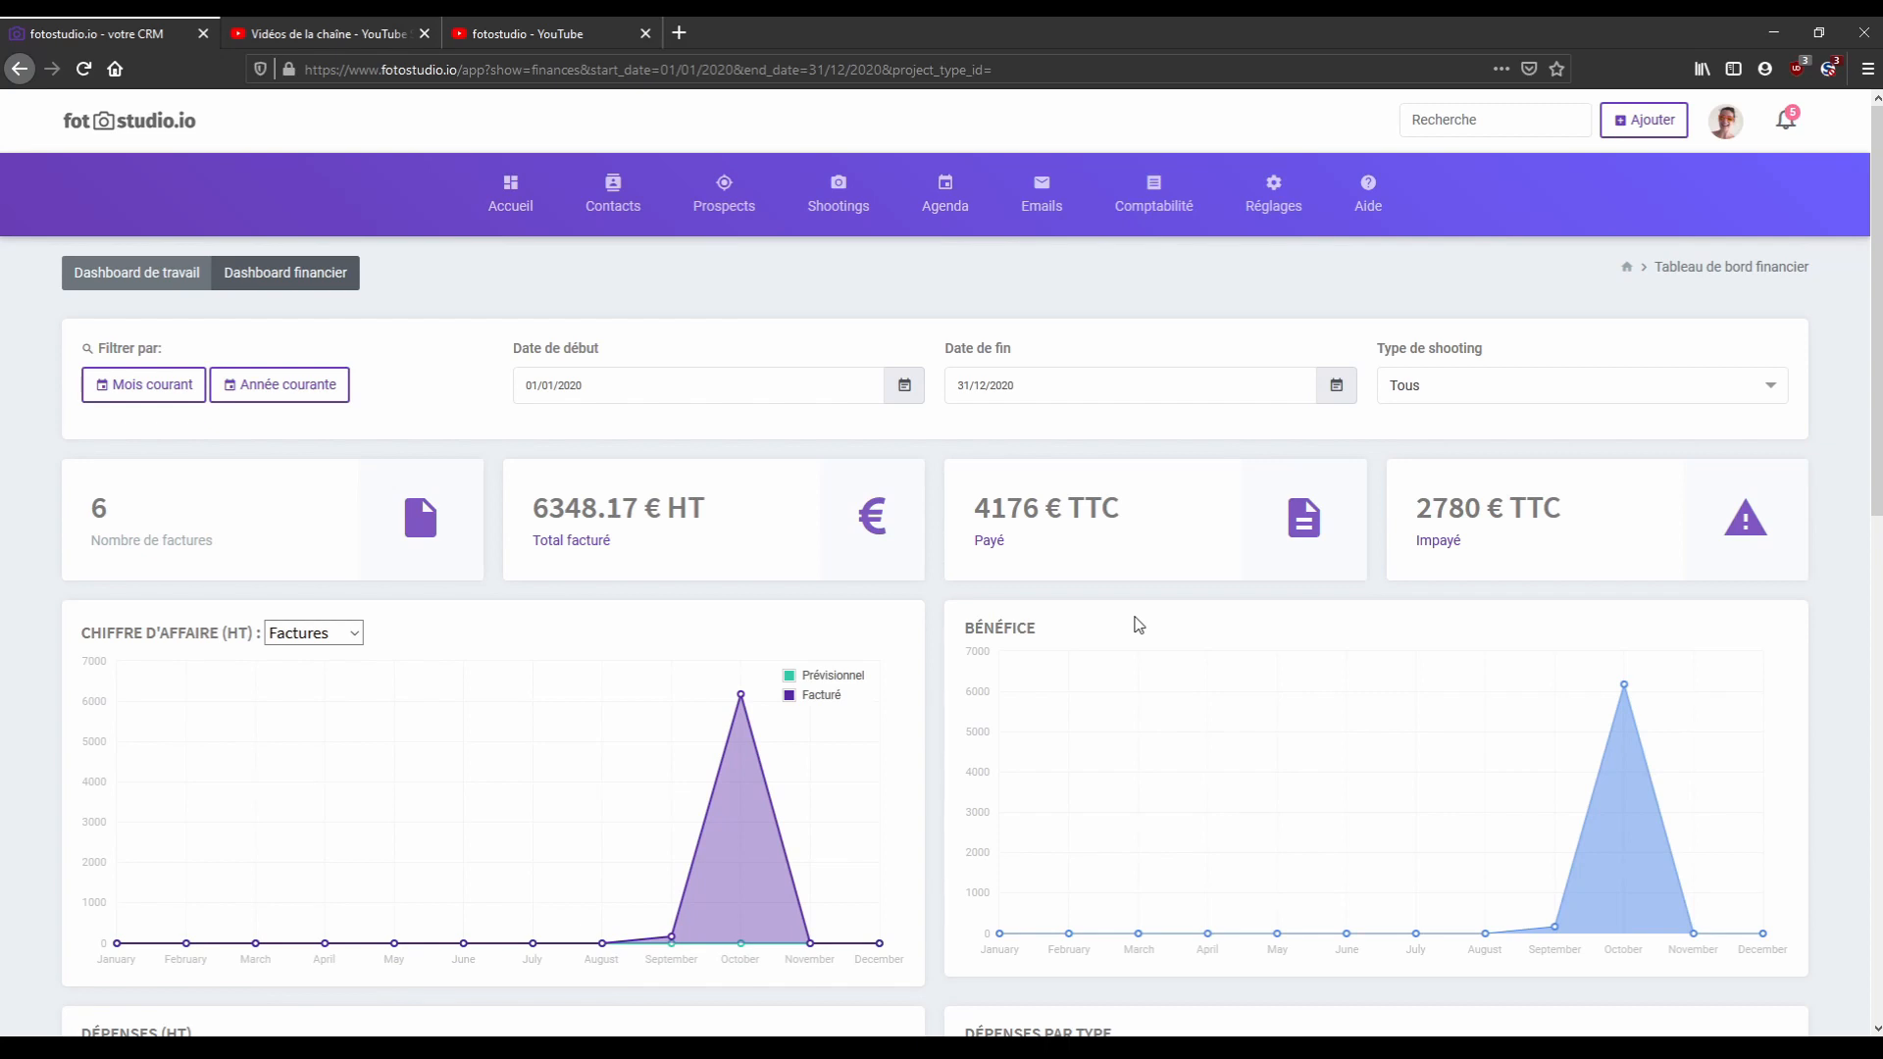
pyautogui.moveTo(1130, 219)
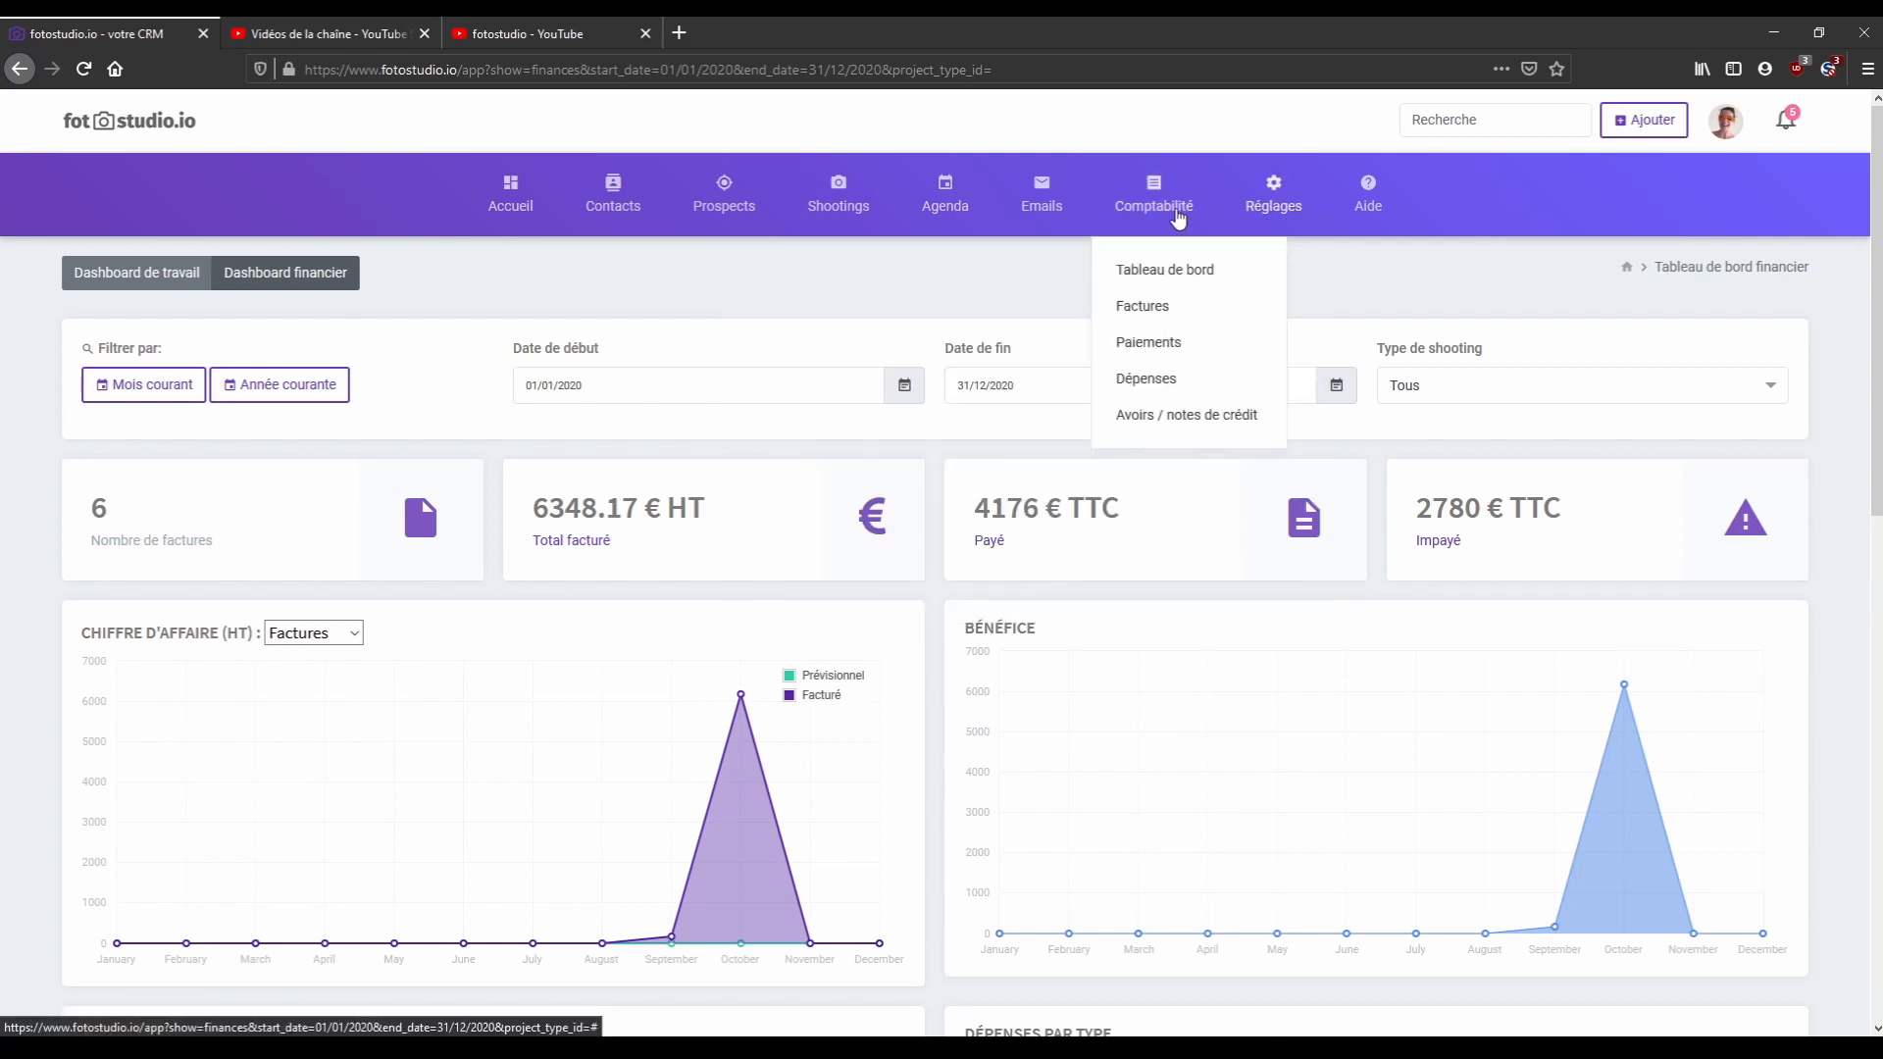
pyautogui.click(1147, 312)
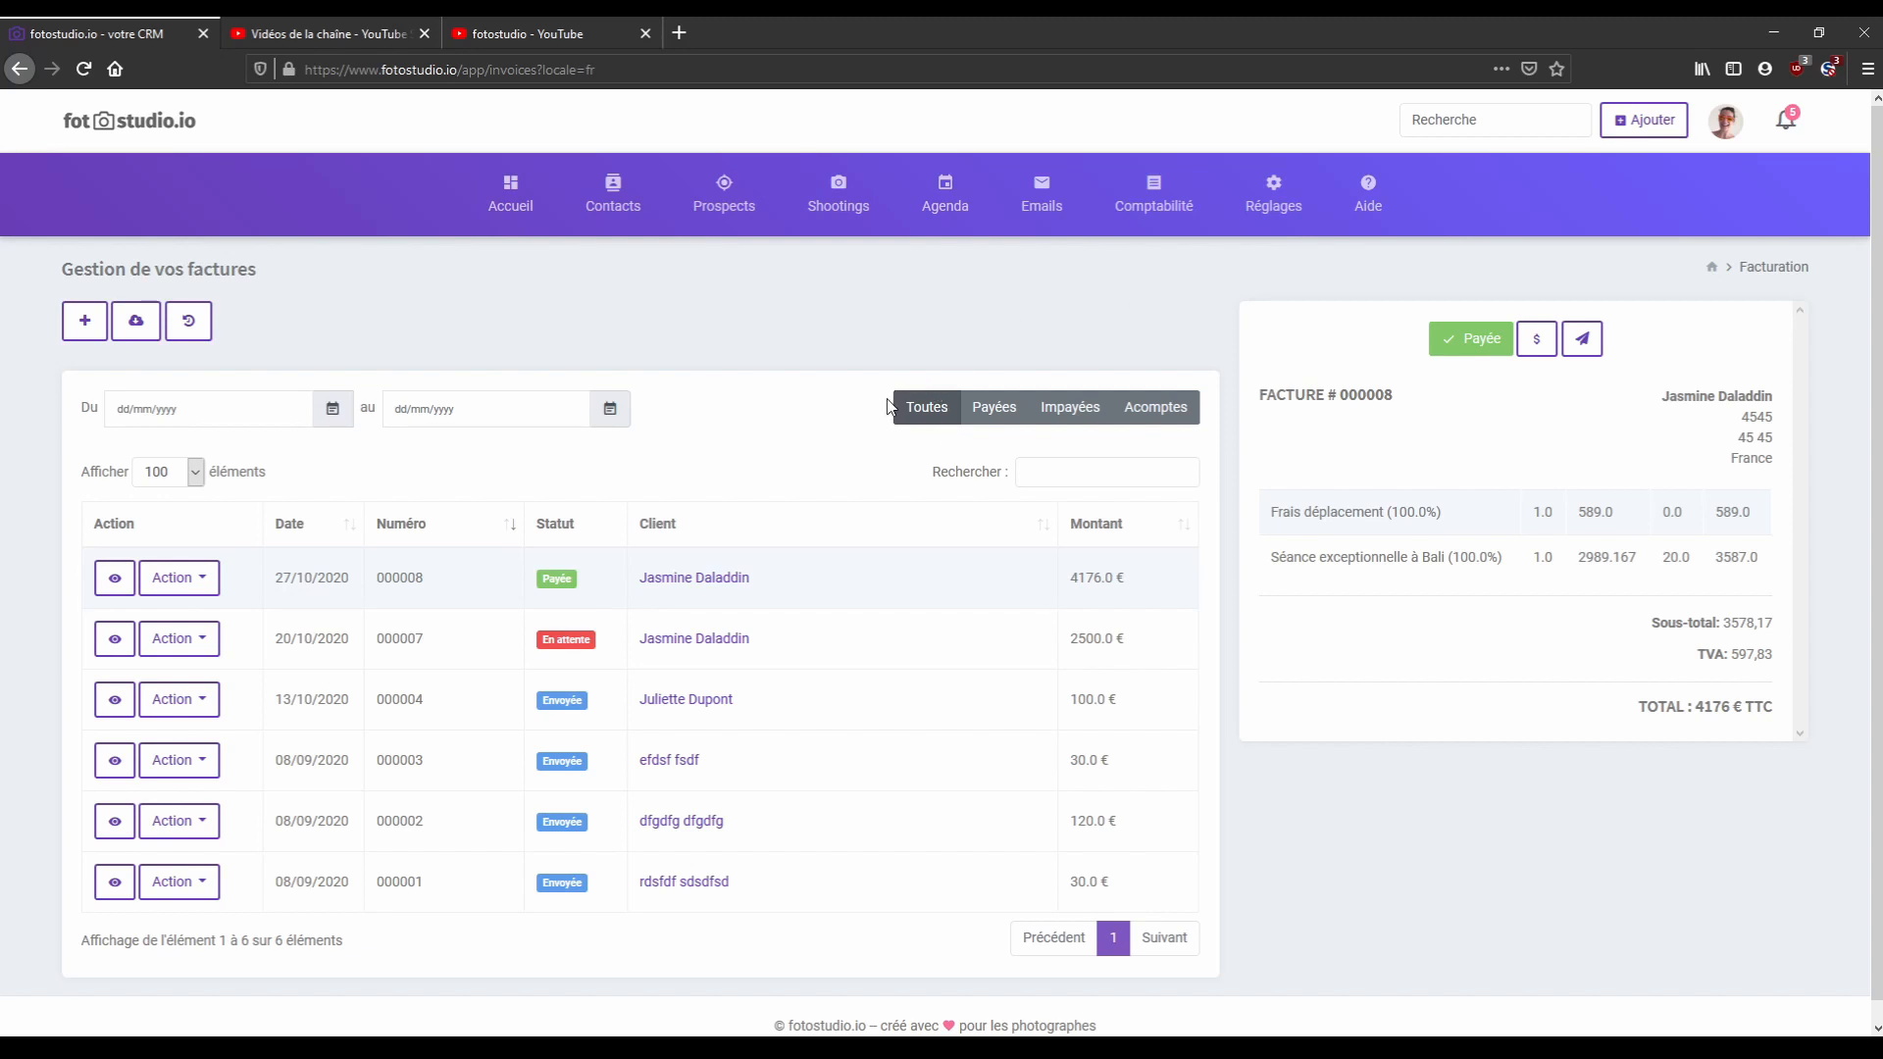
pyautogui.click(1004, 420)
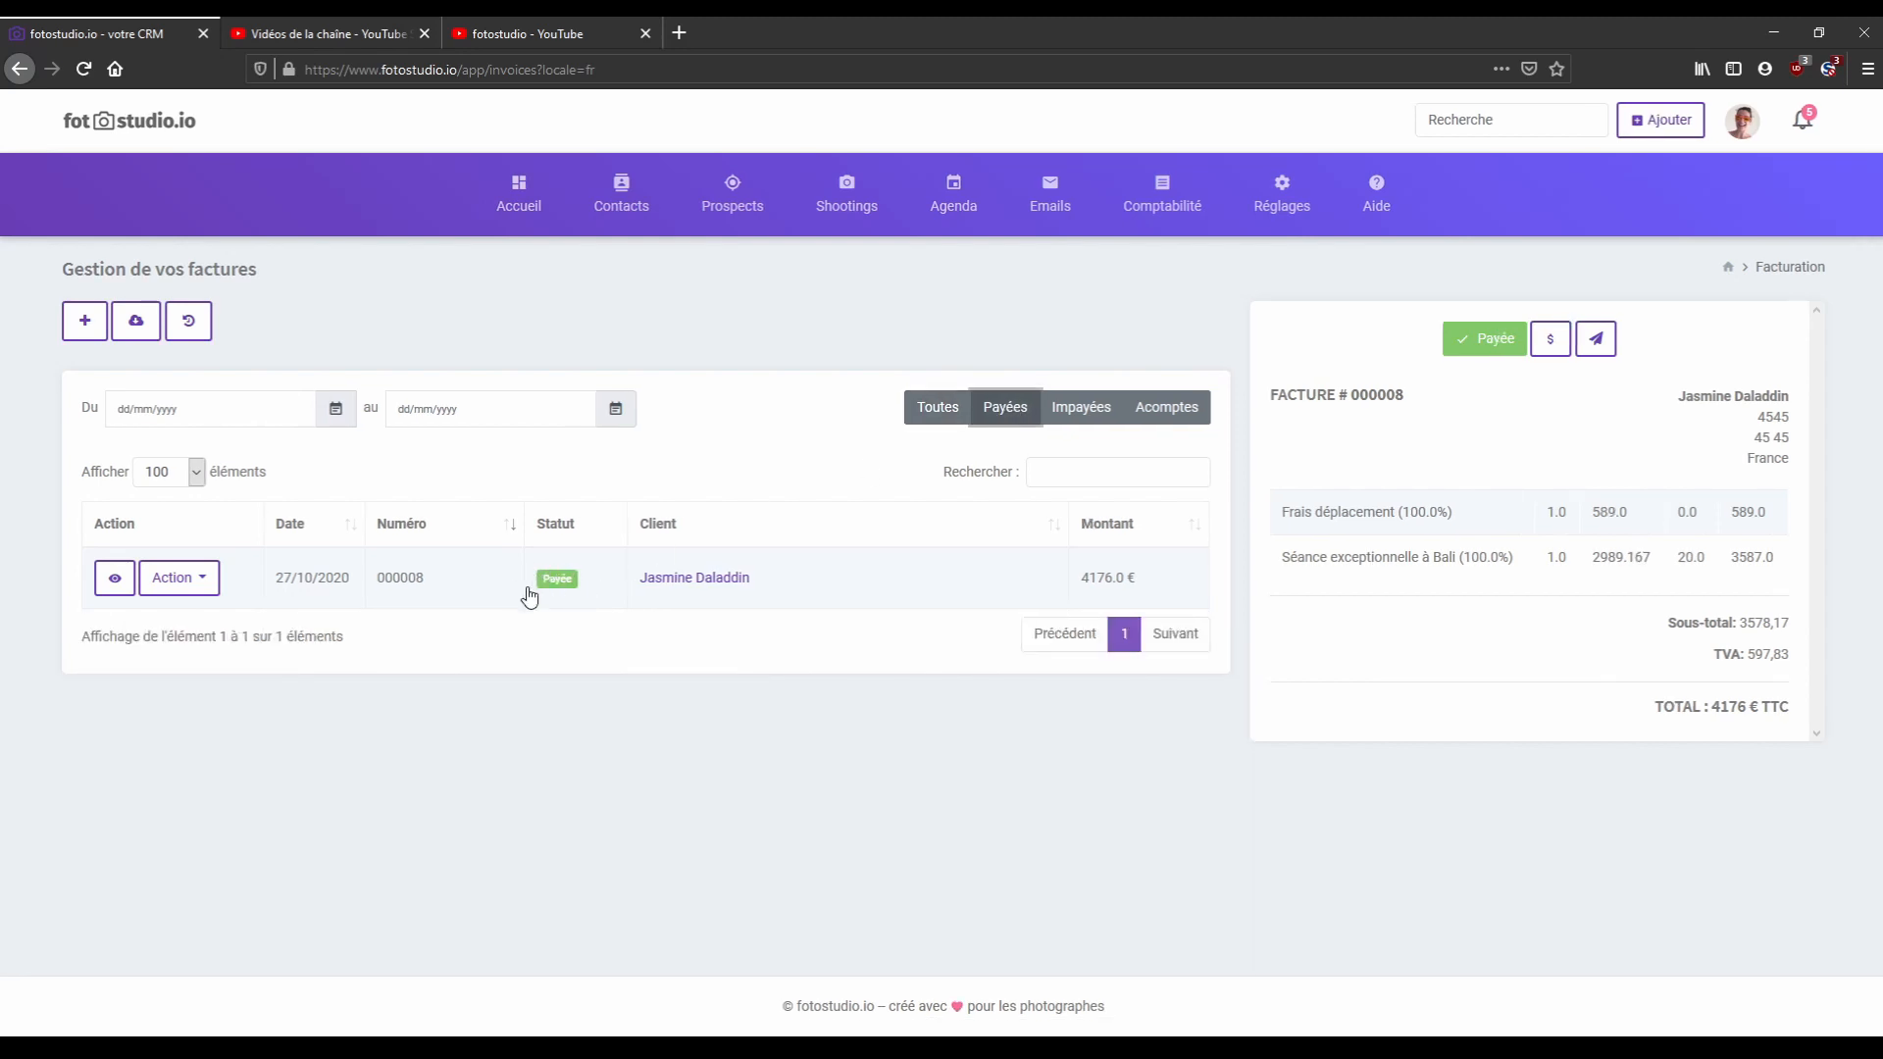
pyautogui.click(1094, 411)
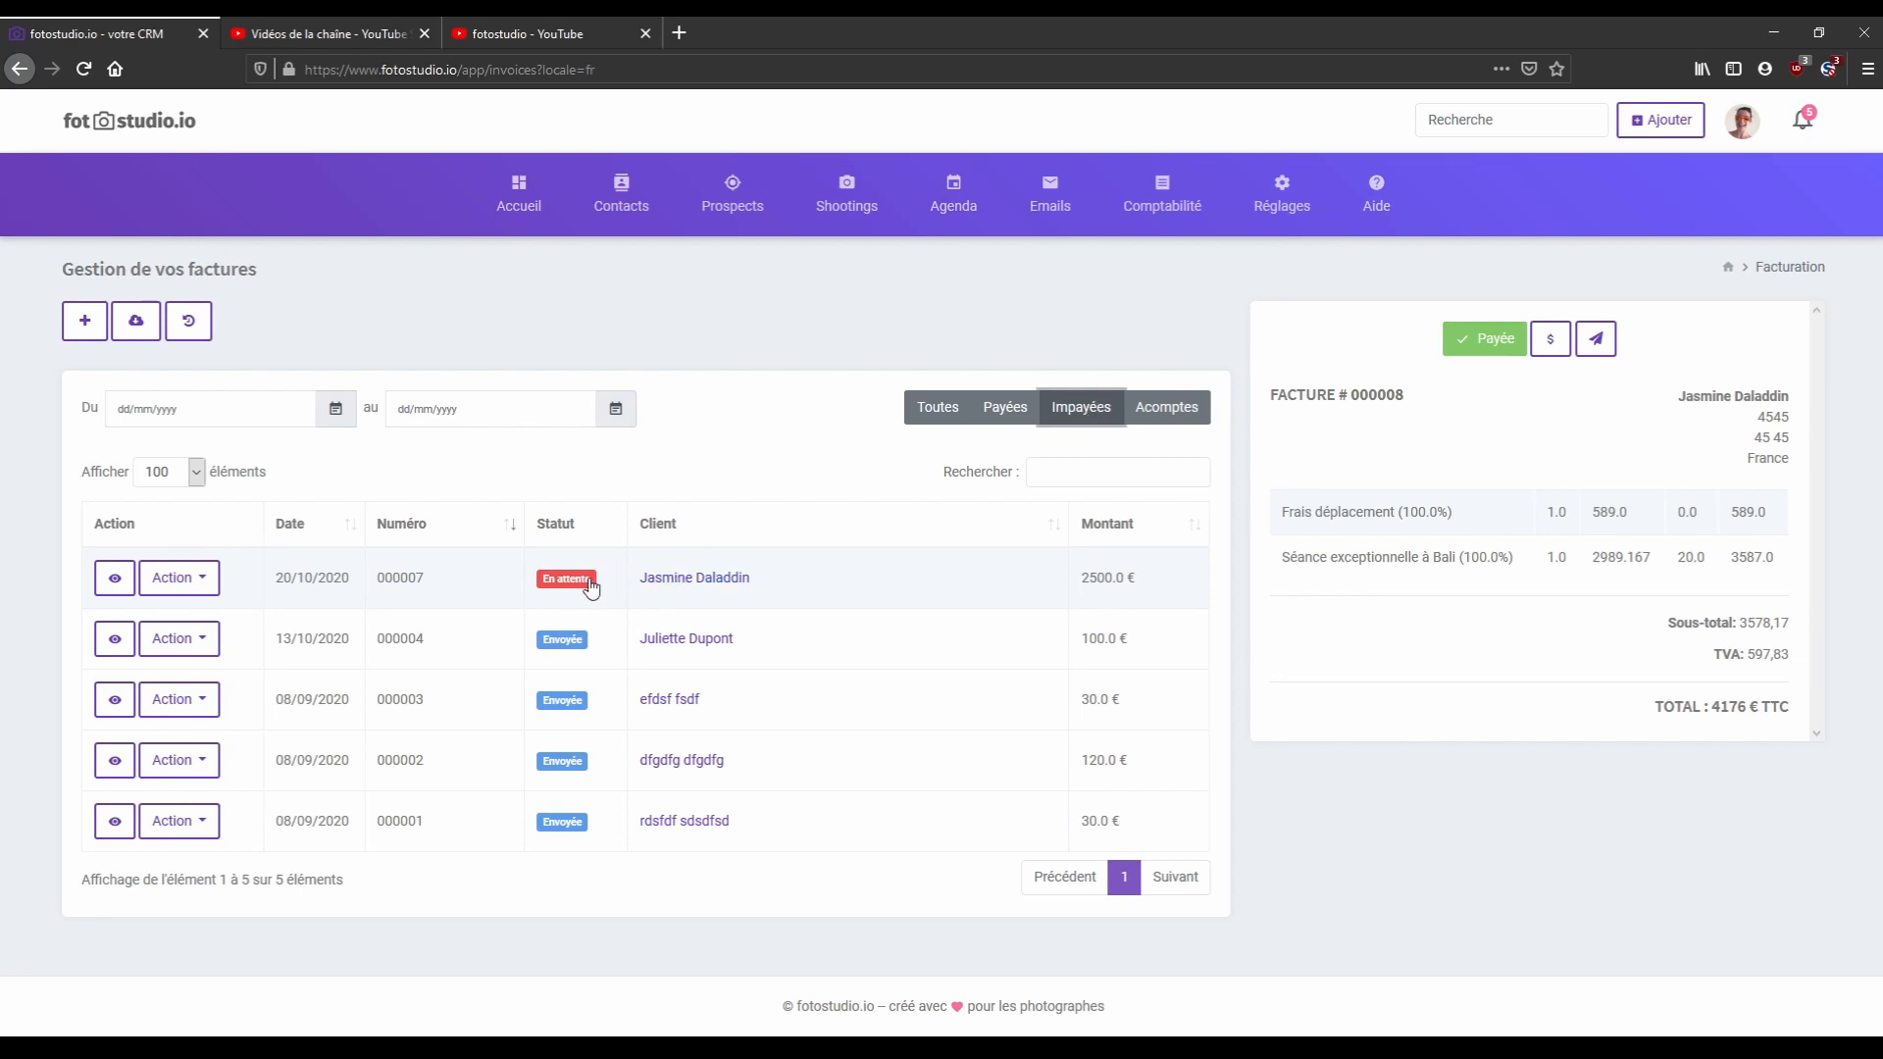
pyautogui.click(1178, 417)
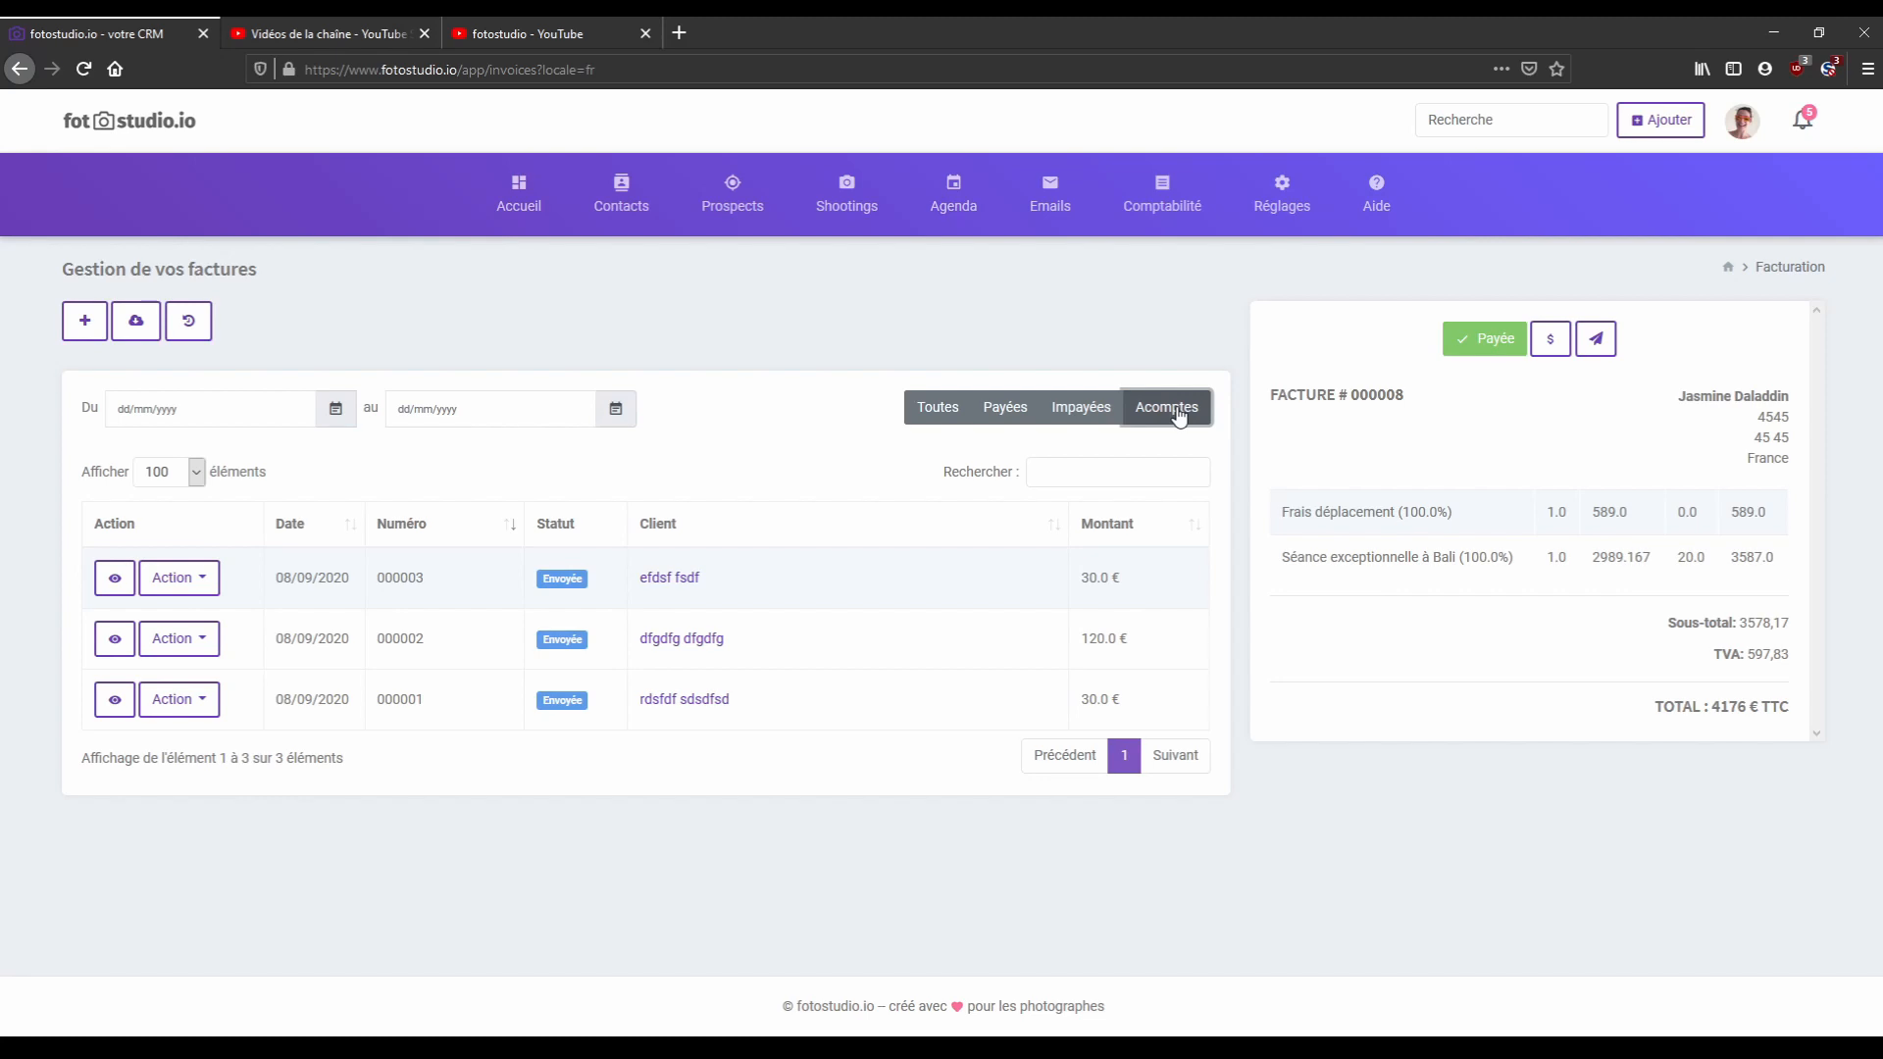
pyautogui.click(1177, 419)
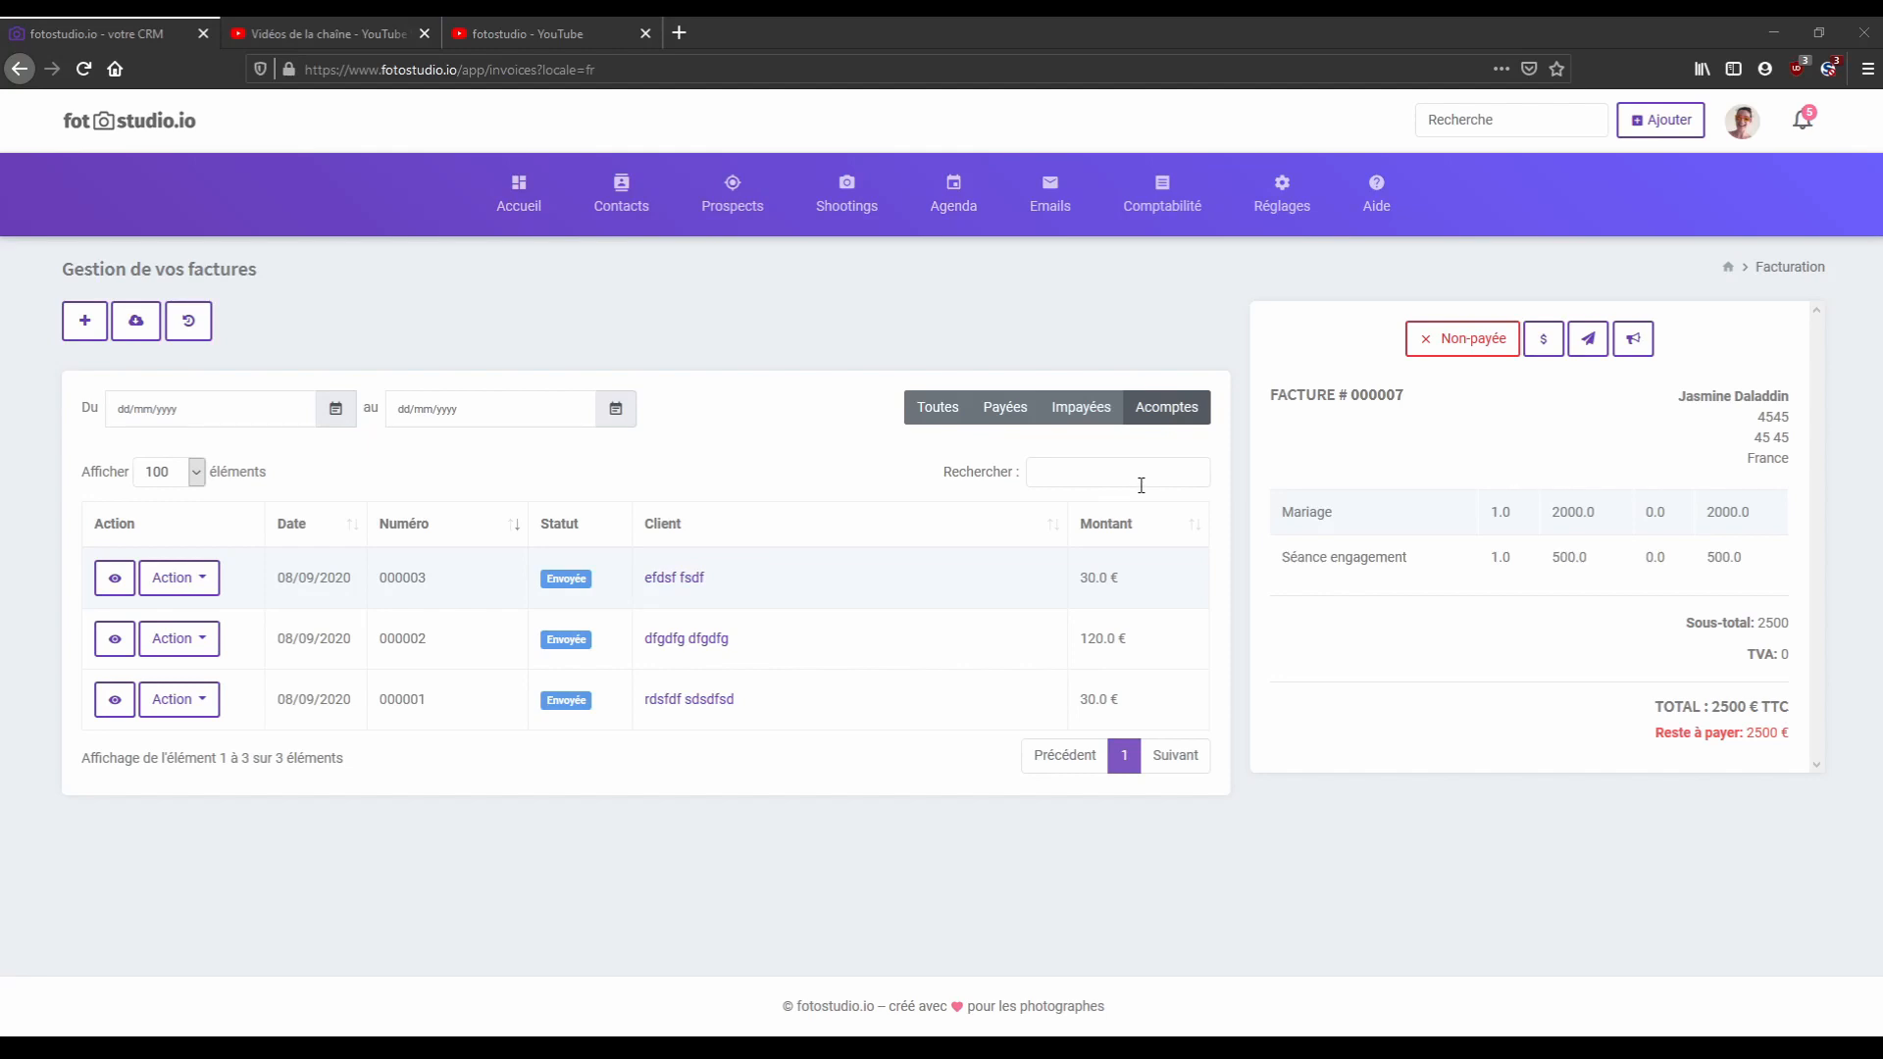
# Filter the invoices to paid ones and preview the 27/10/2020 invoice, checking its number, line items and total.
pyautogui.click(1002, 416)
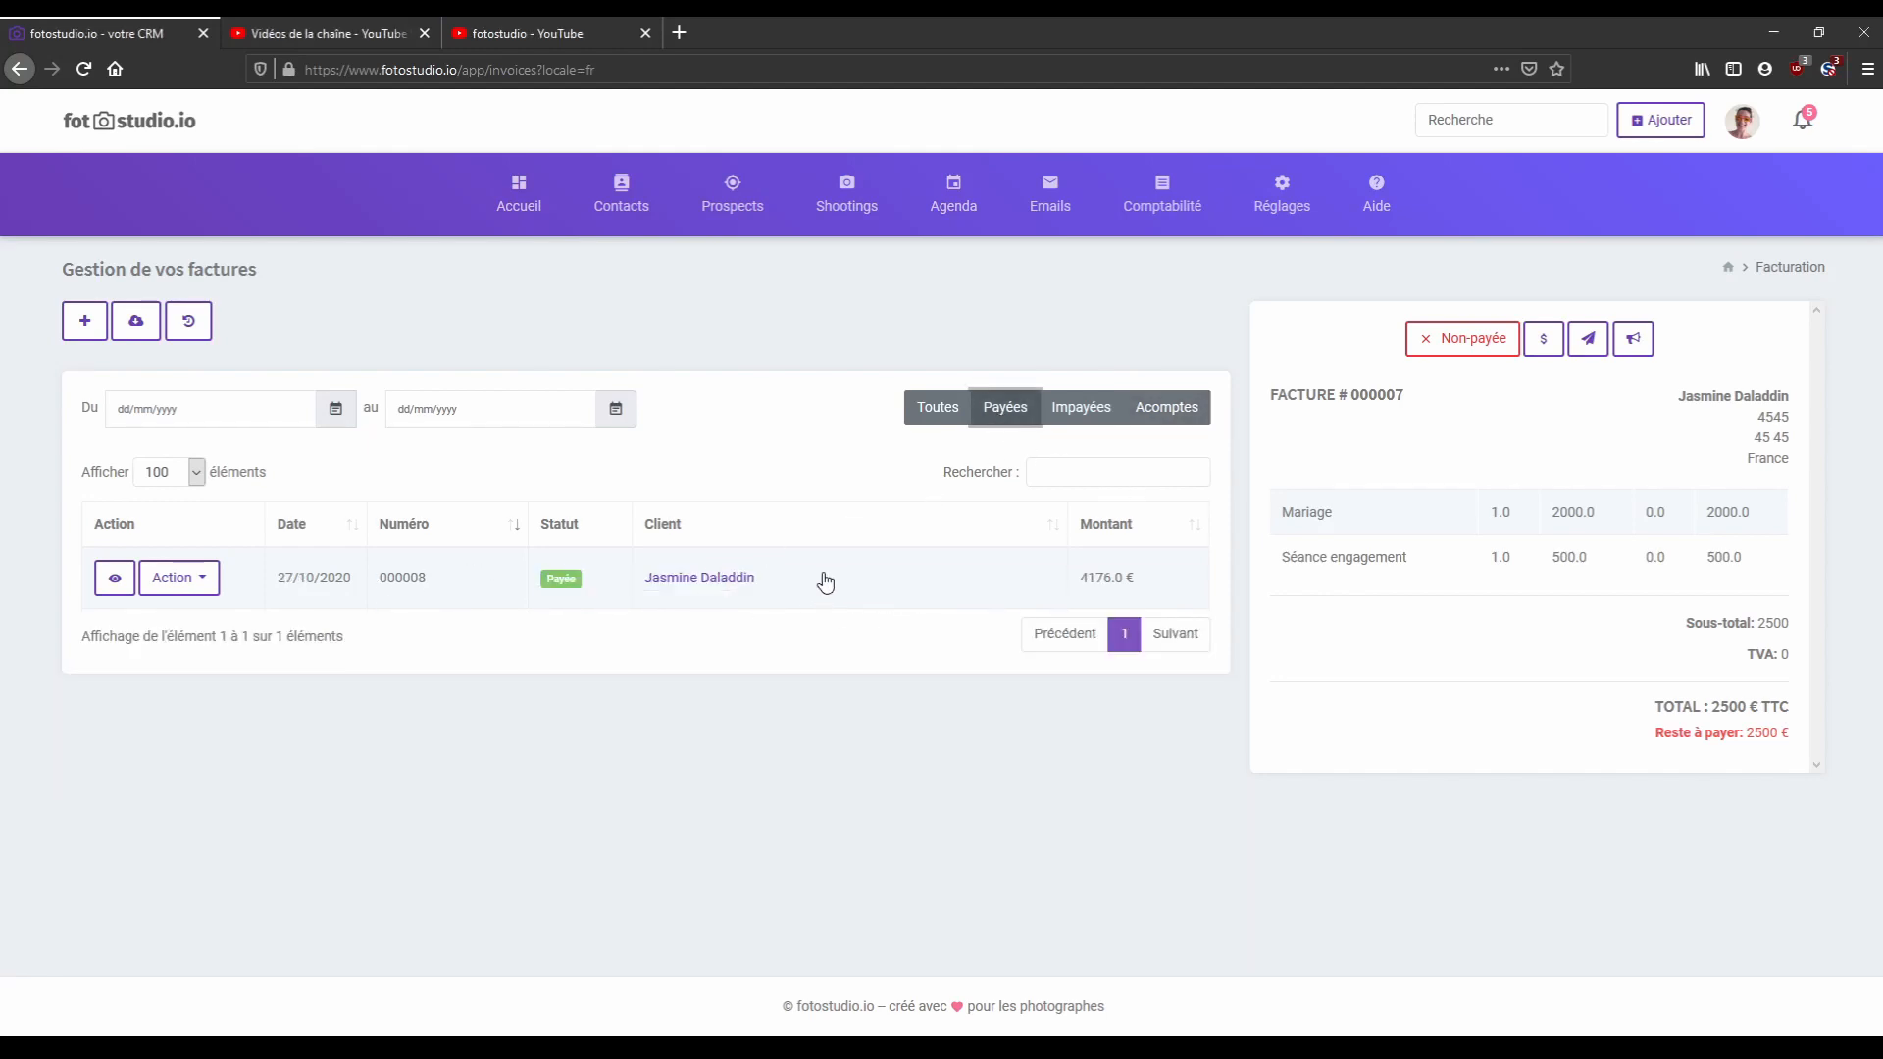
pyautogui.click(824, 583)
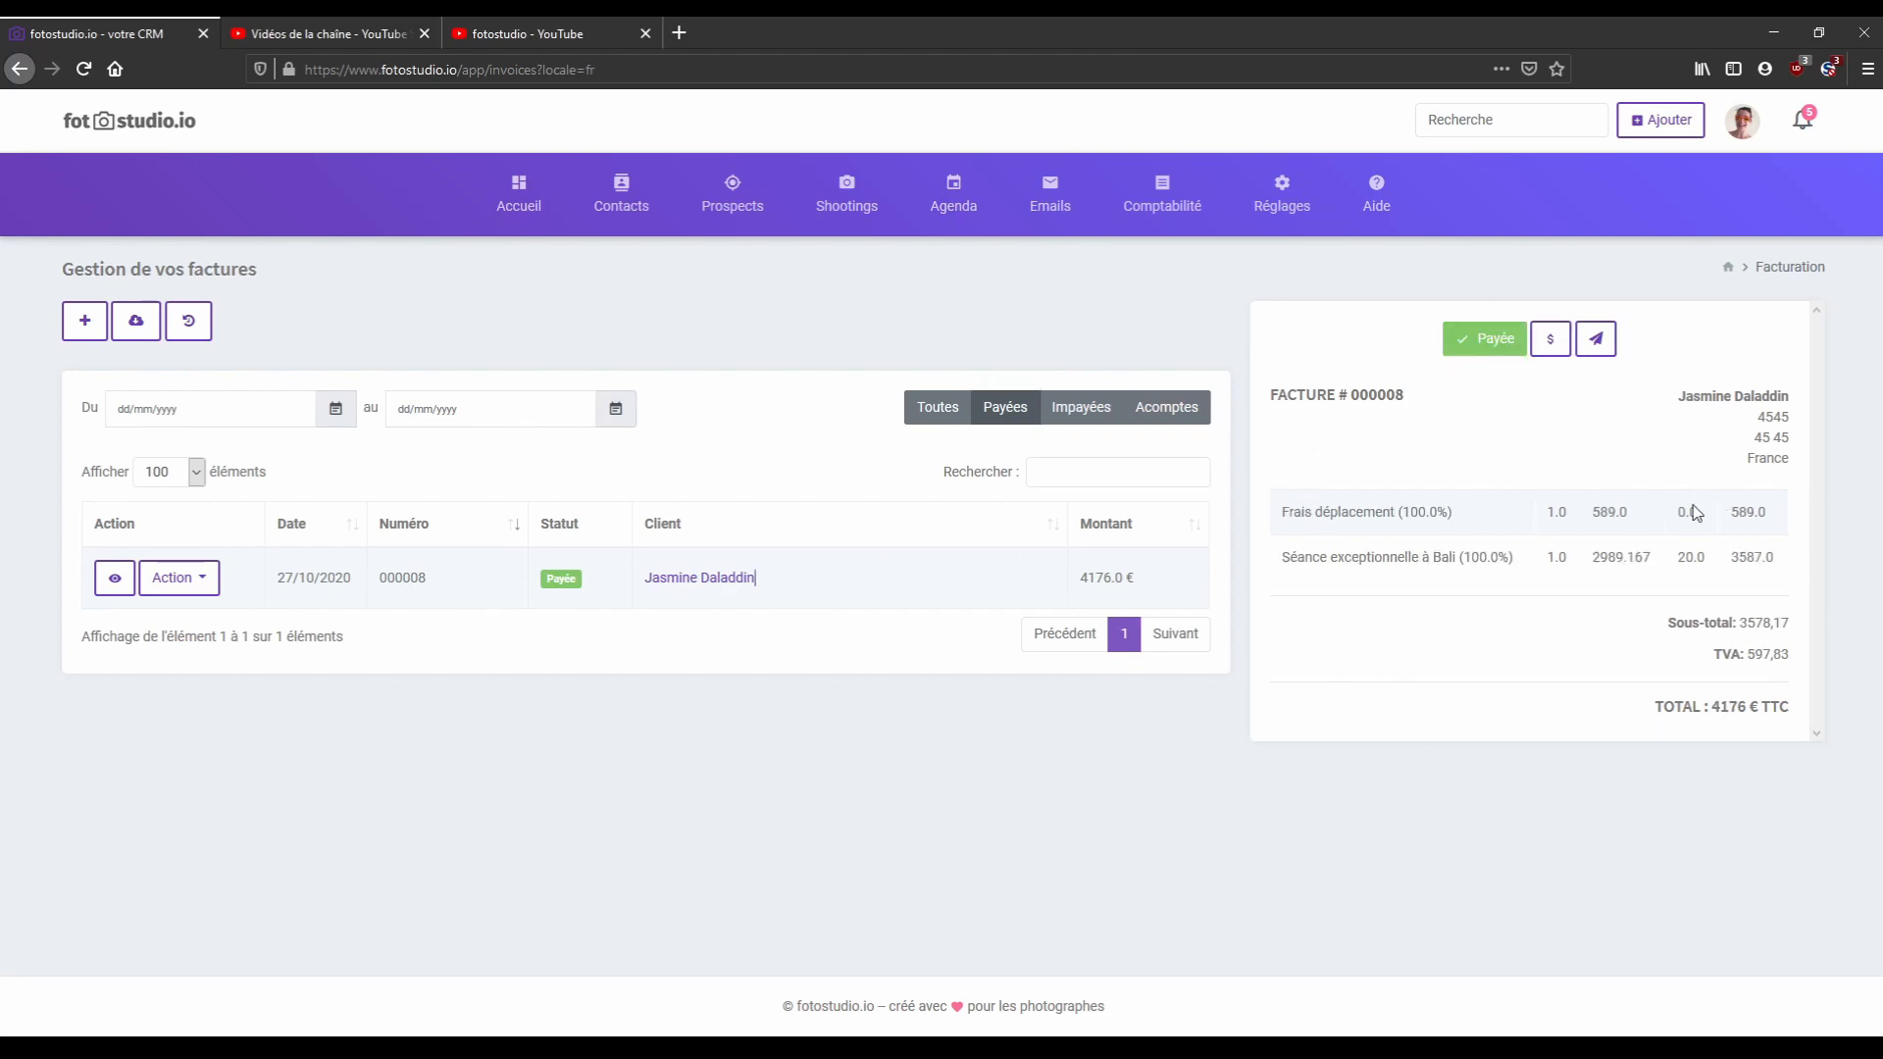
pyautogui.moveTo(1350, 397); pyautogui.dragTo(1408, 395)
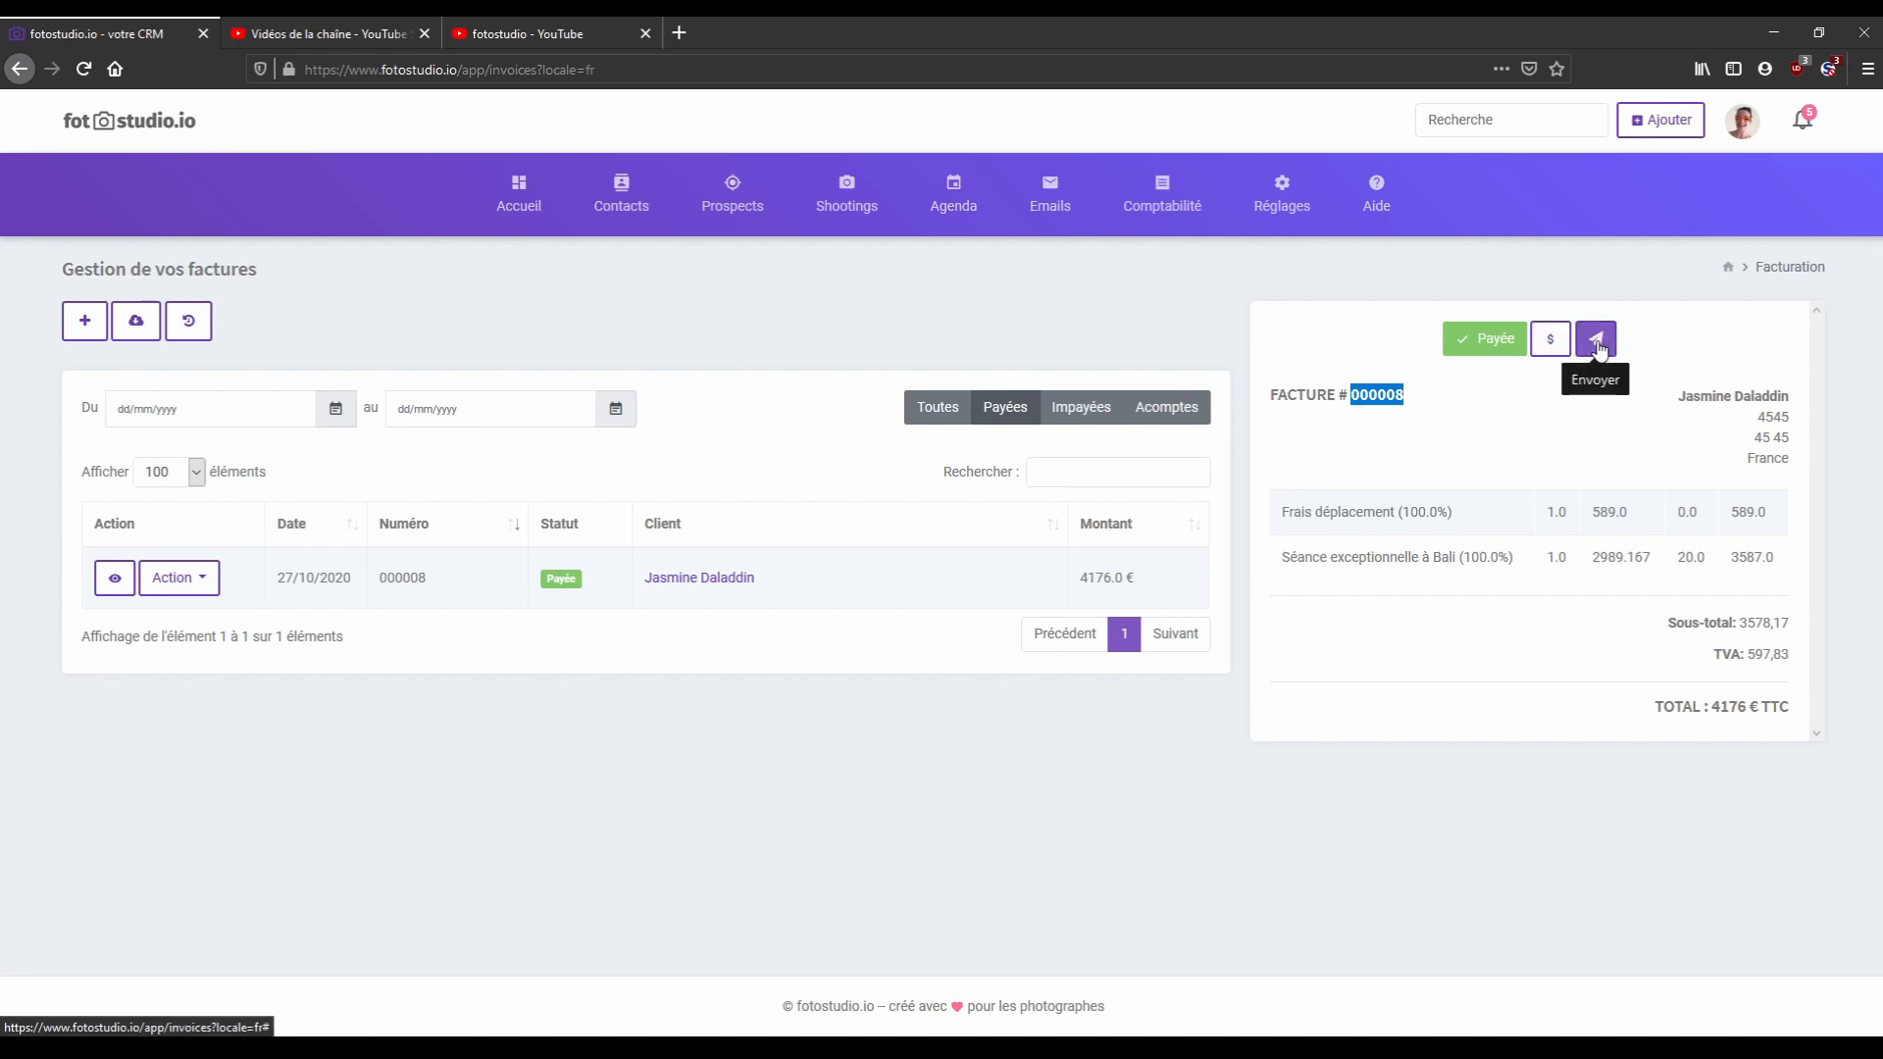
pyautogui.moveTo(1278, 510); pyautogui.dragTo(1800, 661)
pyautogui.moveTo(1702, 707); pyautogui.dragTo(1808, 719)
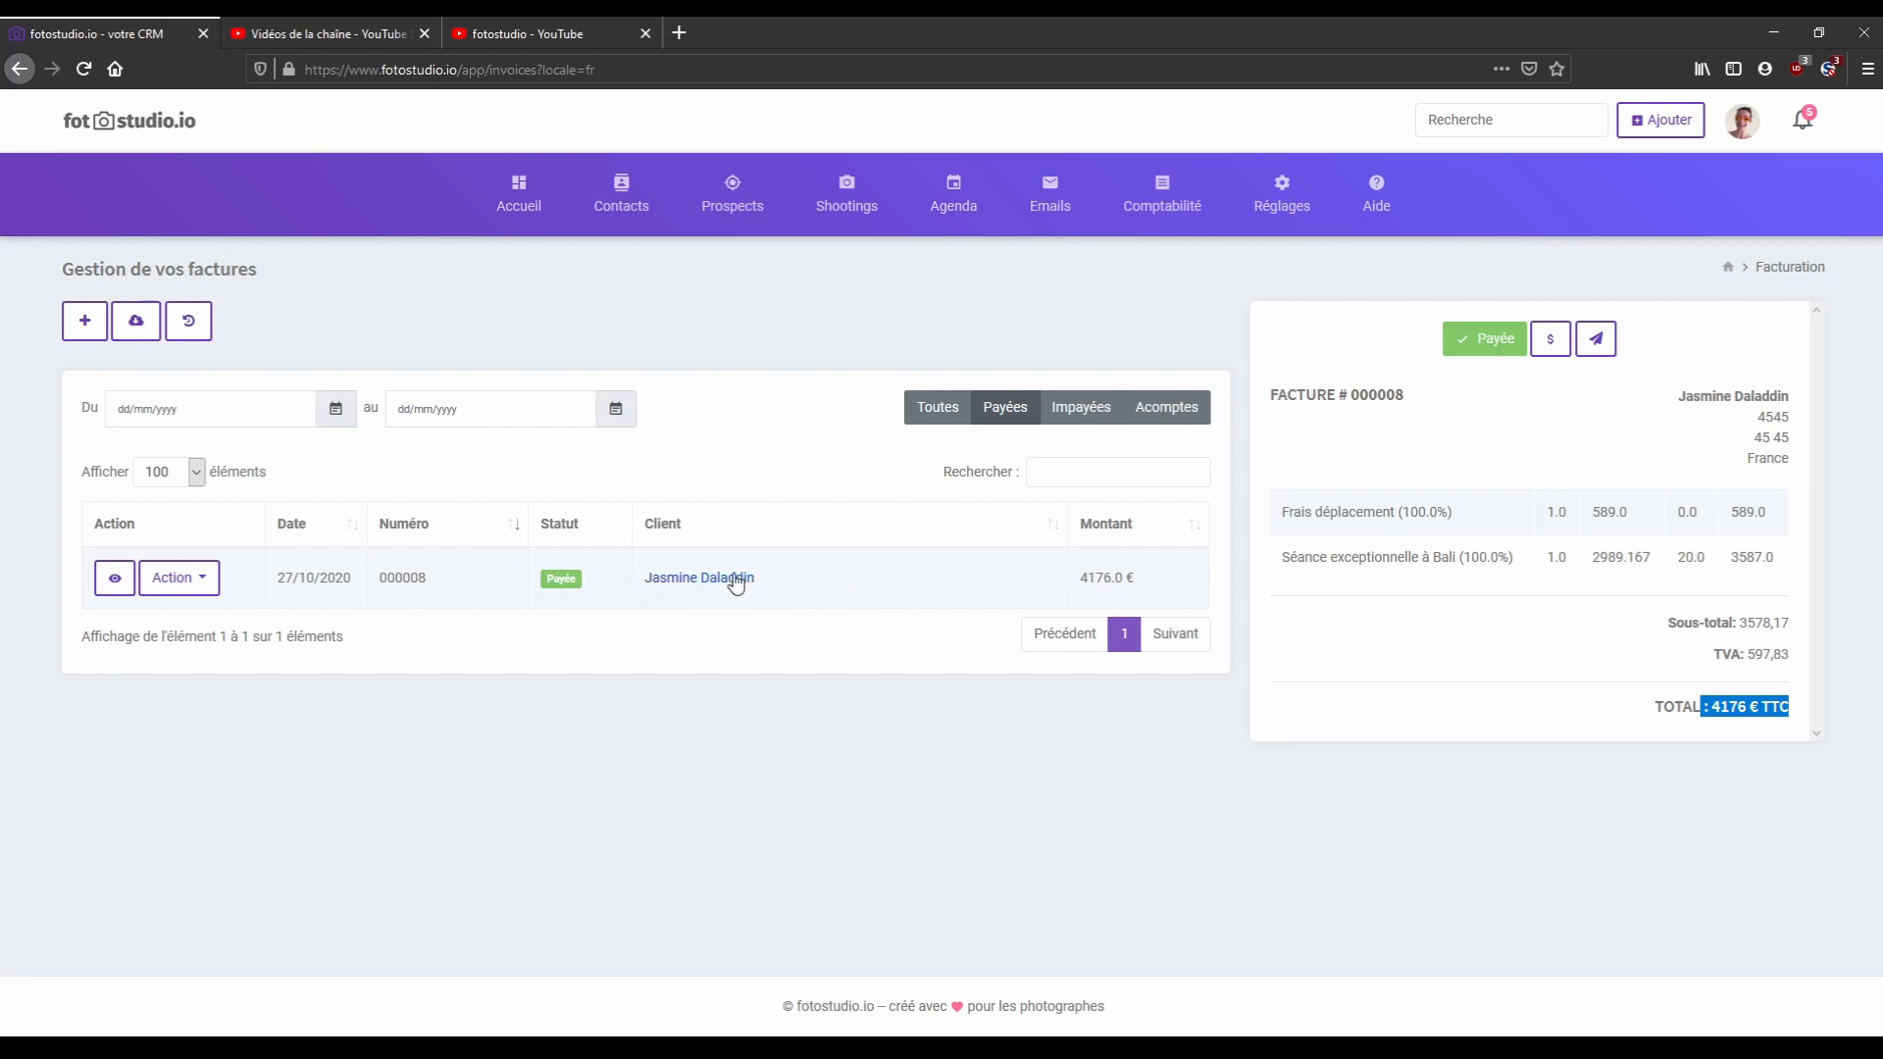
# Open the paid invoice's PDF and check its studio name, client name, total including tax and payment received.
pyautogui.click(115, 579)
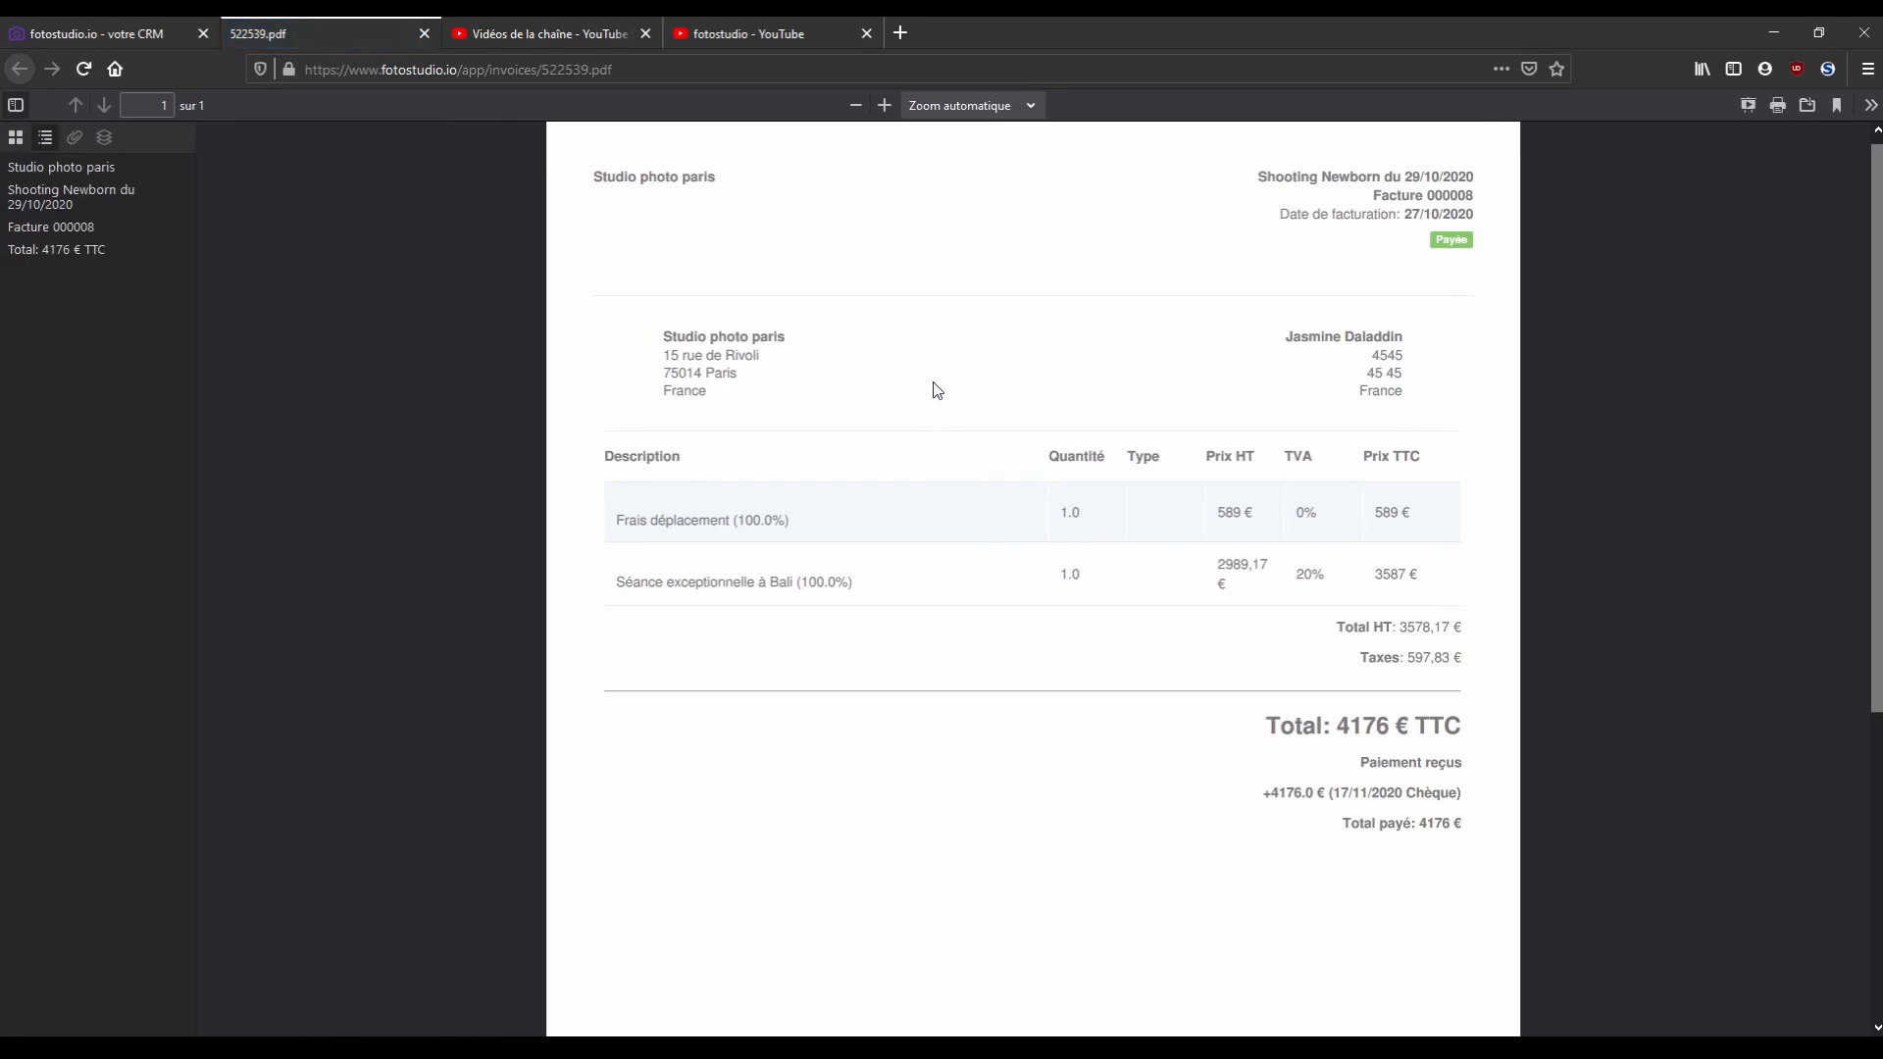
pyautogui.moveTo(588, 181); pyautogui.dragTo(670, 182)
pyautogui.moveTo(1286, 338); pyautogui.dragTo(1392, 338)
pyautogui.moveTo(1267, 726); pyautogui.dragTo(1467, 746)
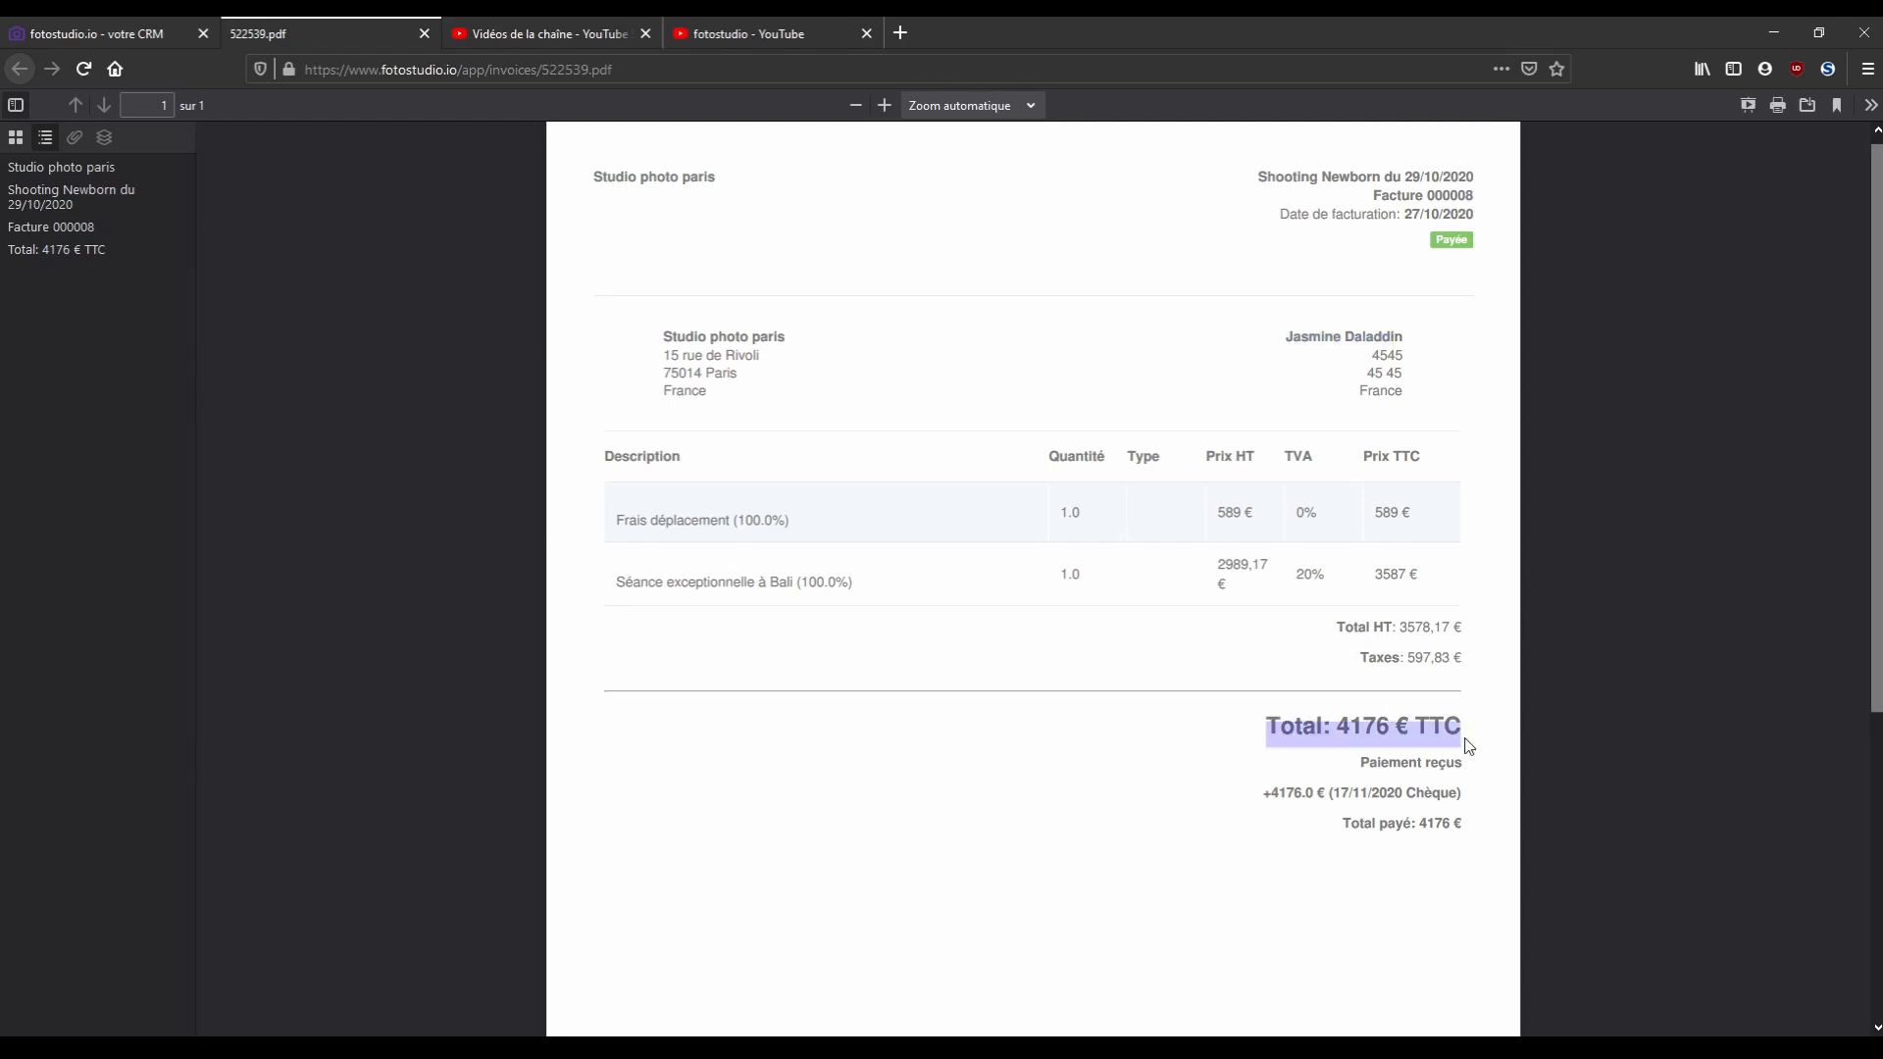
pyautogui.moveTo(1314, 793); pyautogui.dragTo(1463, 799)
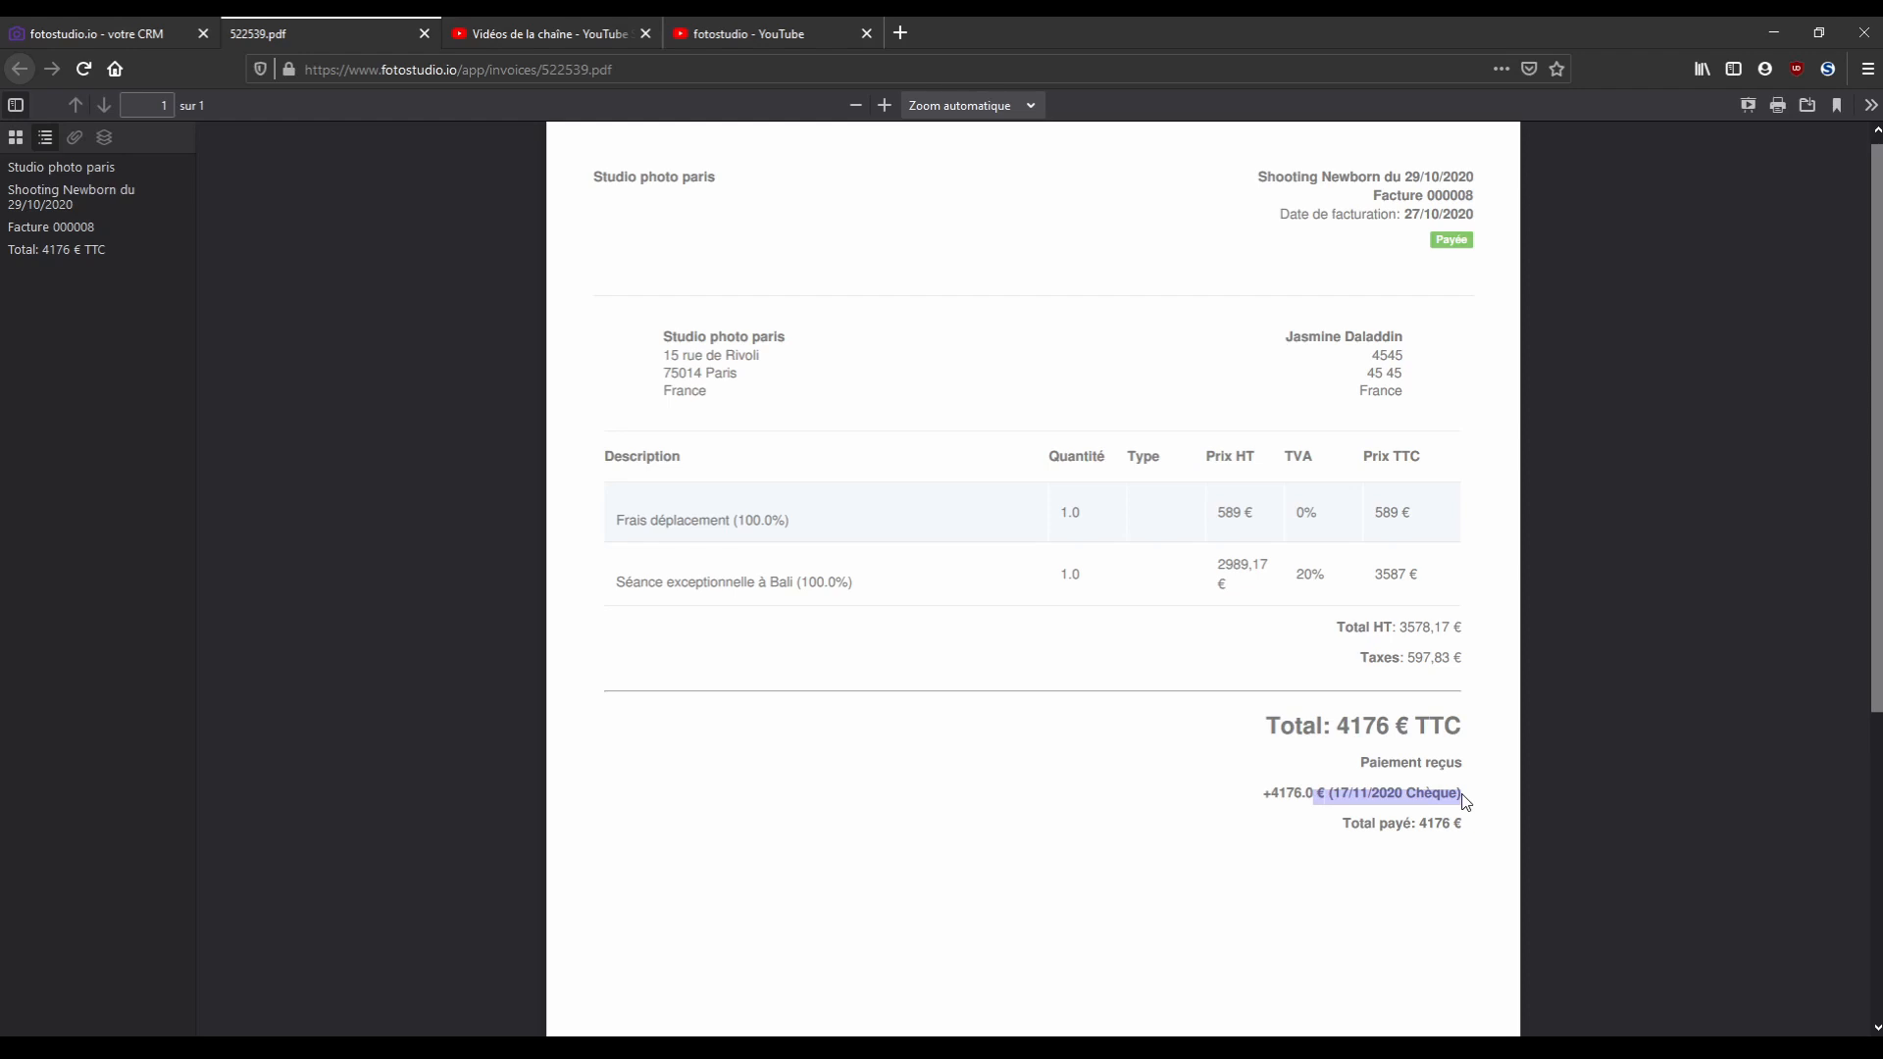
# Check the total paid on the invoice PDF and return to the invoice list.
pyautogui.hotkey('ctrl', 'a')
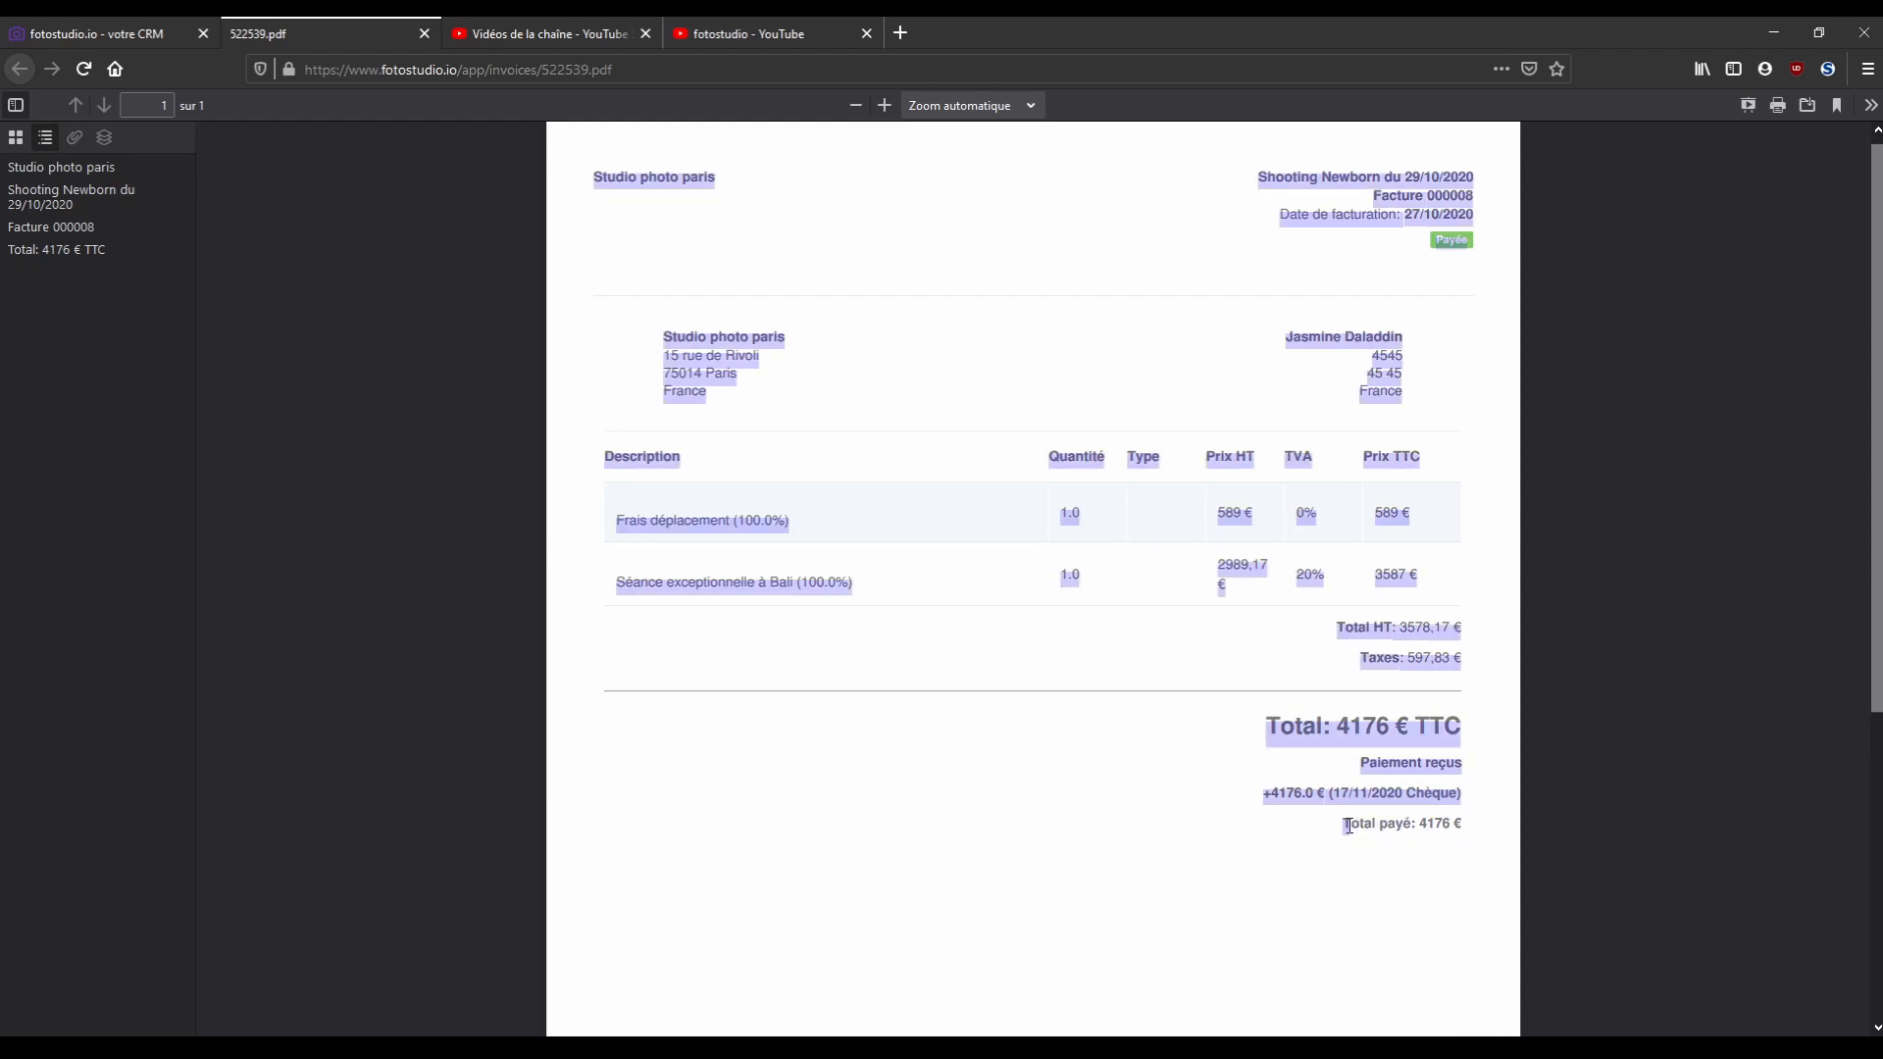
pyautogui.click(1442, 830)
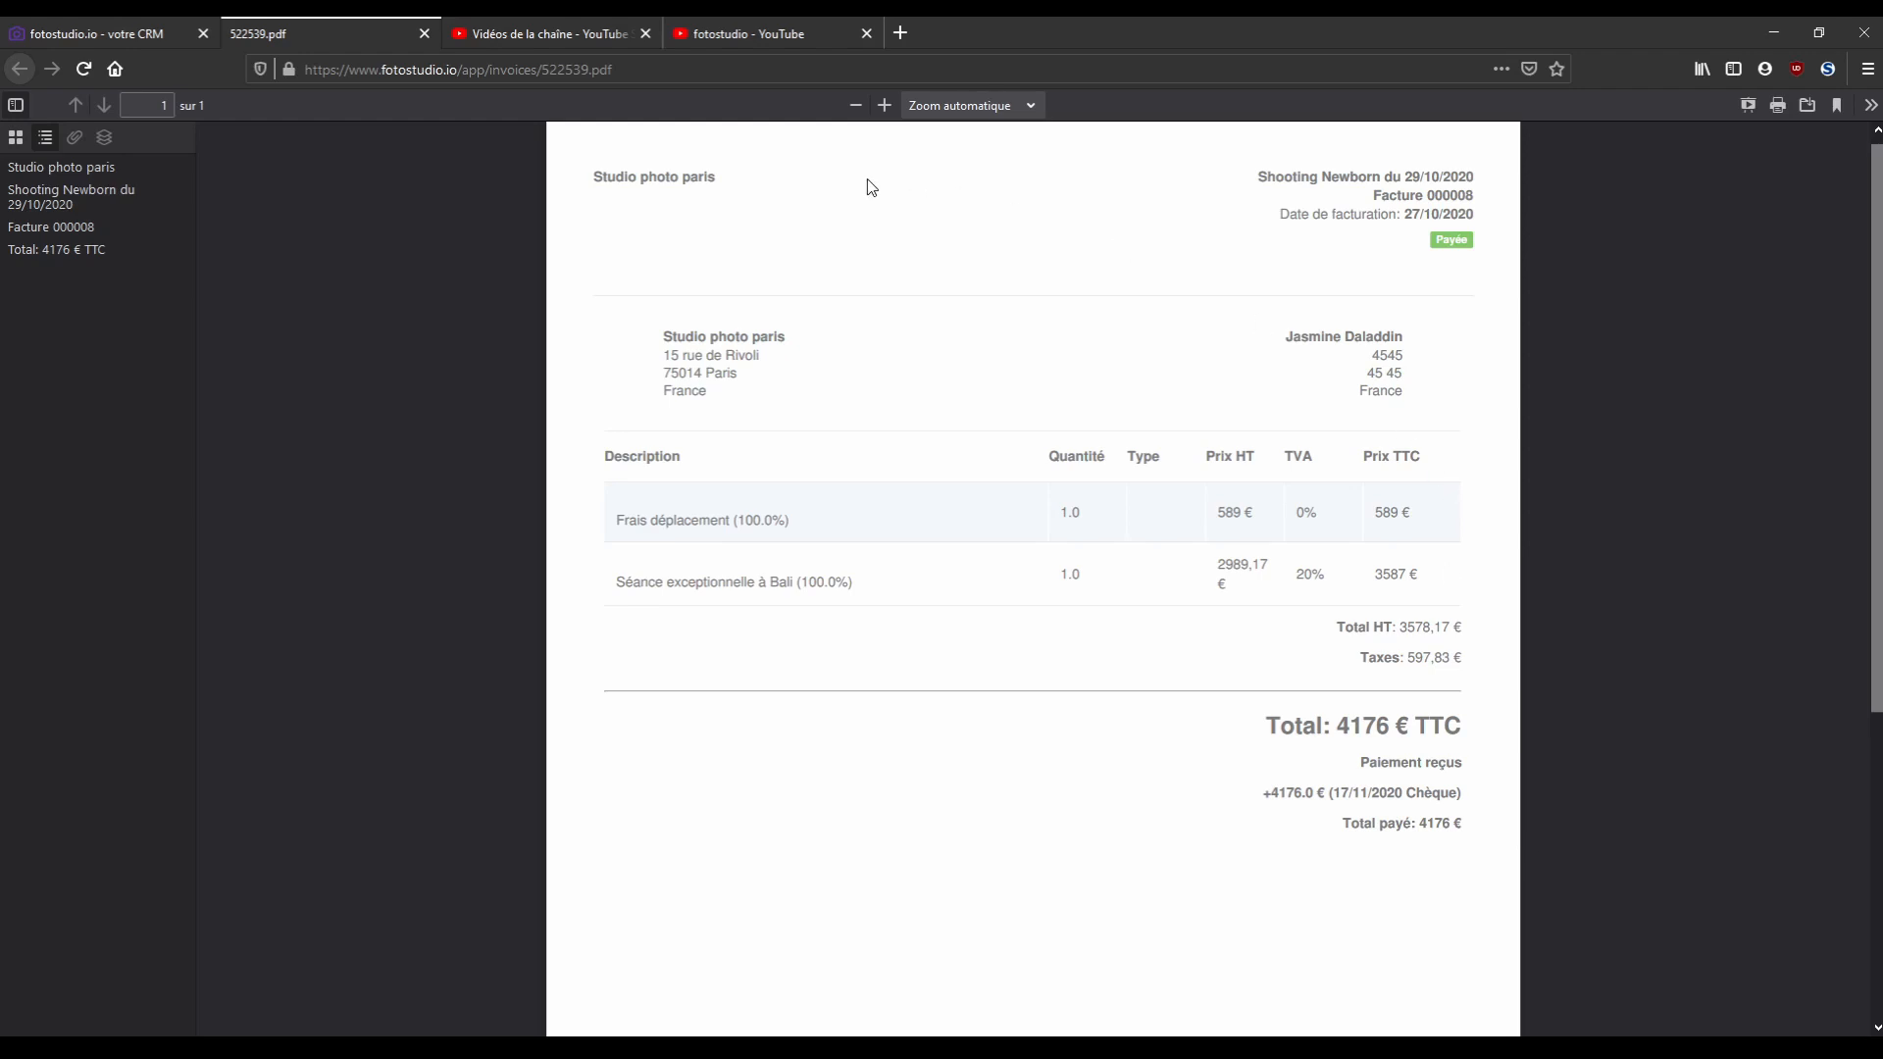
pyautogui.click(98, 34)
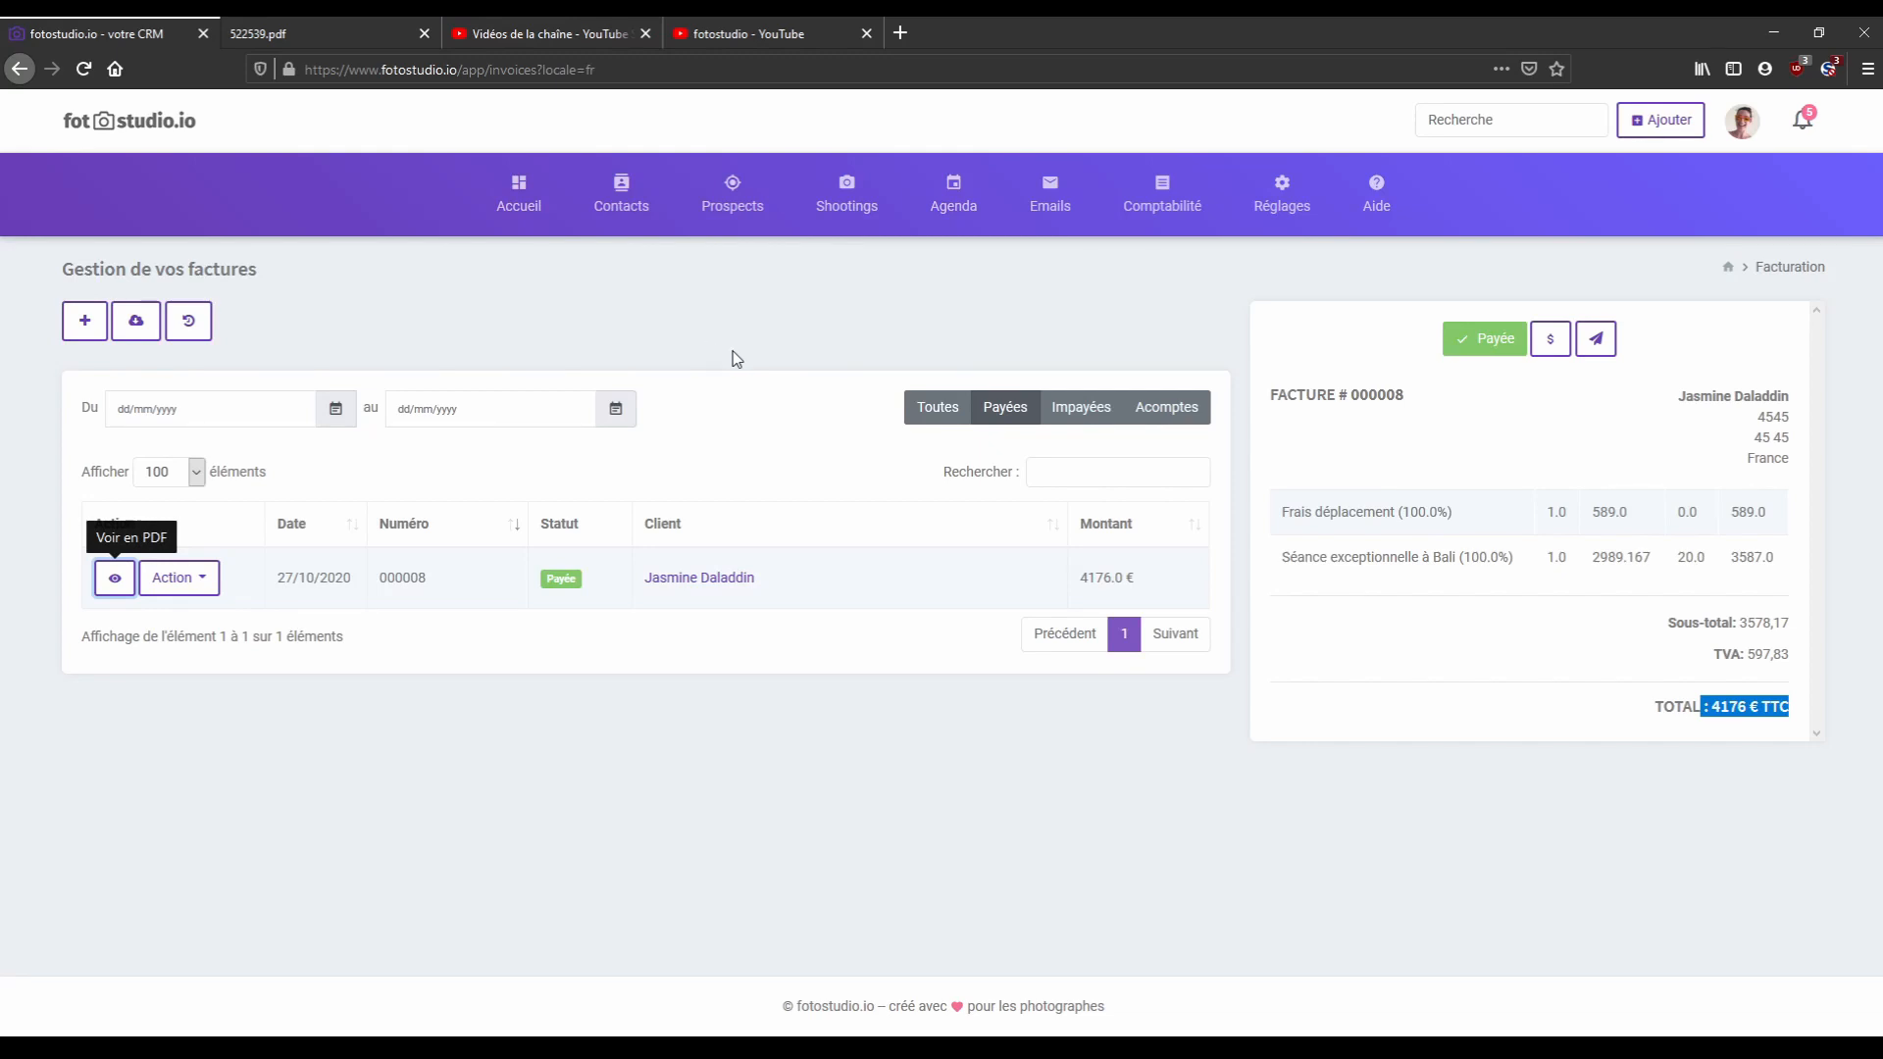
# Open the shooting linked to the paid invoice, review its contracts, quote title and amount, and return to the invoice list.
pyautogui.click(176, 579)
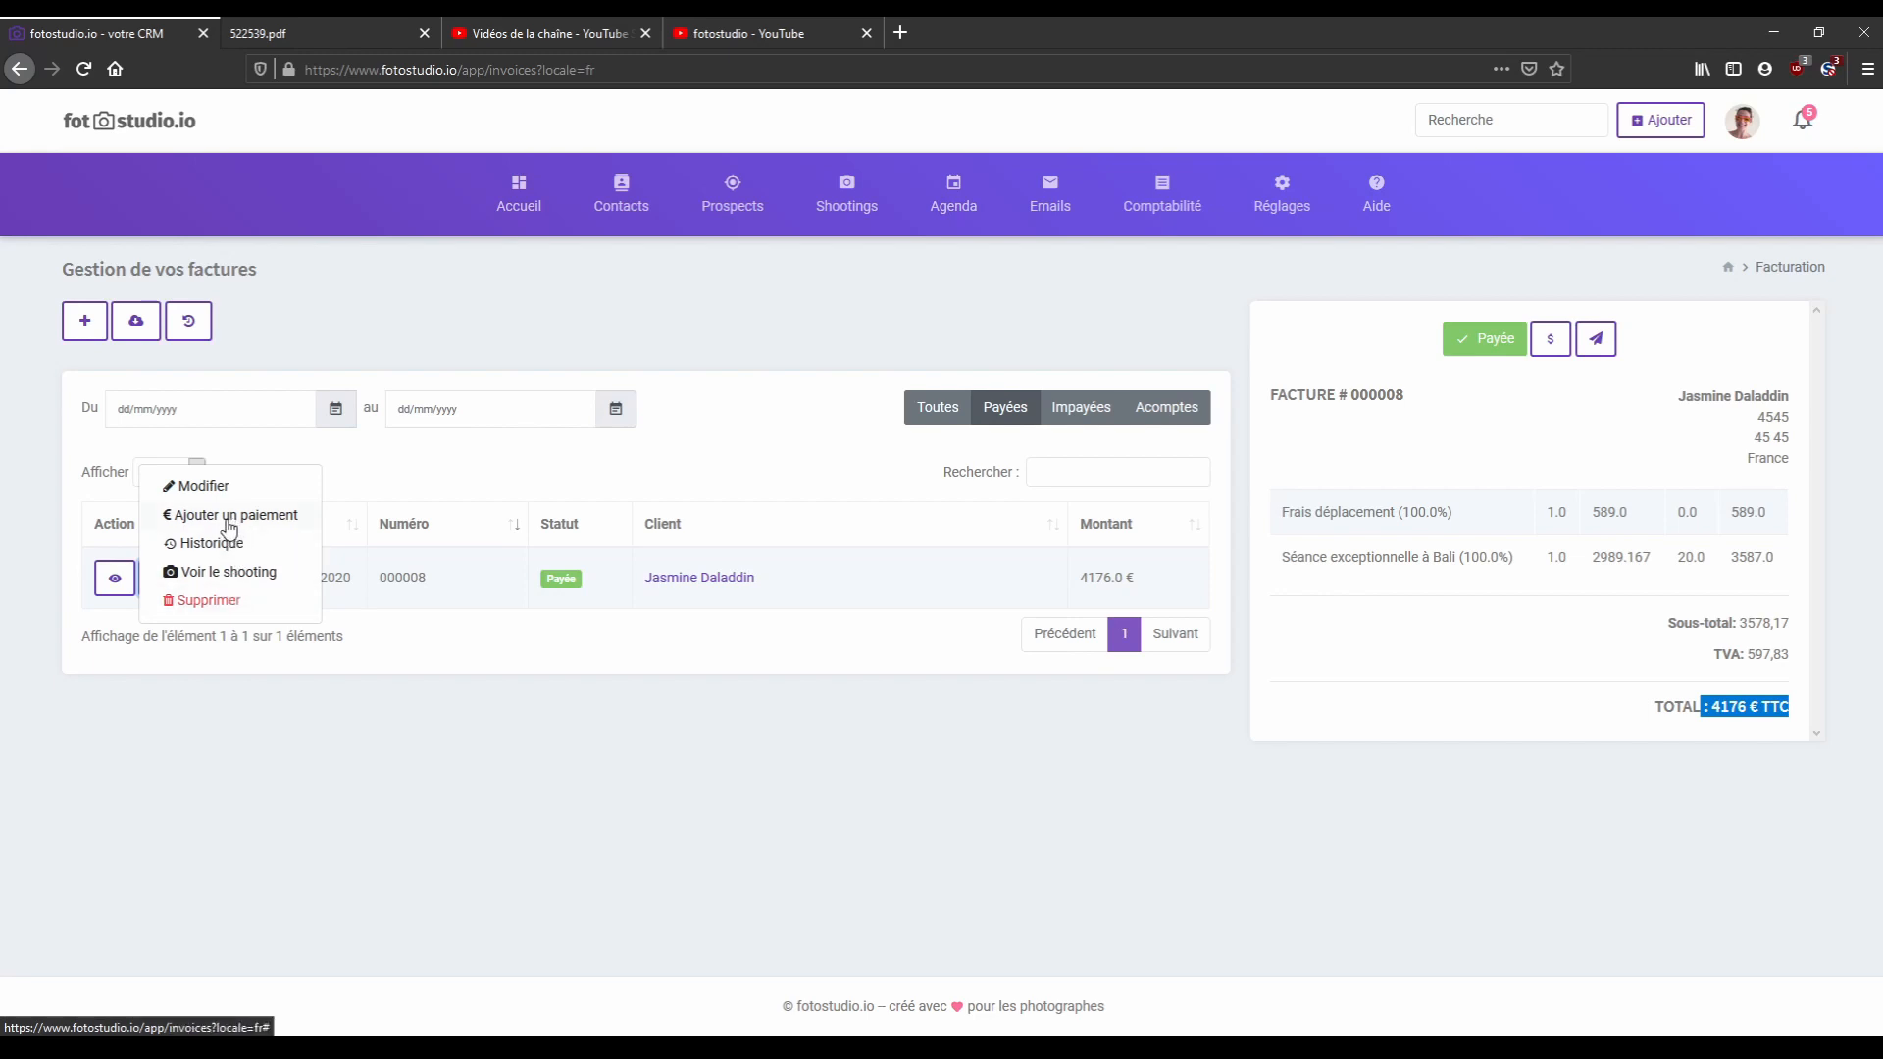
pyautogui.click(228, 573)
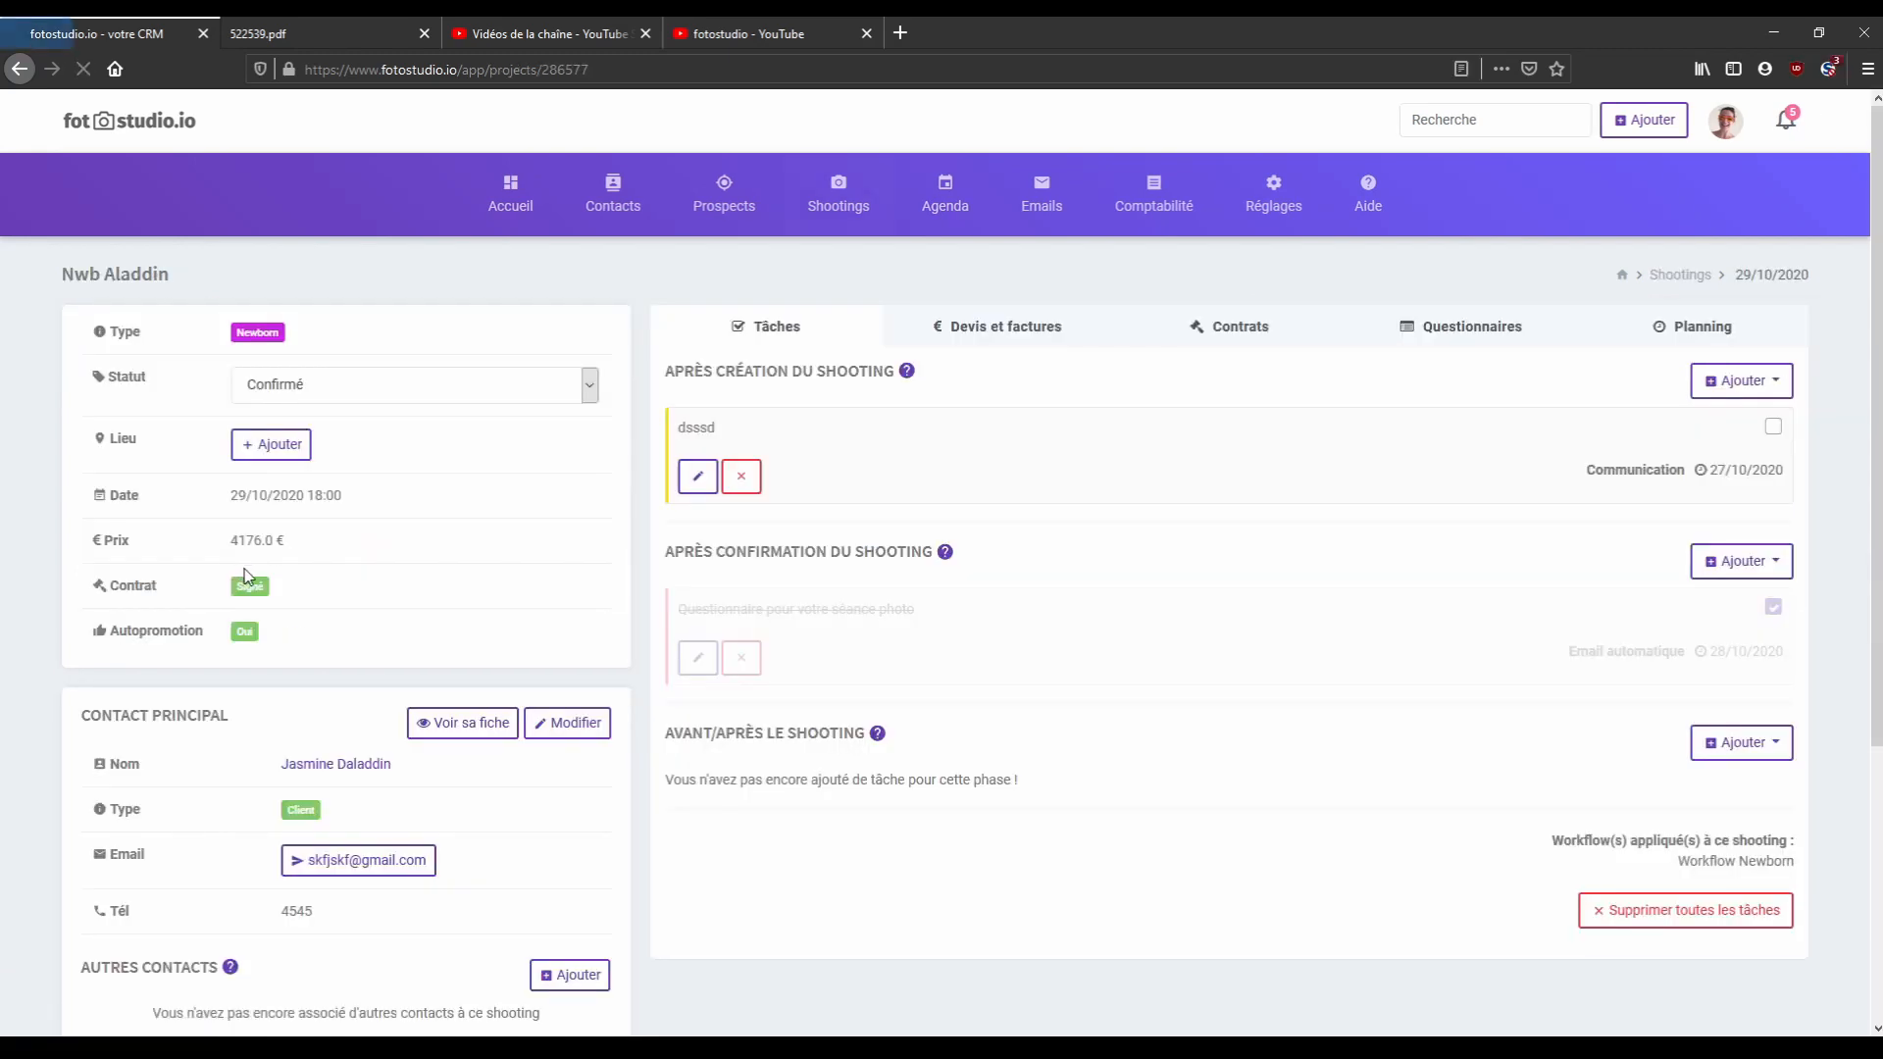
pyautogui.click(247, 581)
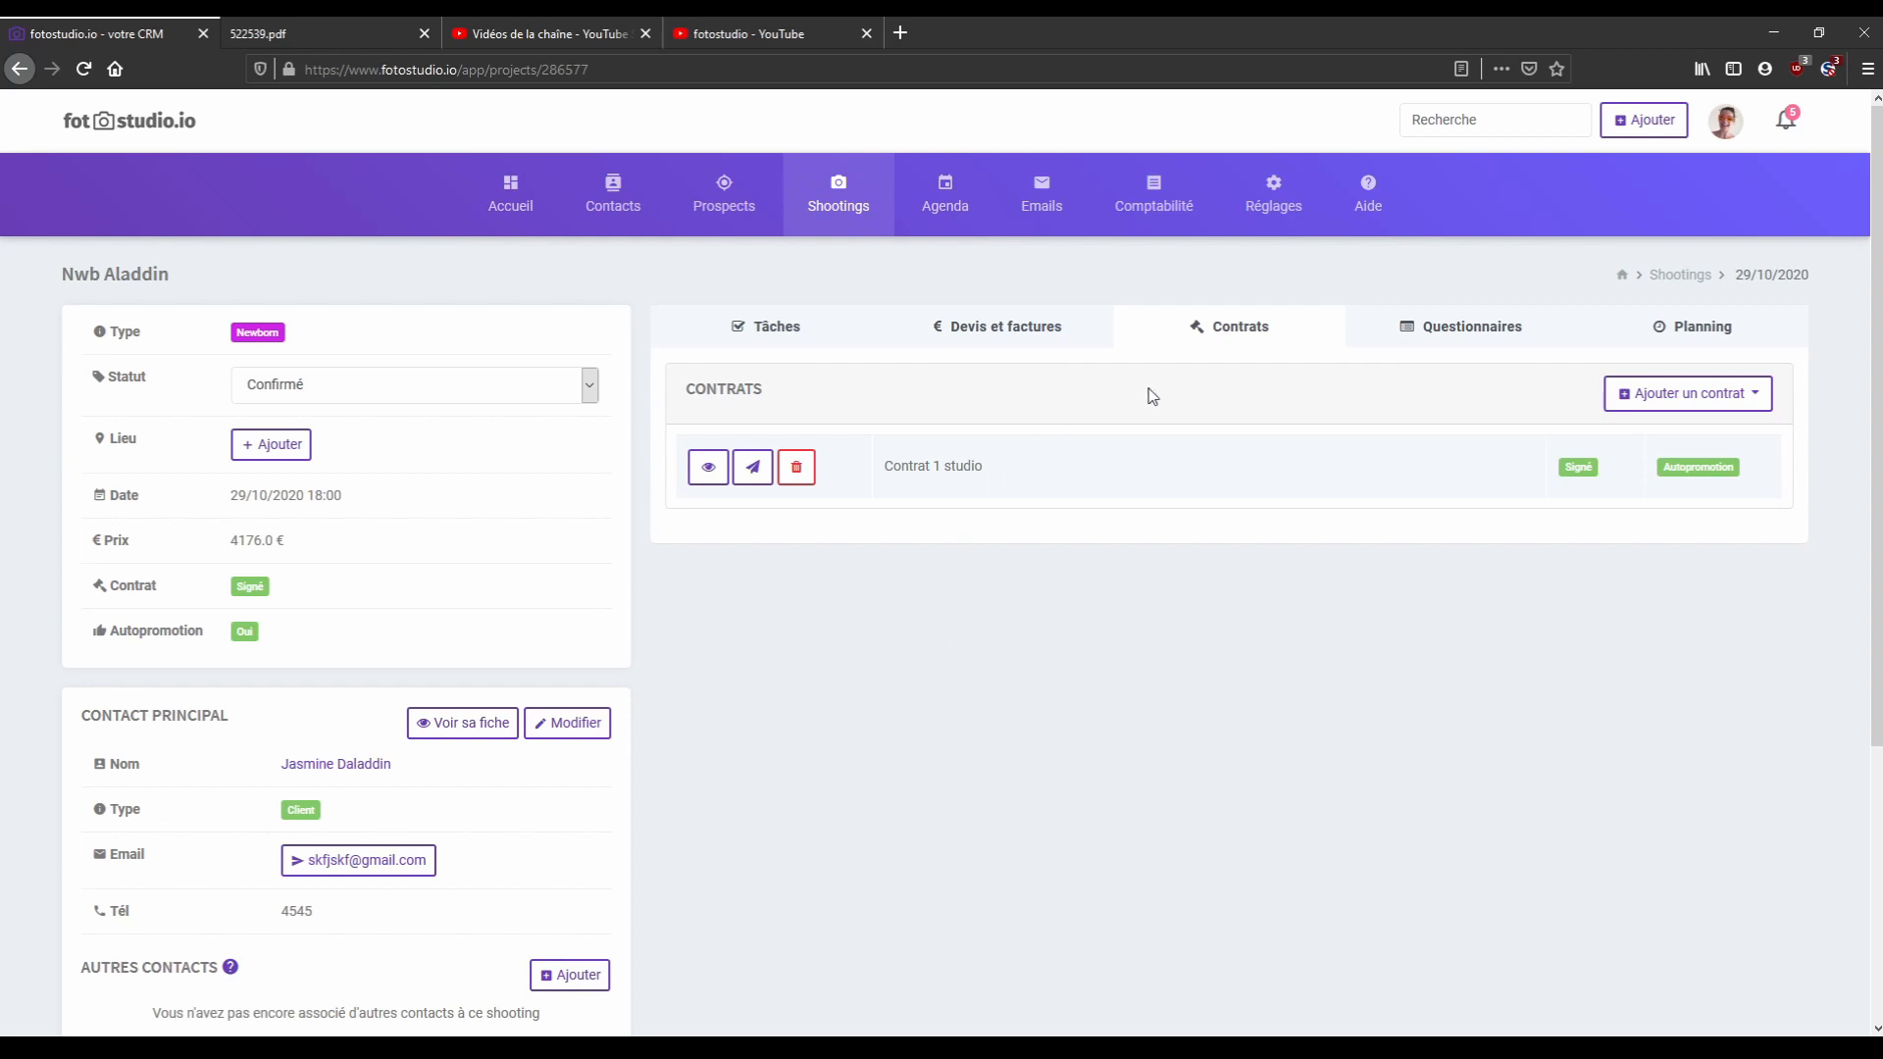
pyautogui.click(1014, 326)
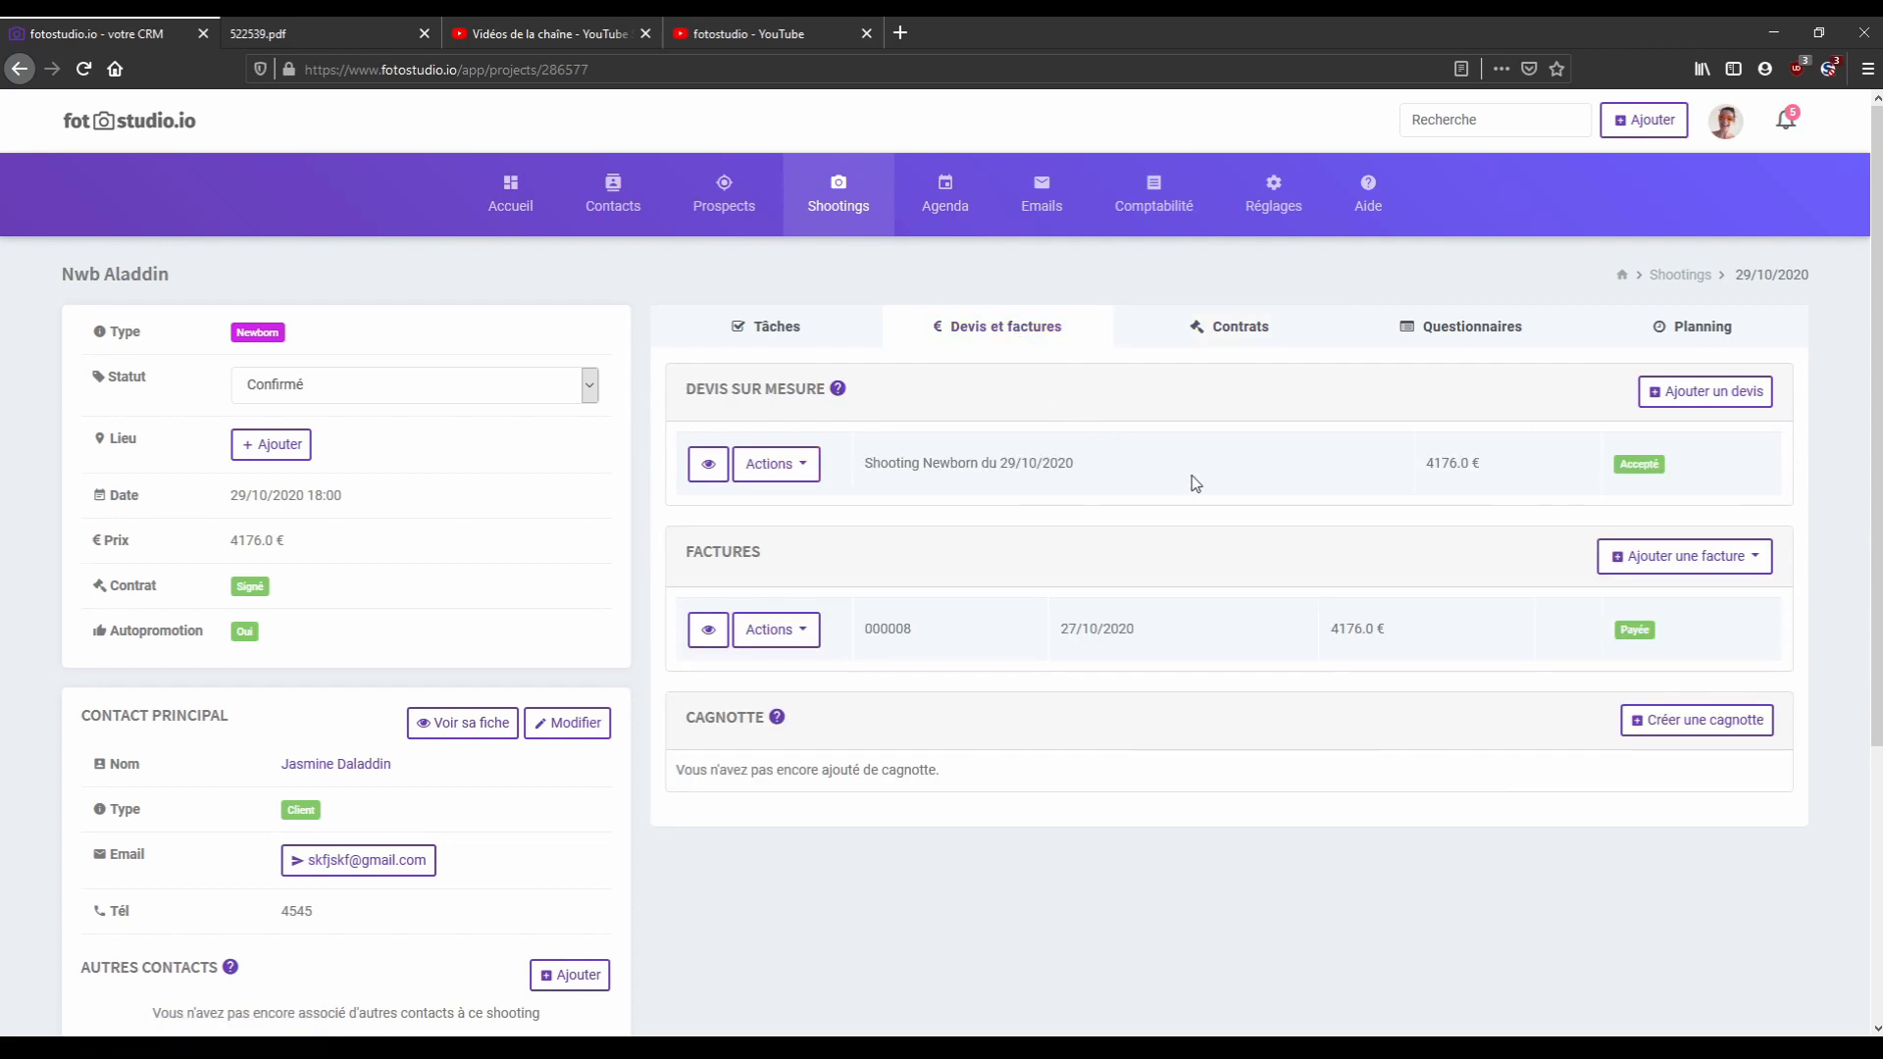
pyautogui.moveTo(1144, 465); pyautogui.dragTo(873, 469)
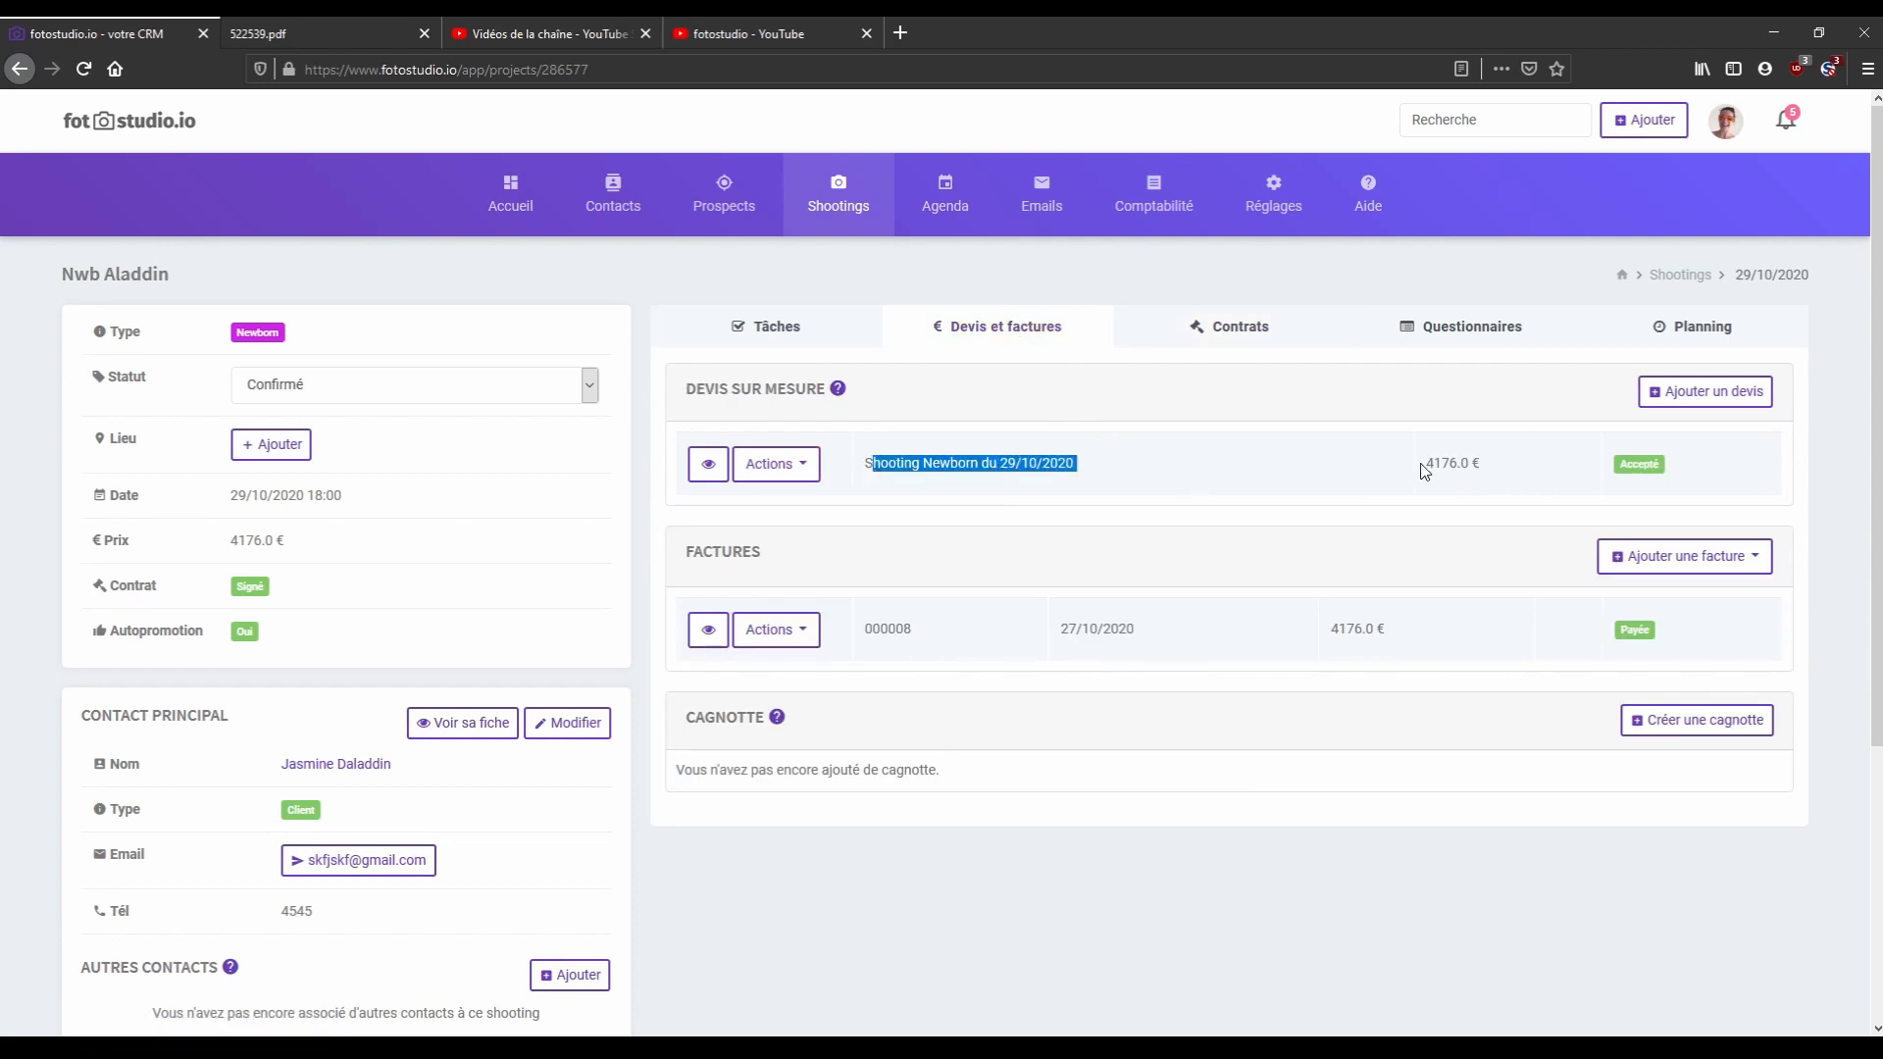
pyautogui.moveTo(1422, 465); pyautogui.dragTo(1488, 471)
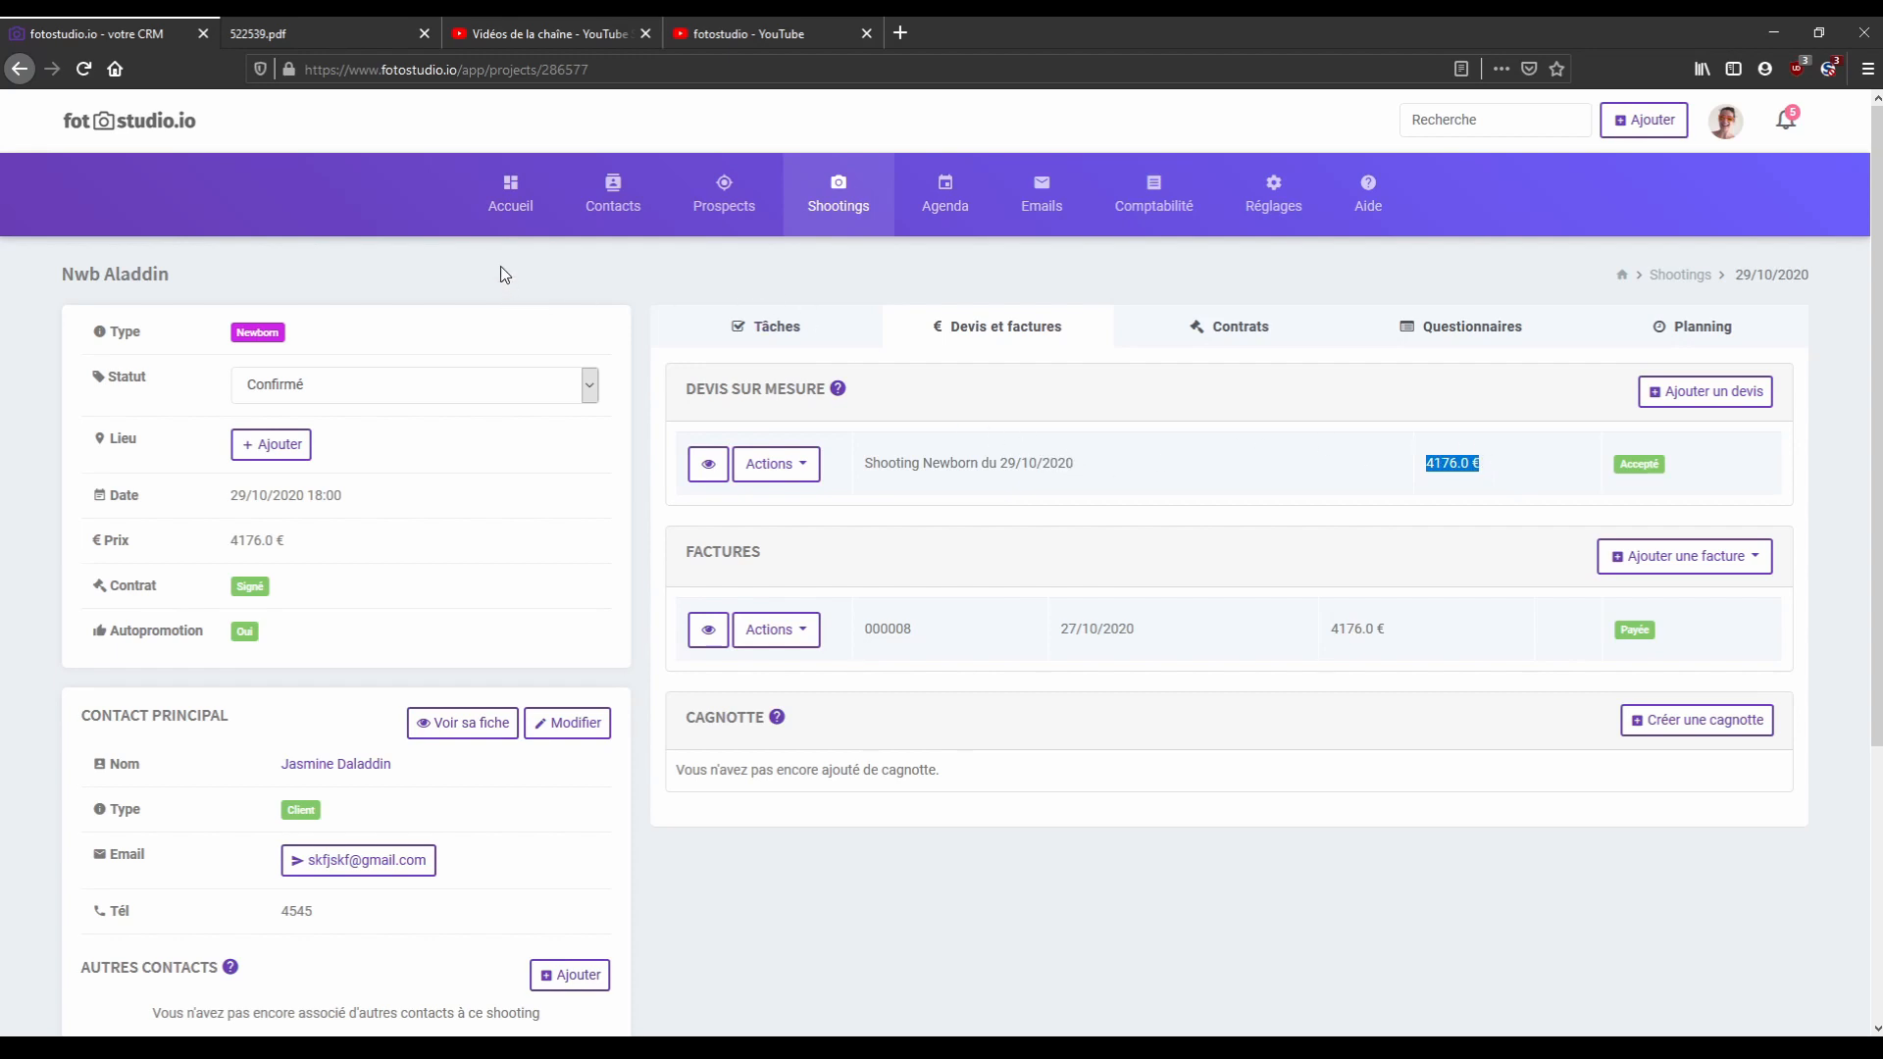
pyautogui.hotkey('alt', 'Left')
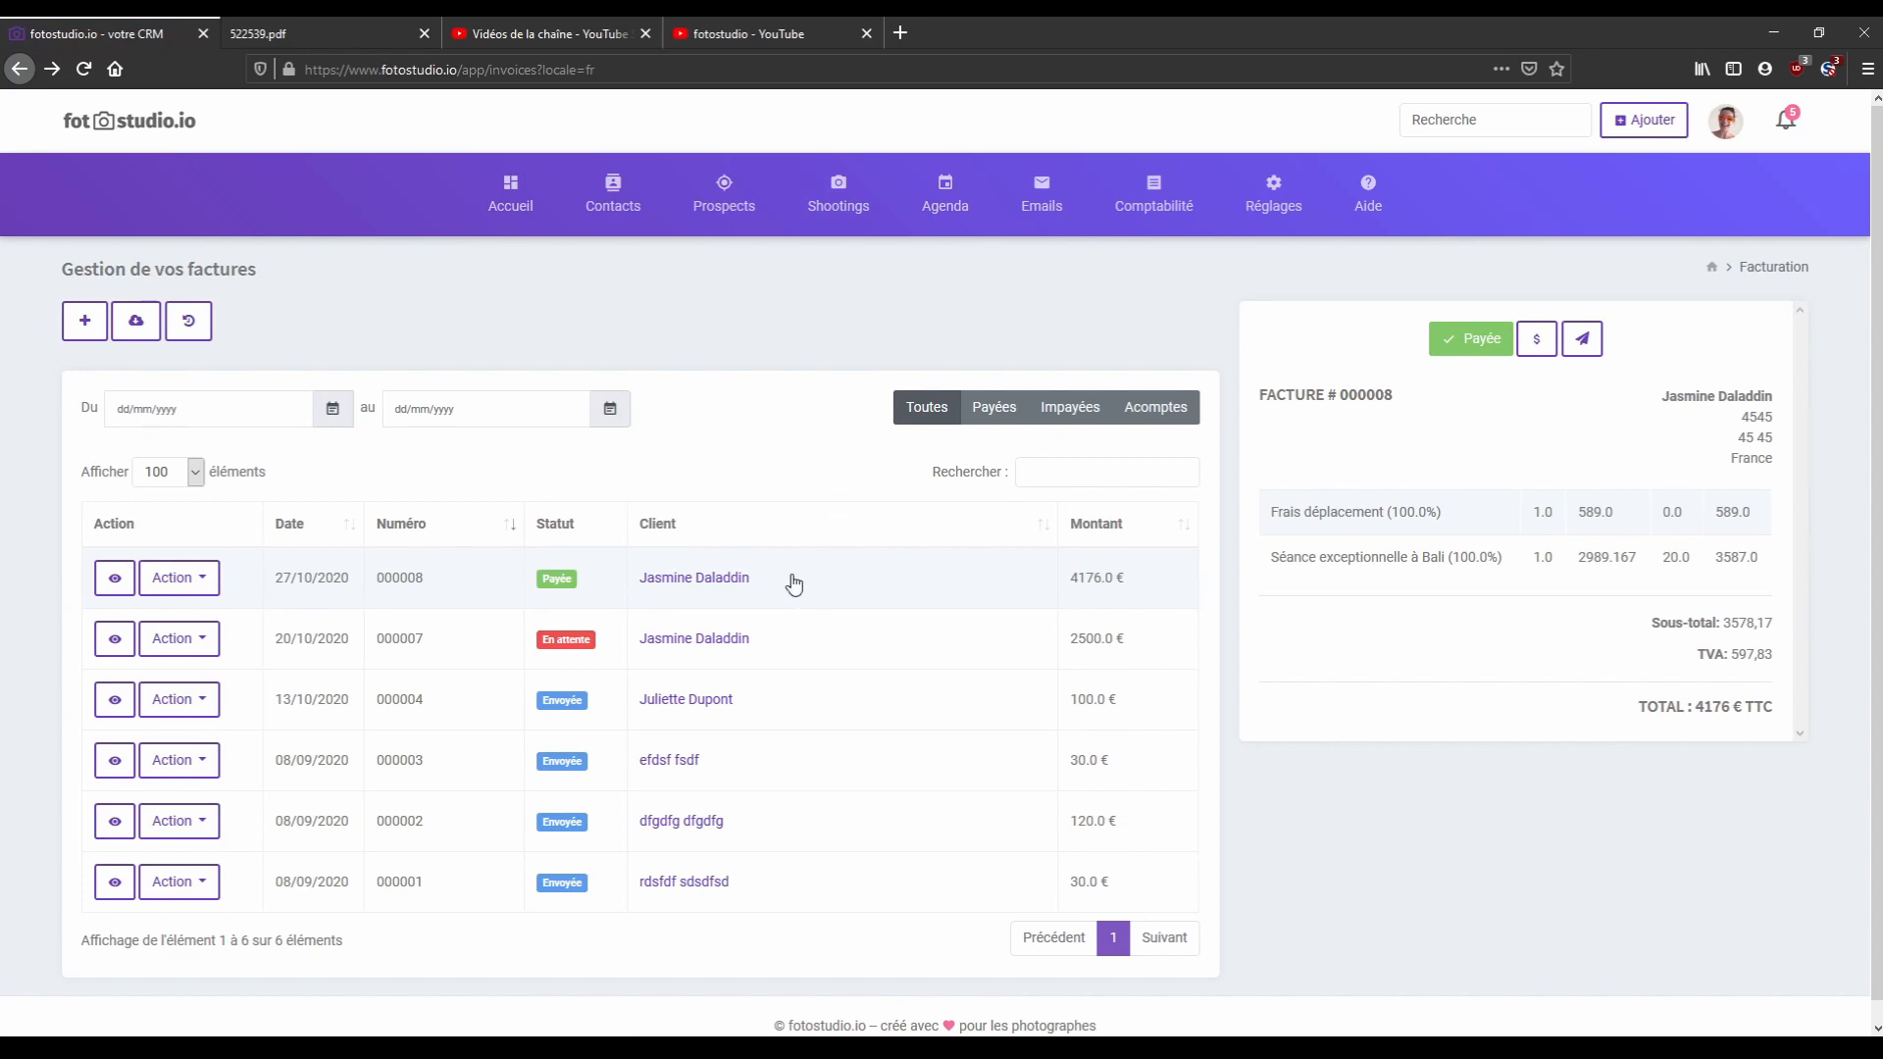
# View the version history of the 27/10/2020 invoice and go back to the invoice list.
pyautogui.click(182, 580)
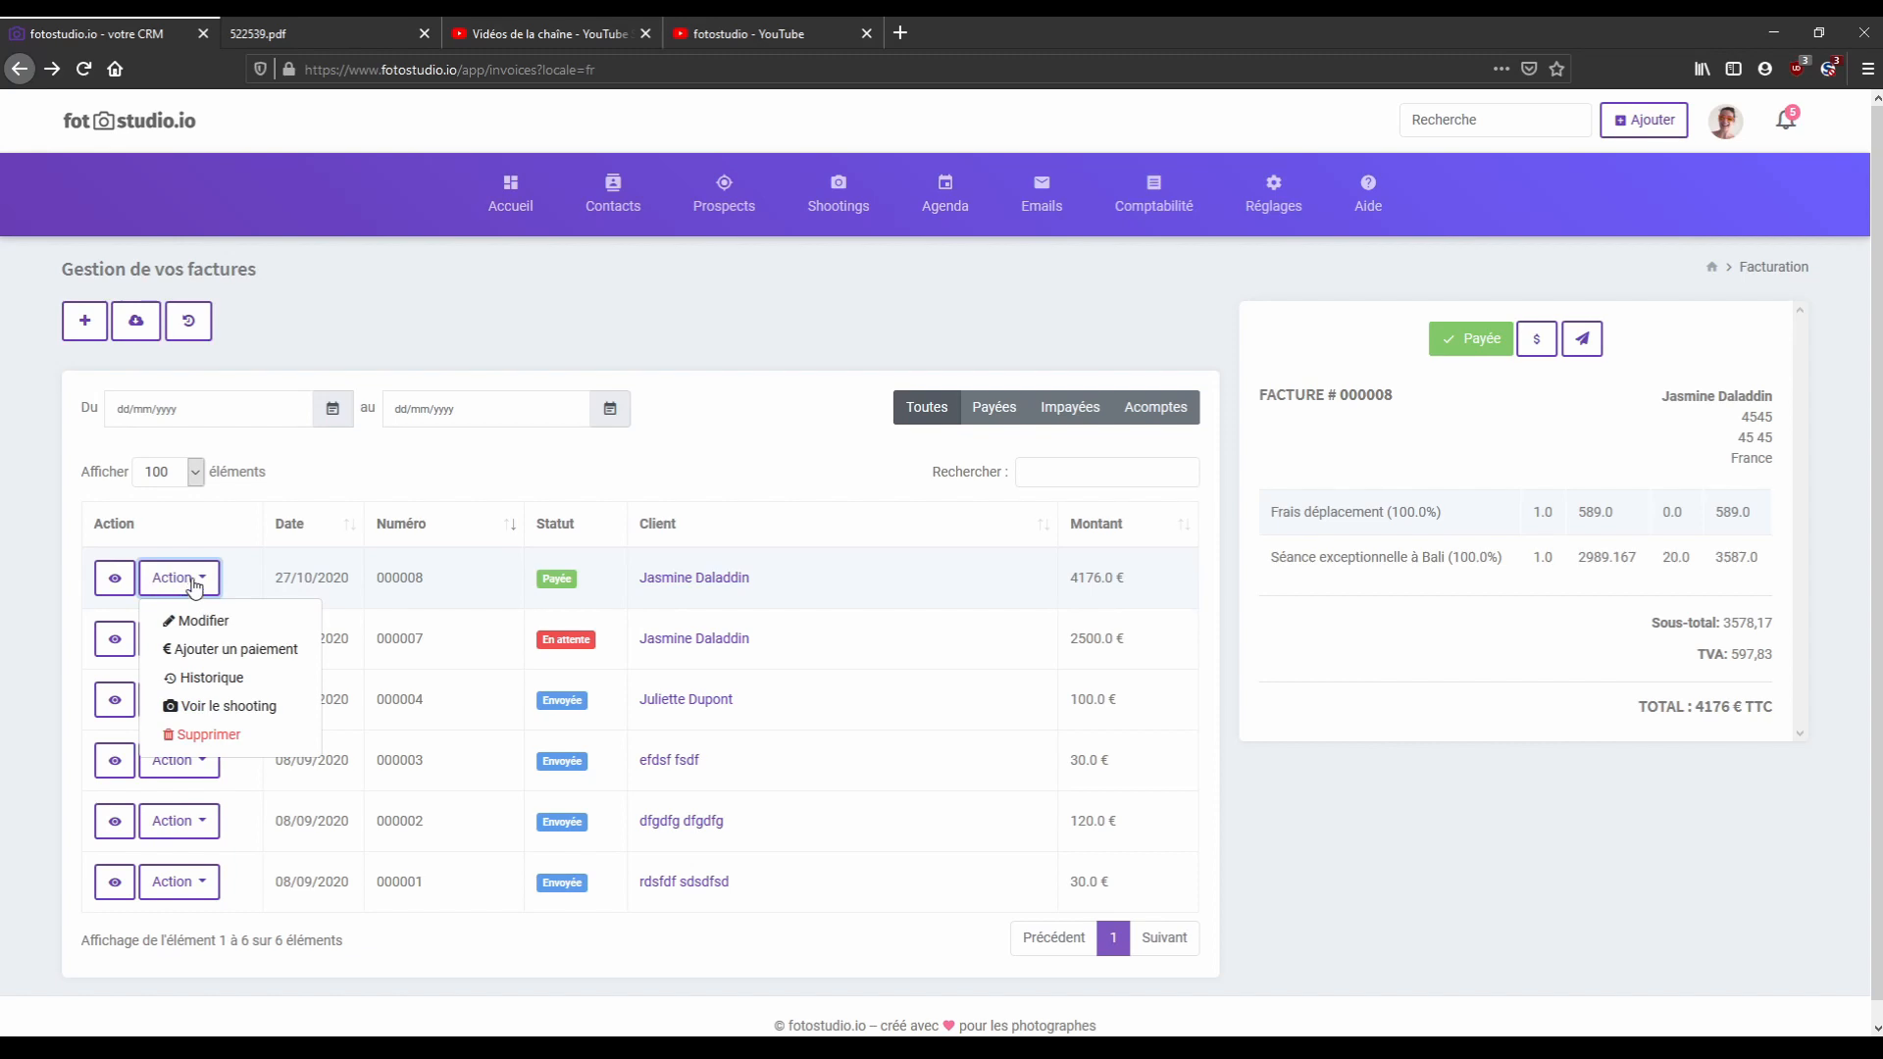
pyautogui.click(217, 679)
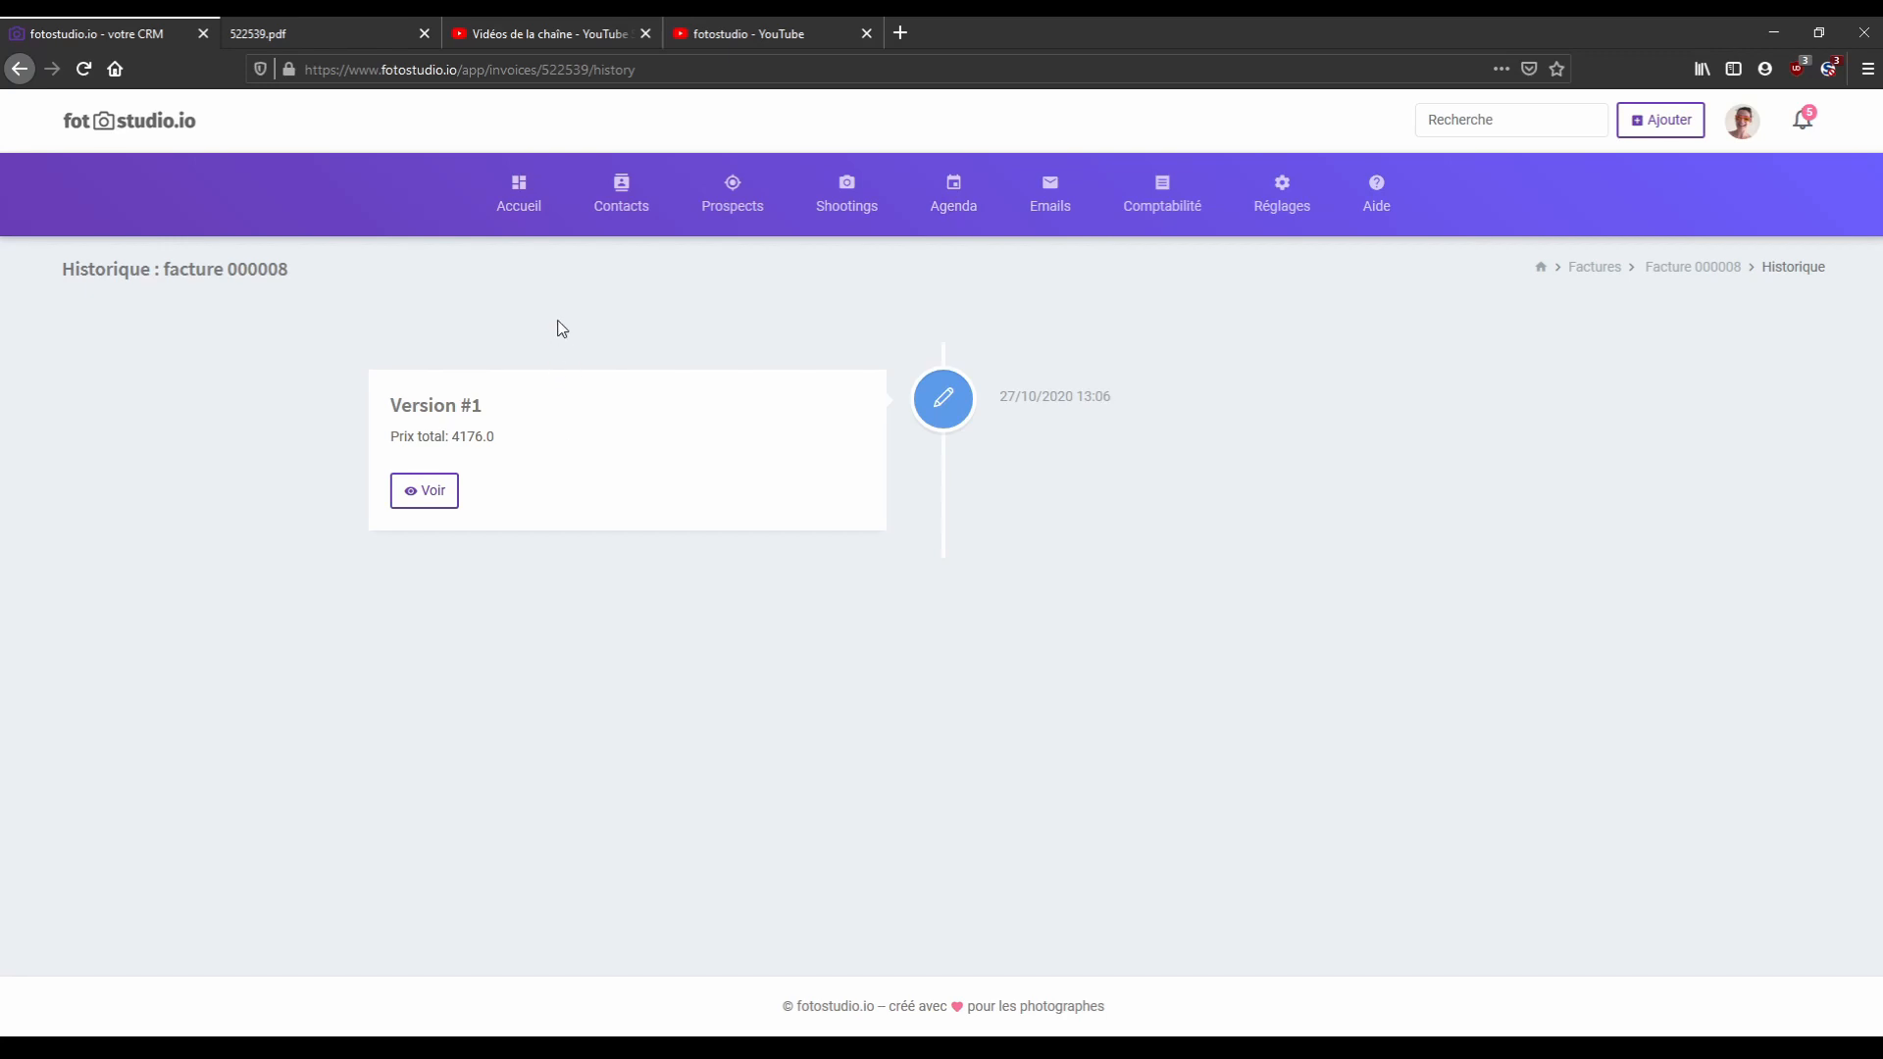
pyautogui.hotkey('alt', 'Left')
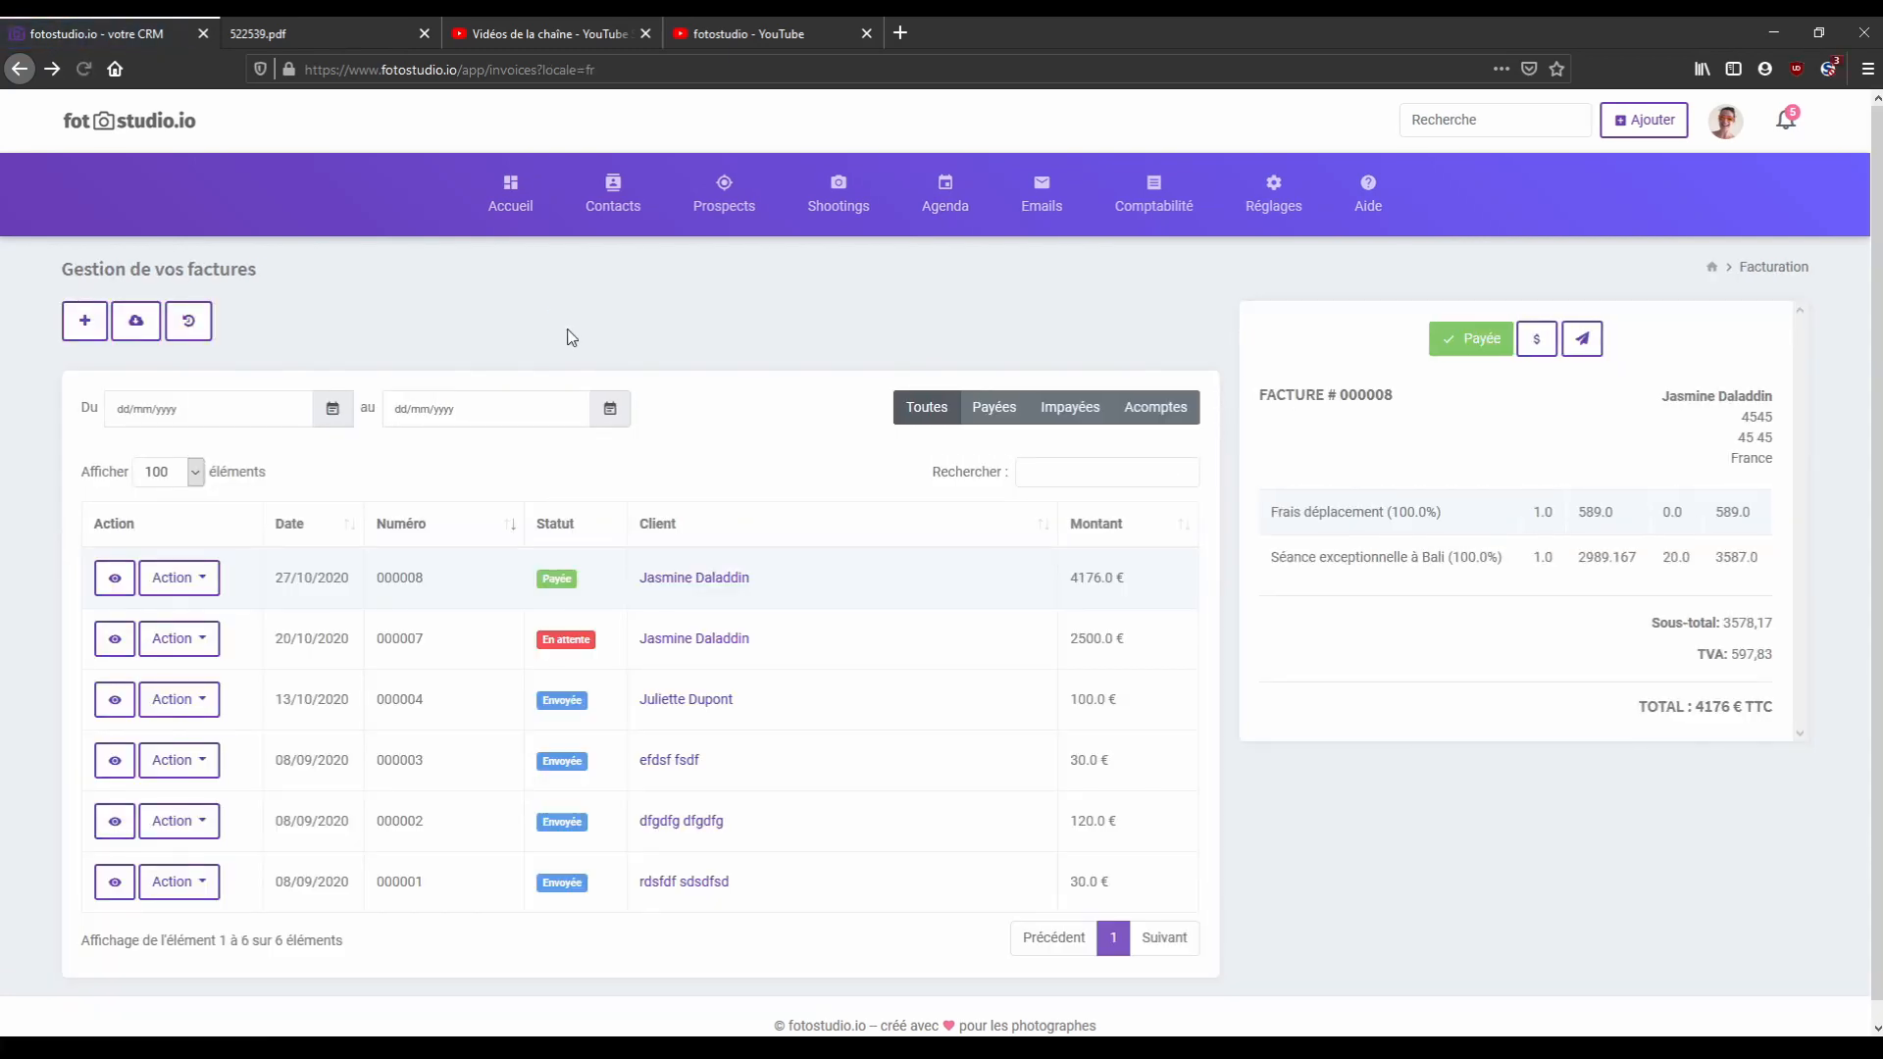
# Open the 27/10/2020 invoice for editing and set the quantity of the "Séance exceptionnelle à Bali" line to 3.
pyautogui.click(189, 578)
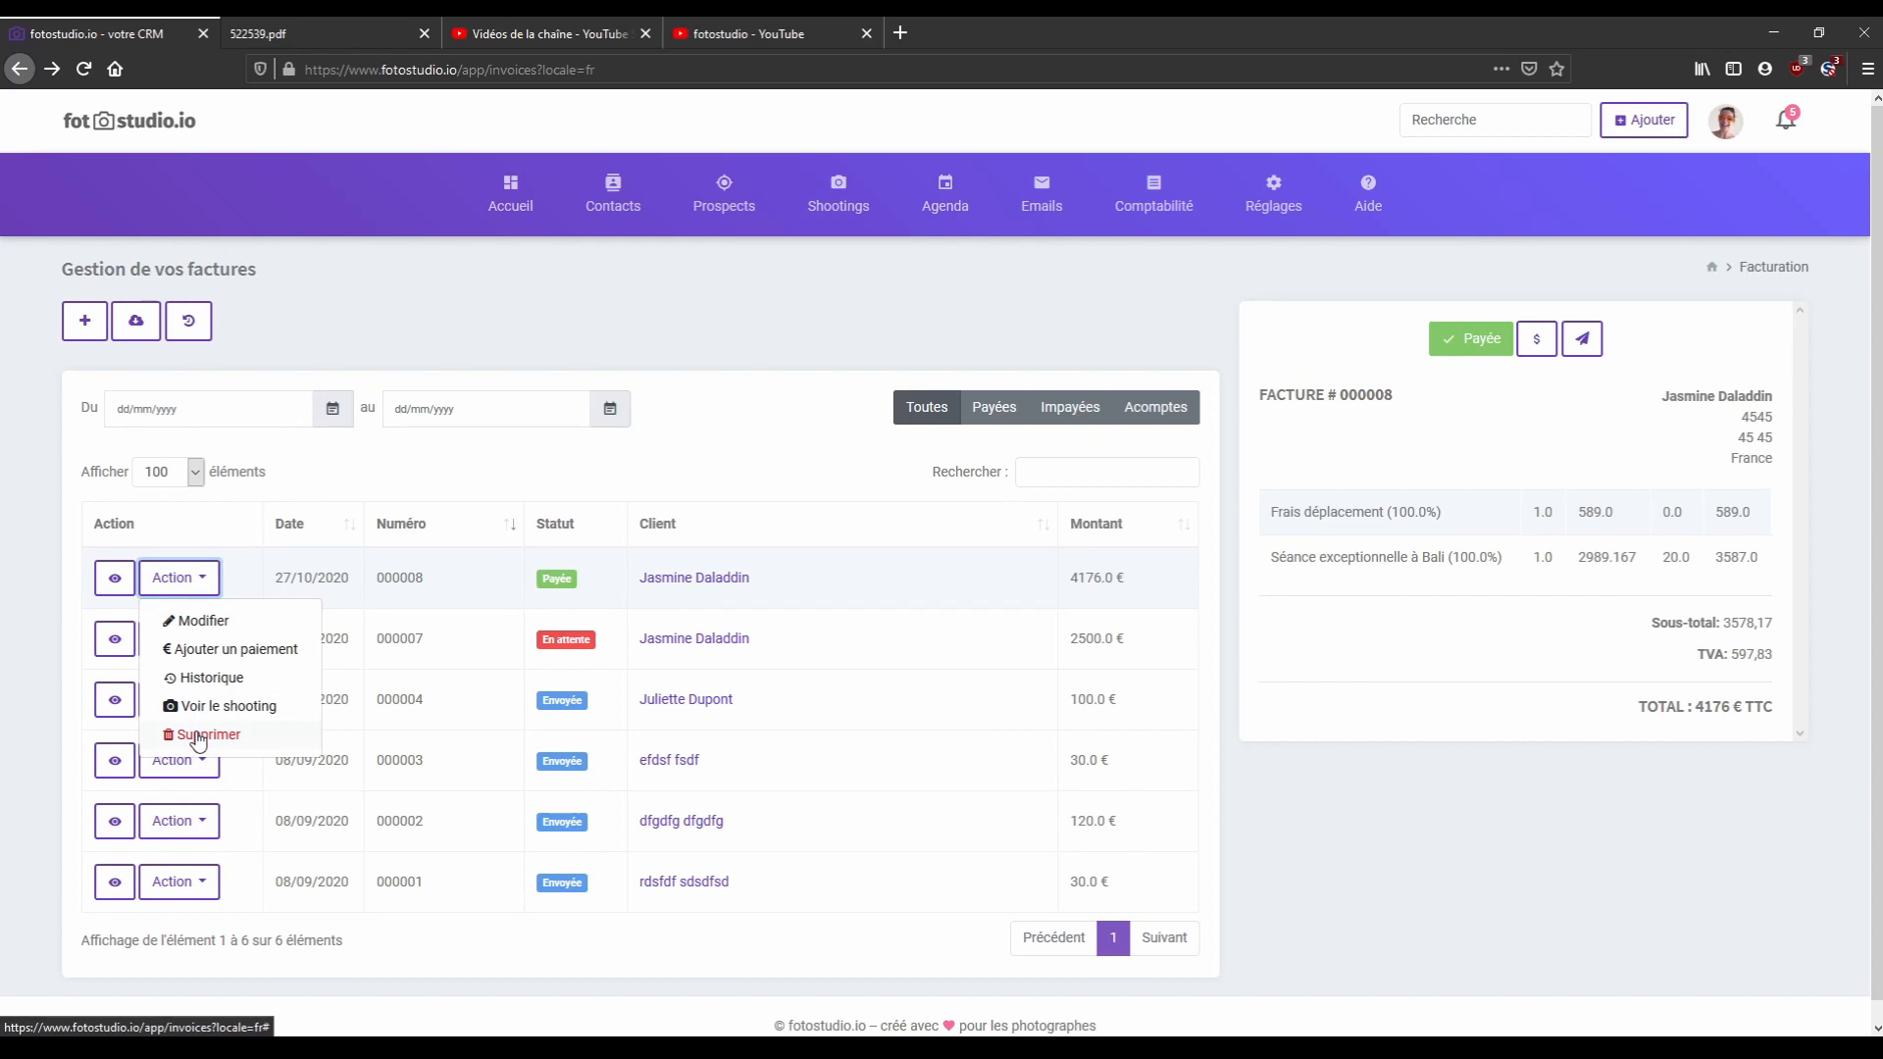
pyautogui.click(201, 620)
pyautogui.scroll(-7, 764, 637)
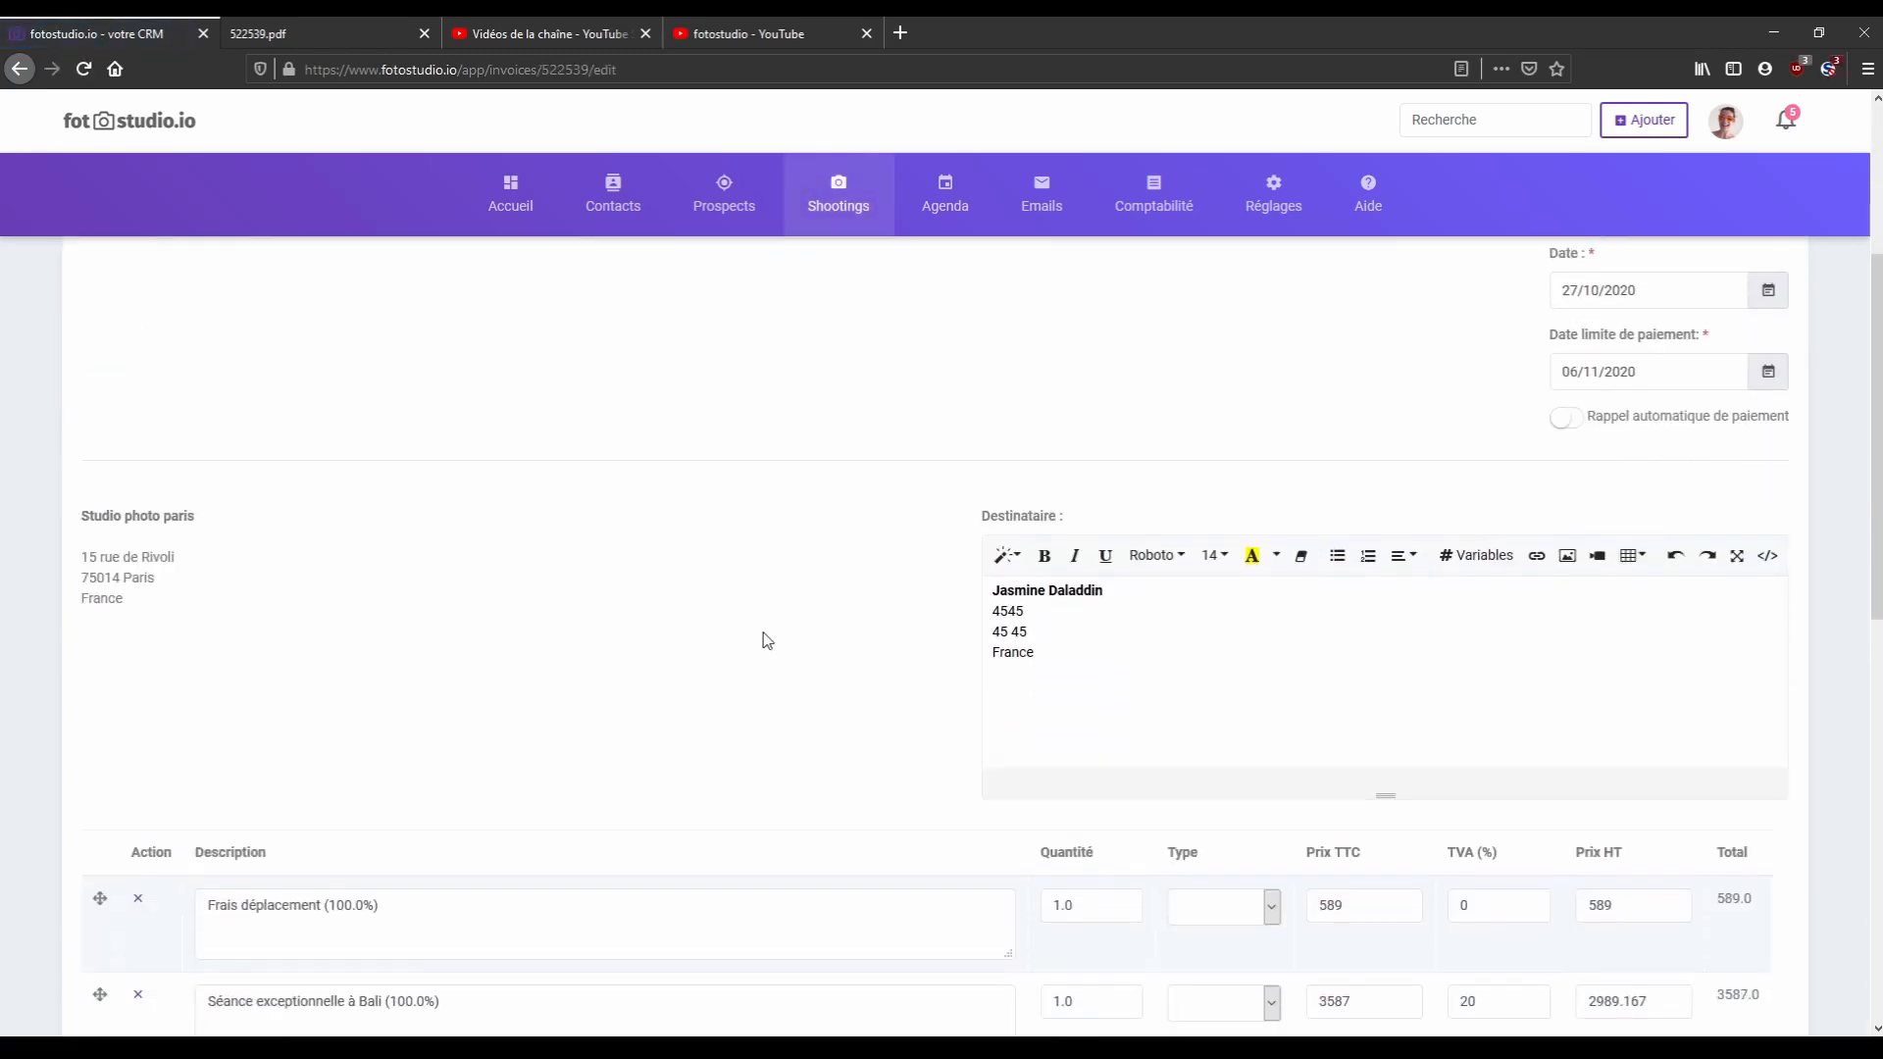
pyautogui.scroll(-2, 804, 632)
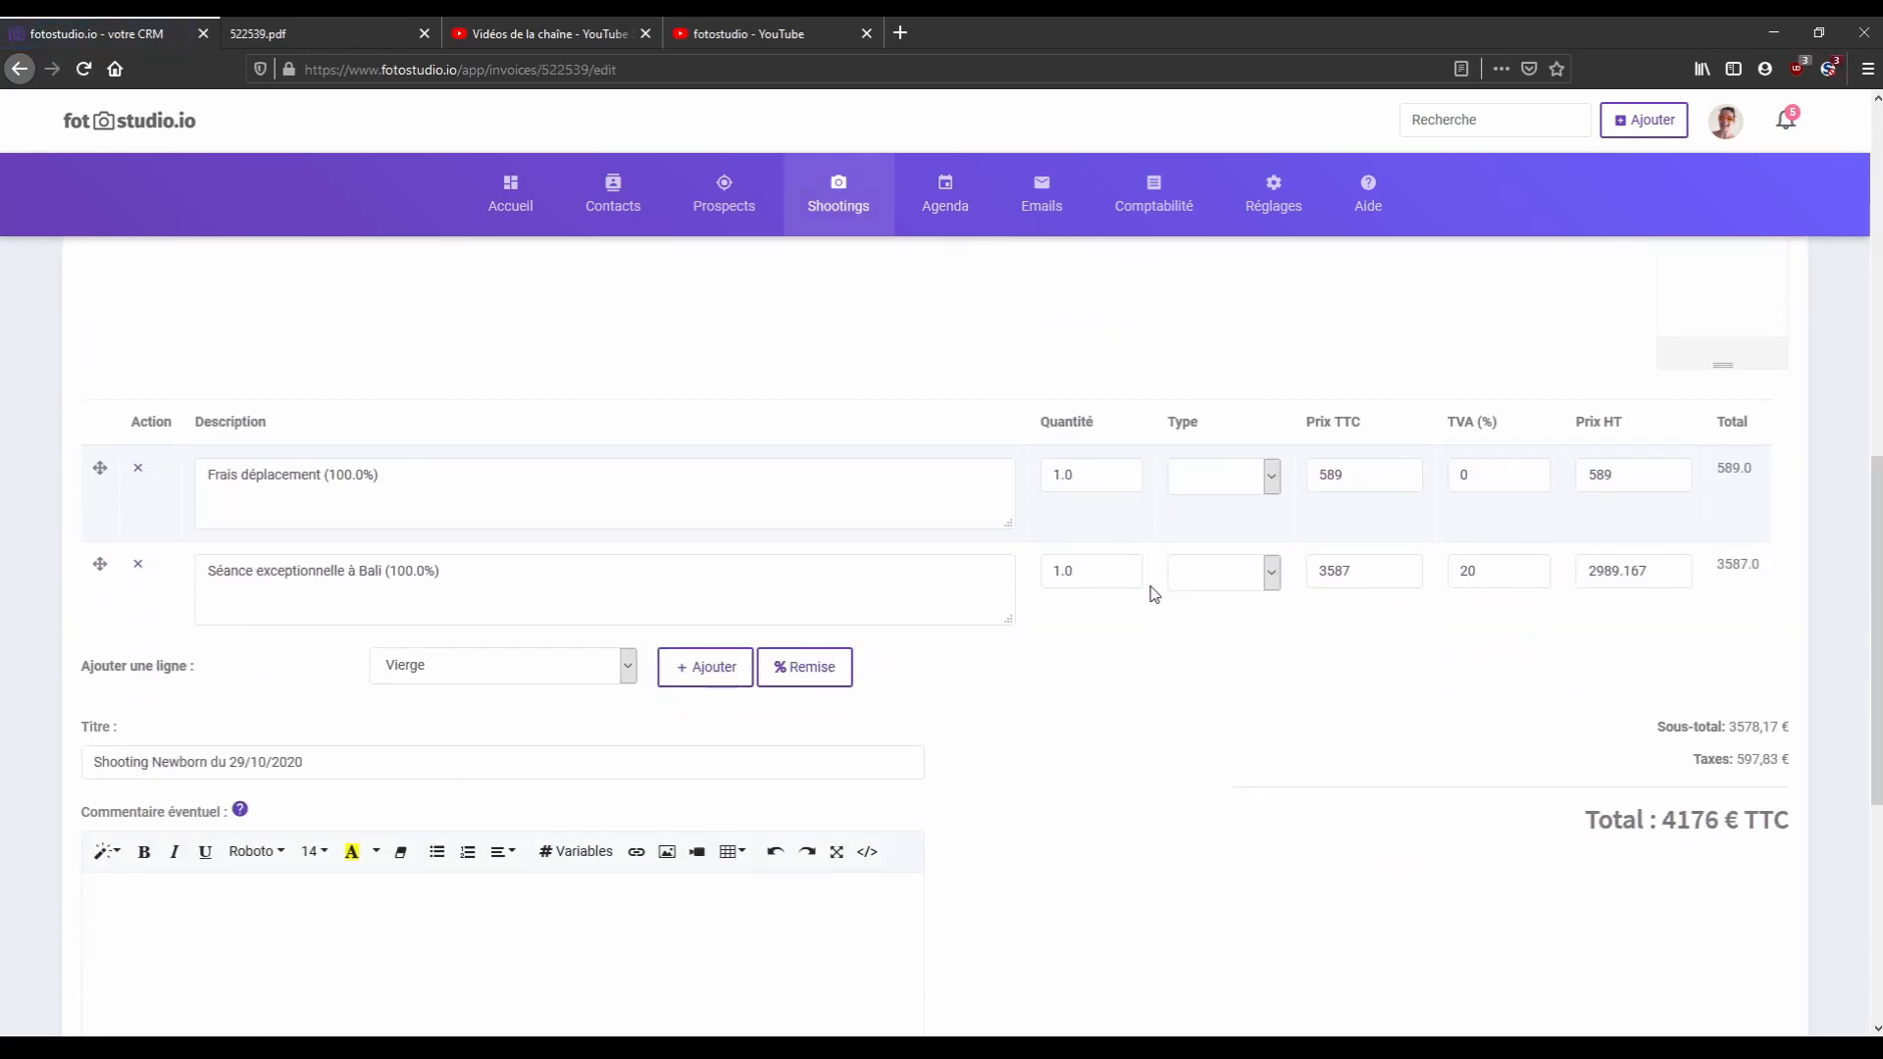
pyautogui.click(1047, 576)
pyautogui.write('3')
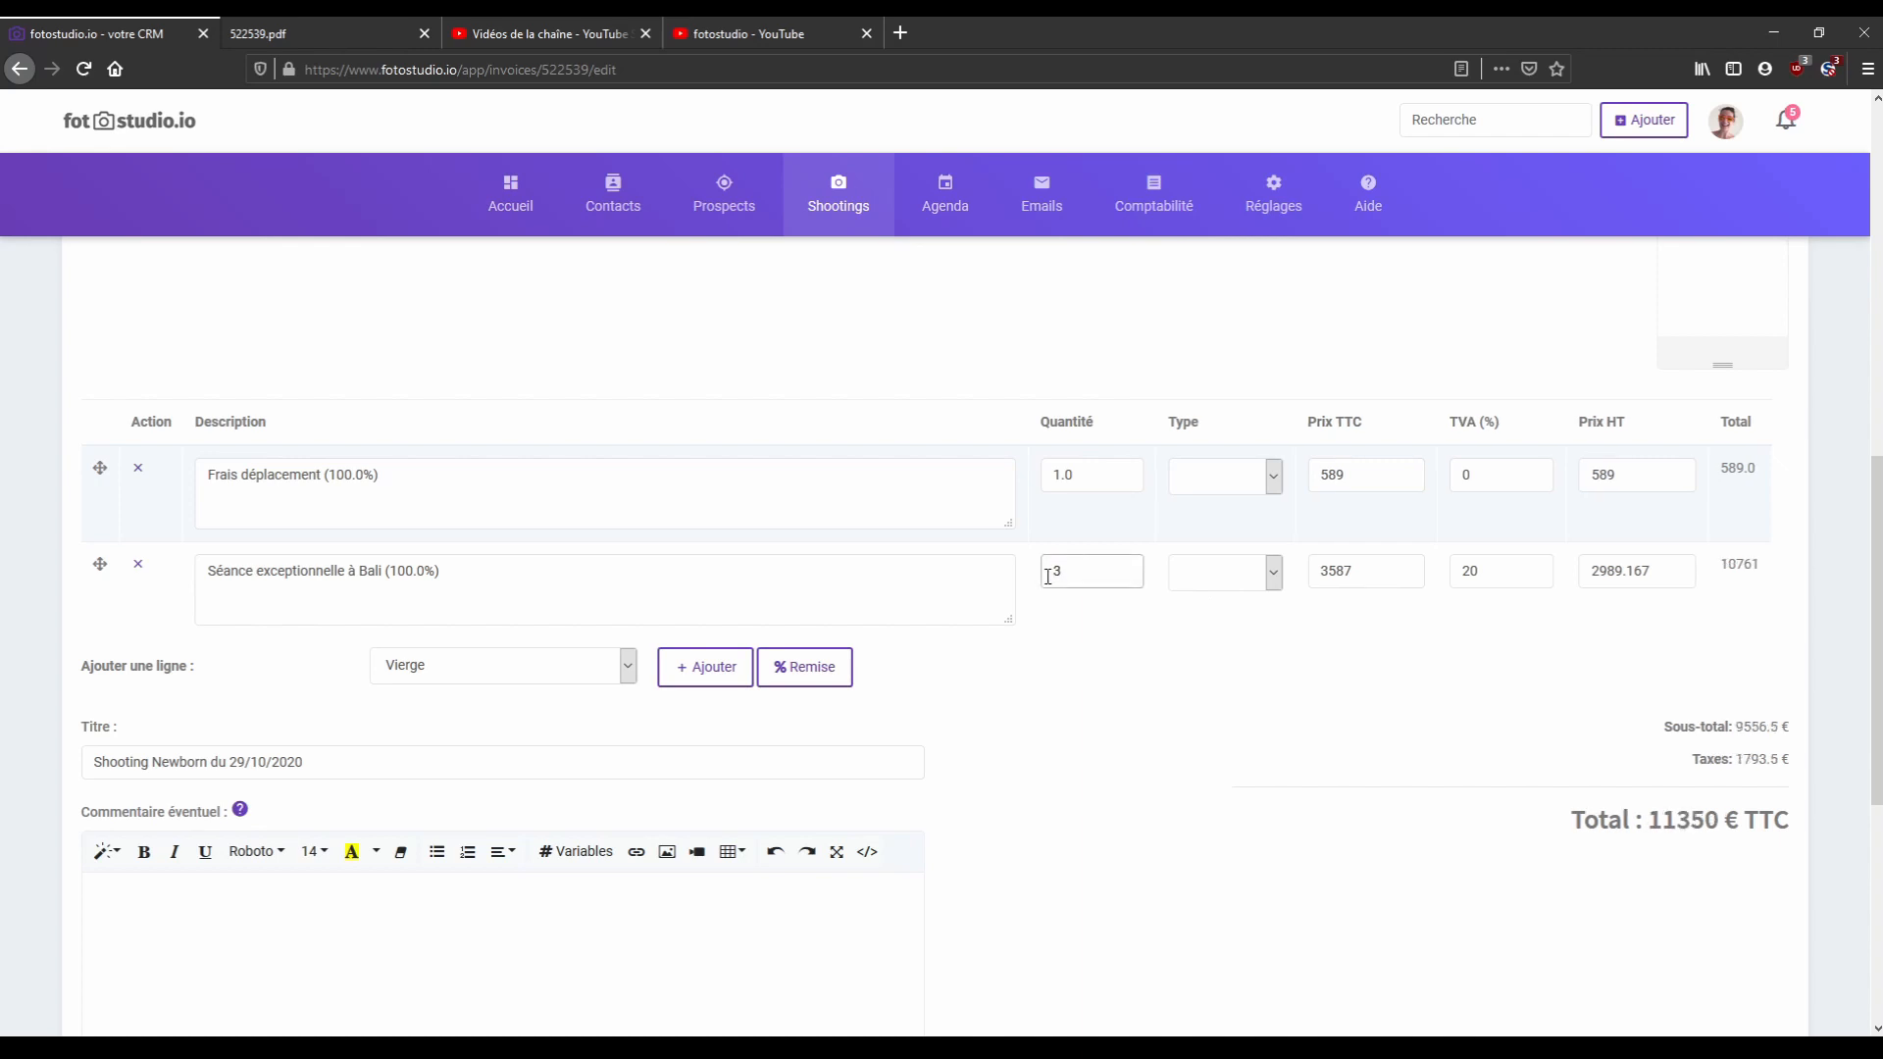
pyautogui.click(1115, 660)
# Set the Bali session line's quantity back to 1 and leave the invoice editor for the invoice list.
pyautogui.doubleClick(1046, 569)
pyautogui.write('1')
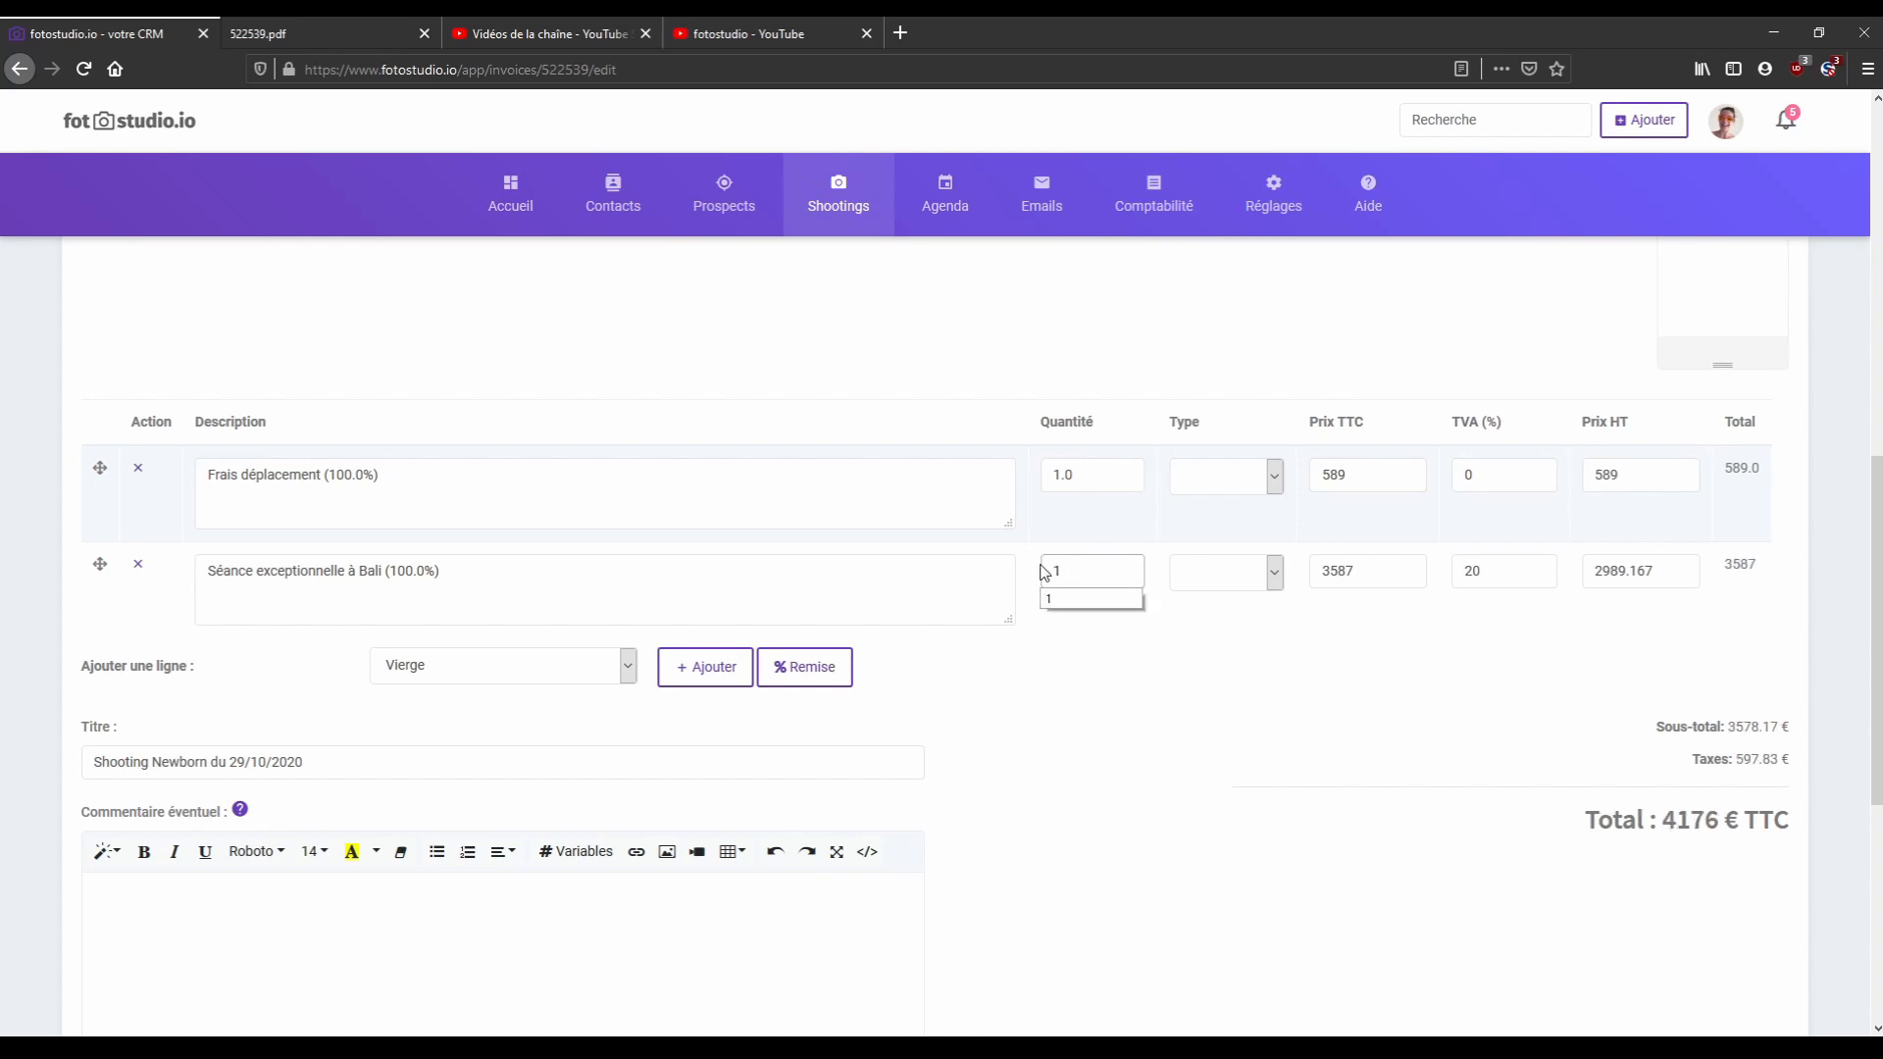
pyautogui.click(977, 292)
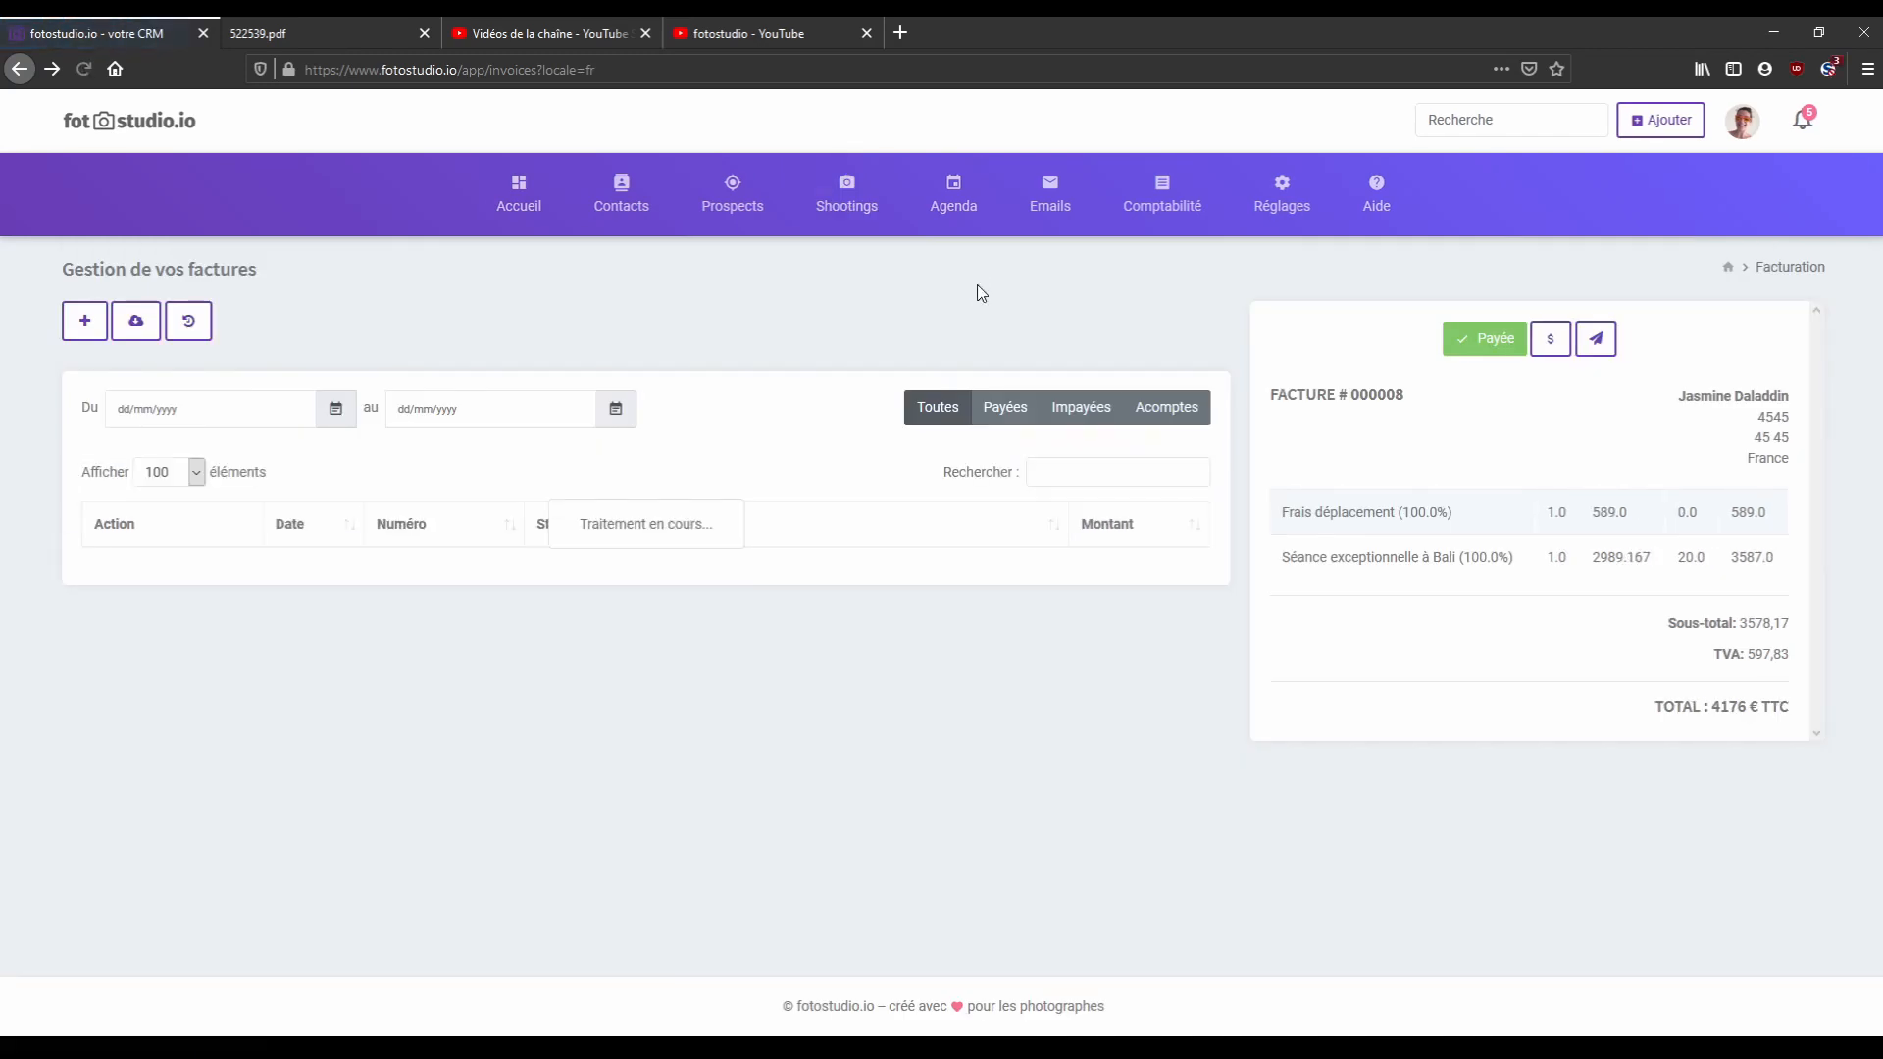
# Request deletion of the 27/10/2020 invoice, read the confirmation message and cancel the deletion.
pyautogui.click(209, 585)
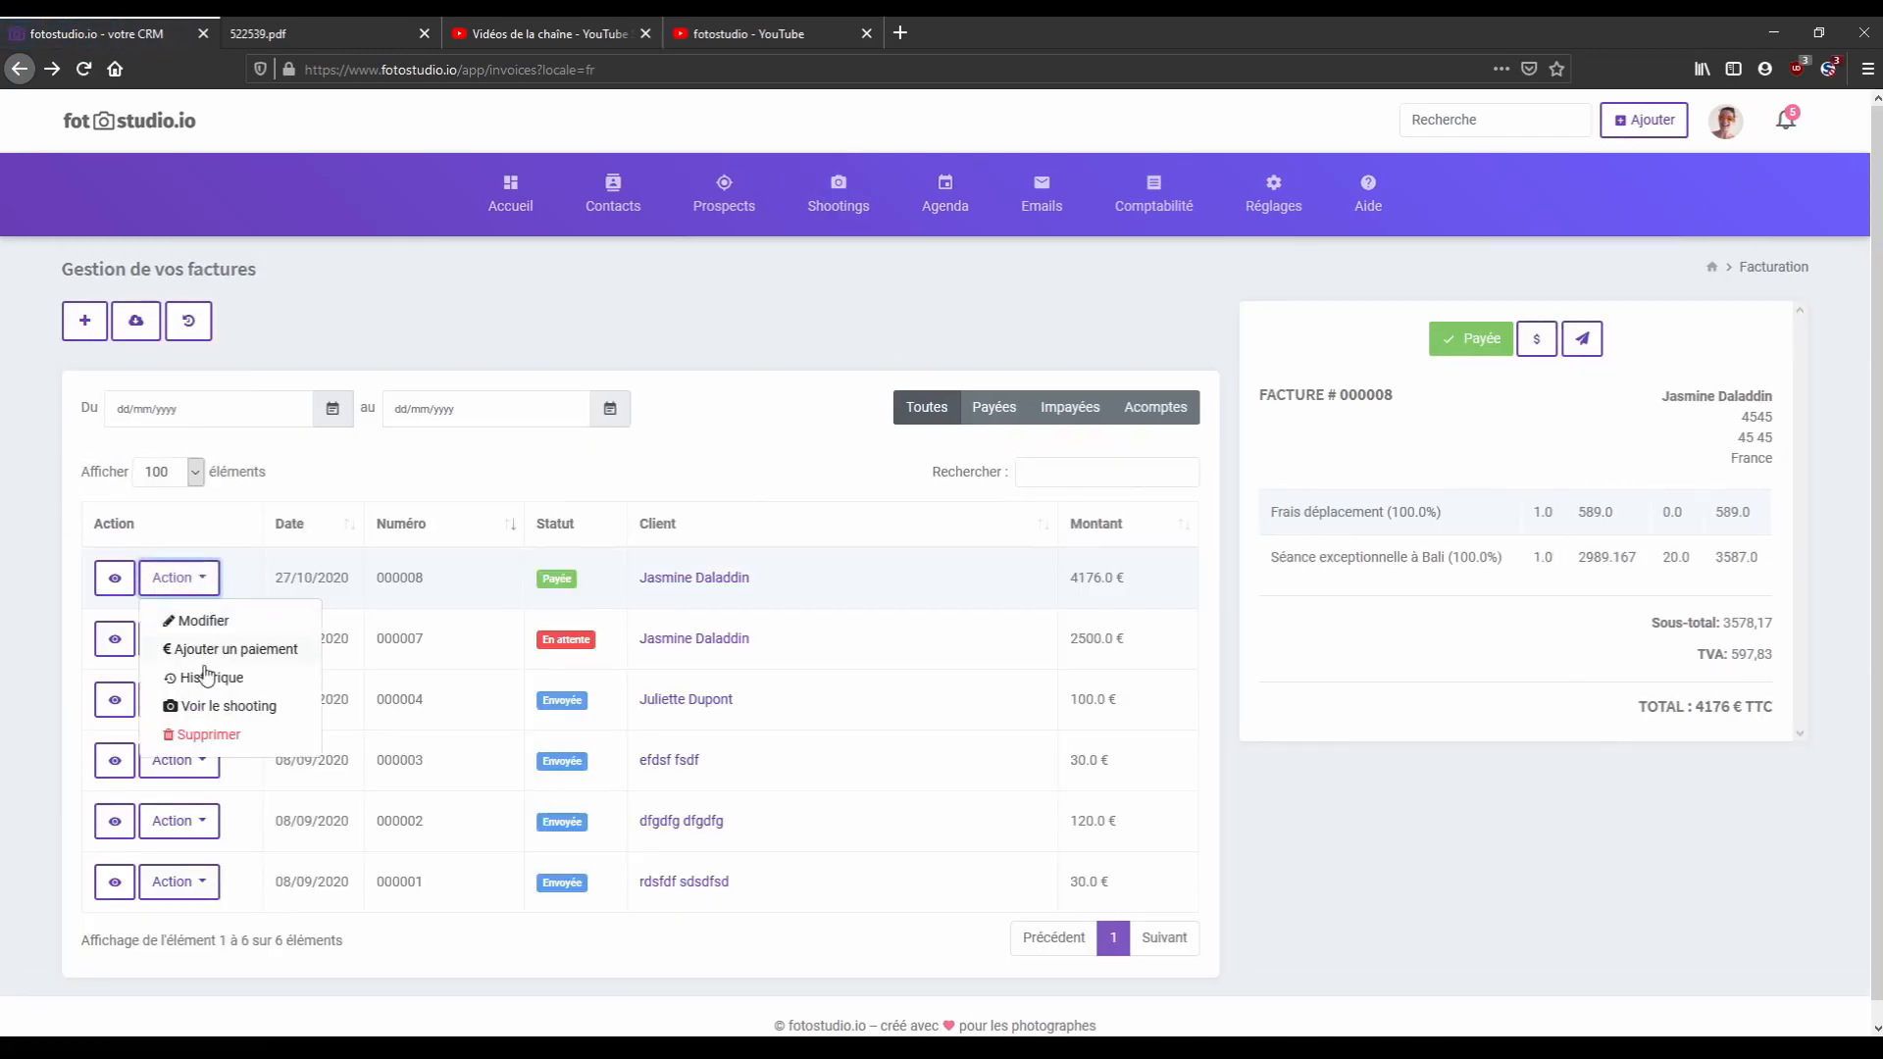
pyautogui.click(197, 737)
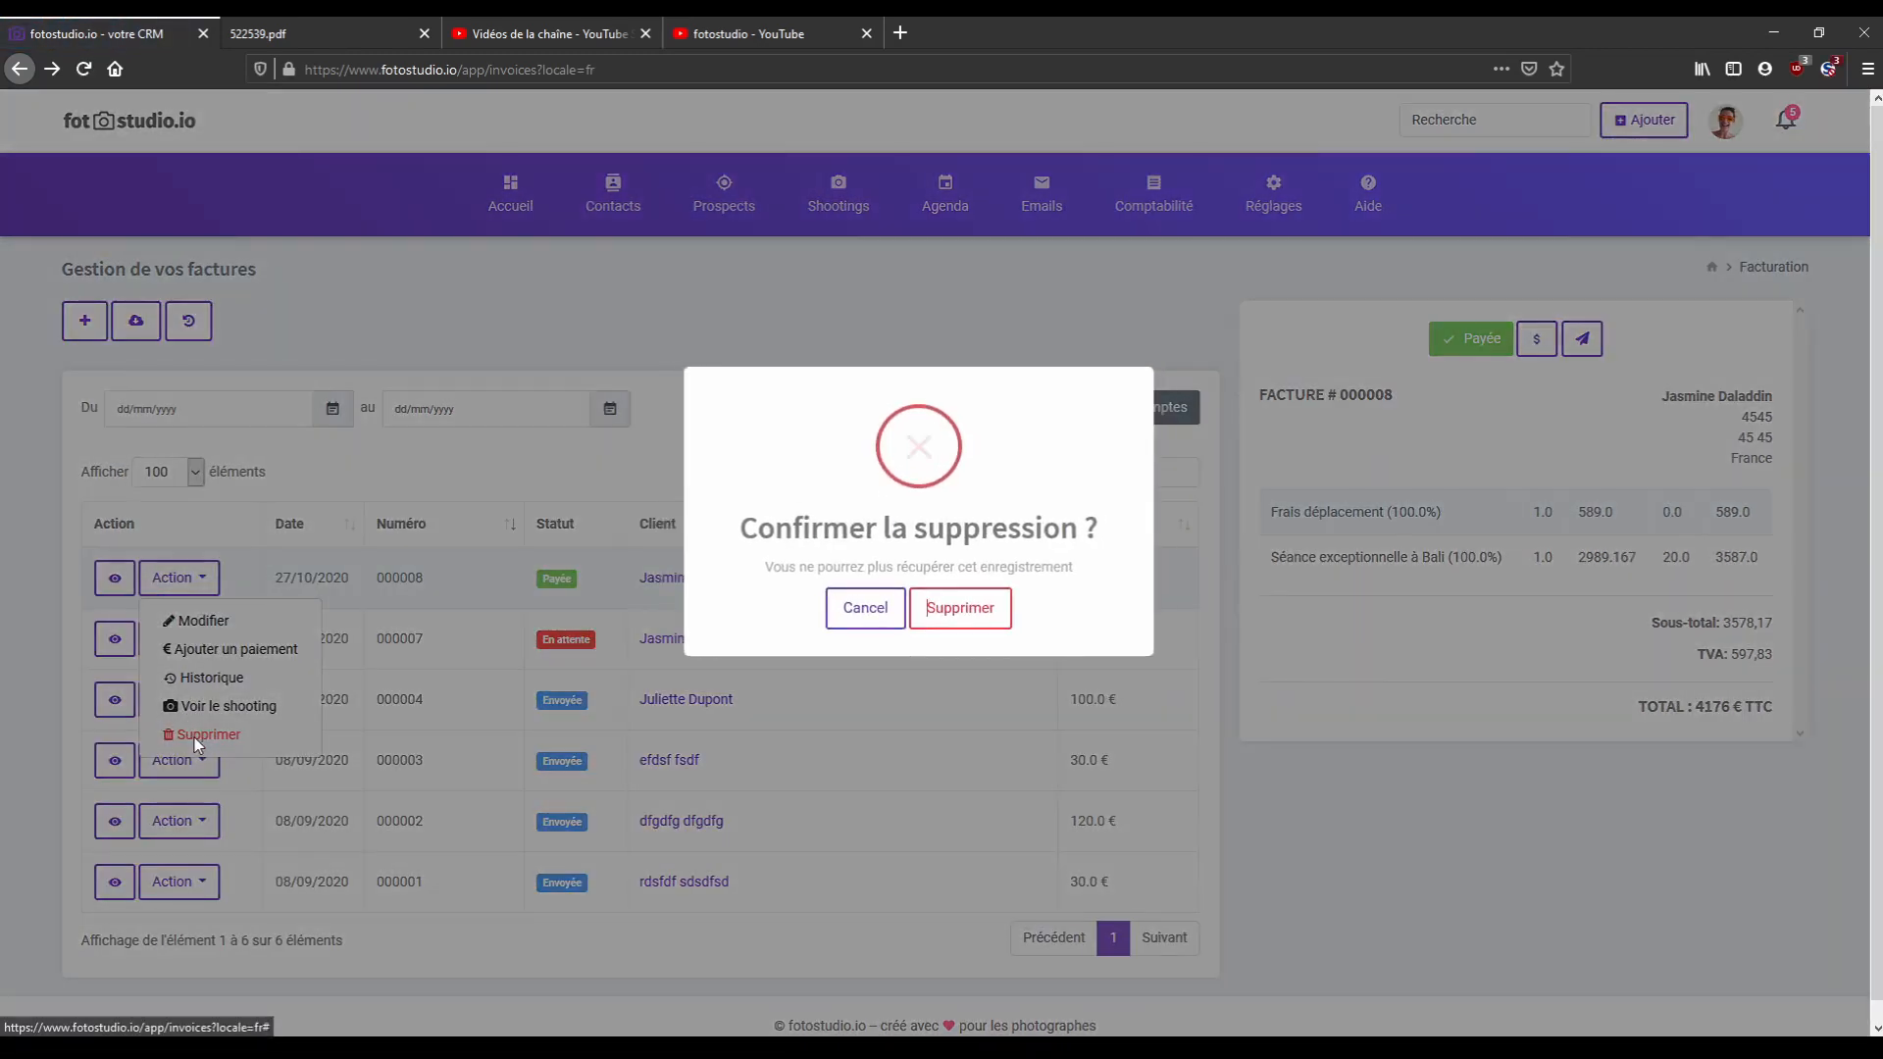
pyautogui.moveTo(792, 534); pyautogui.dragTo(1034, 537)
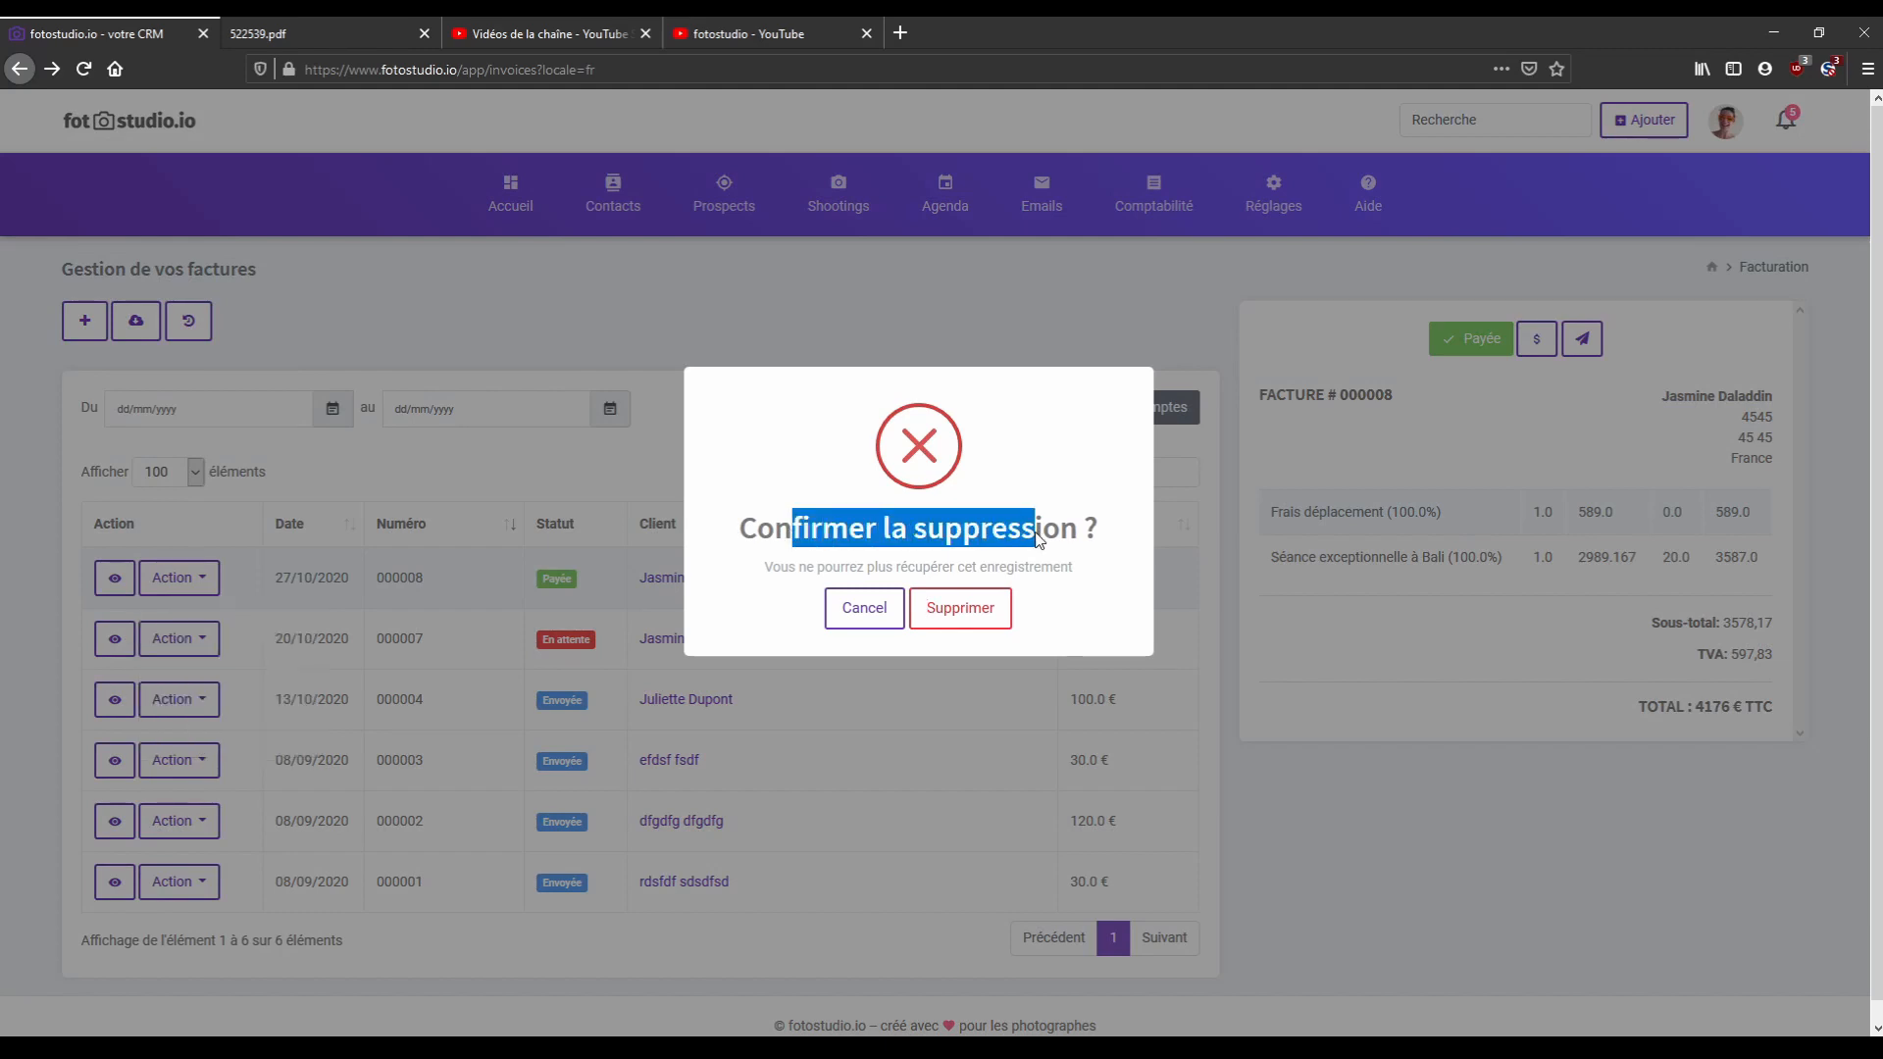
pyautogui.click(1078, 609)
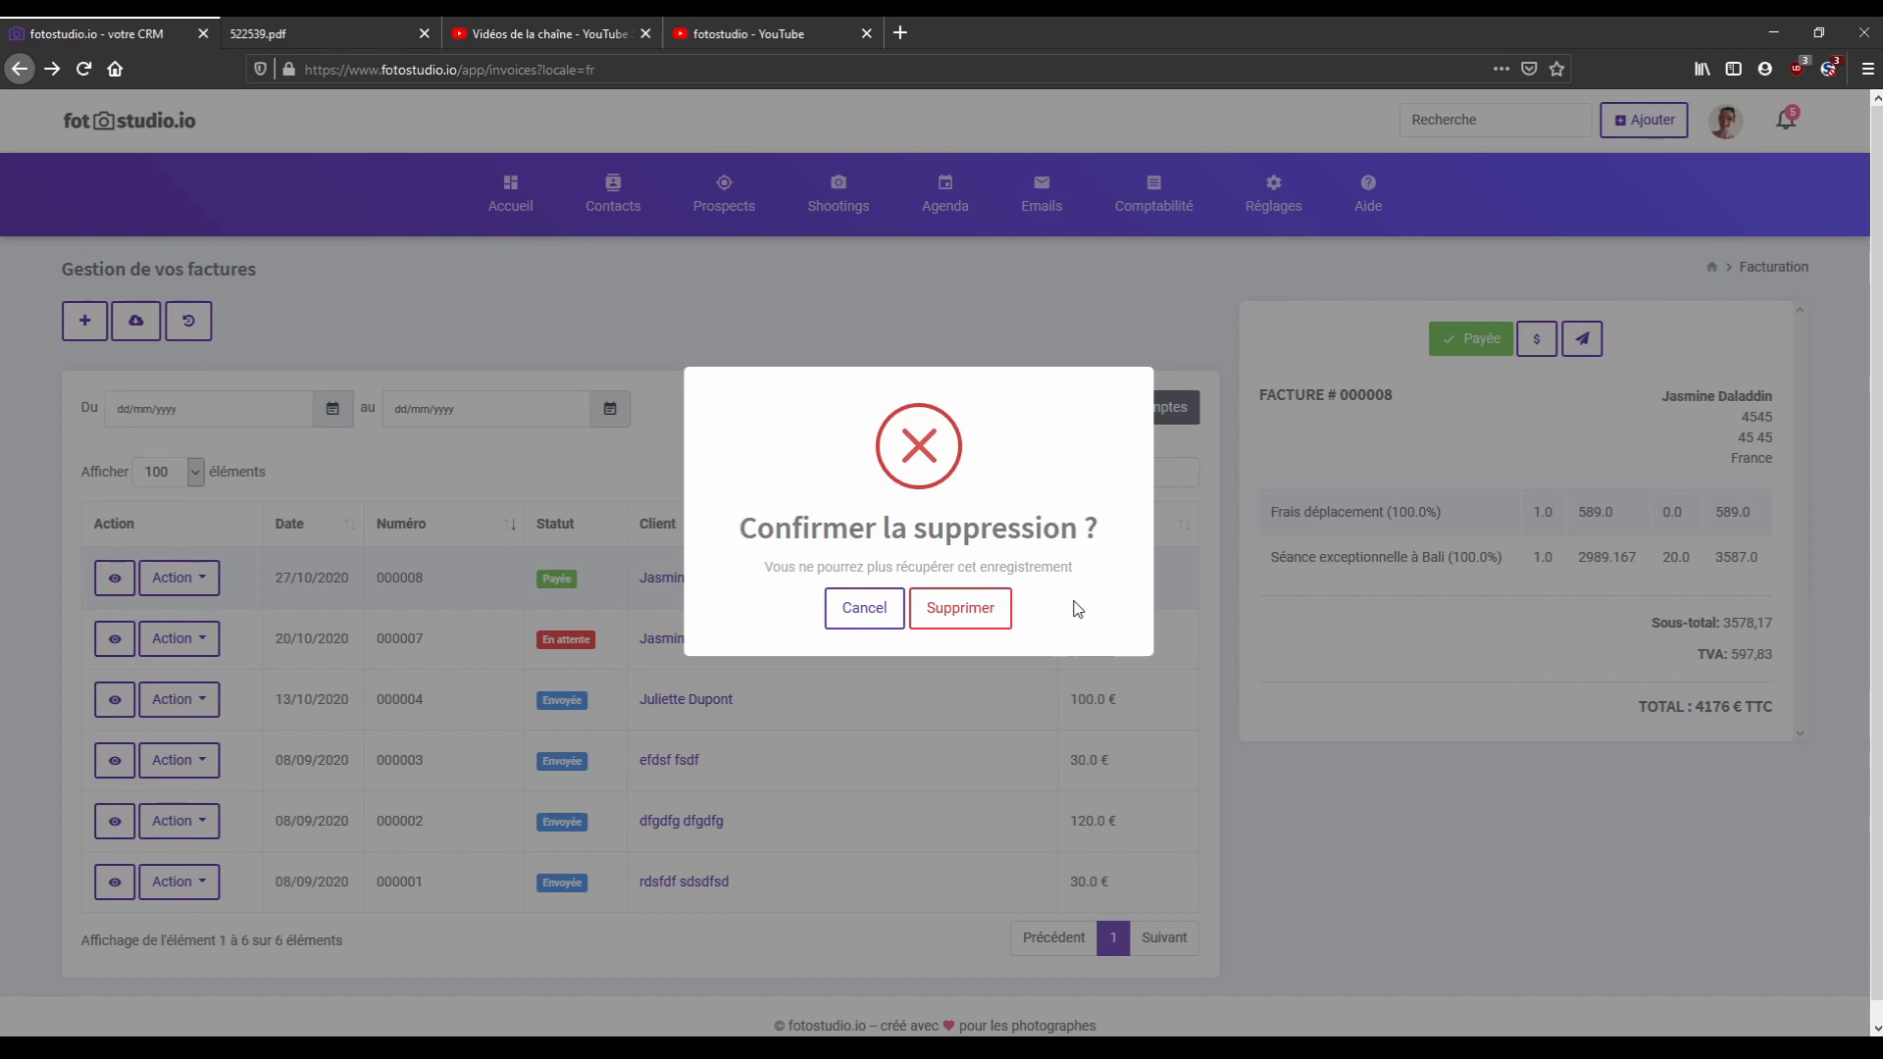
pyautogui.click(864, 616)
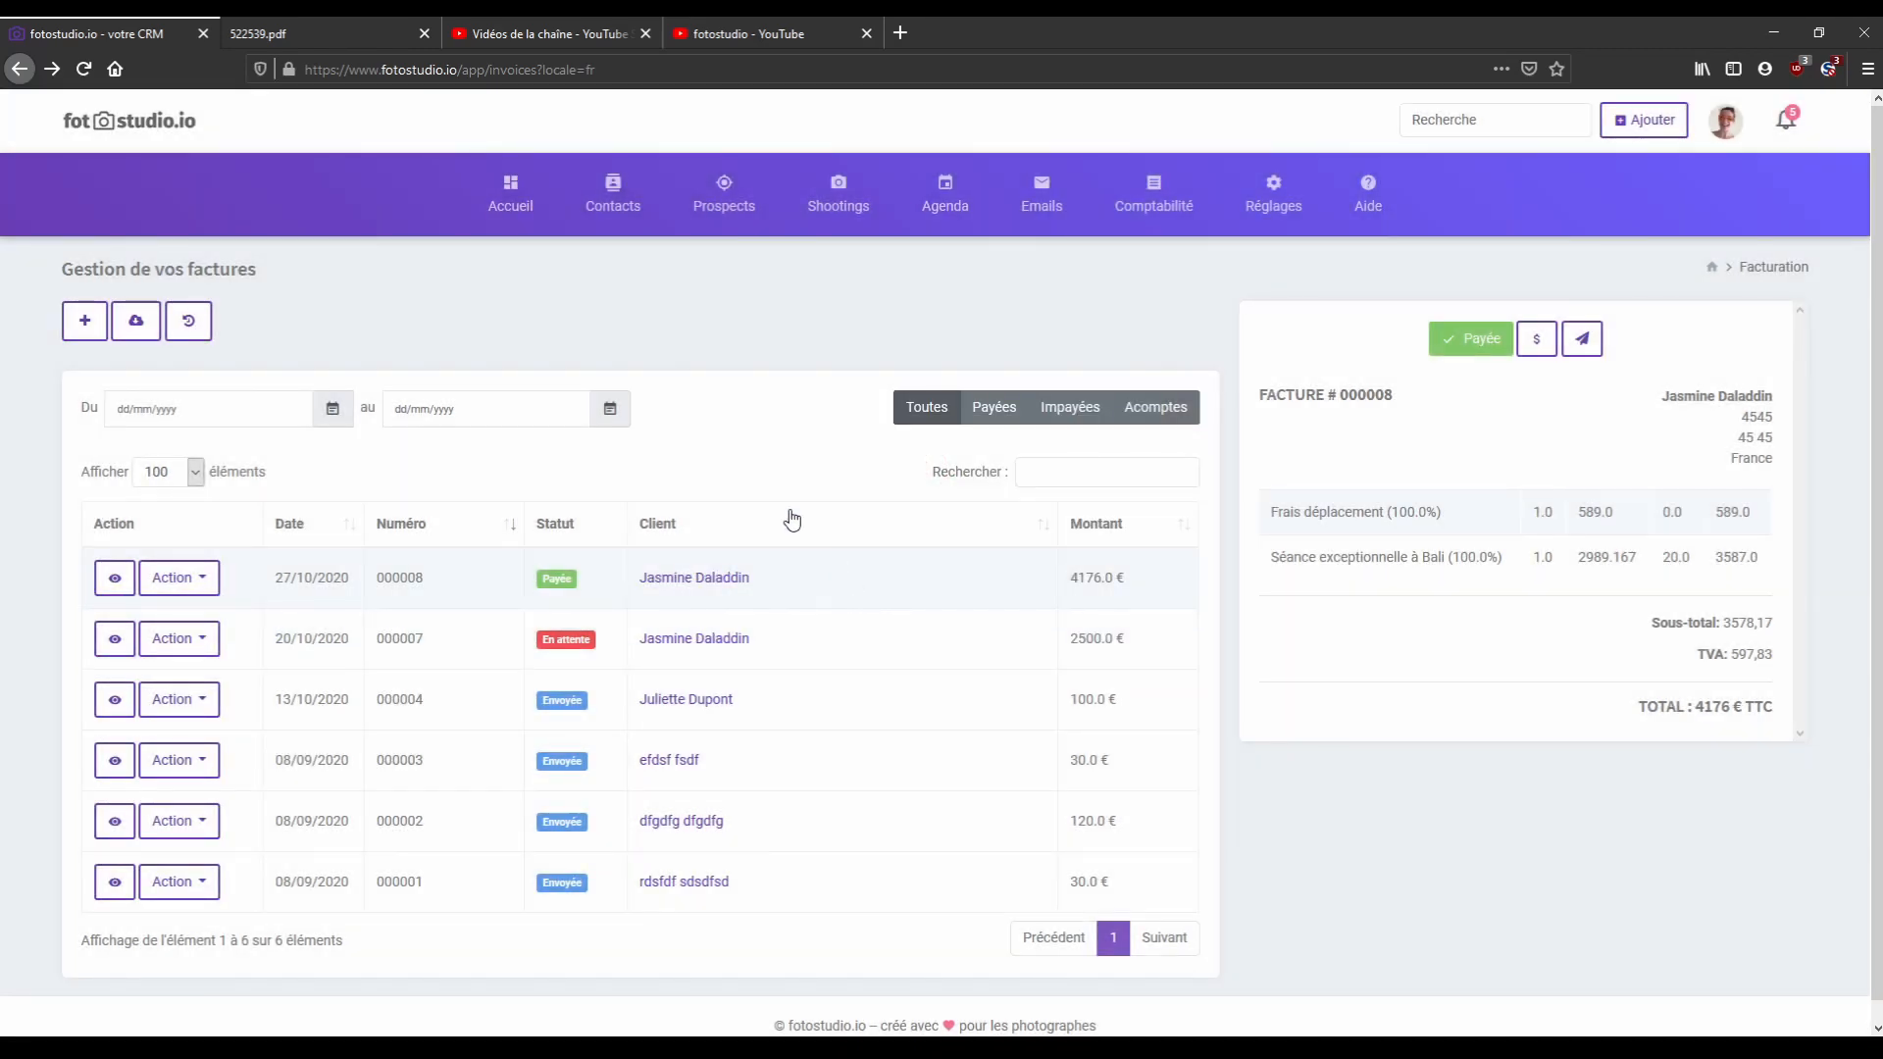
# Look over the accounting sections, including credit notes, and filter the invoice list to unpaid invoices.
pyautogui.moveTo(1154, 208)
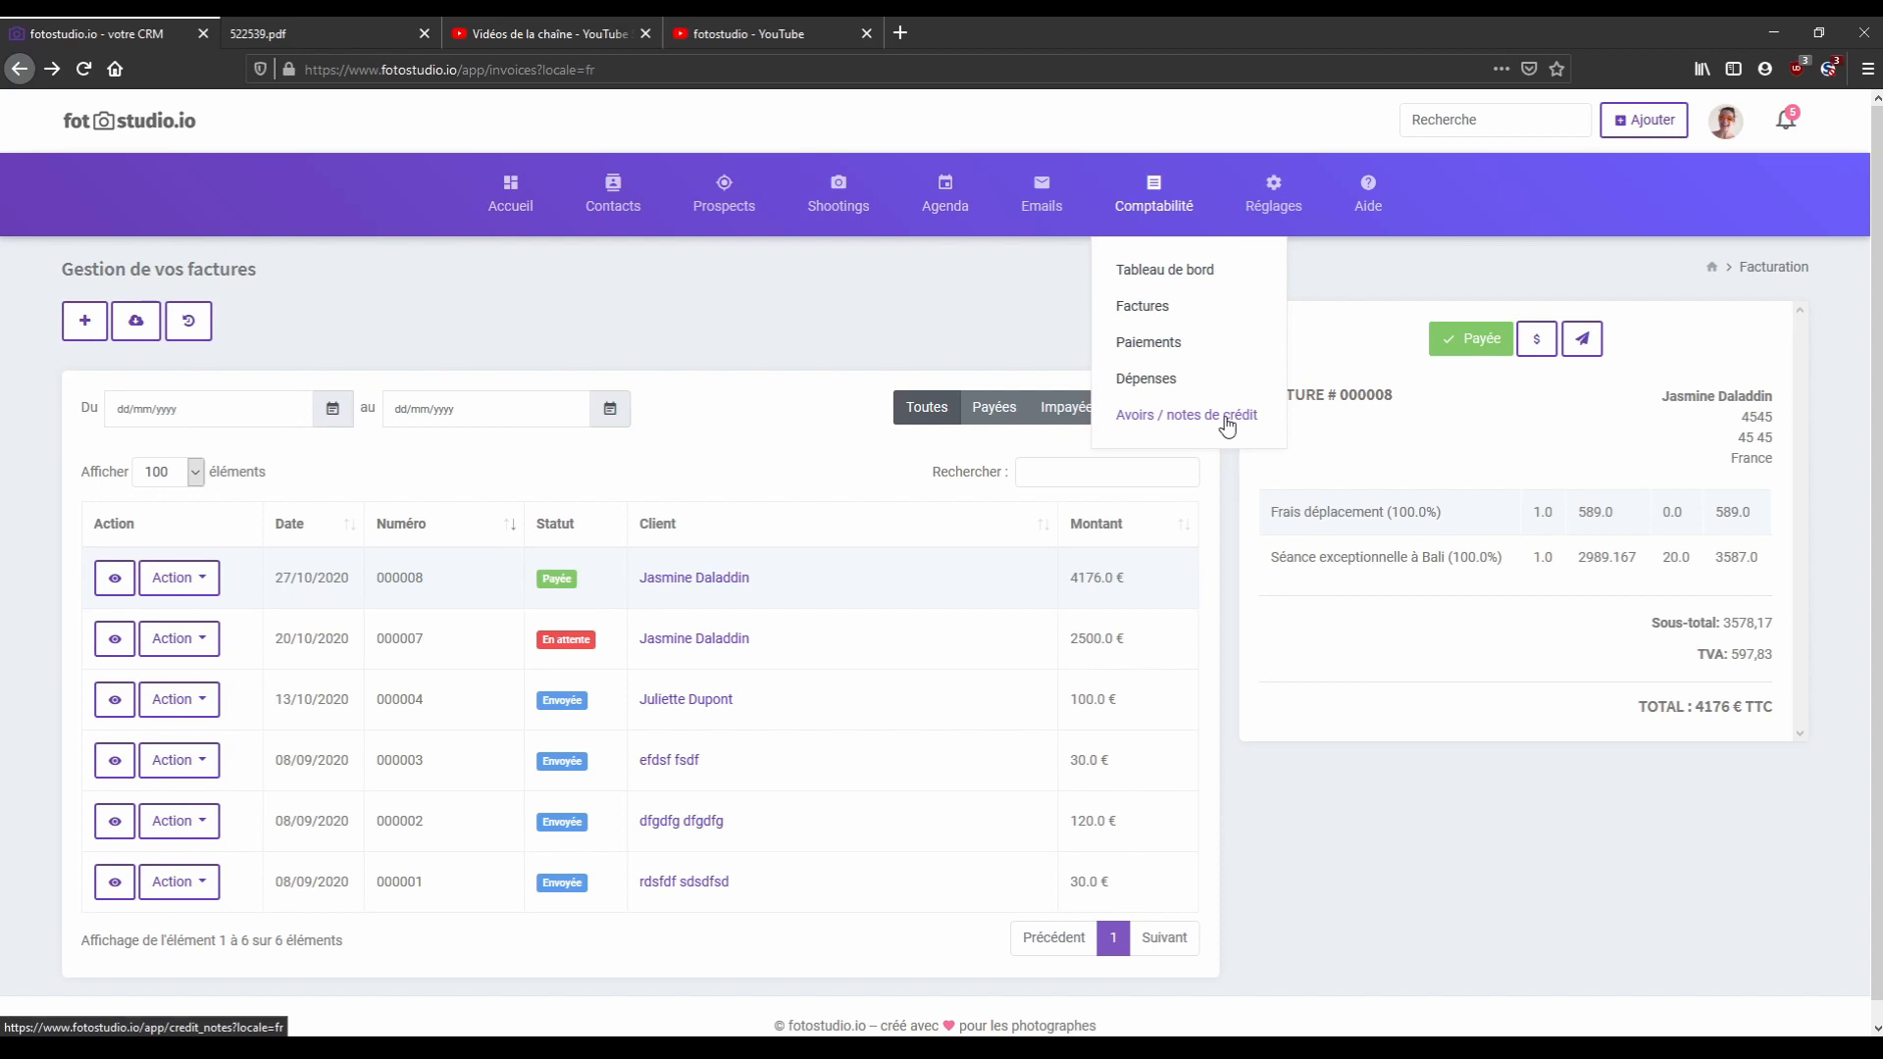
pyautogui.click(1066, 407)
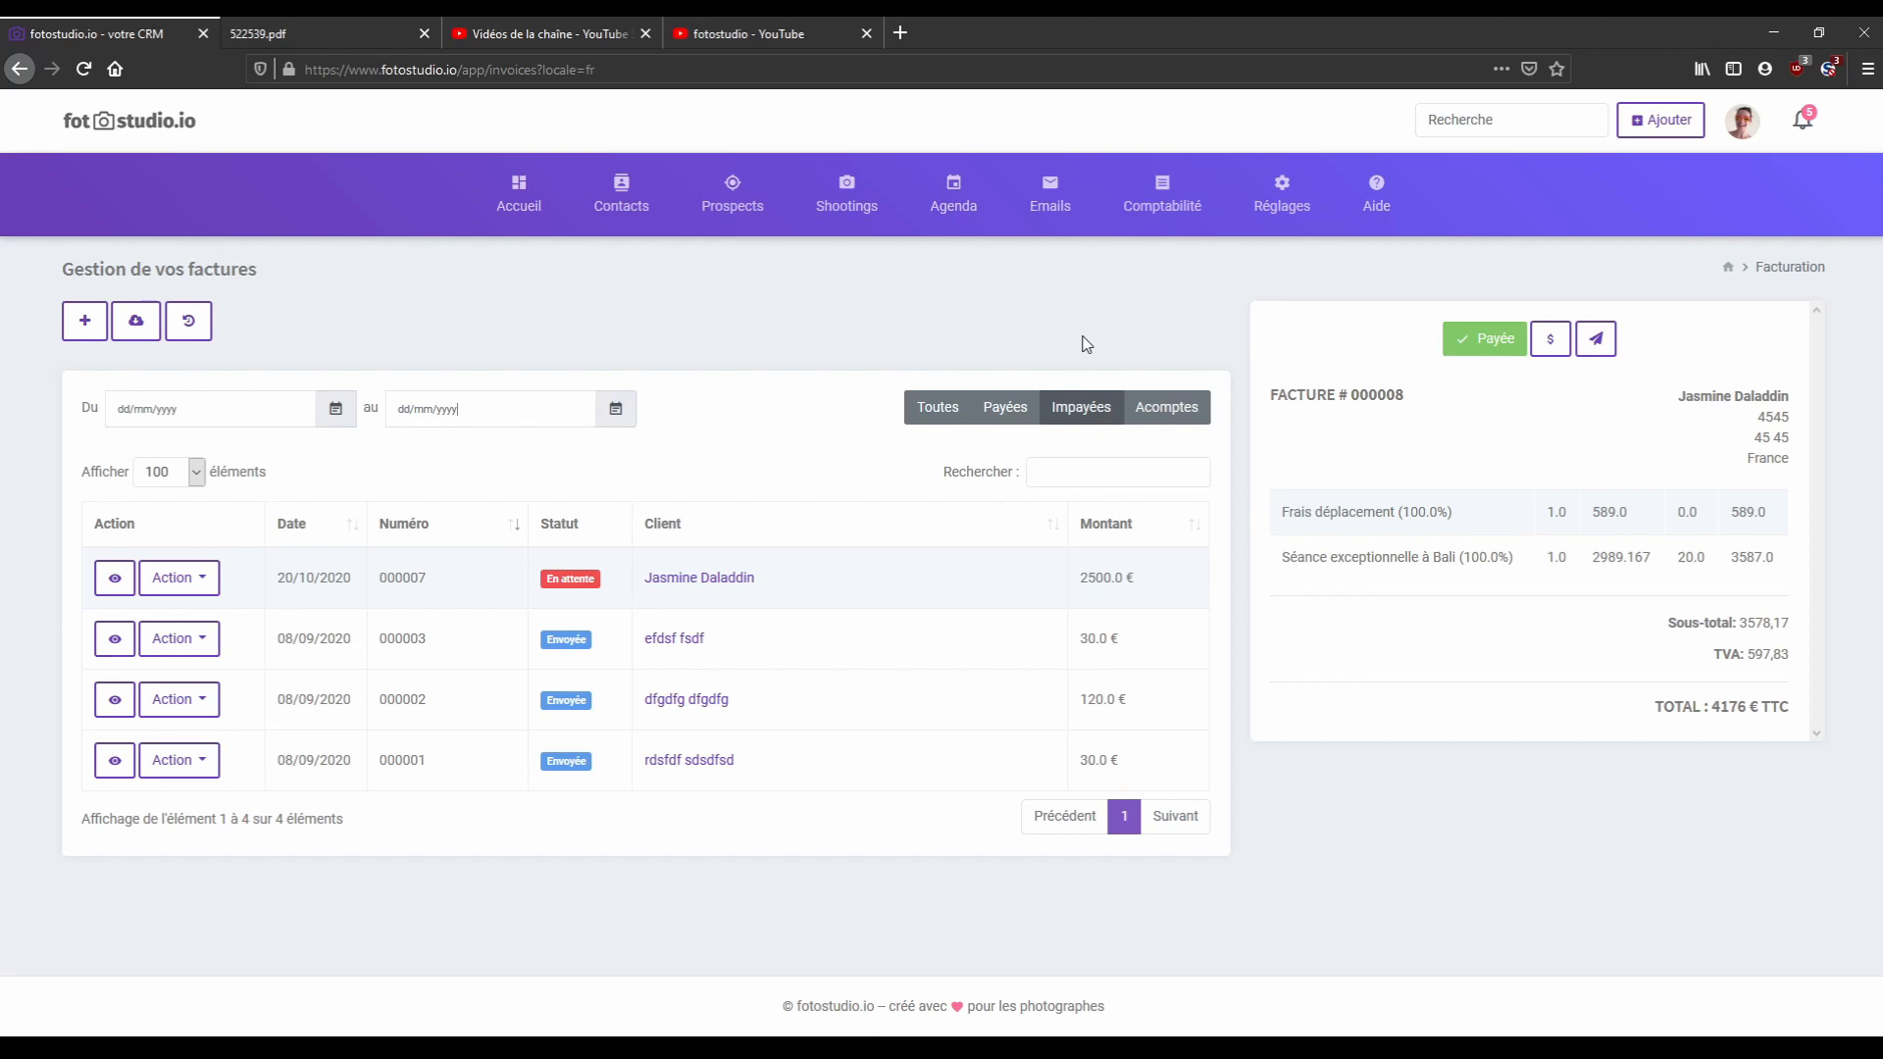
# Search for the client by surname, open their contact record and display the quotes and invoices of their wedding shooting.
pyautogui.click(1536, 124)
pyautogui.write('dupont')
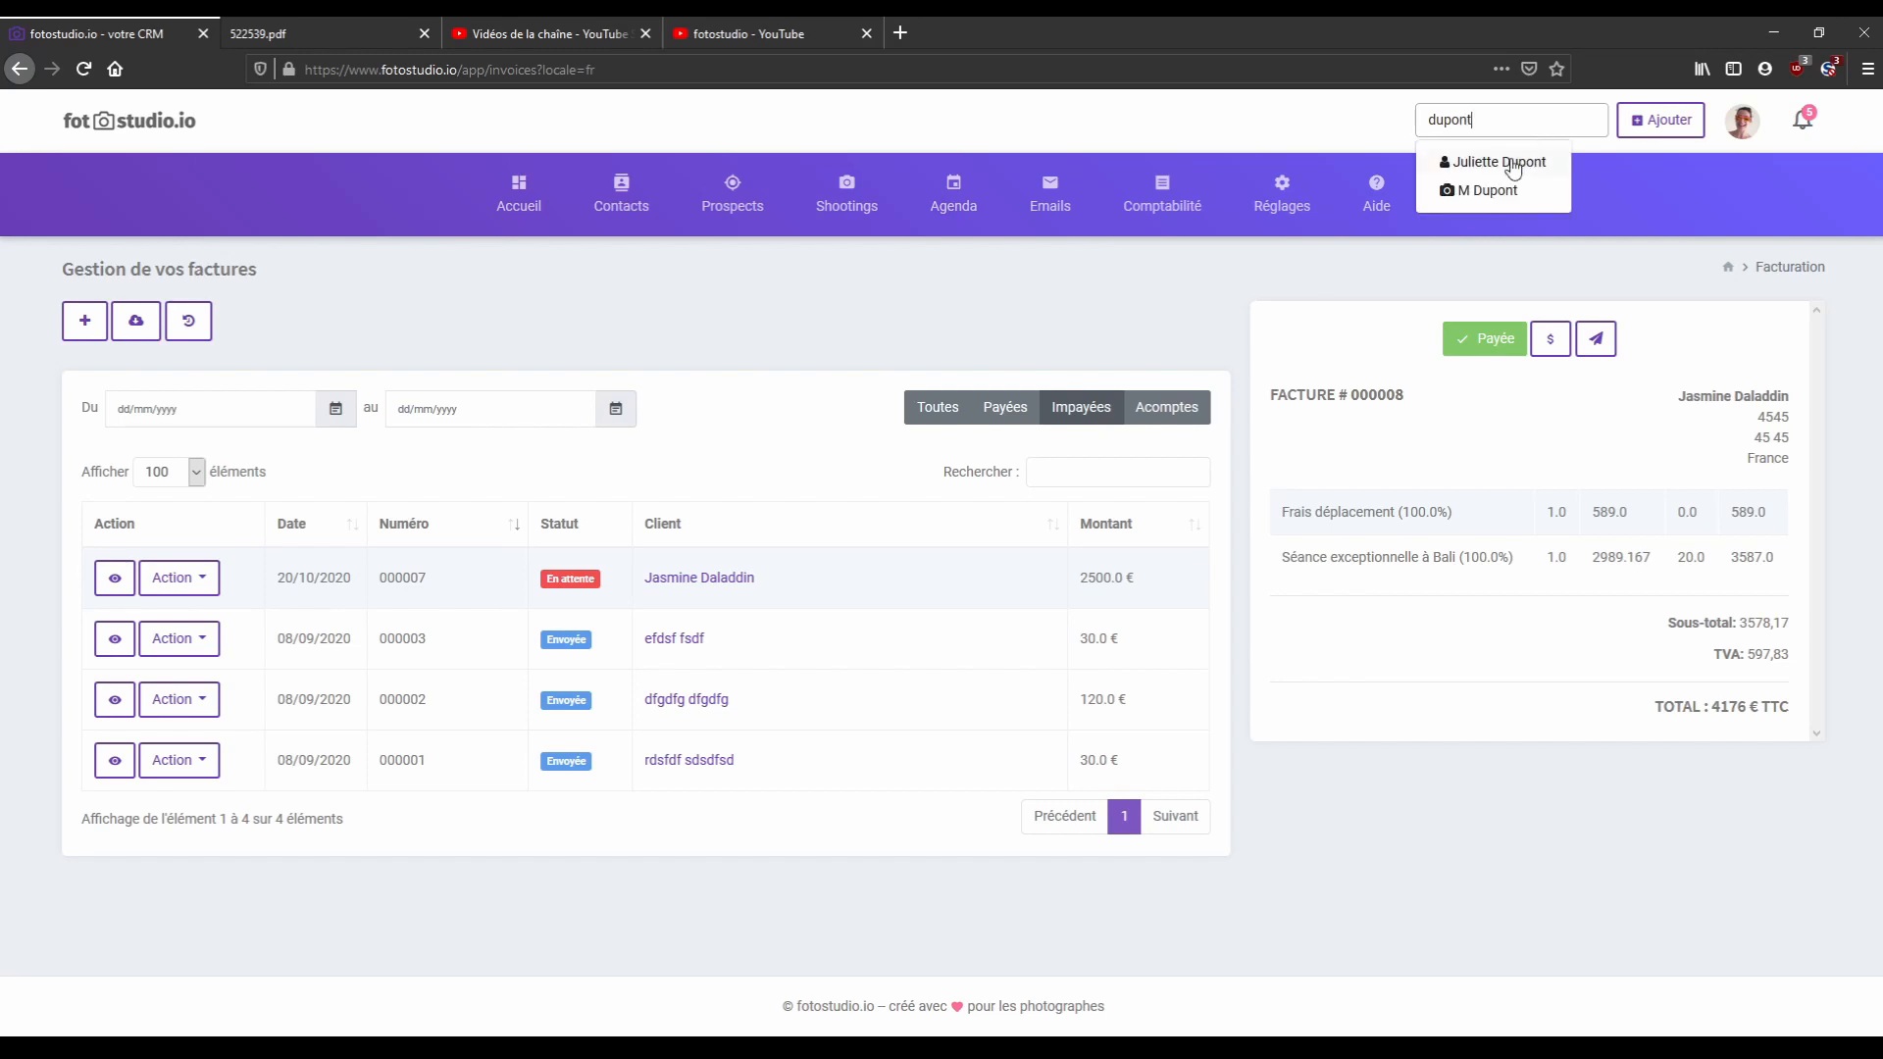
pyautogui.click(1508, 161)
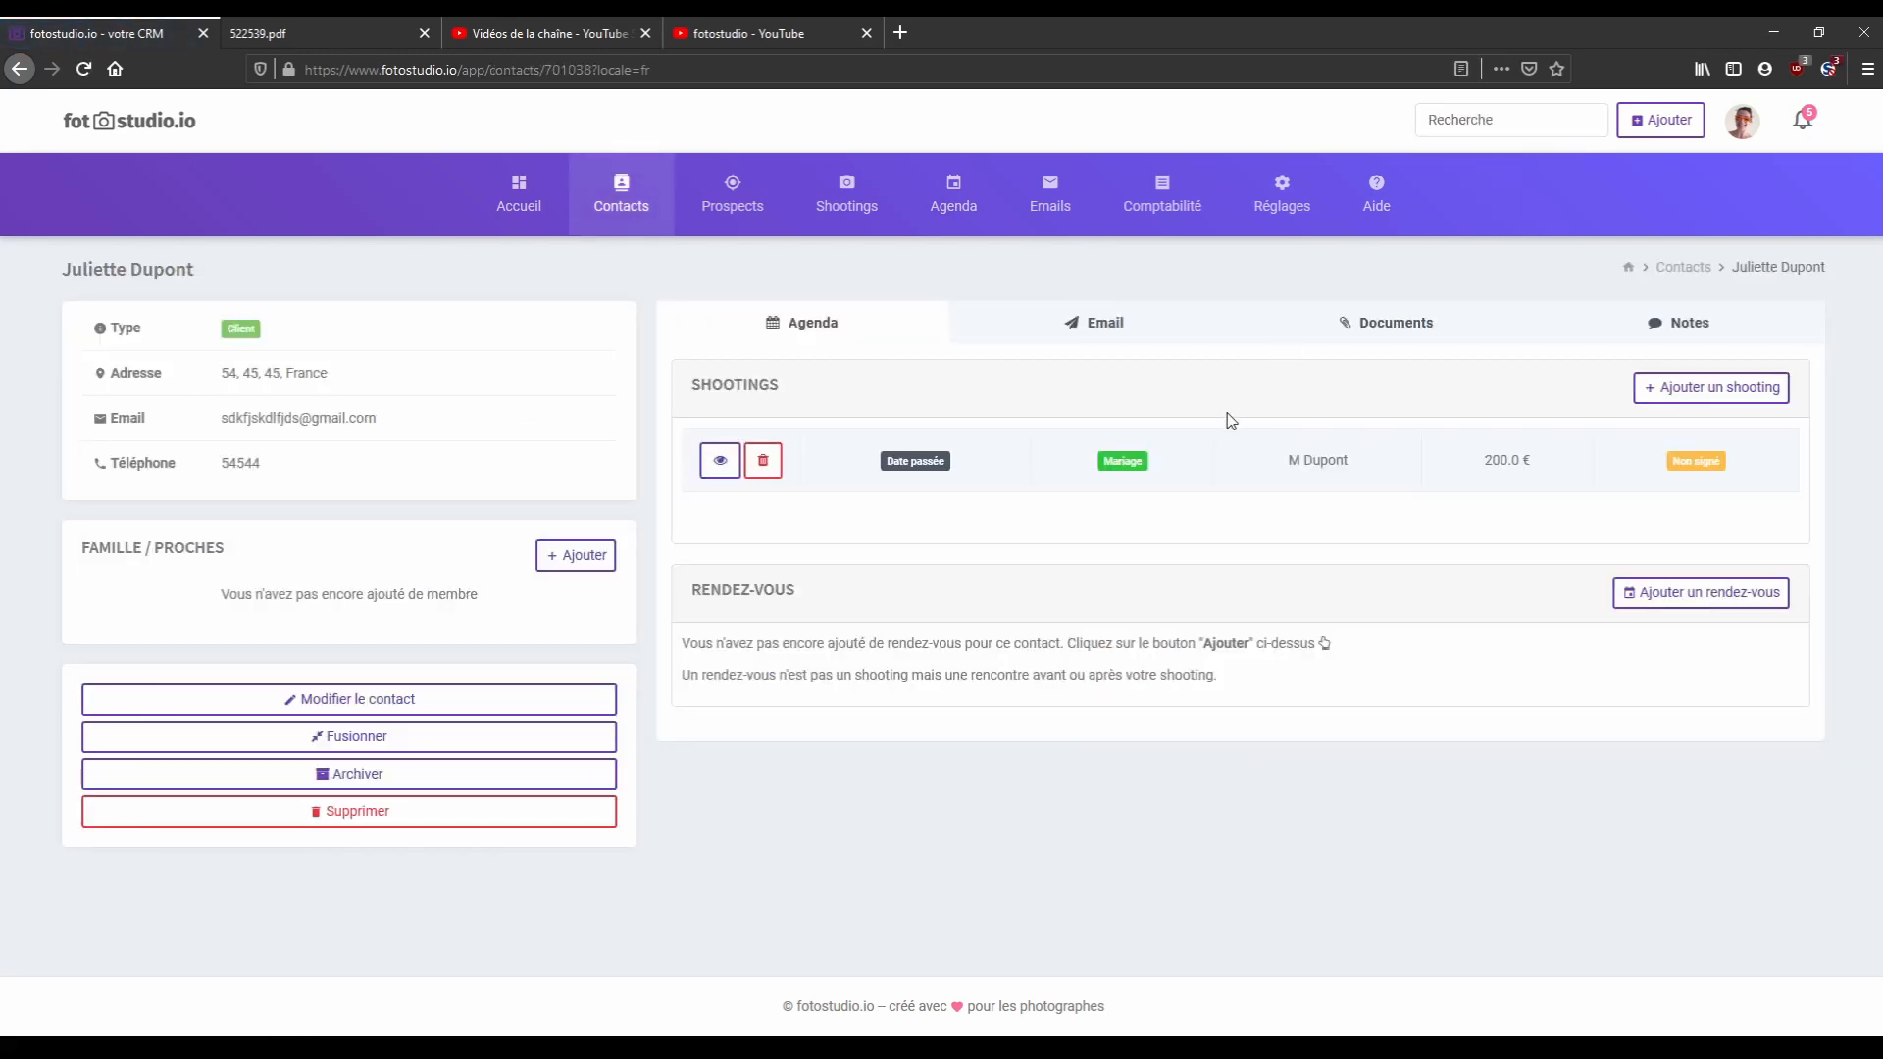
pyautogui.click(720, 463)
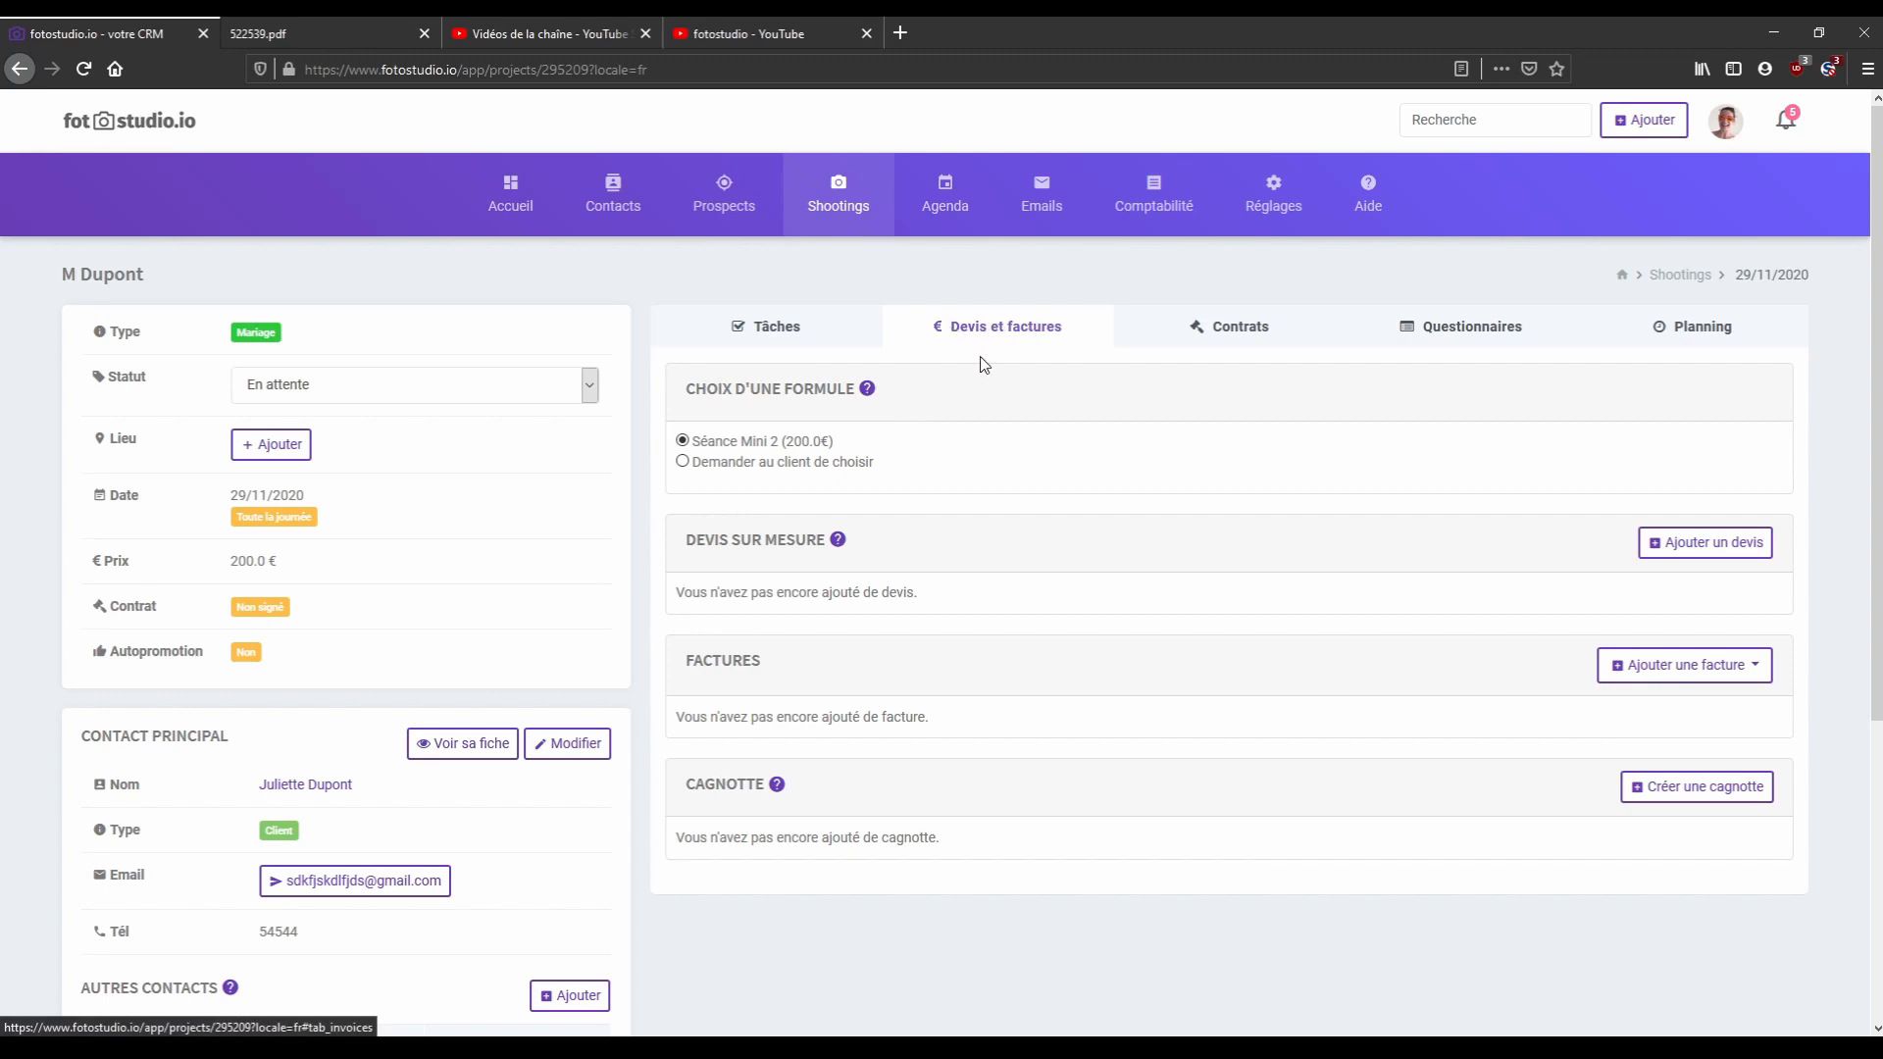
pyautogui.moveTo(694, 660); pyautogui.dragTo(766, 663)
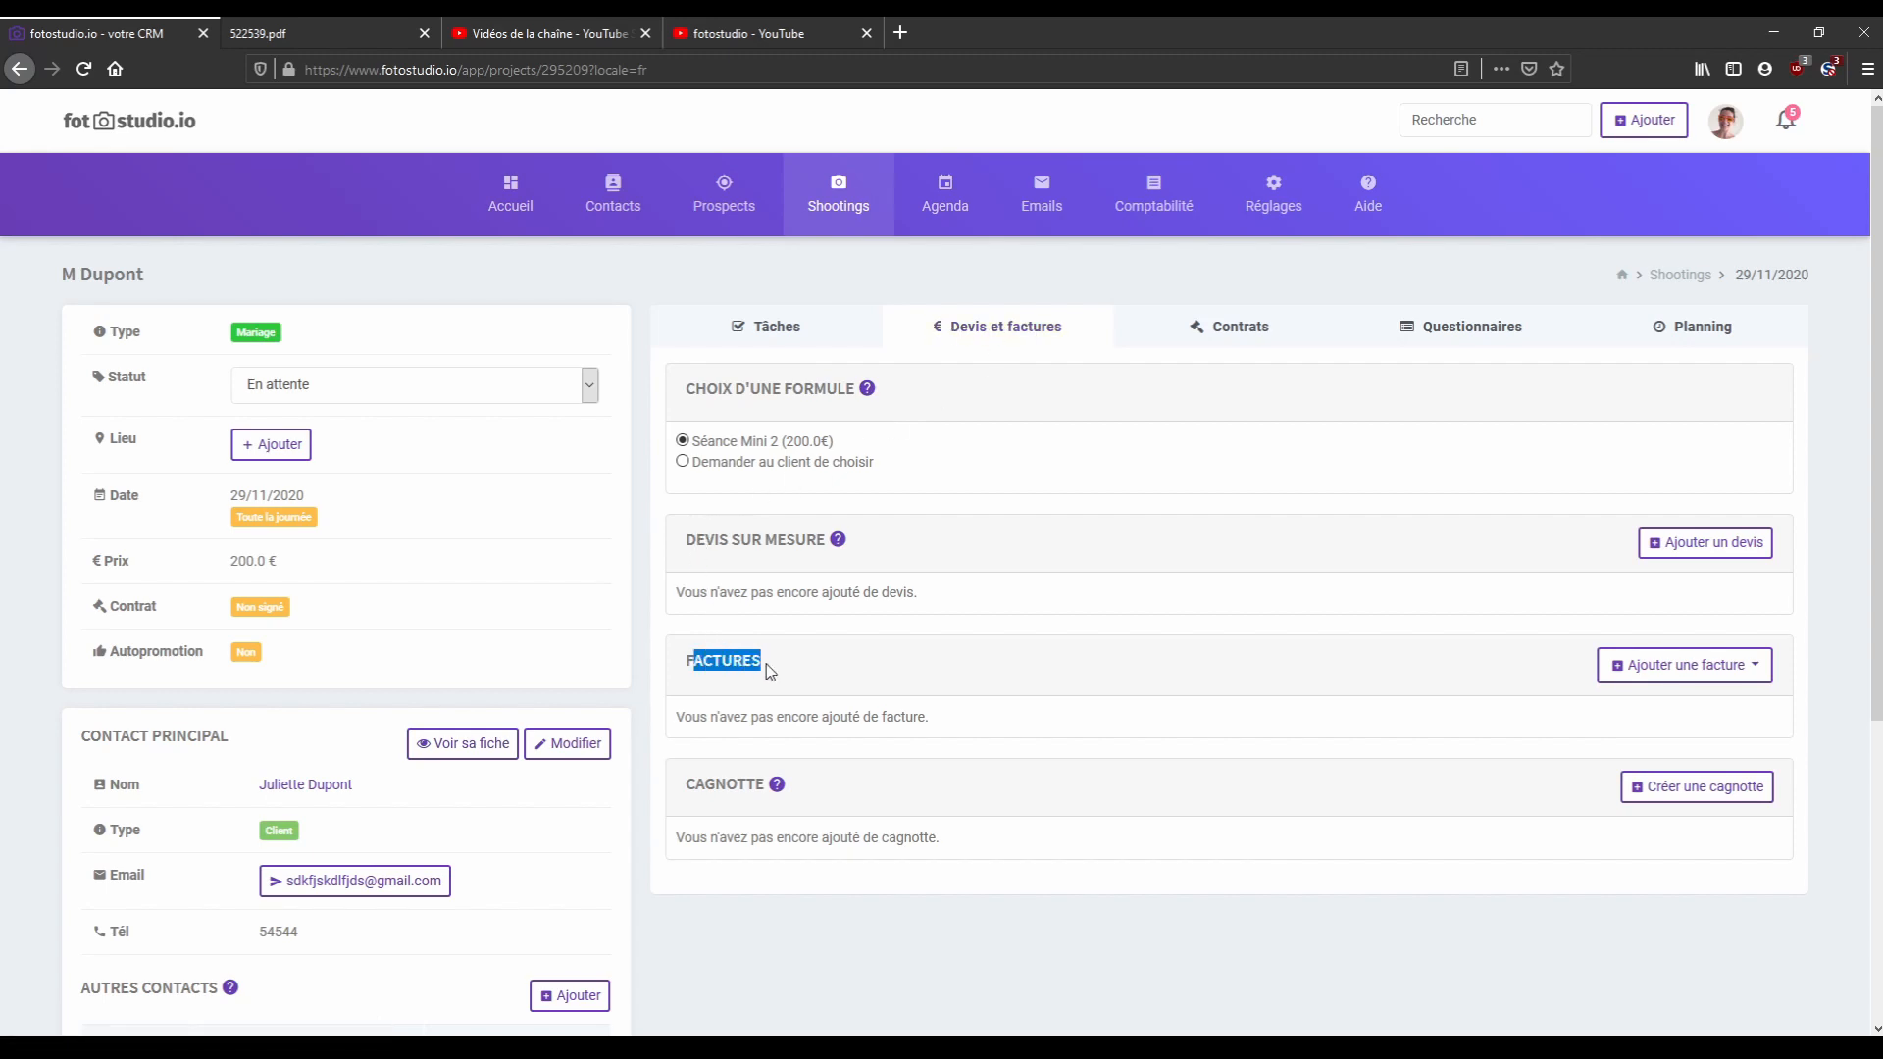
# Start a blank invoice for the wedding shooting and add a blank line to it.
pyautogui.click(1671, 676)
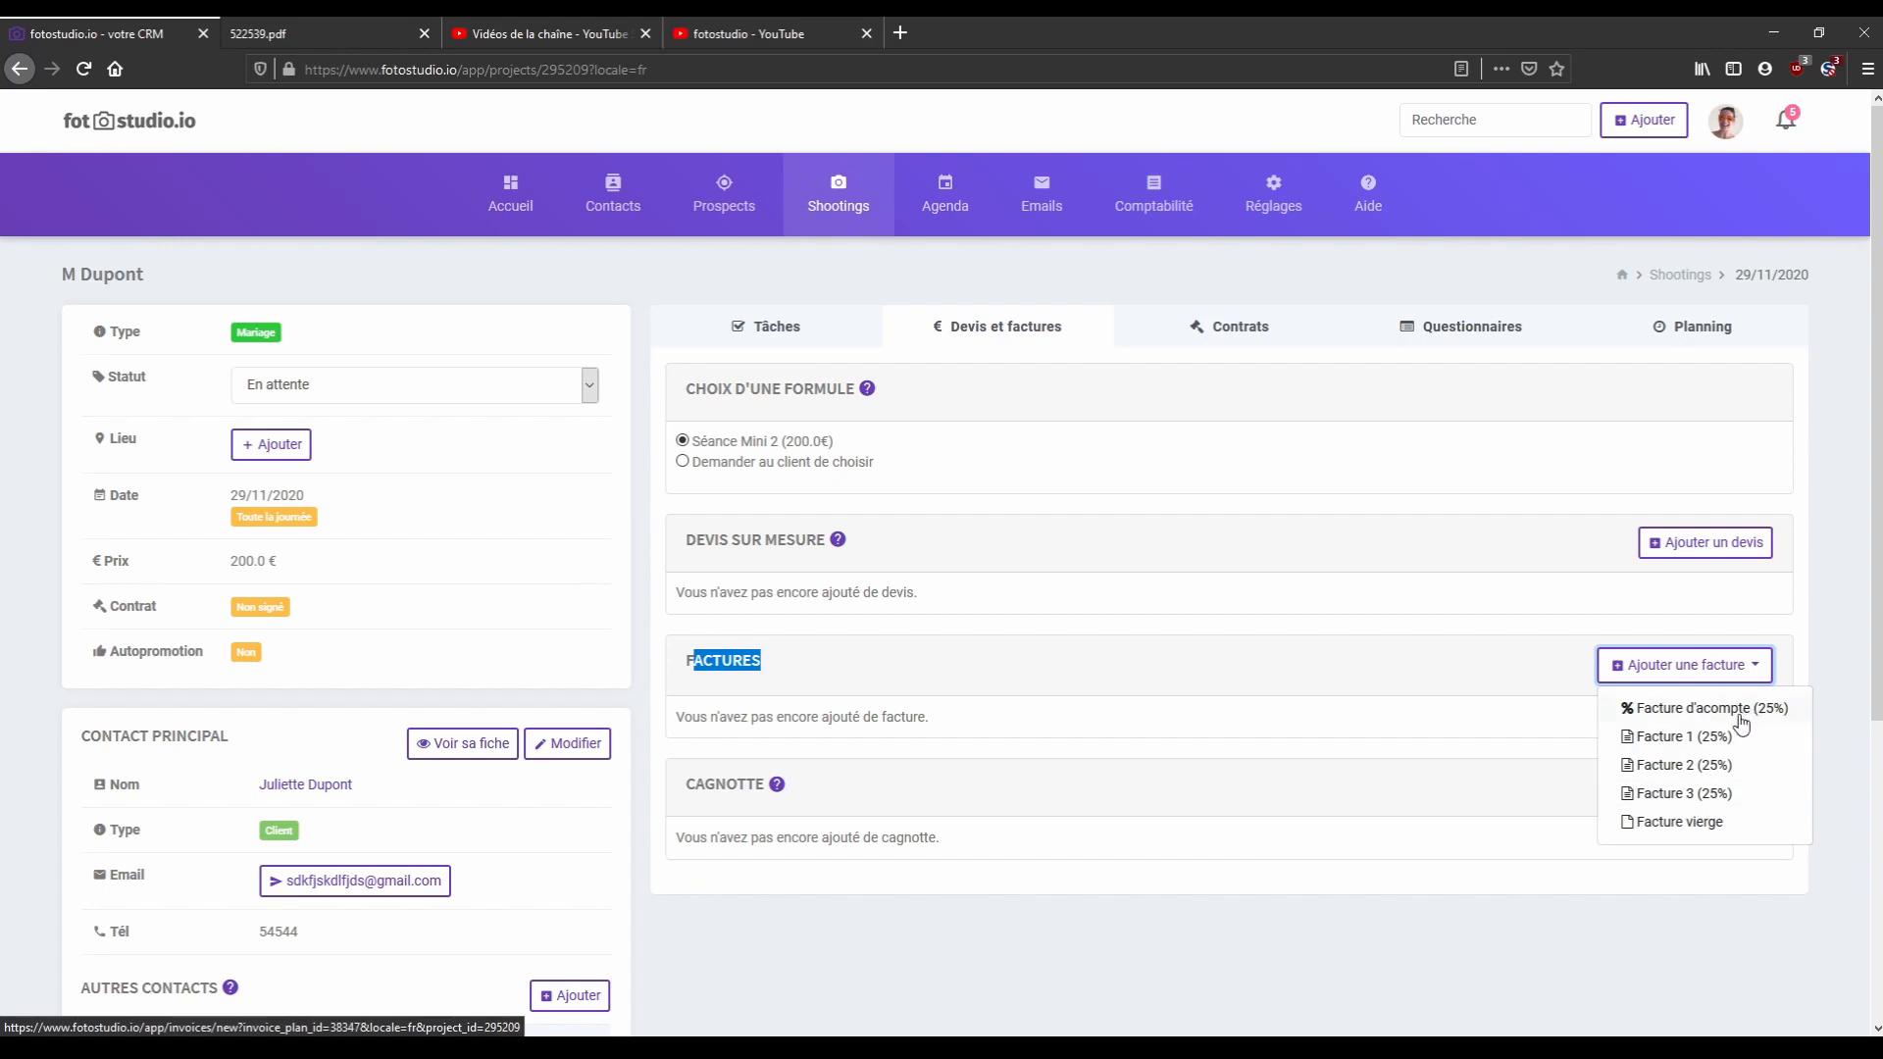
pyautogui.click(1681, 822)
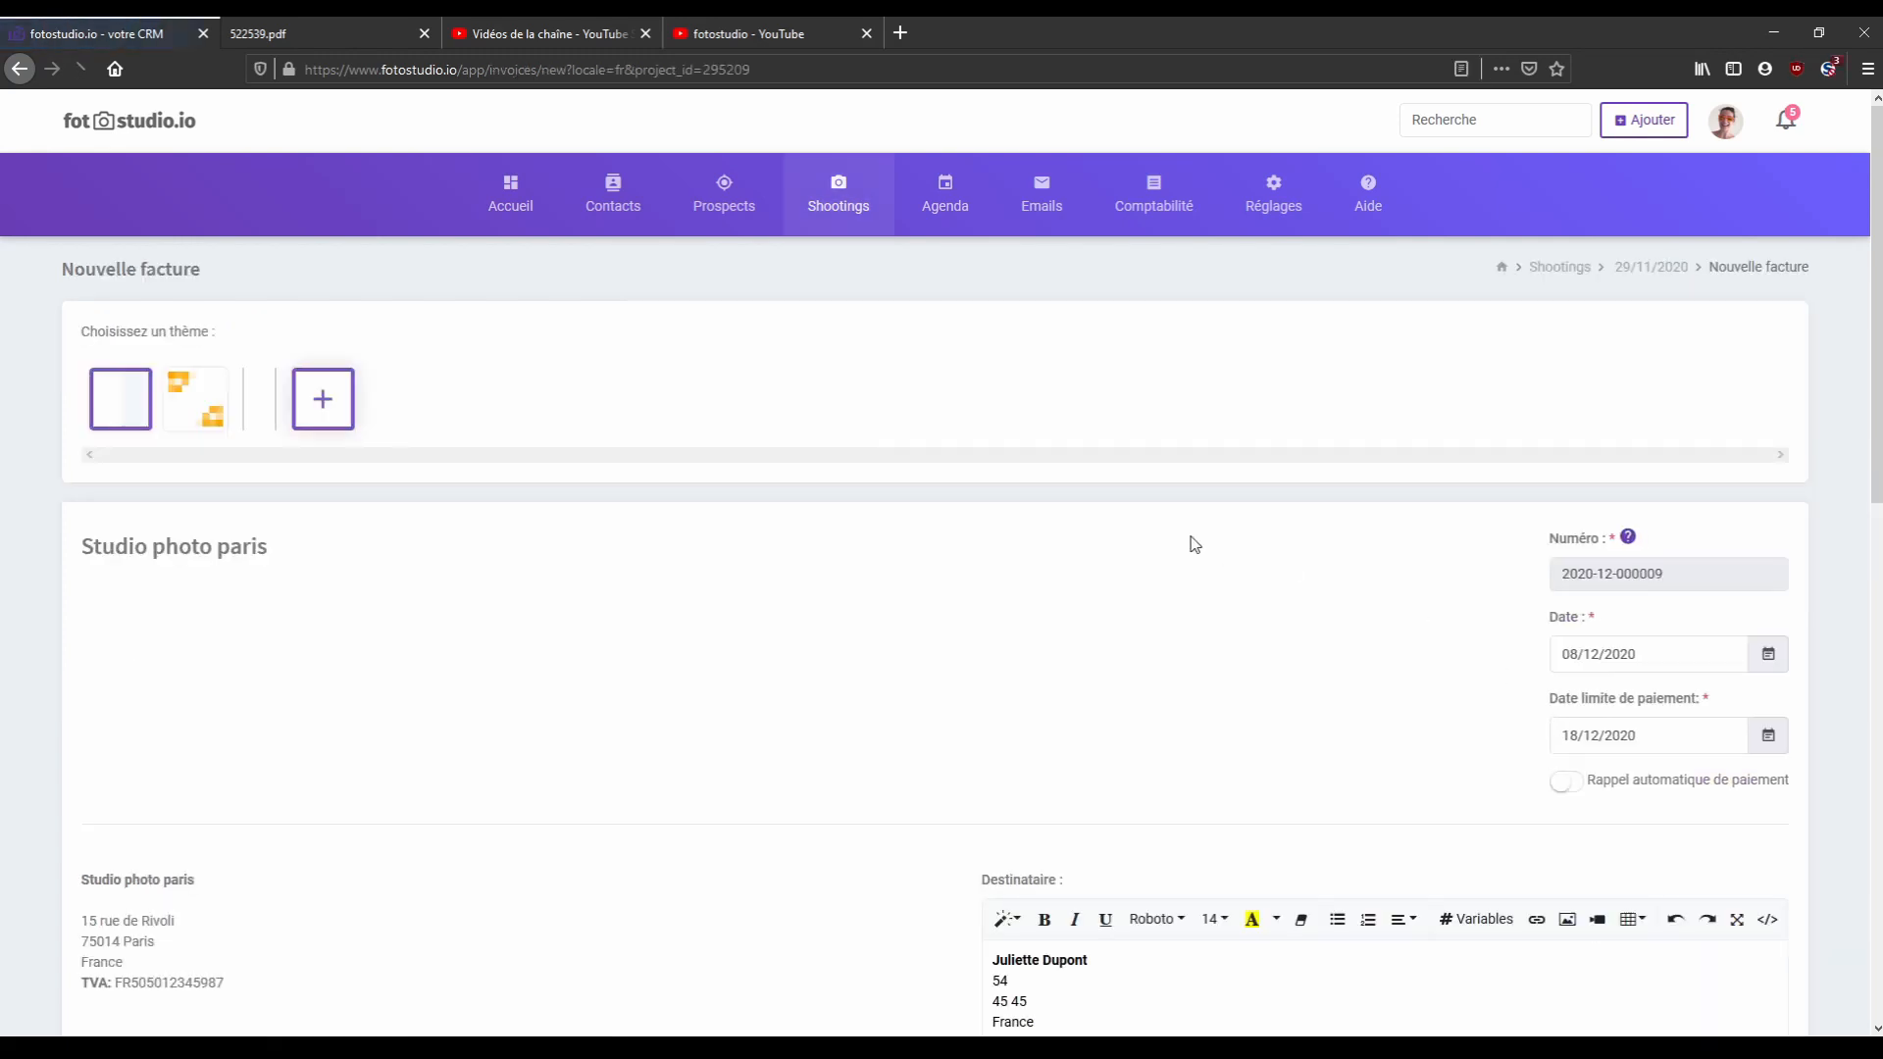
pyautogui.scroll(-8, 654, 563)
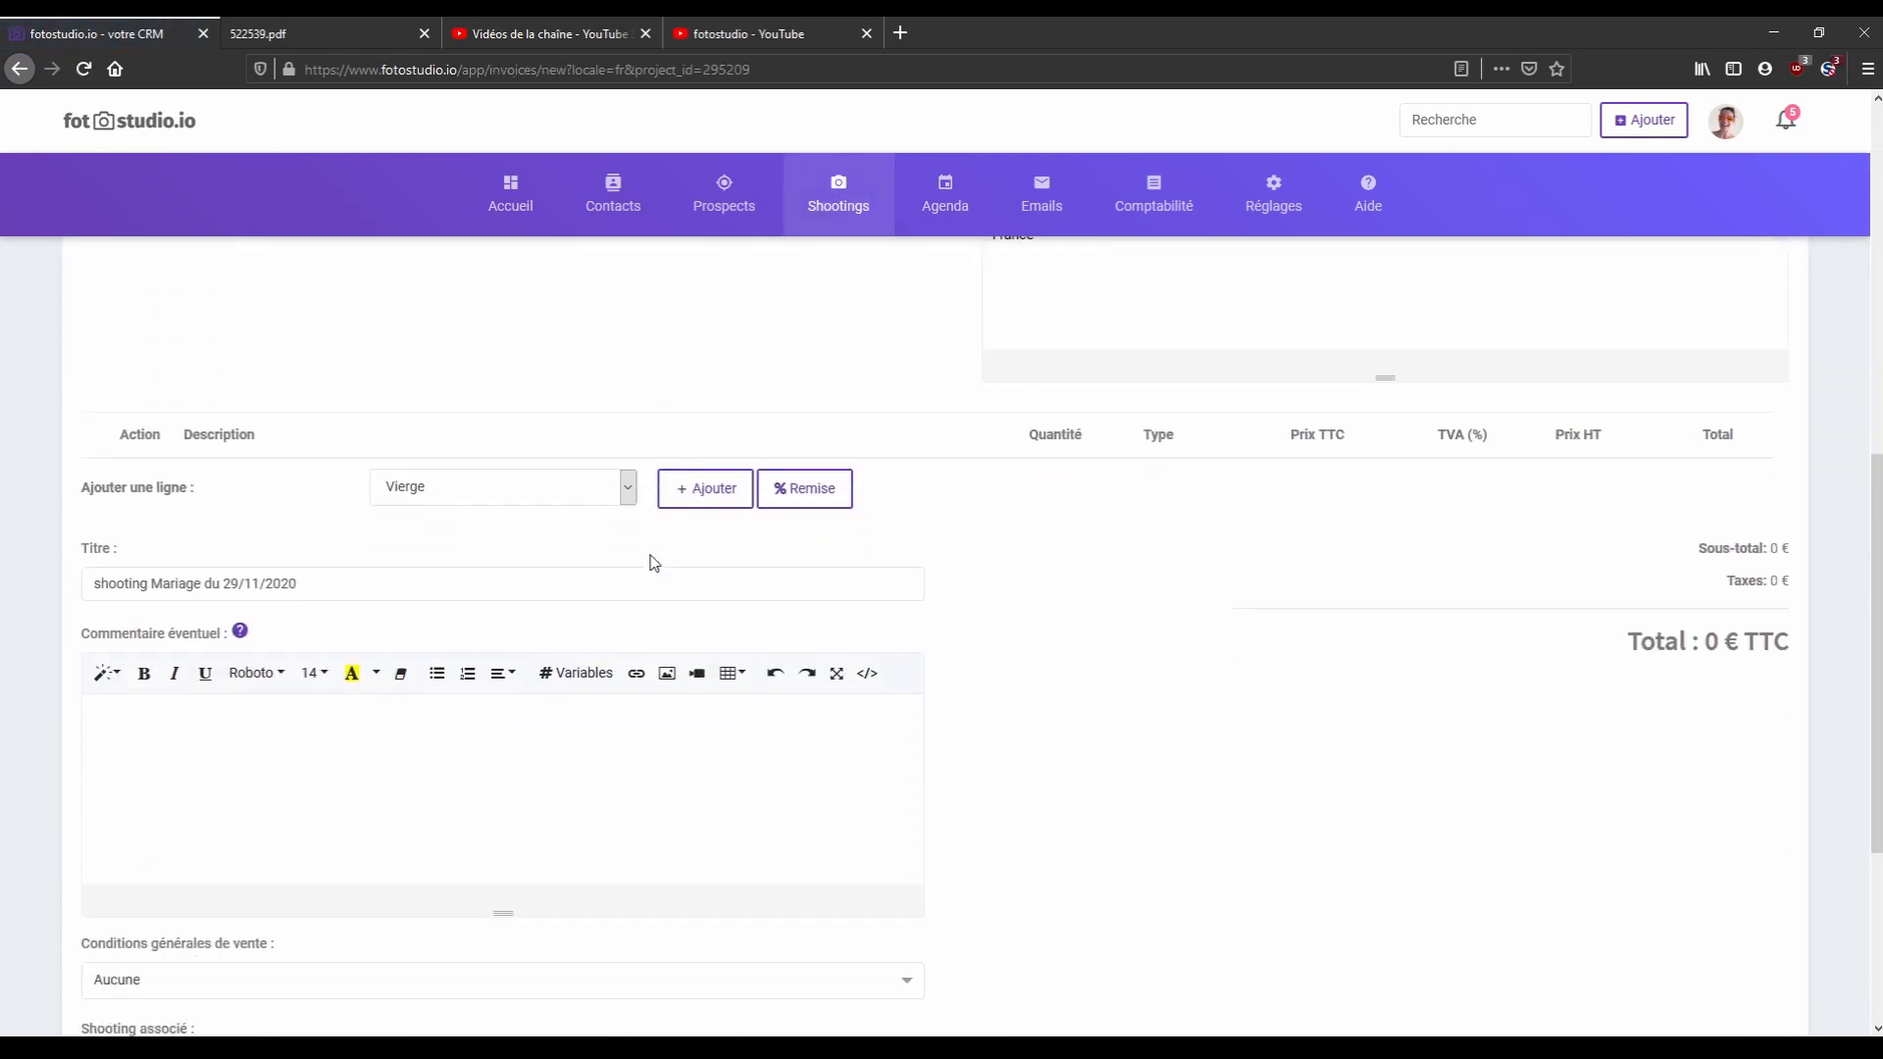
pyautogui.click(586, 475)
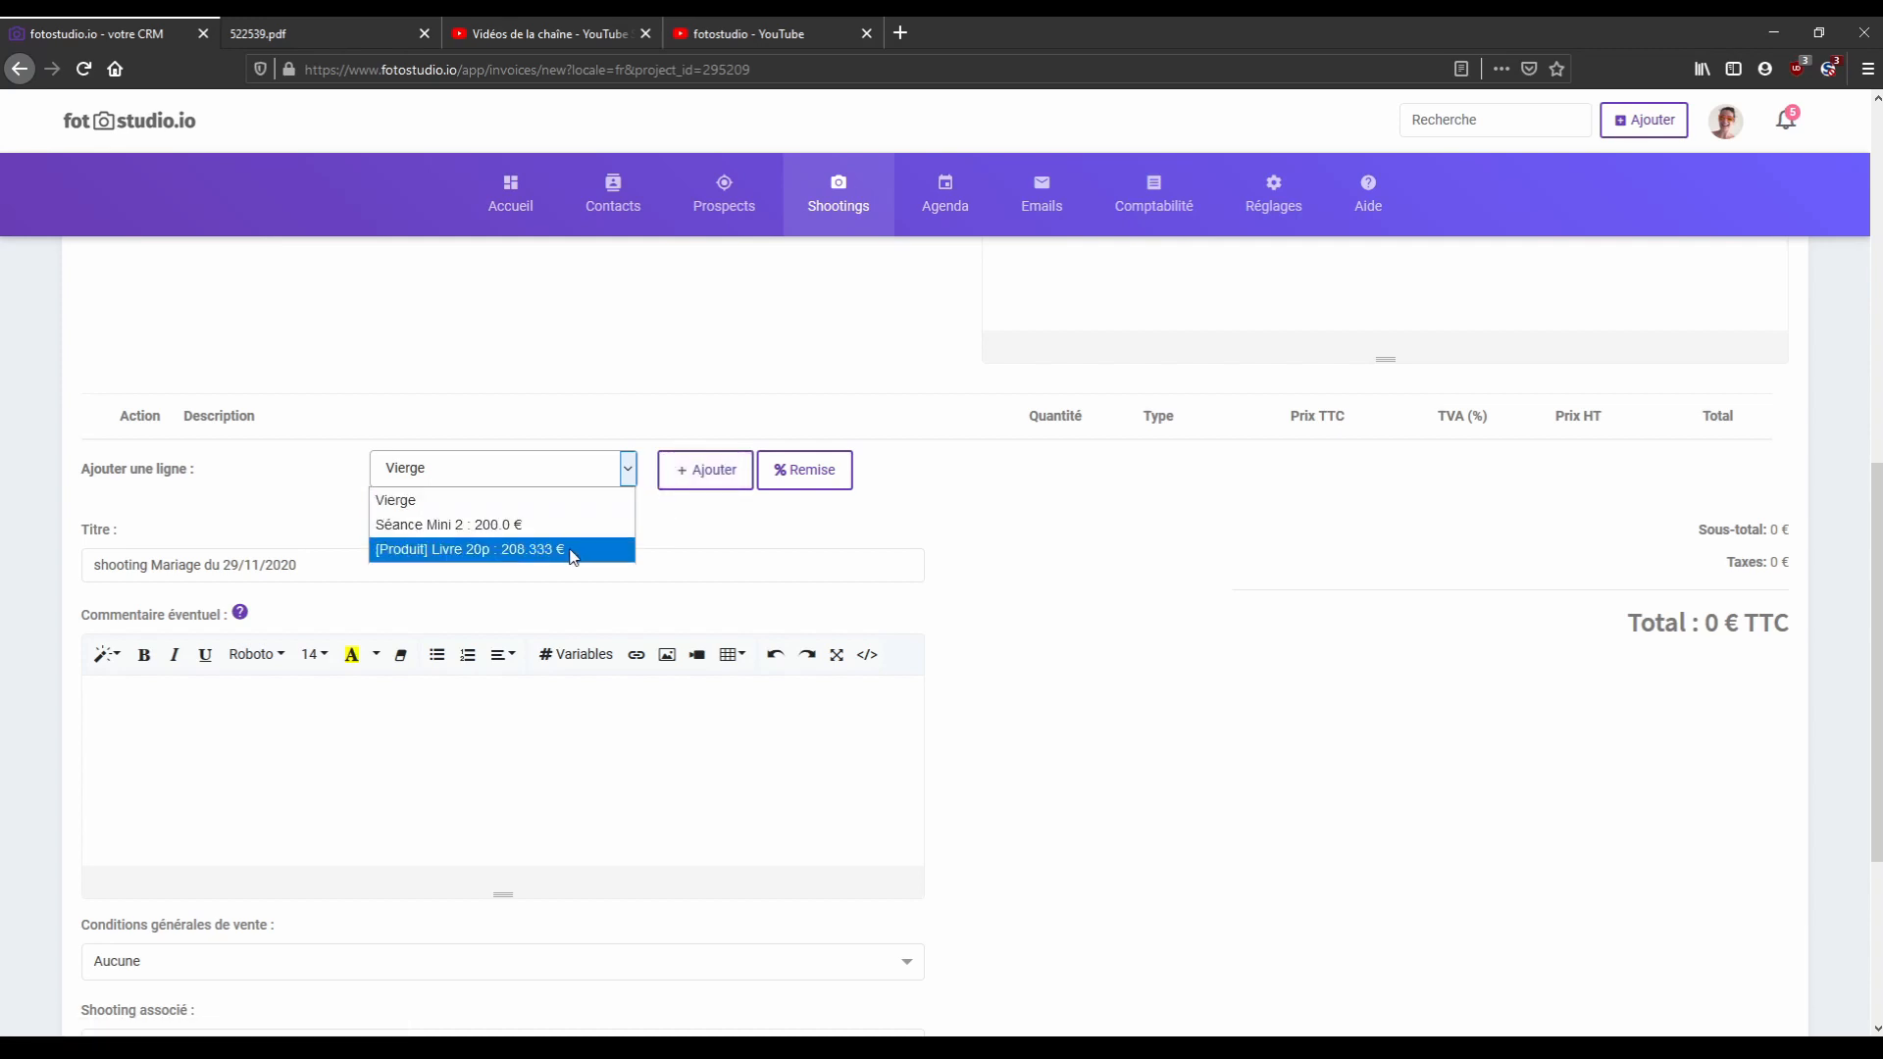
pyautogui.click(686, 473)
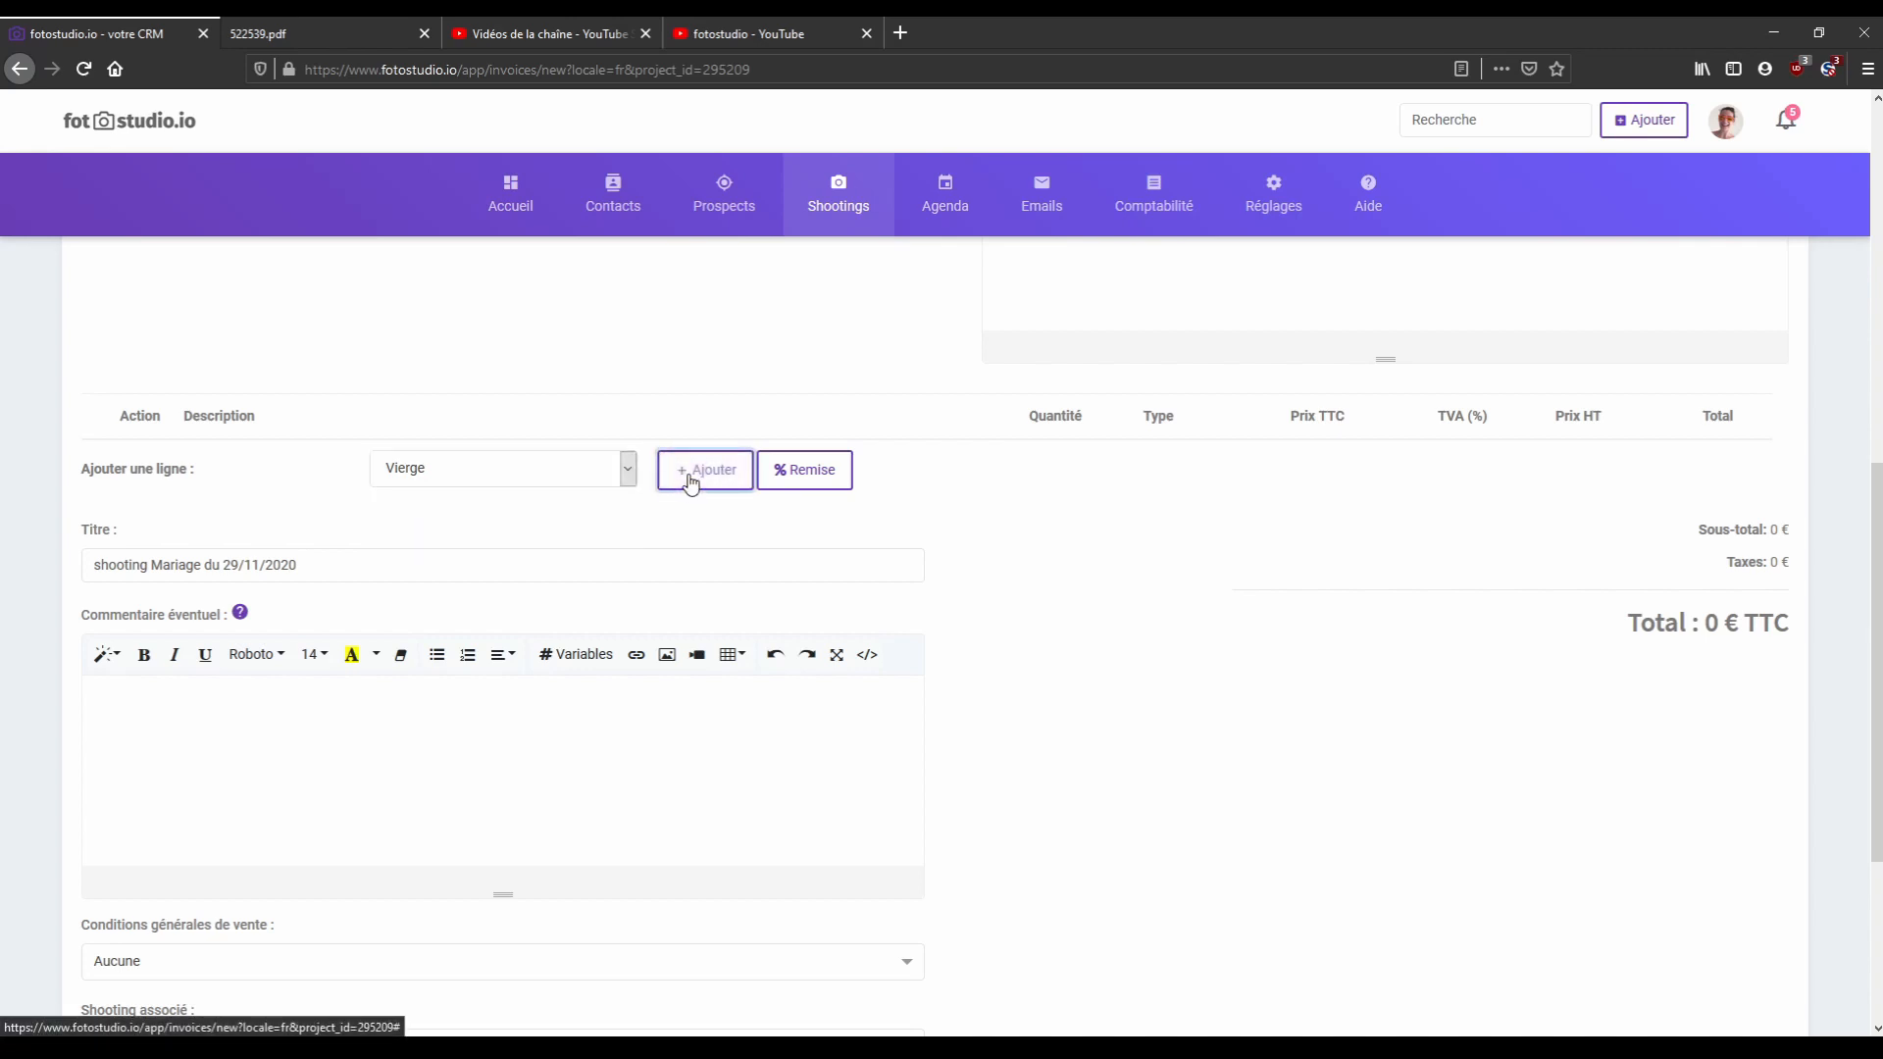
# Add an invoice line described as "Livre 200 photos" at 1500 € including tax, and review the title and remaining fields.
pyautogui.click(686, 473)
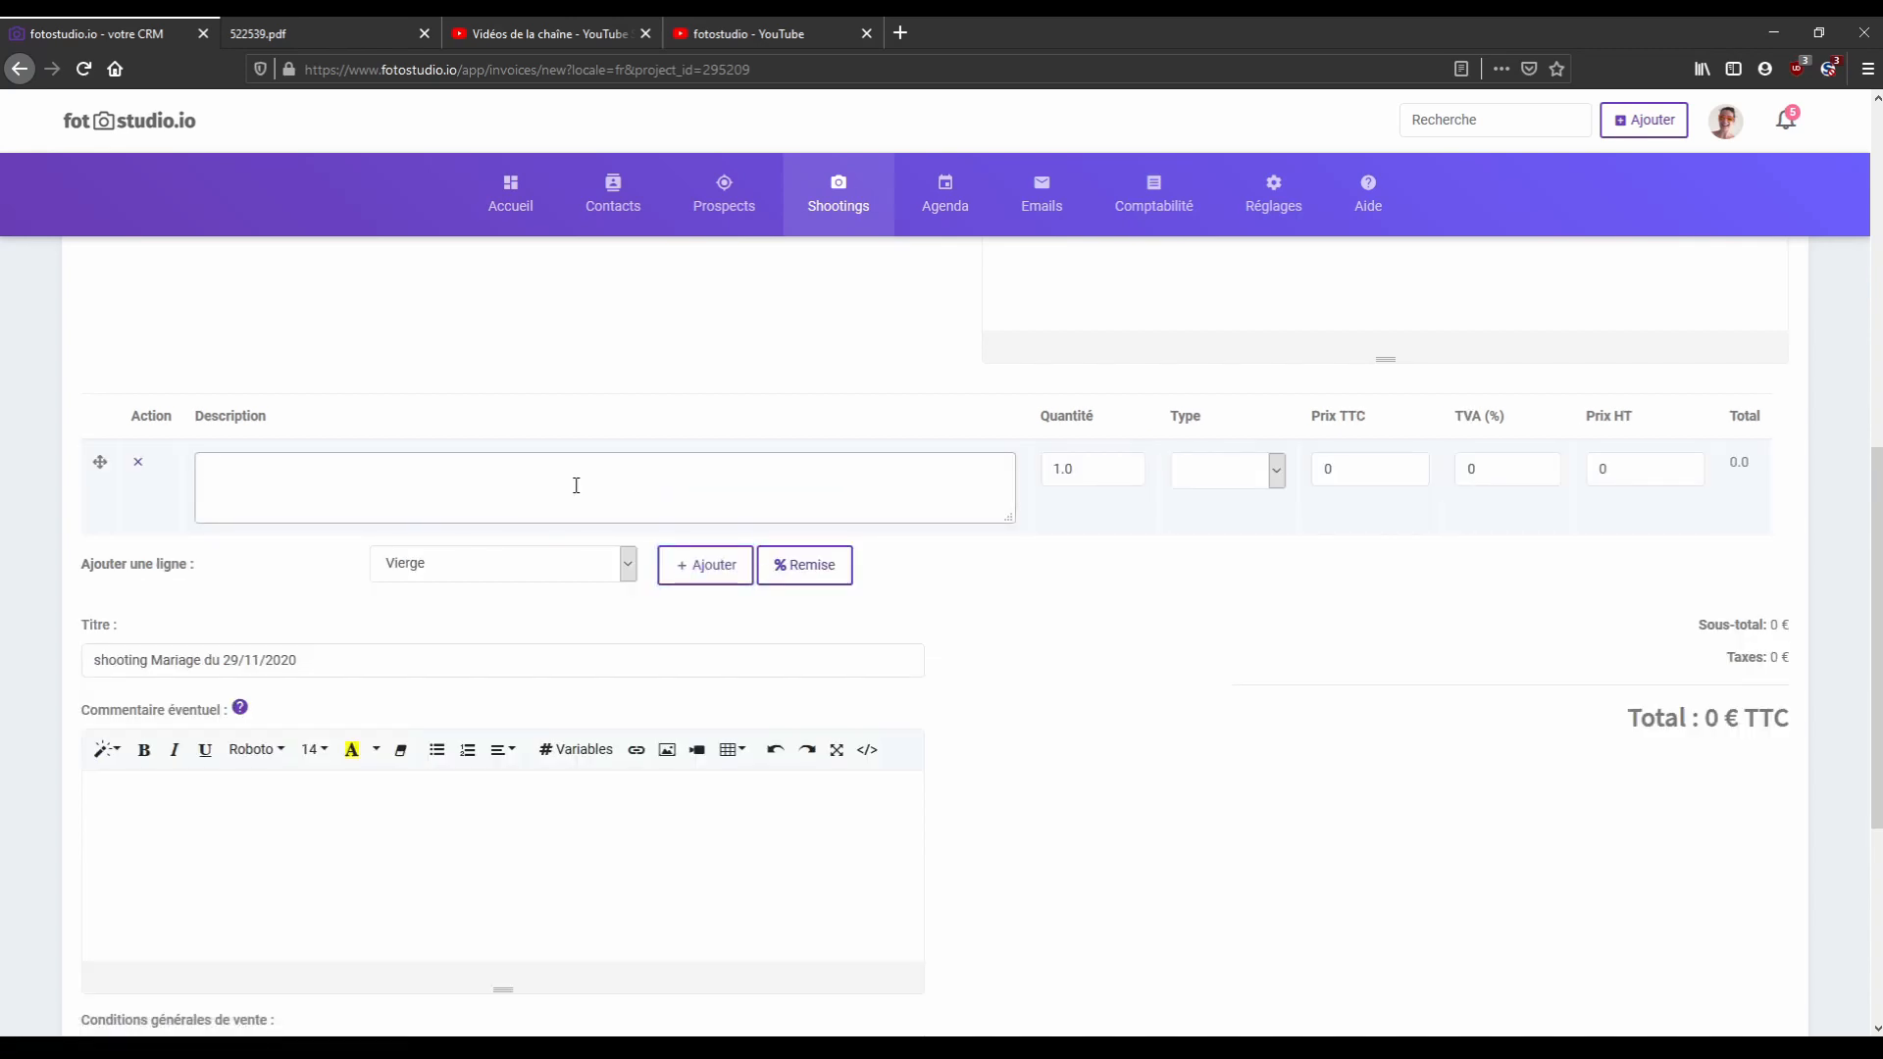
pyautogui.write('Livre 200 photos')
pyautogui.click(1355, 483)
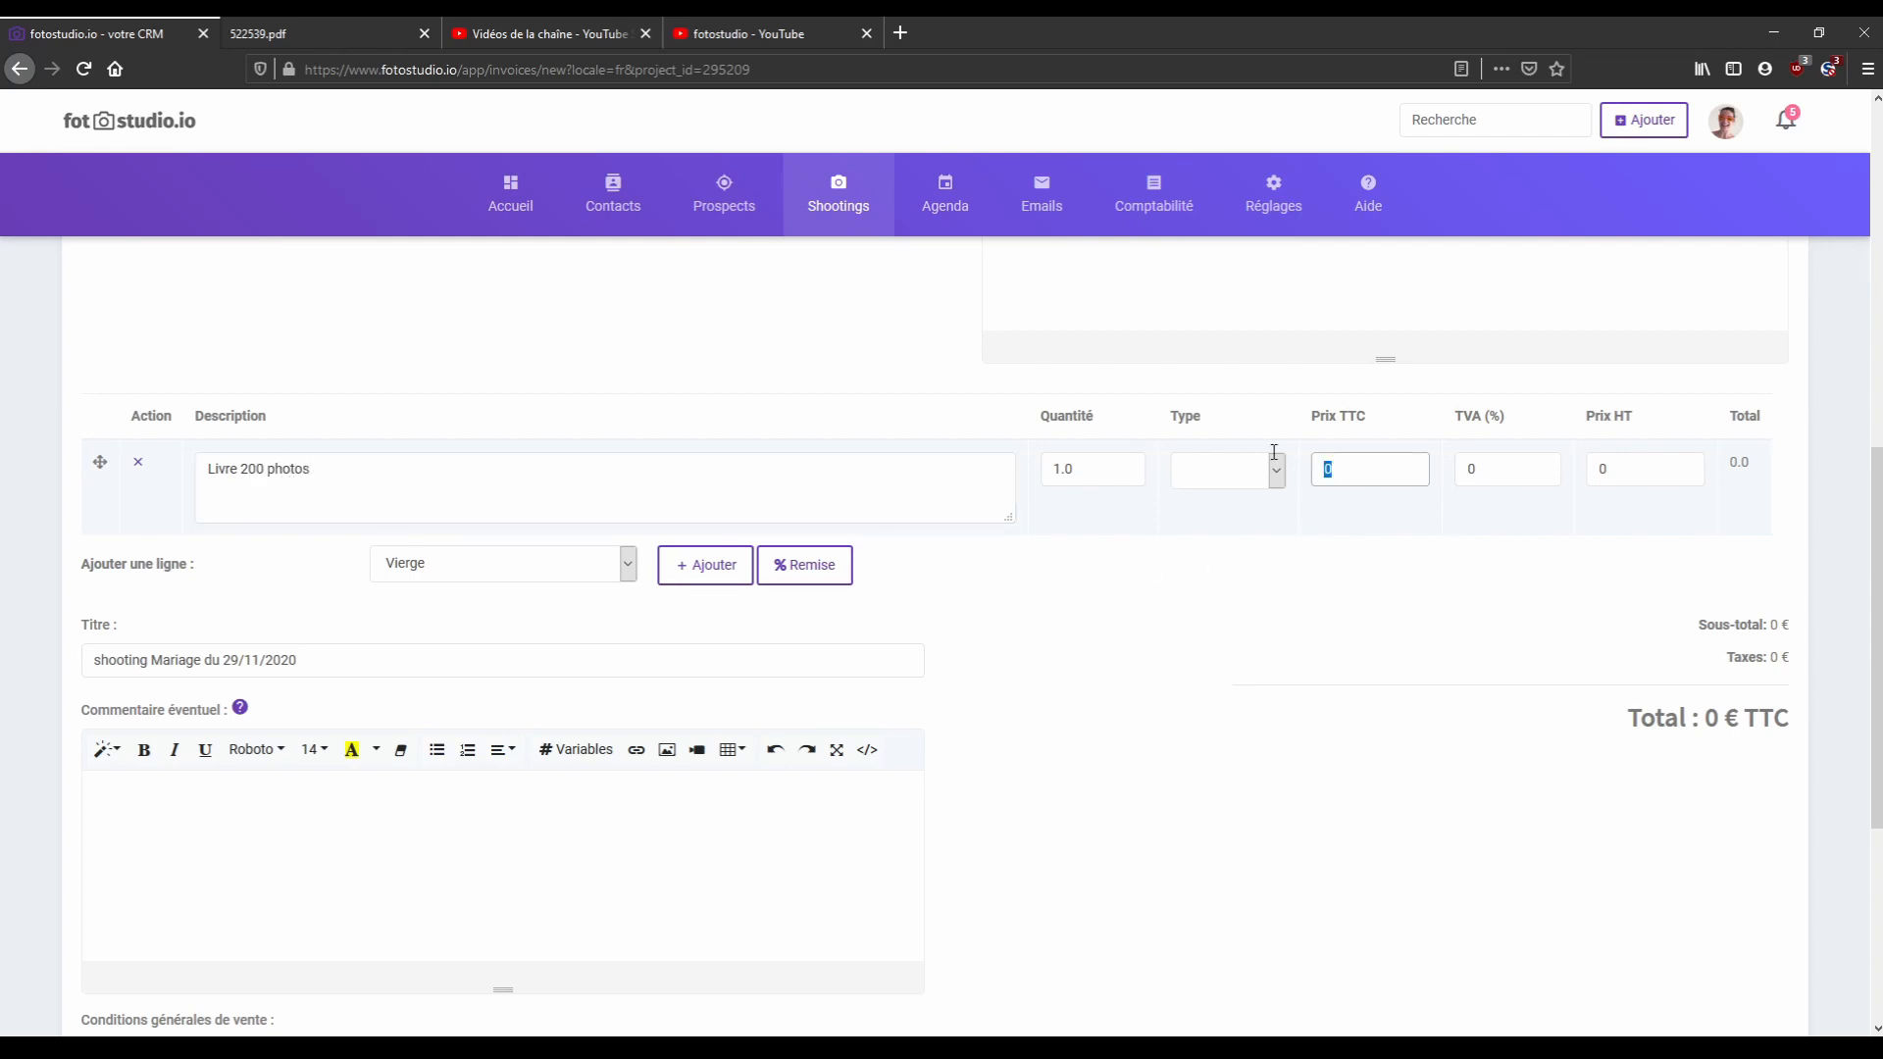
pyautogui.write('1500')
pyautogui.click(1328, 556)
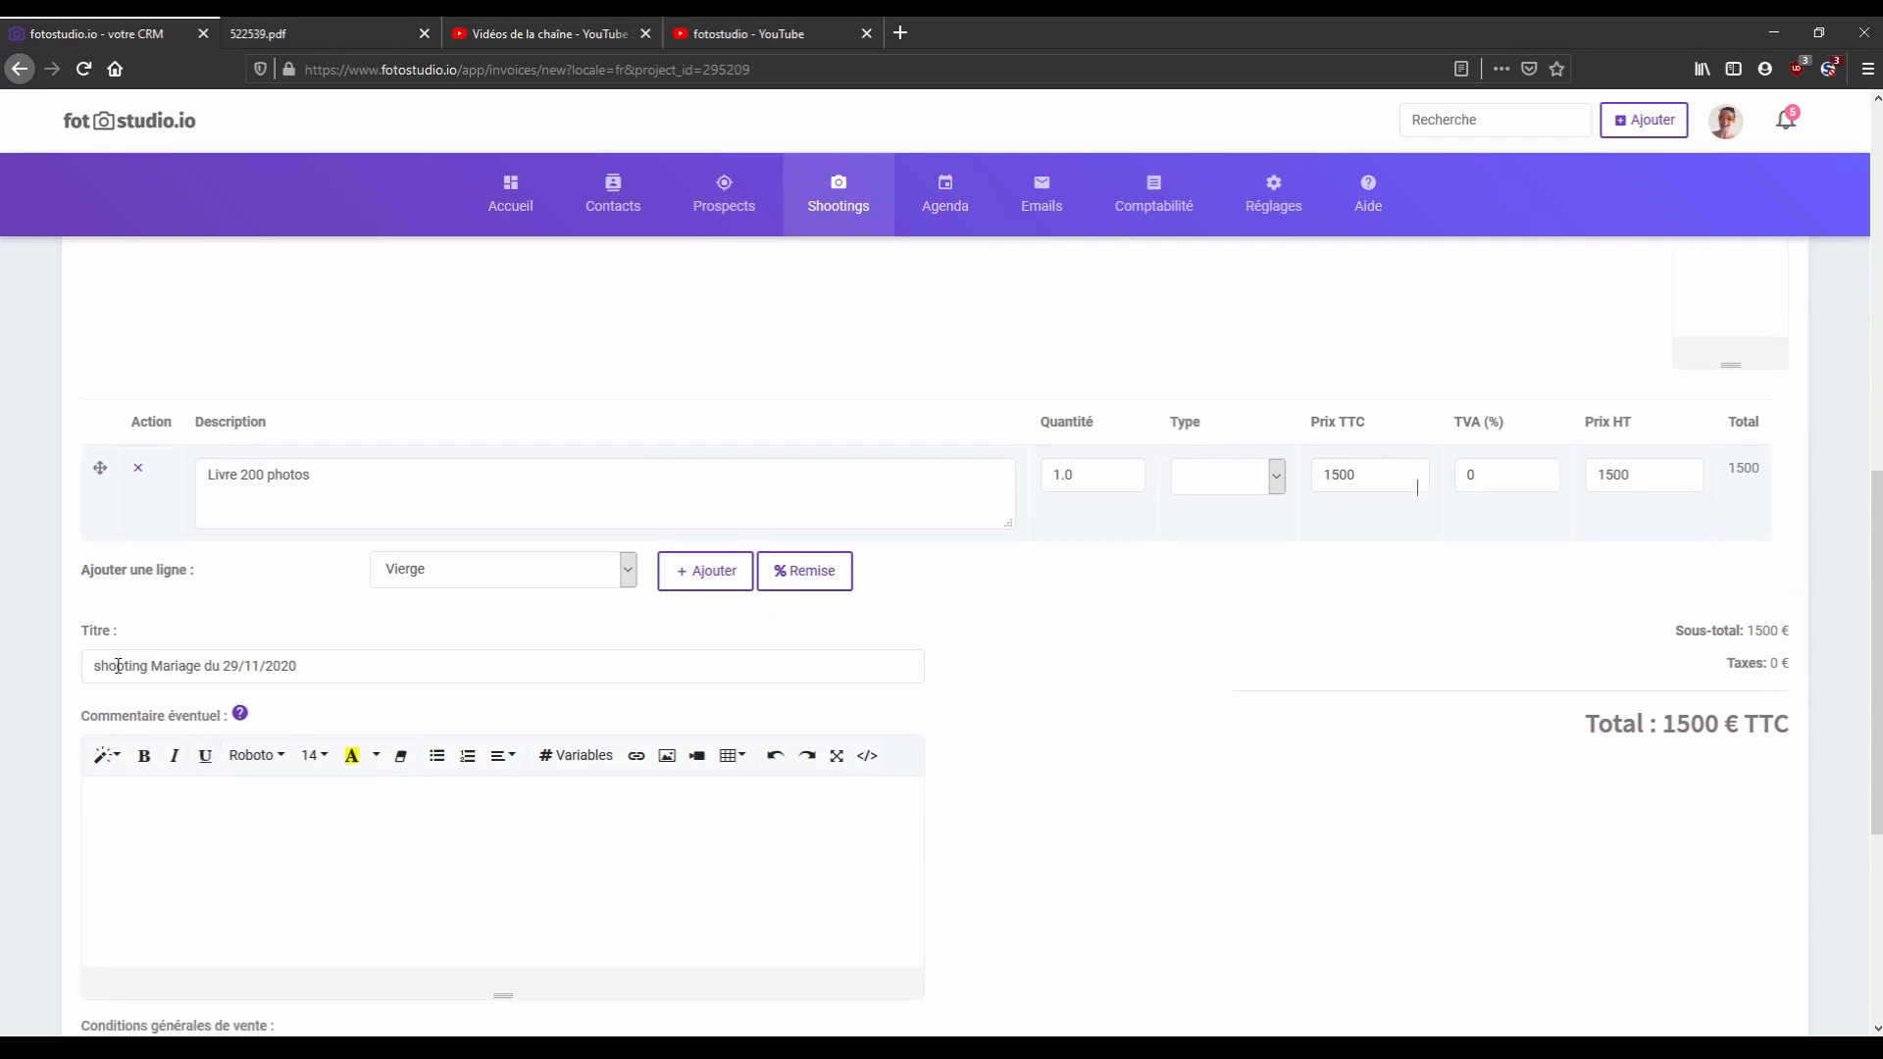
pyautogui.moveTo(165, 666); pyautogui.dragTo(335, 664)
pyautogui.scroll(-5, 1379, 849)
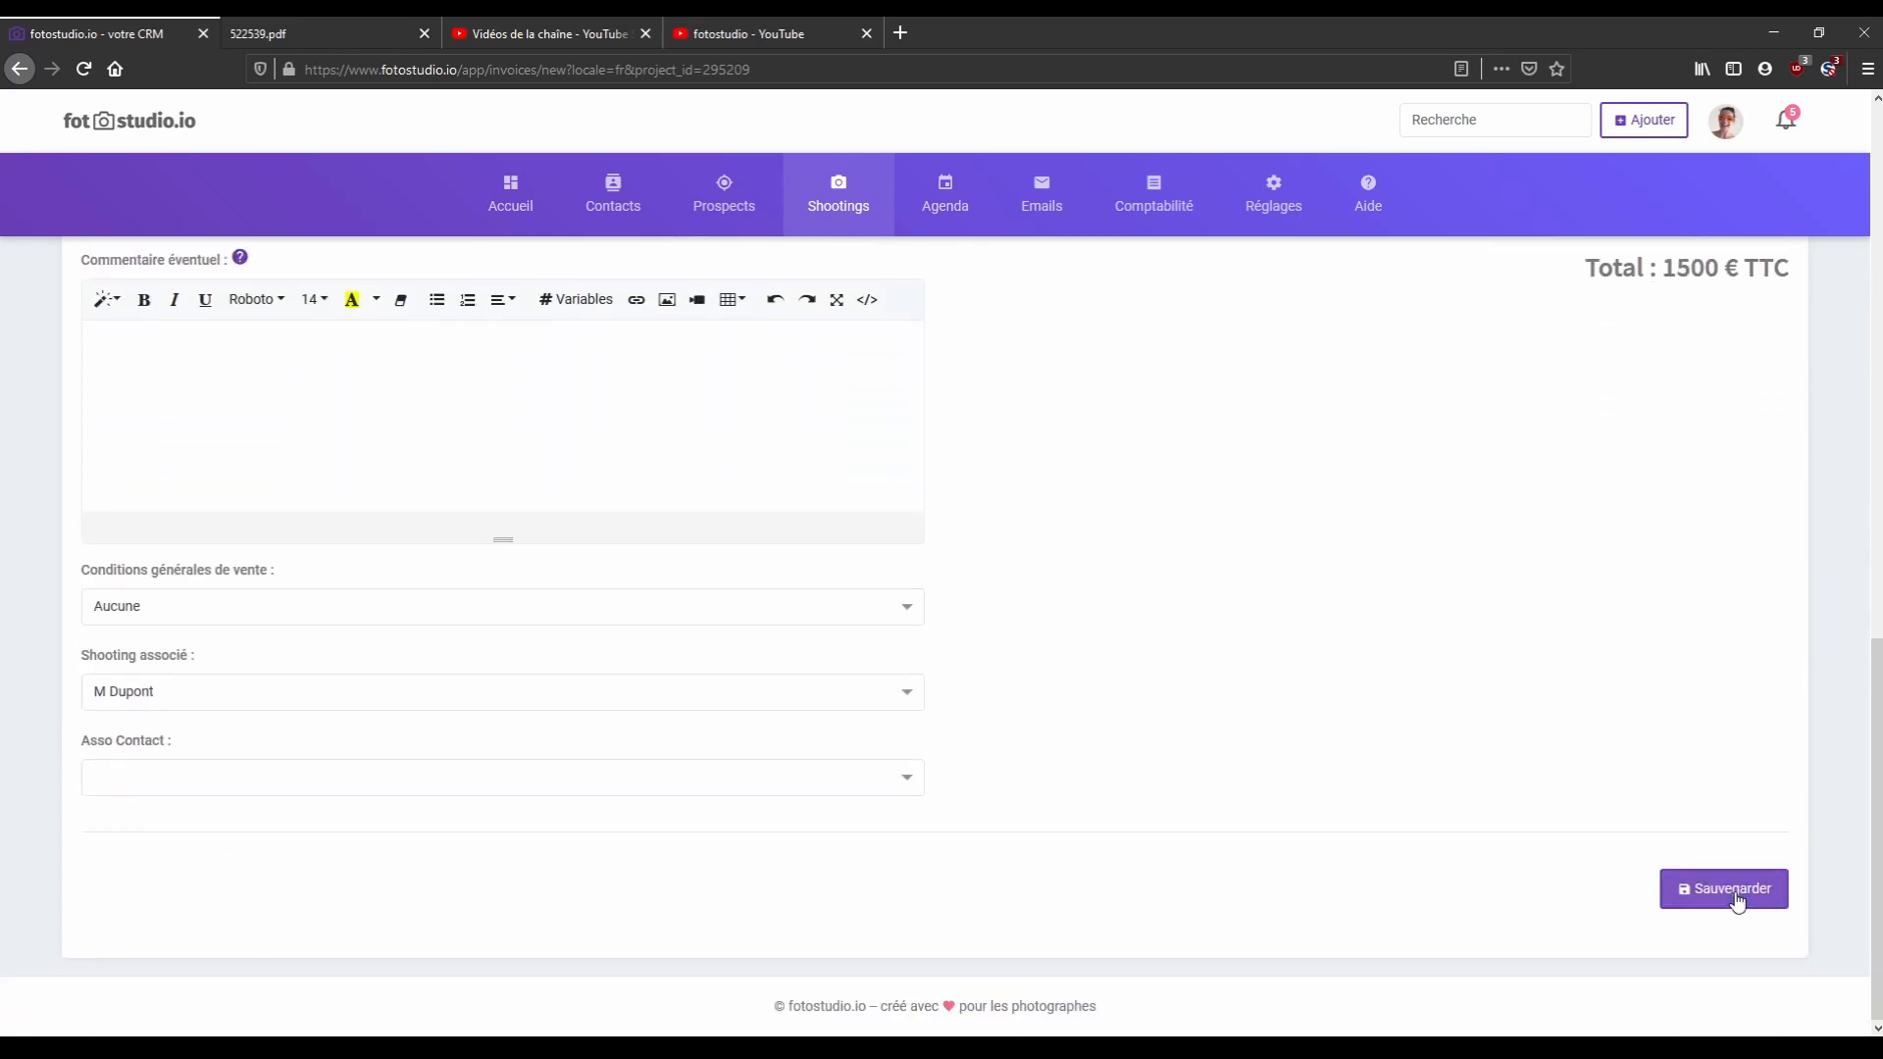
pyautogui.scroll(5, 1197, 647)
# Return to the invoice list and start a new invoice there for the newborn shooting instead of a contact.
pyautogui.moveTo(1238, 201)
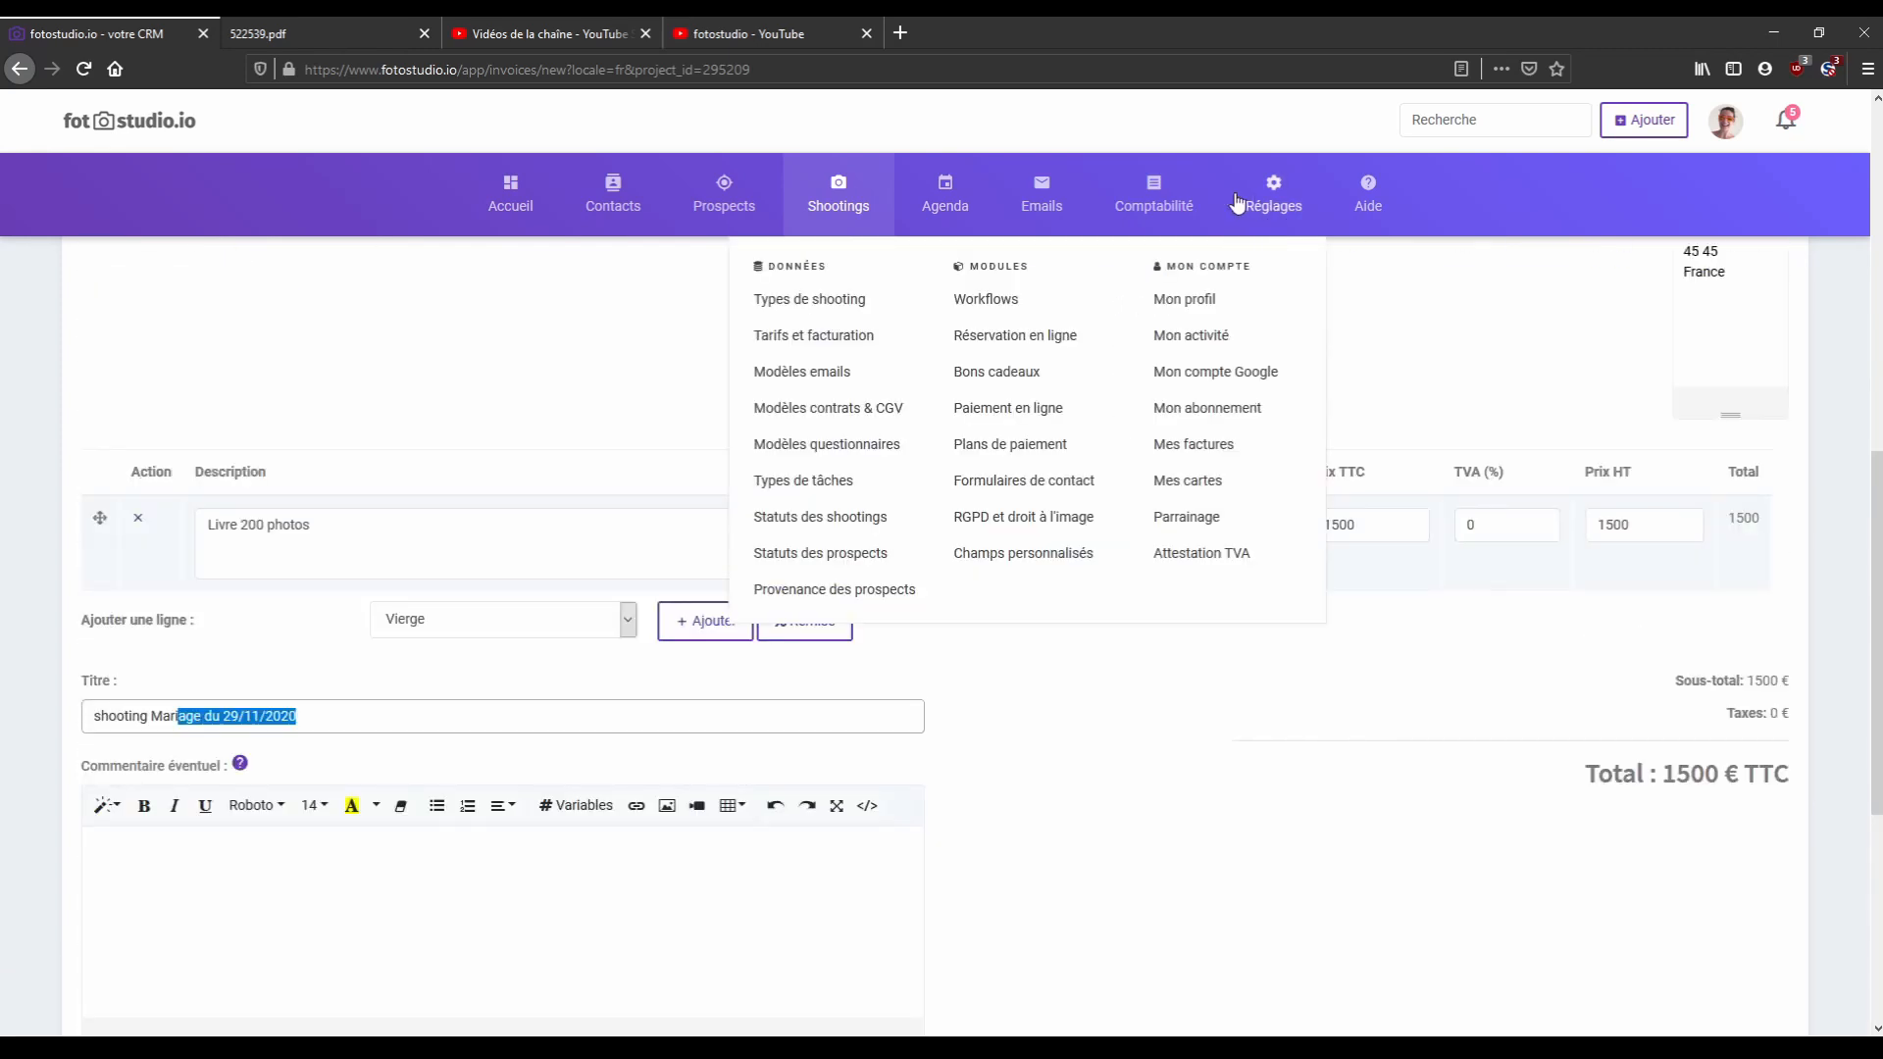
pyautogui.moveTo(1154, 201)
pyautogui.click(1143, 306)
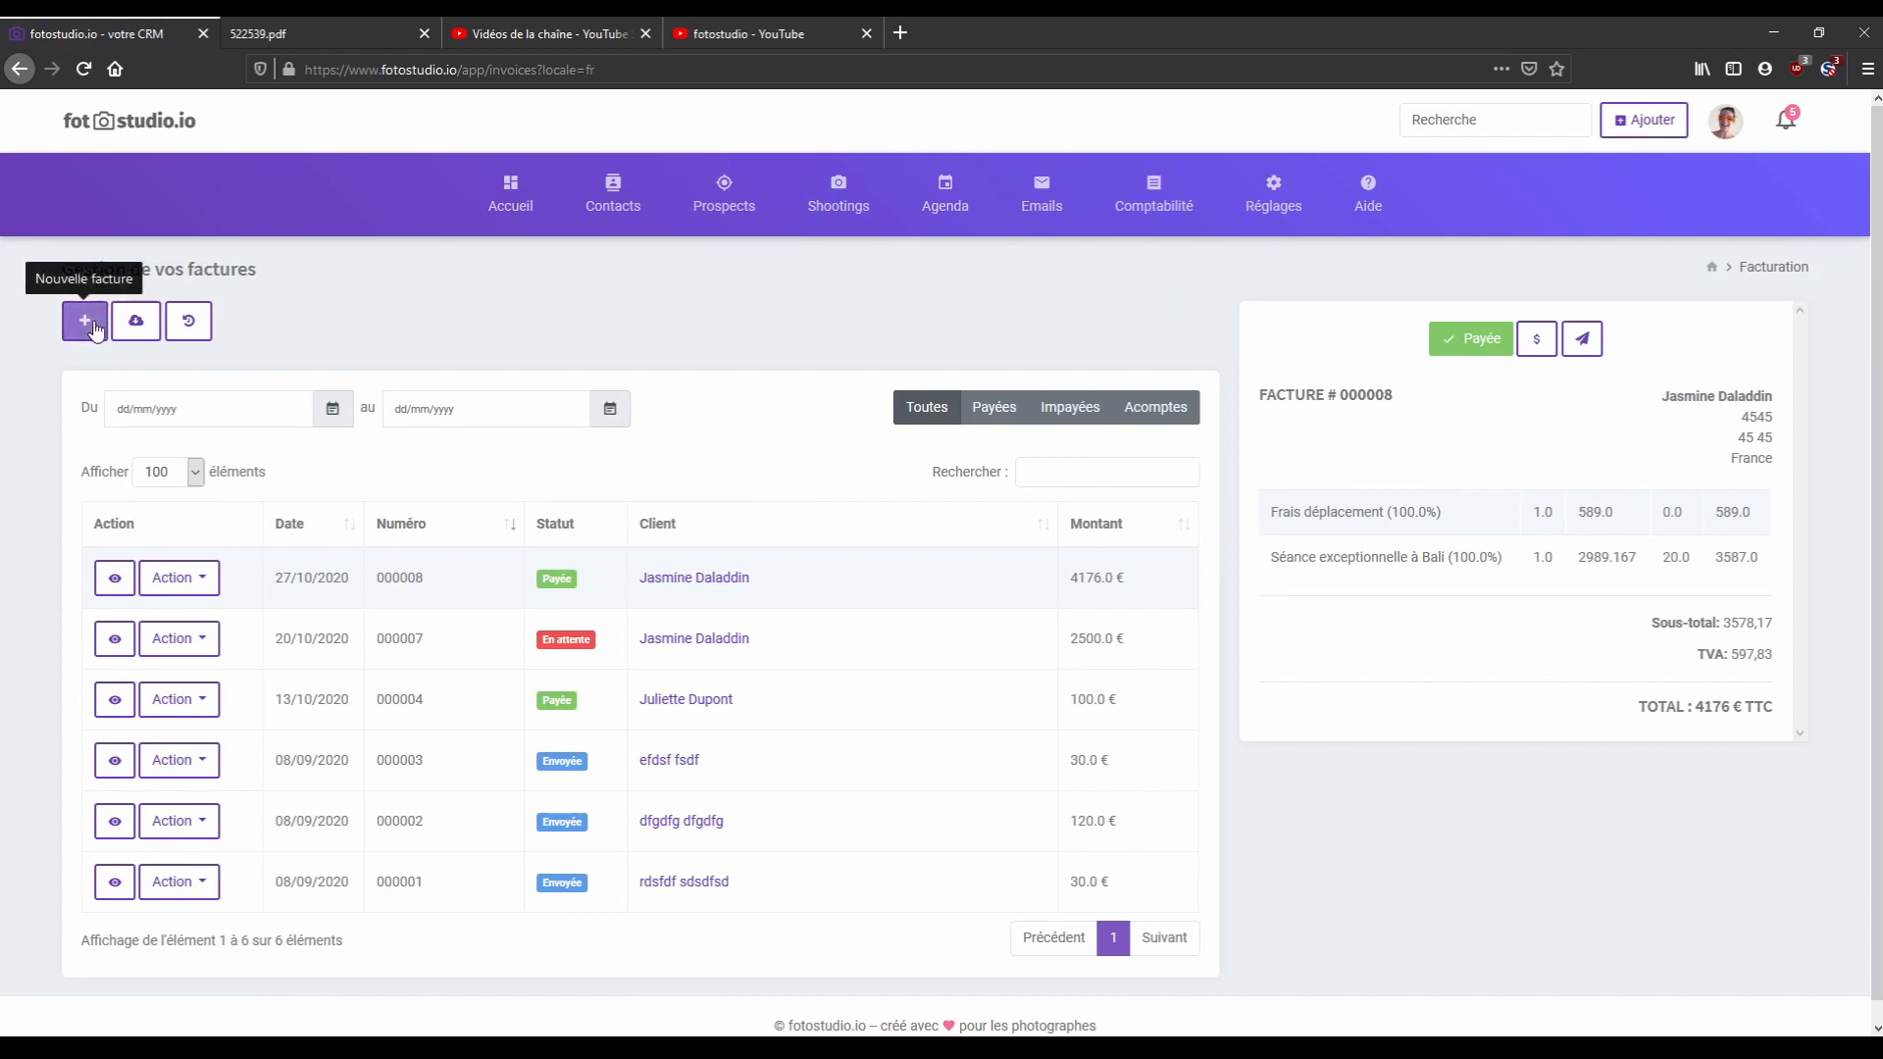
pyautogui.click(84, 324)
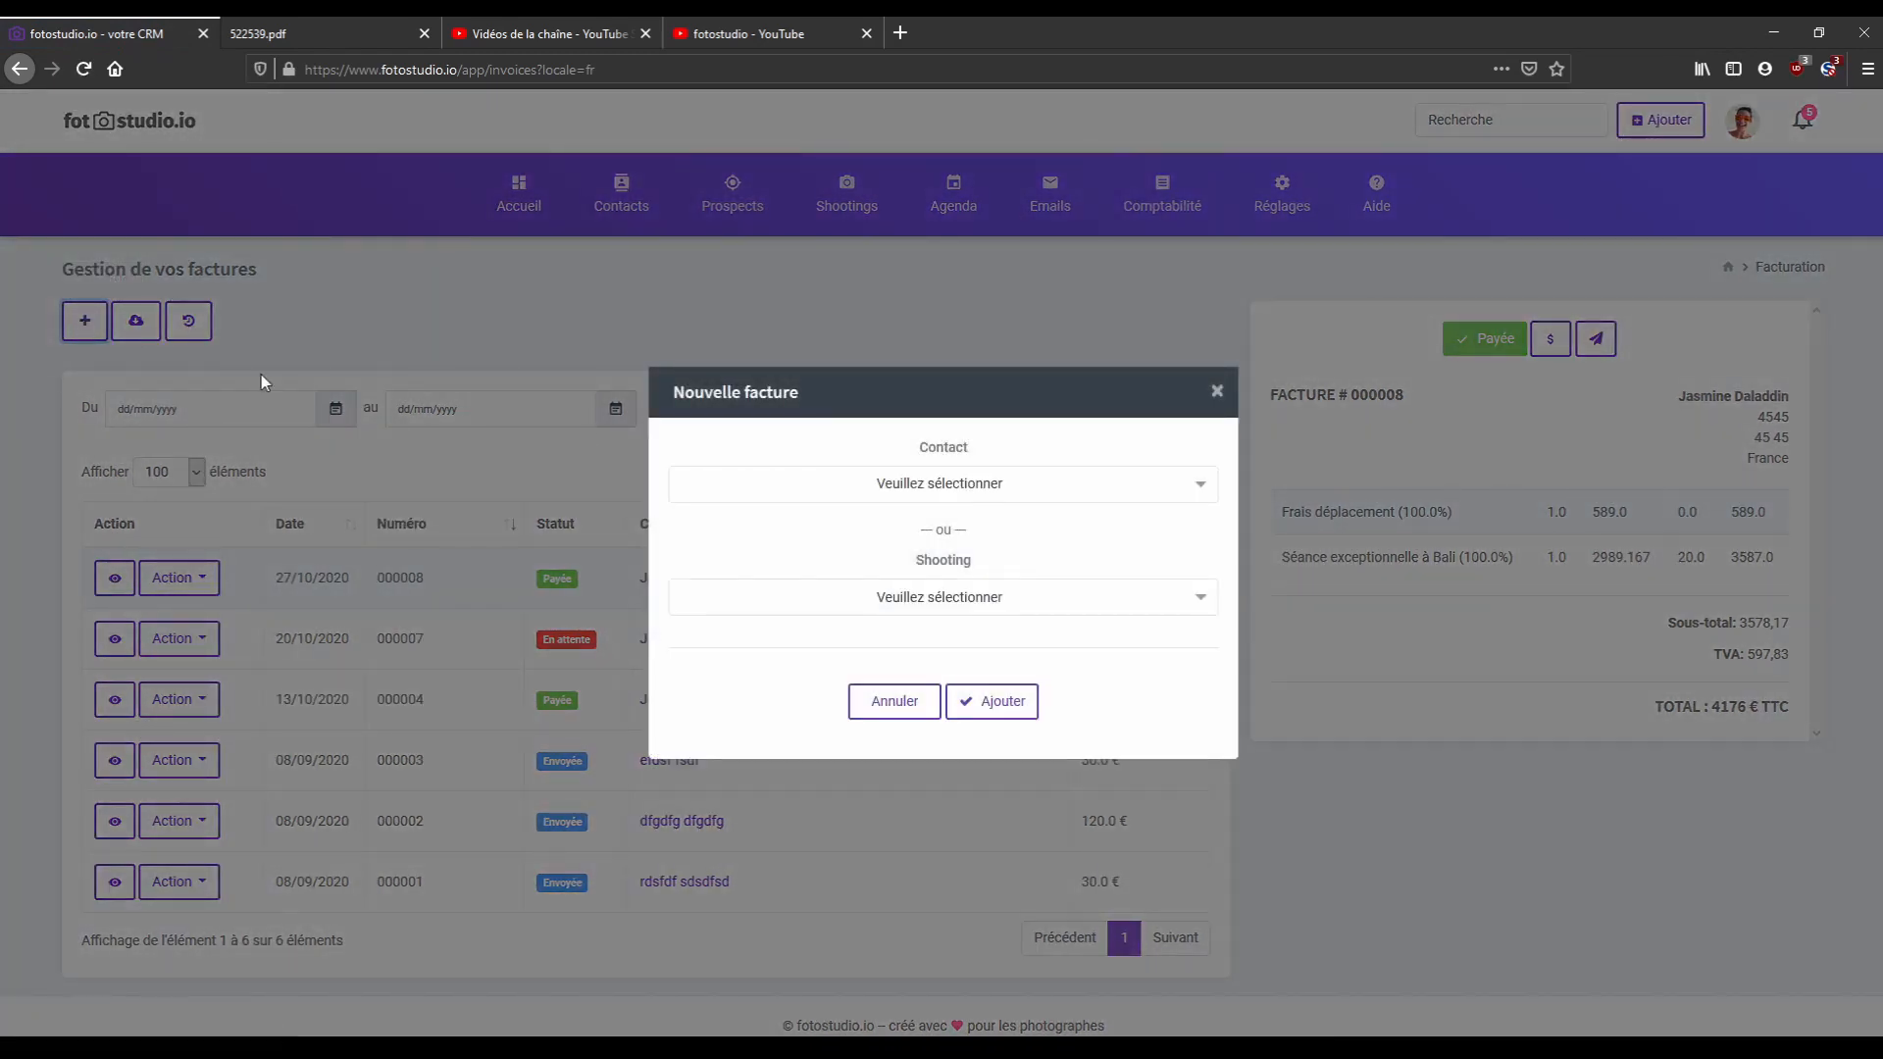
pyautogui.doubleClick(927, 449)
pyautogui.click(1035, 600)
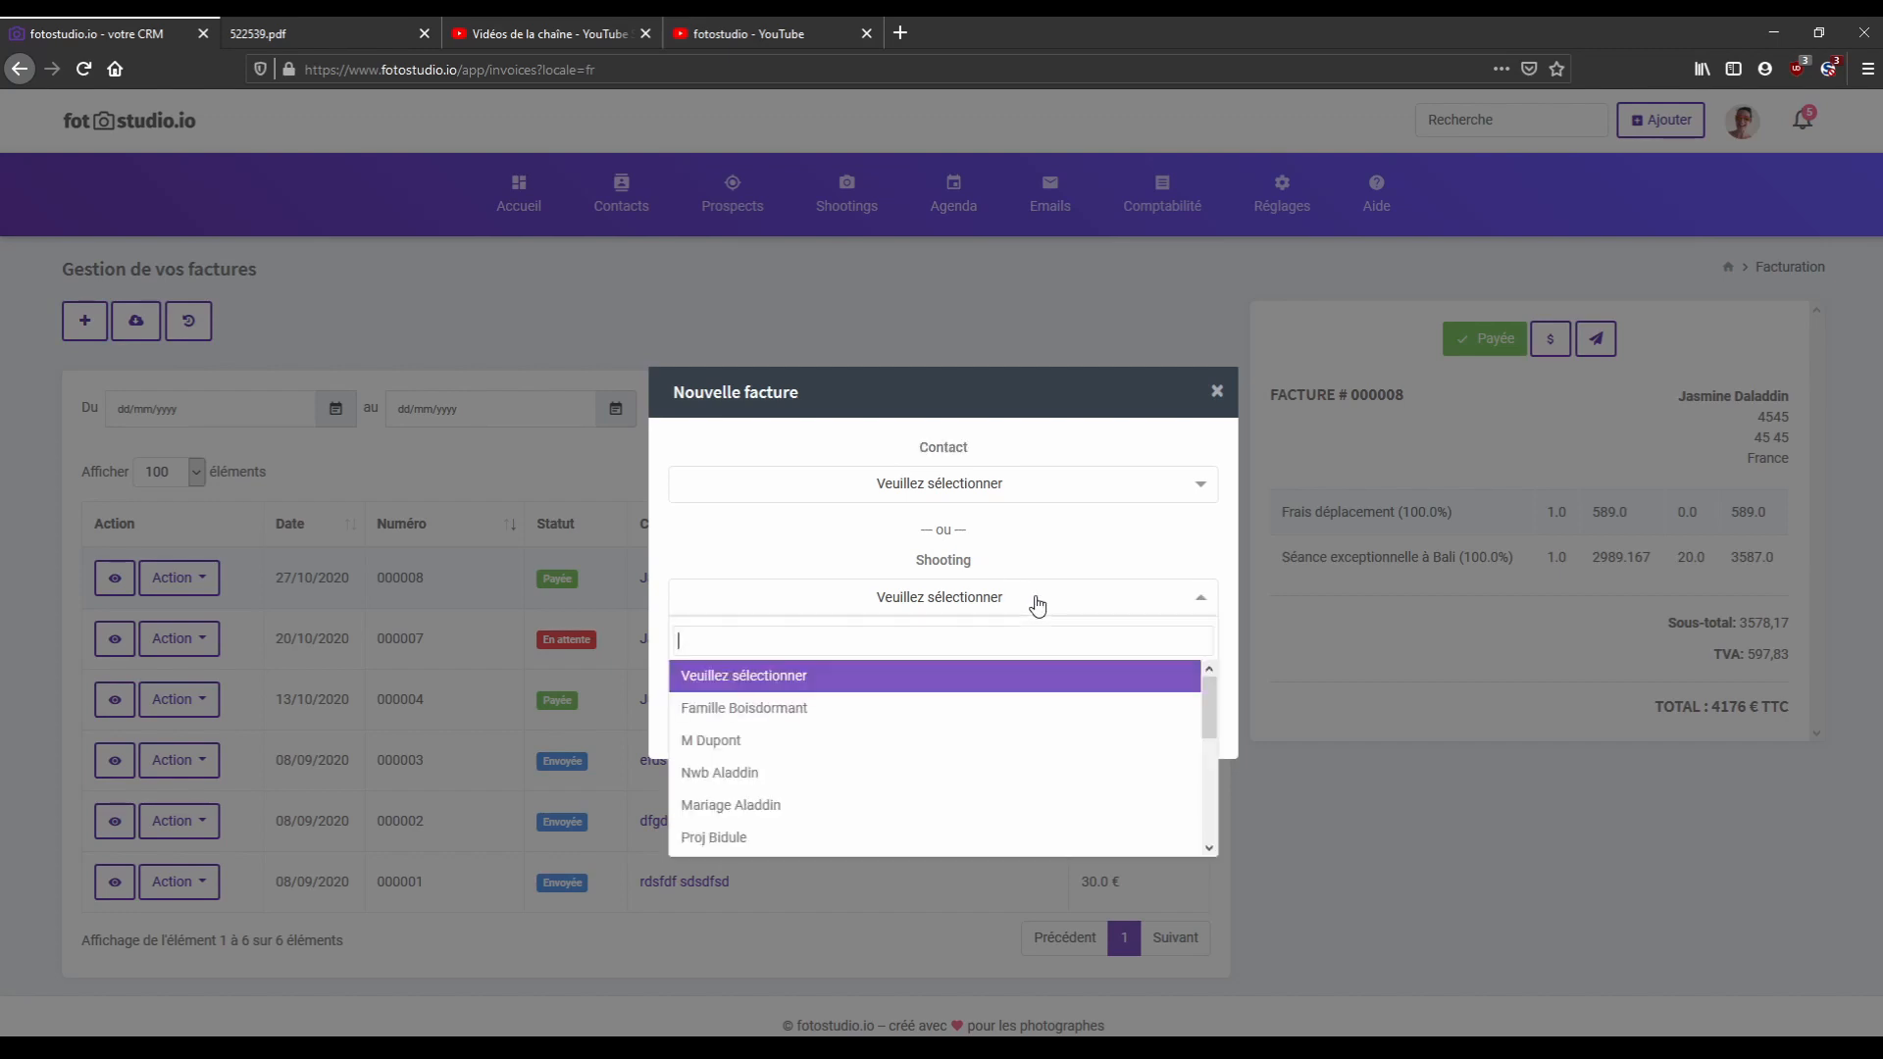
pyautogui.click(819, 773)
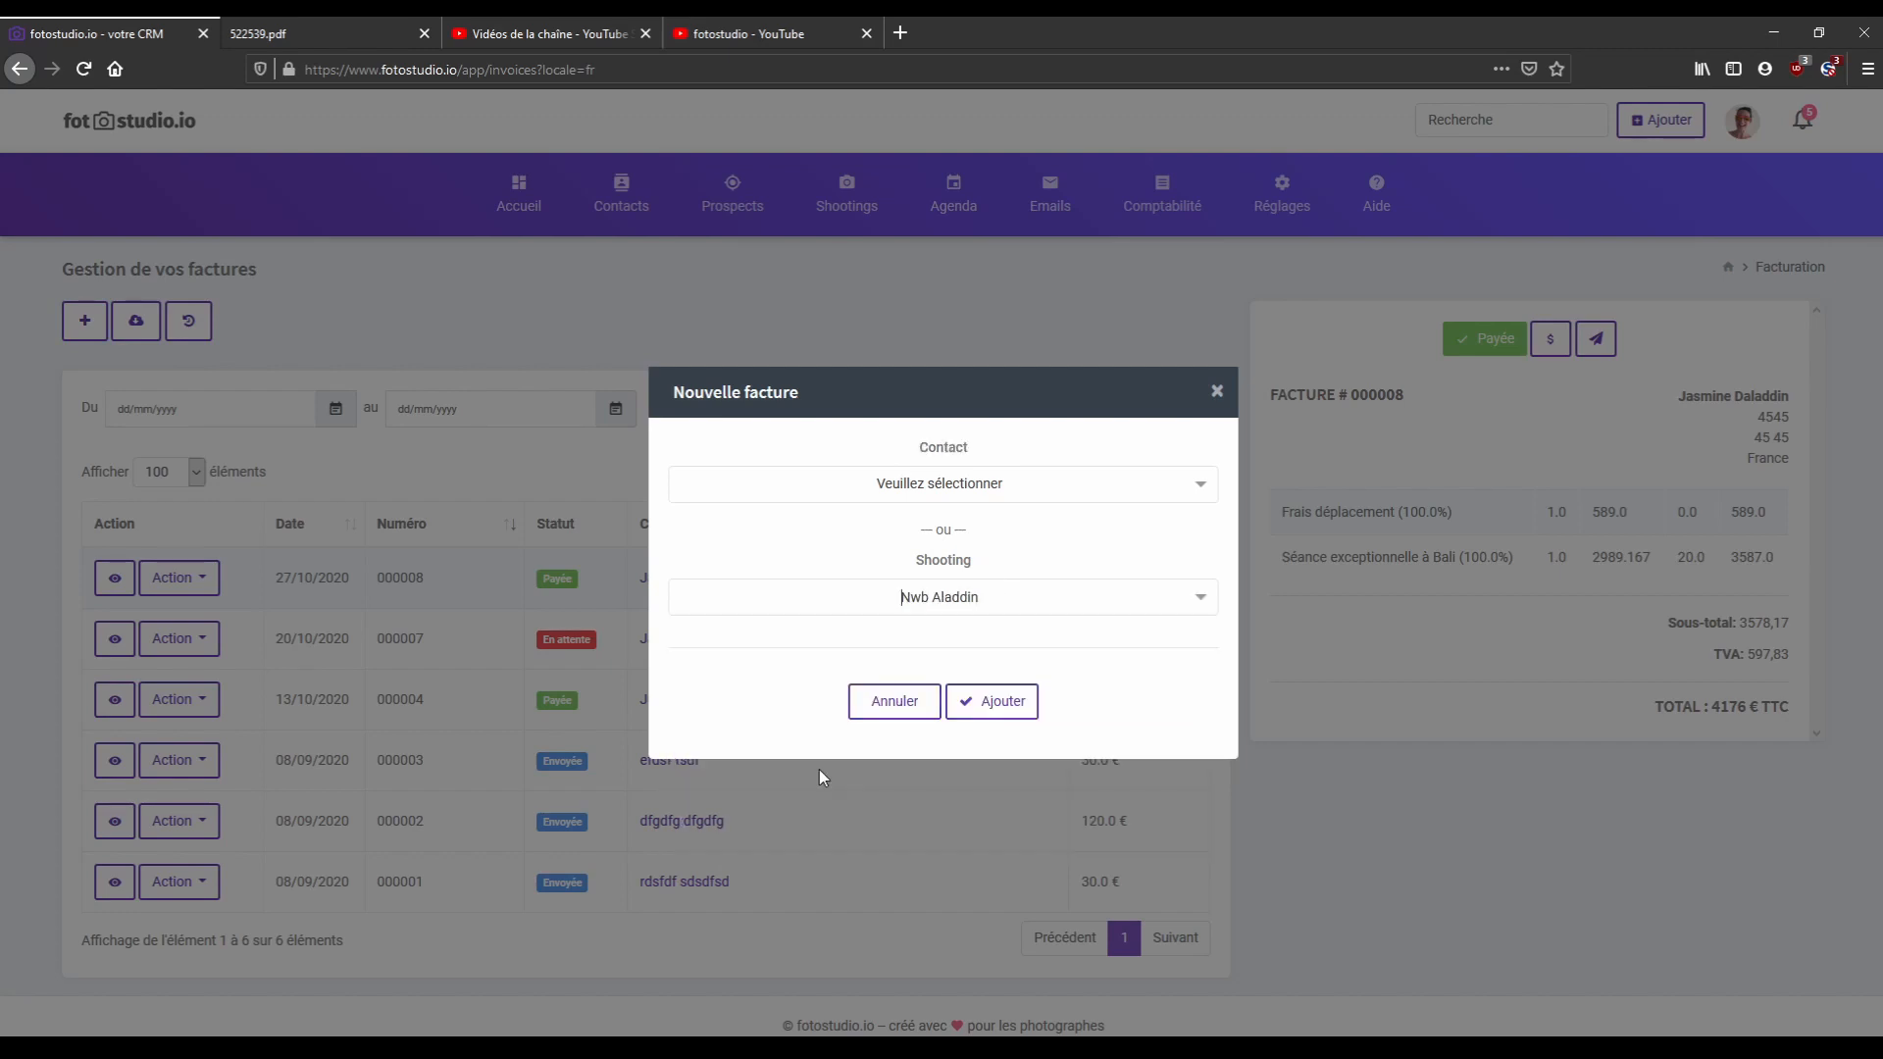
pyautogui.click(993, 702)
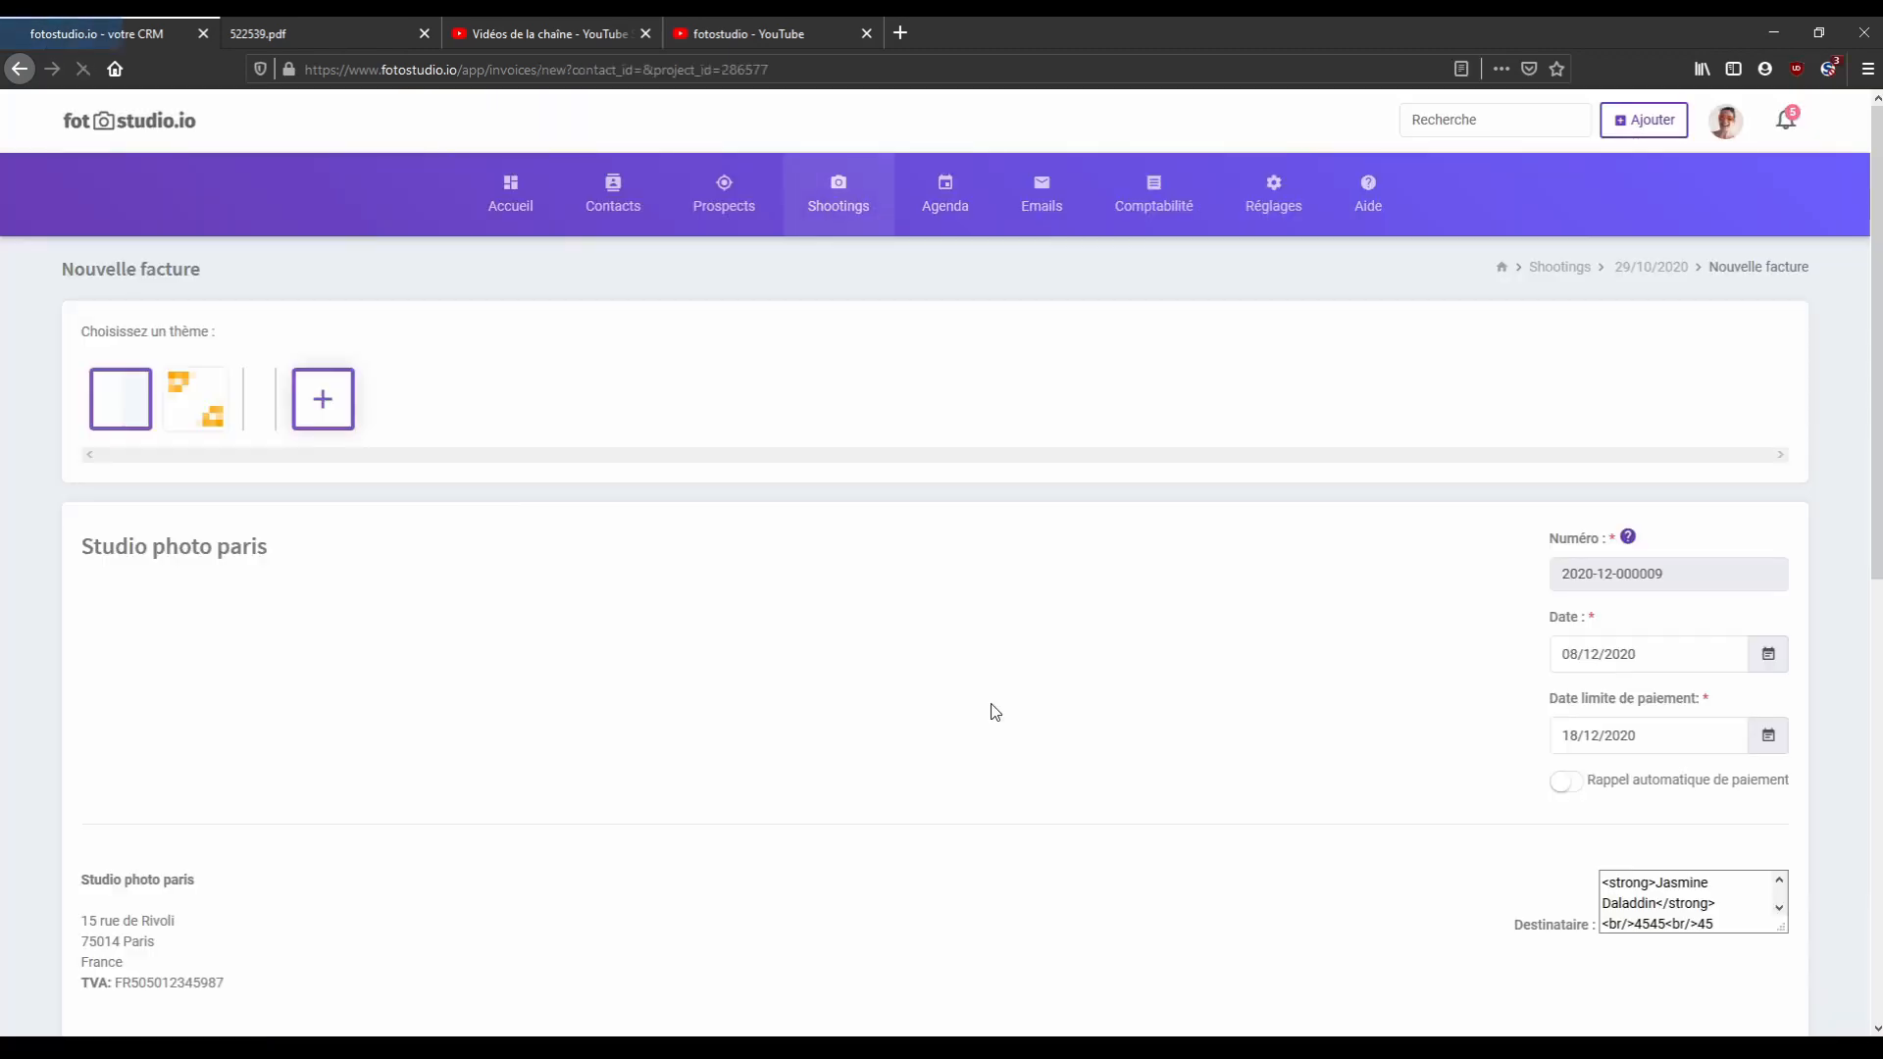
# Look over the newborn shooting's new invoice form, including its line area, title, recipient and dates.
pyautogui.scroll(-6, 868, 677)
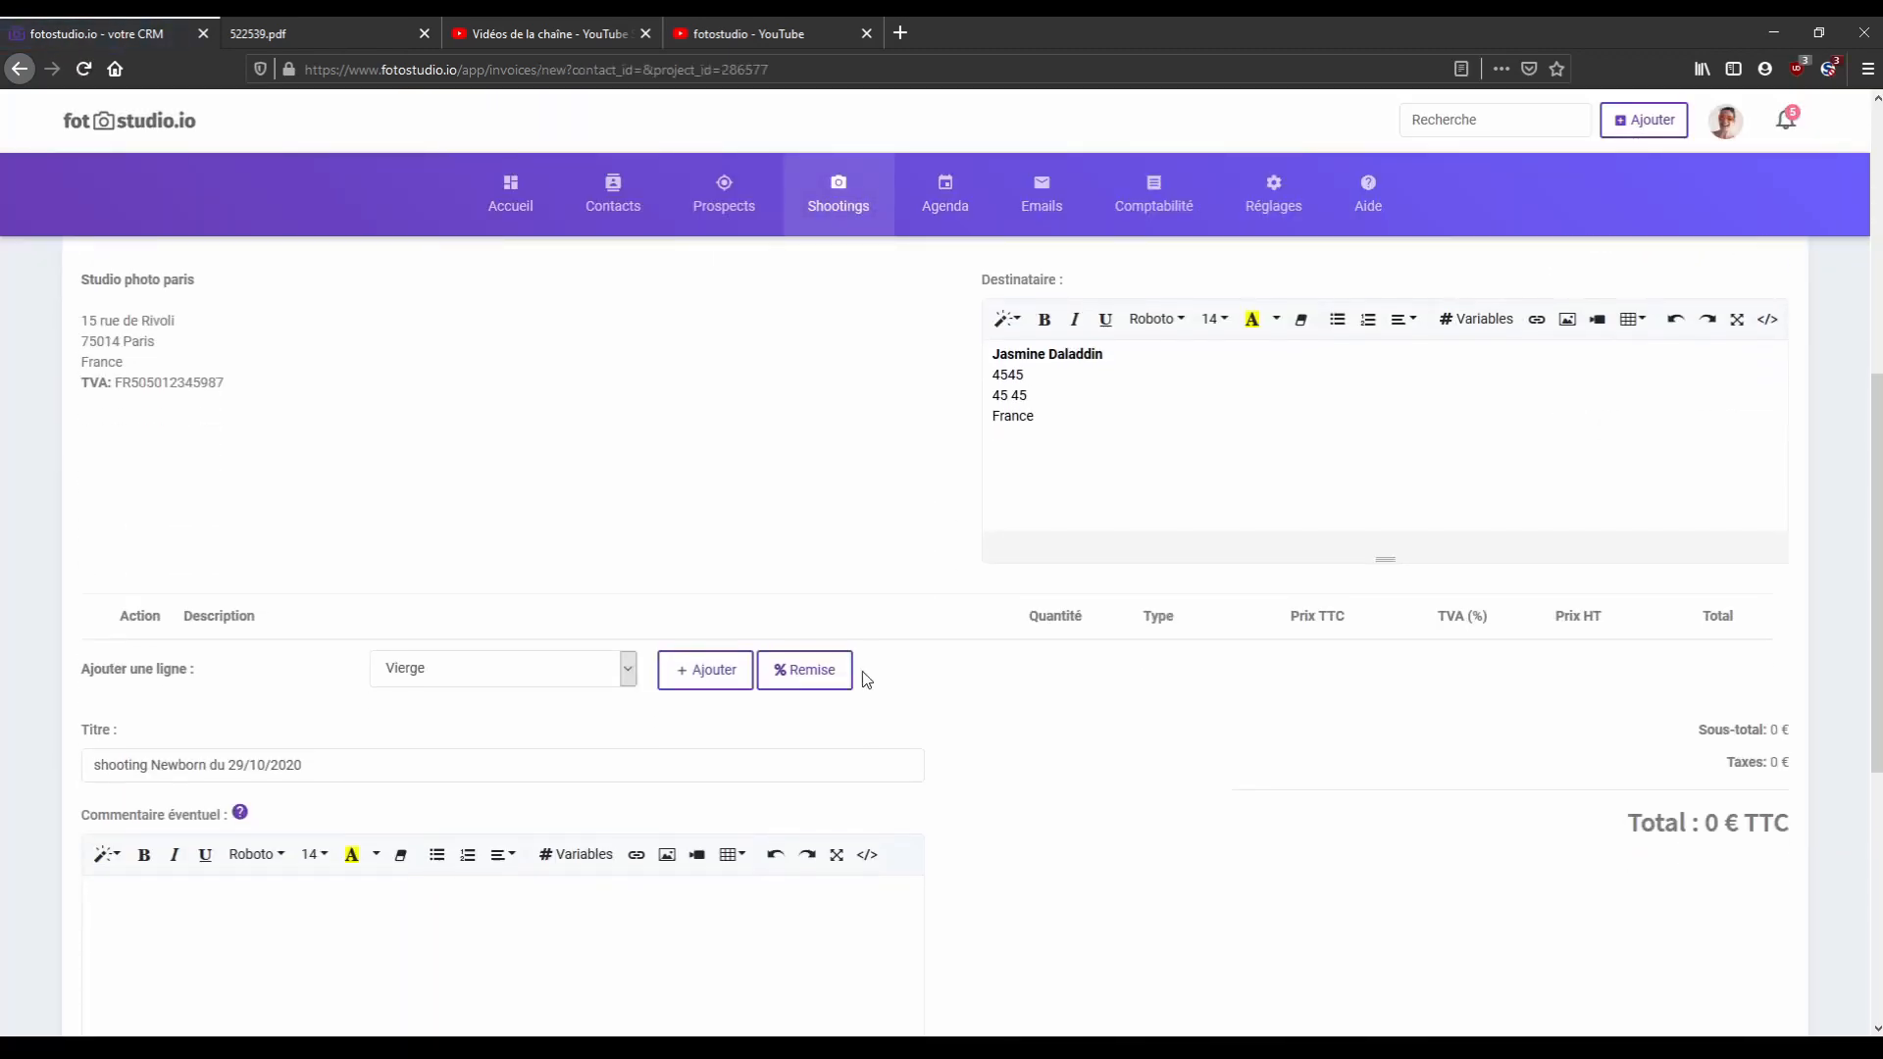
pyautogui.scroll(-1, 748, 664)
pyautogui.moveTo(88, 665); pyautogui.dragTo(445, 657)
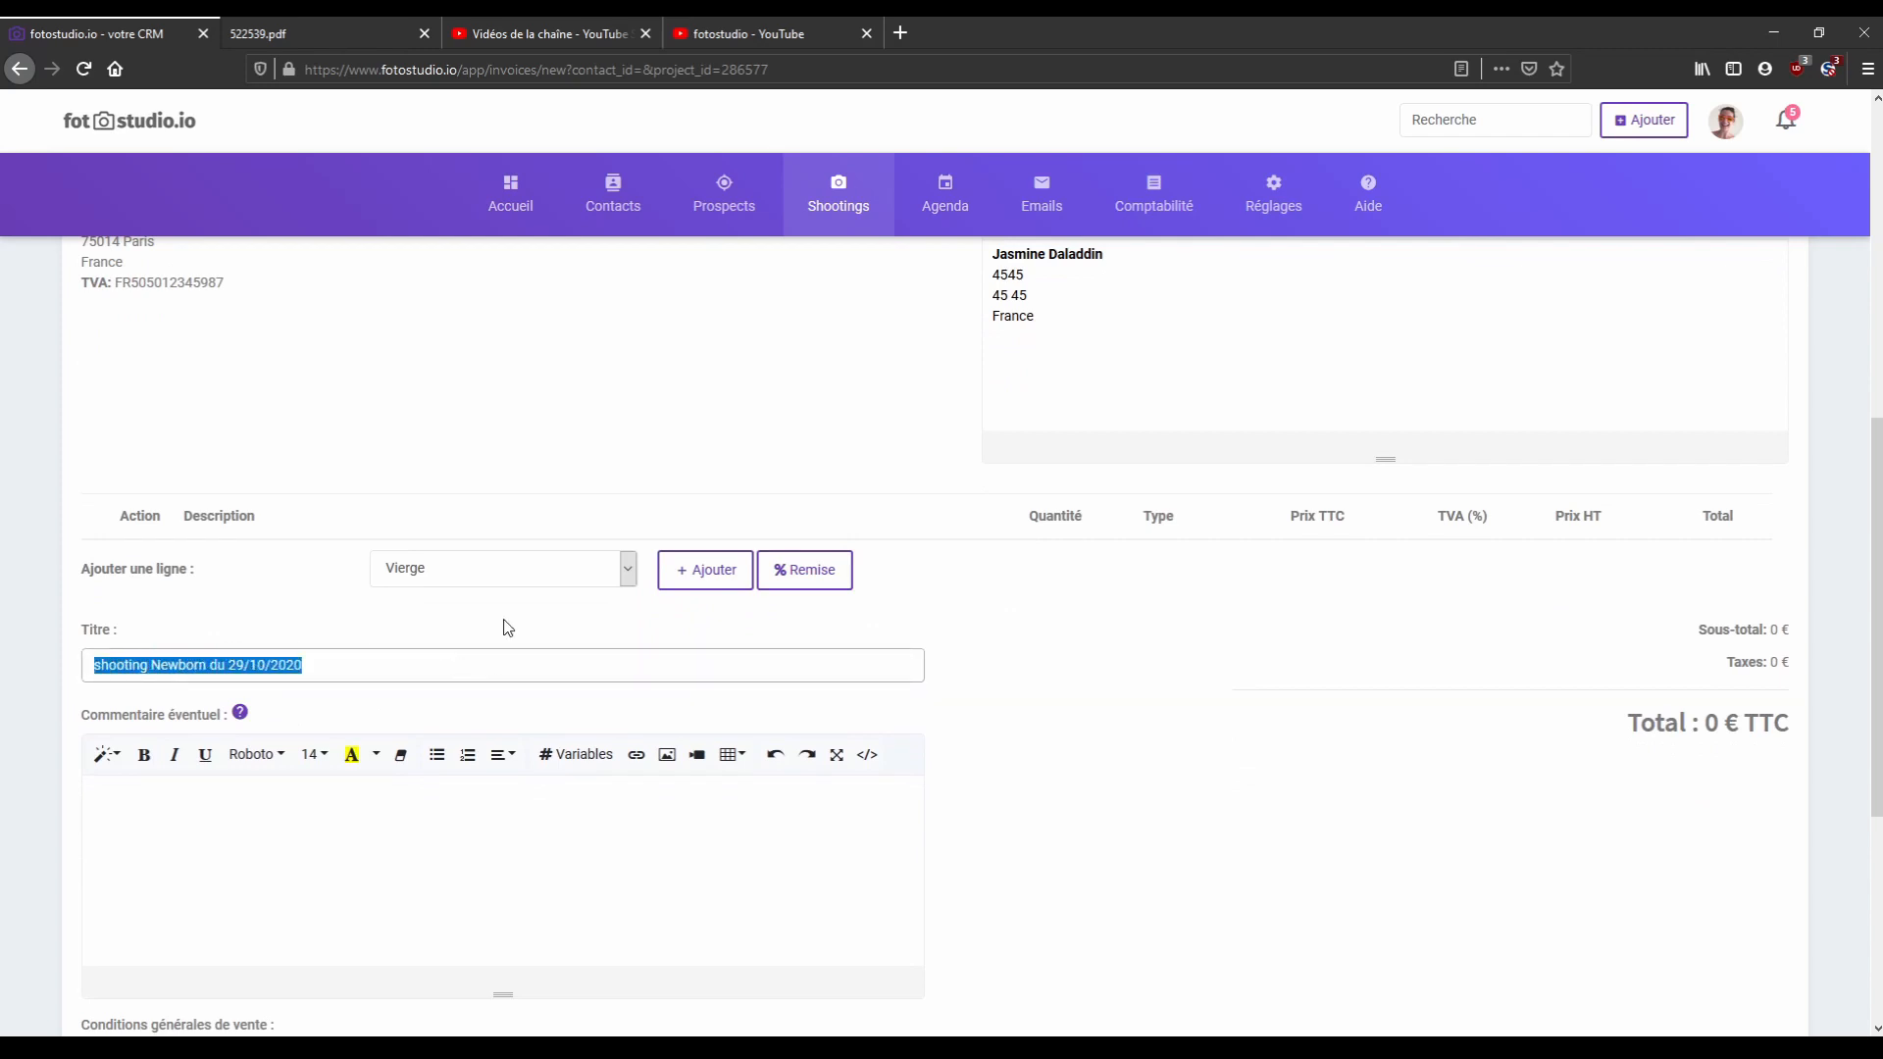
pyautogui.scroll(7, 575, 477)
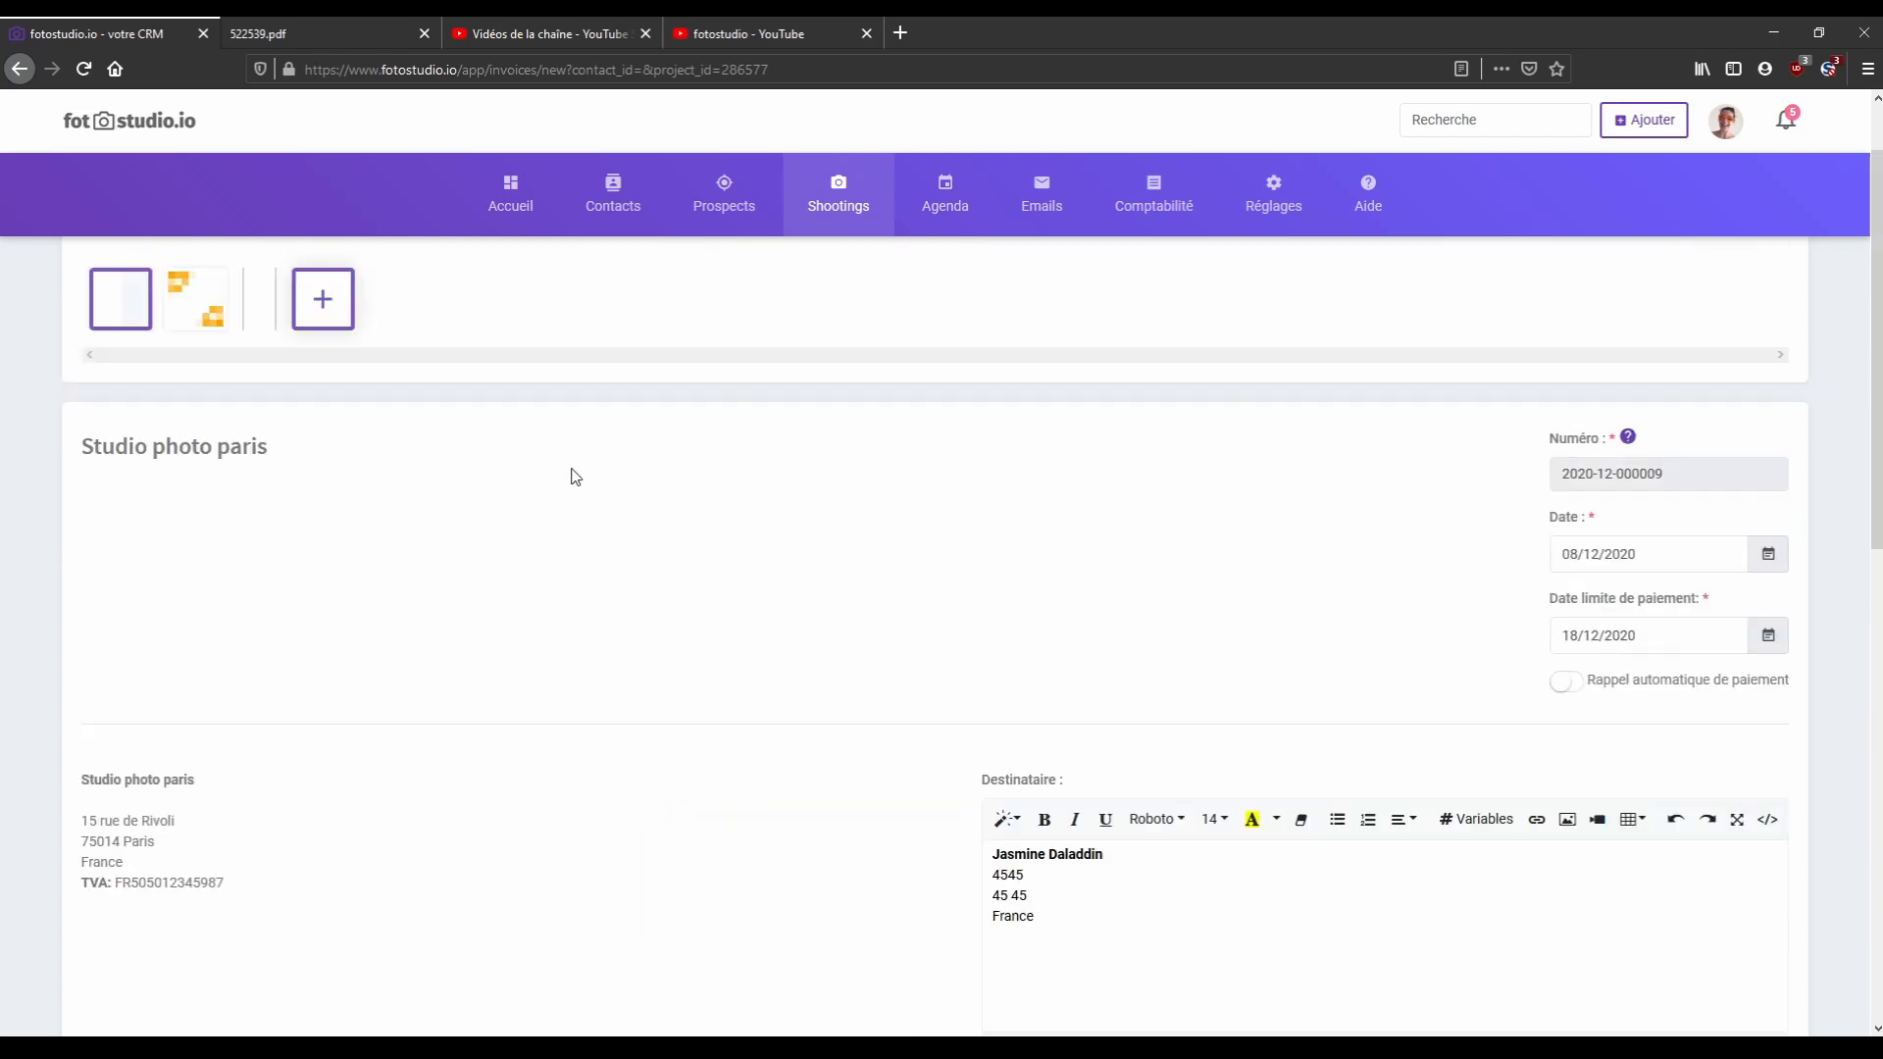
pyautogui.moveTo(1273, 208)
pyautogui.moveTo(1167, 240)
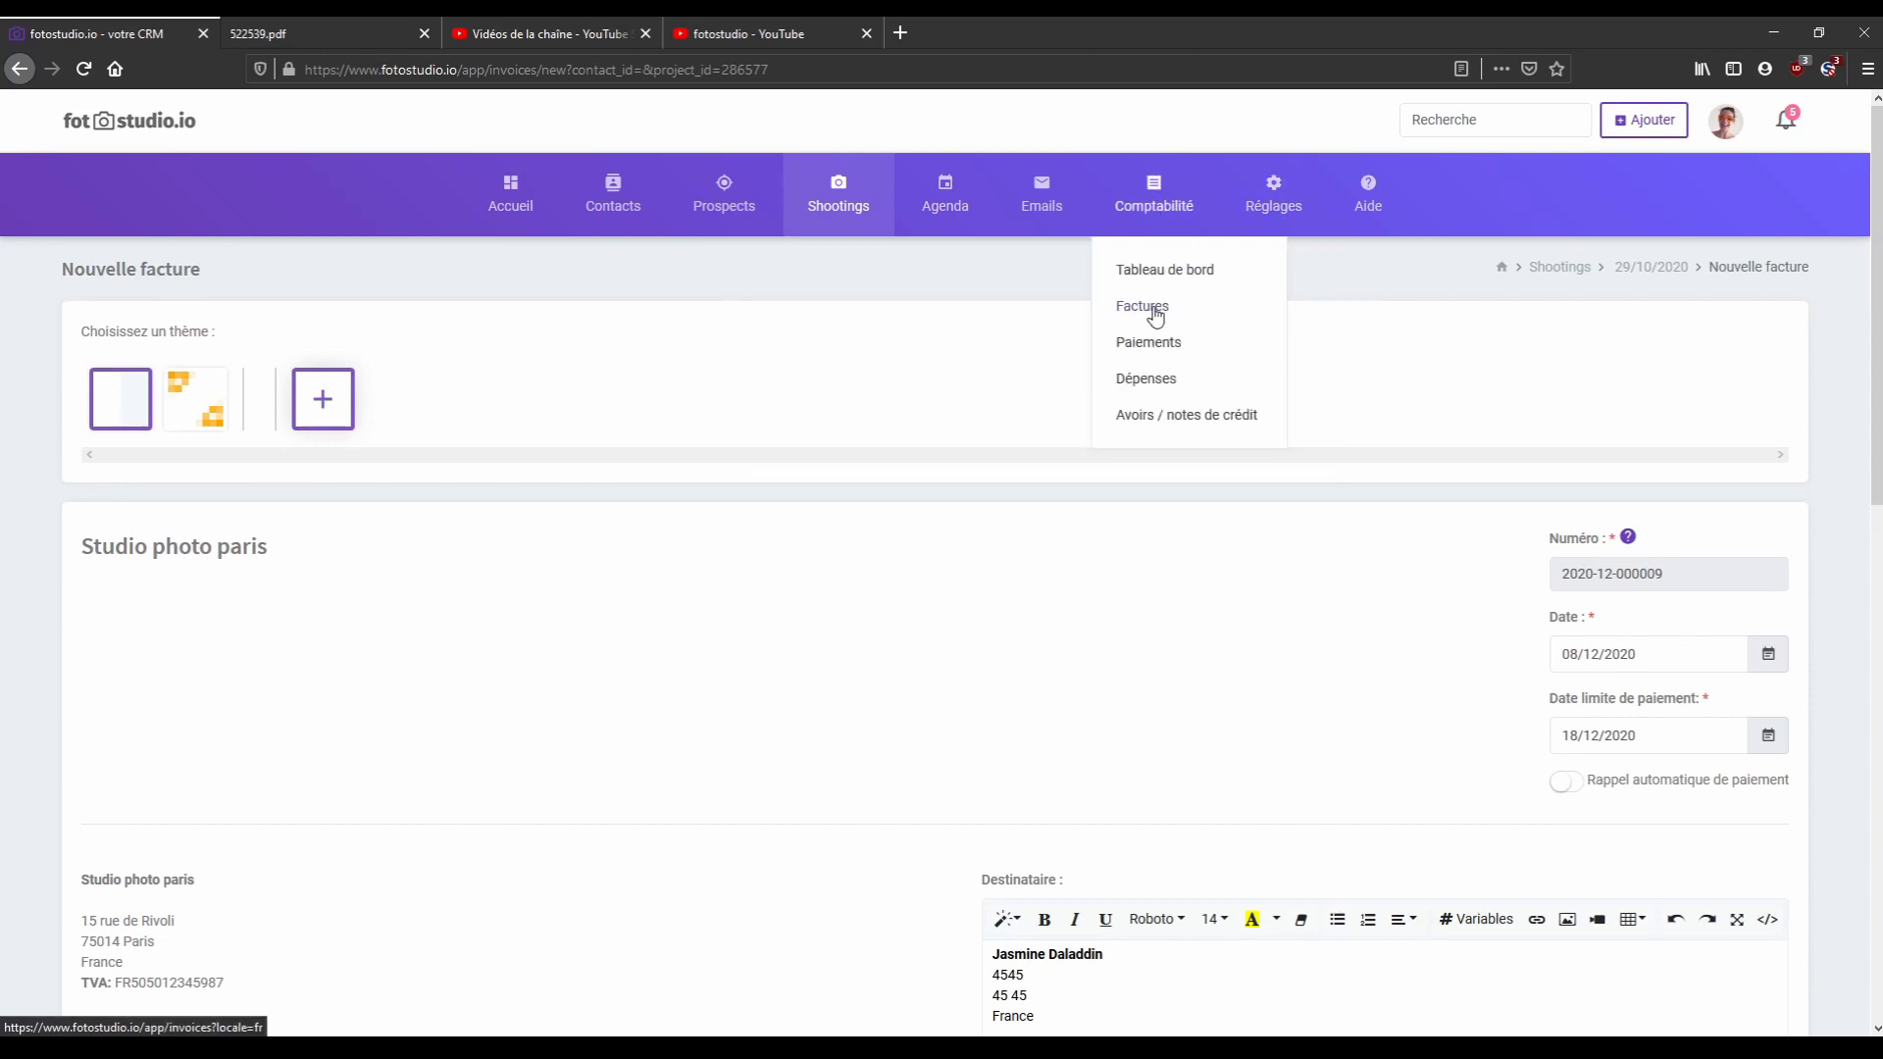
pyautogui.scroll(-3, 1155, 314)
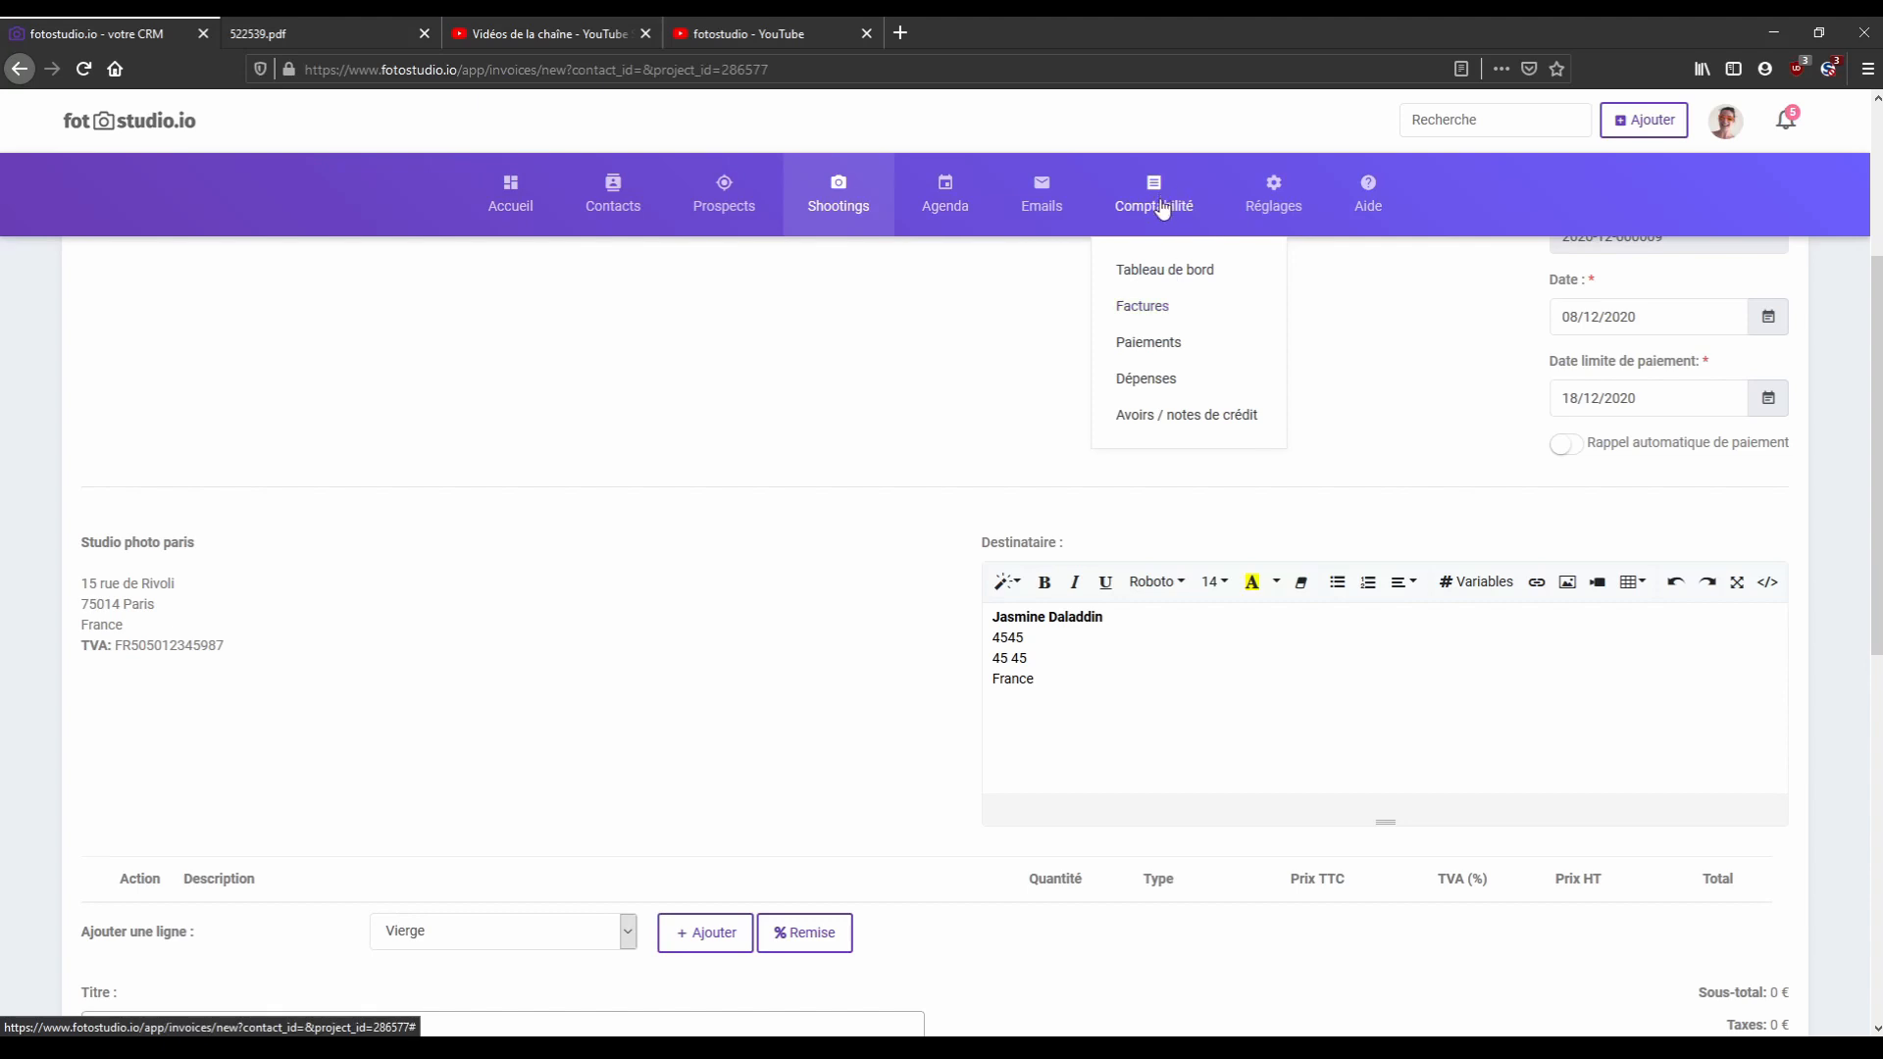
# Open the expenses section and start an expense with a new supplier, entering Matisseo Pro as the supplier's first name.
pyautogui.click(1148, 382)
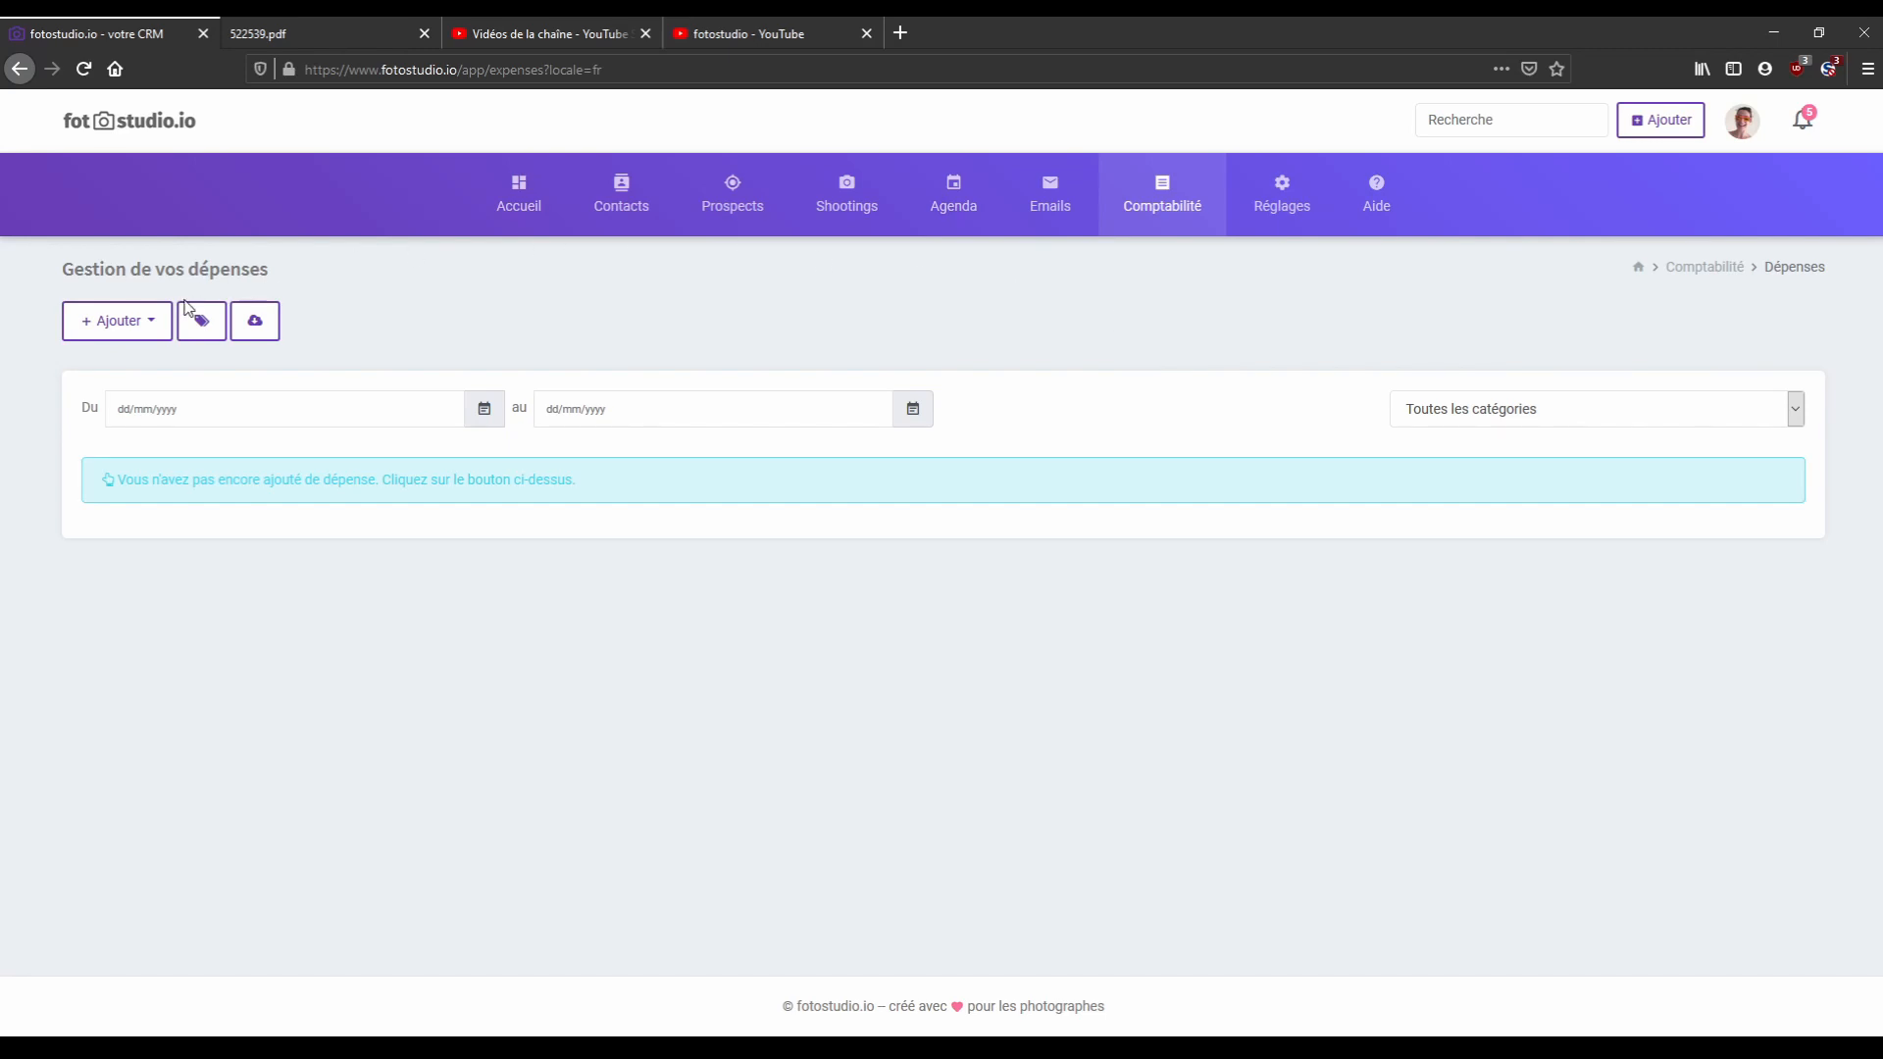
pyautogui.click(133, 323)
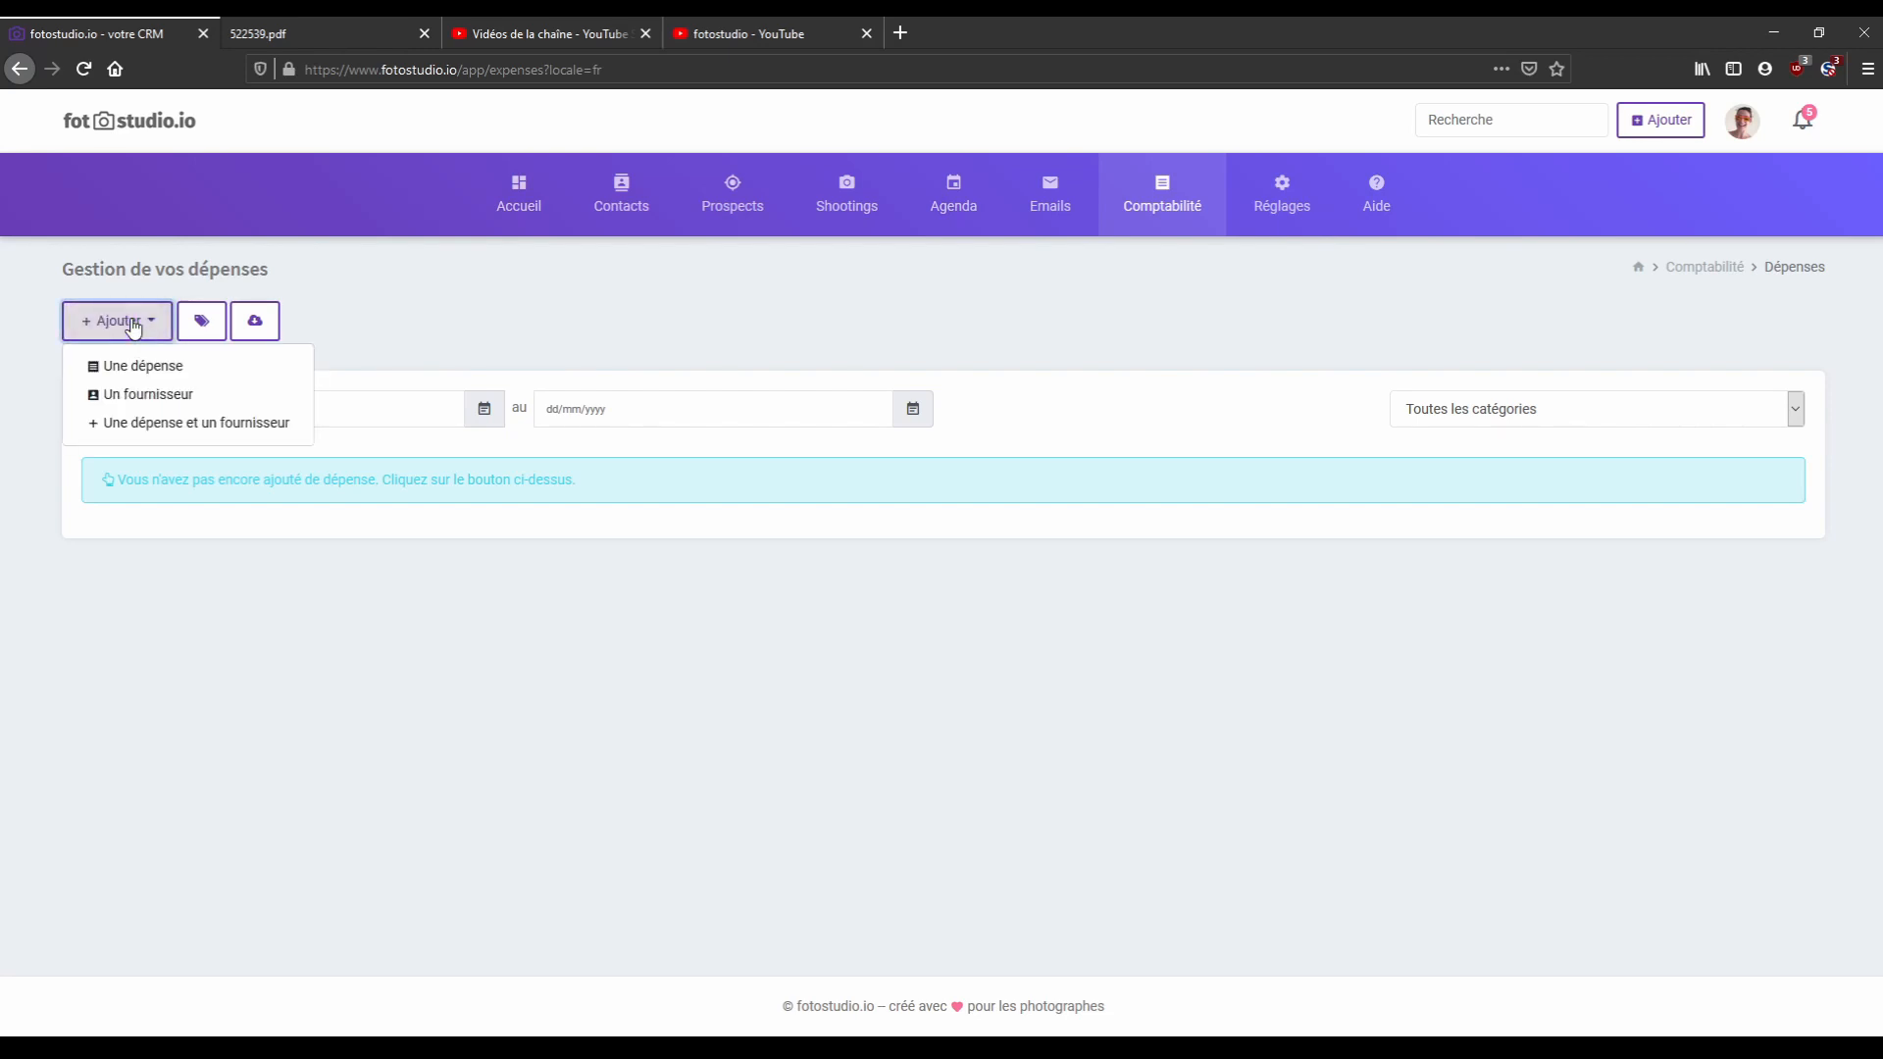
pyautogui.click(136, 426)
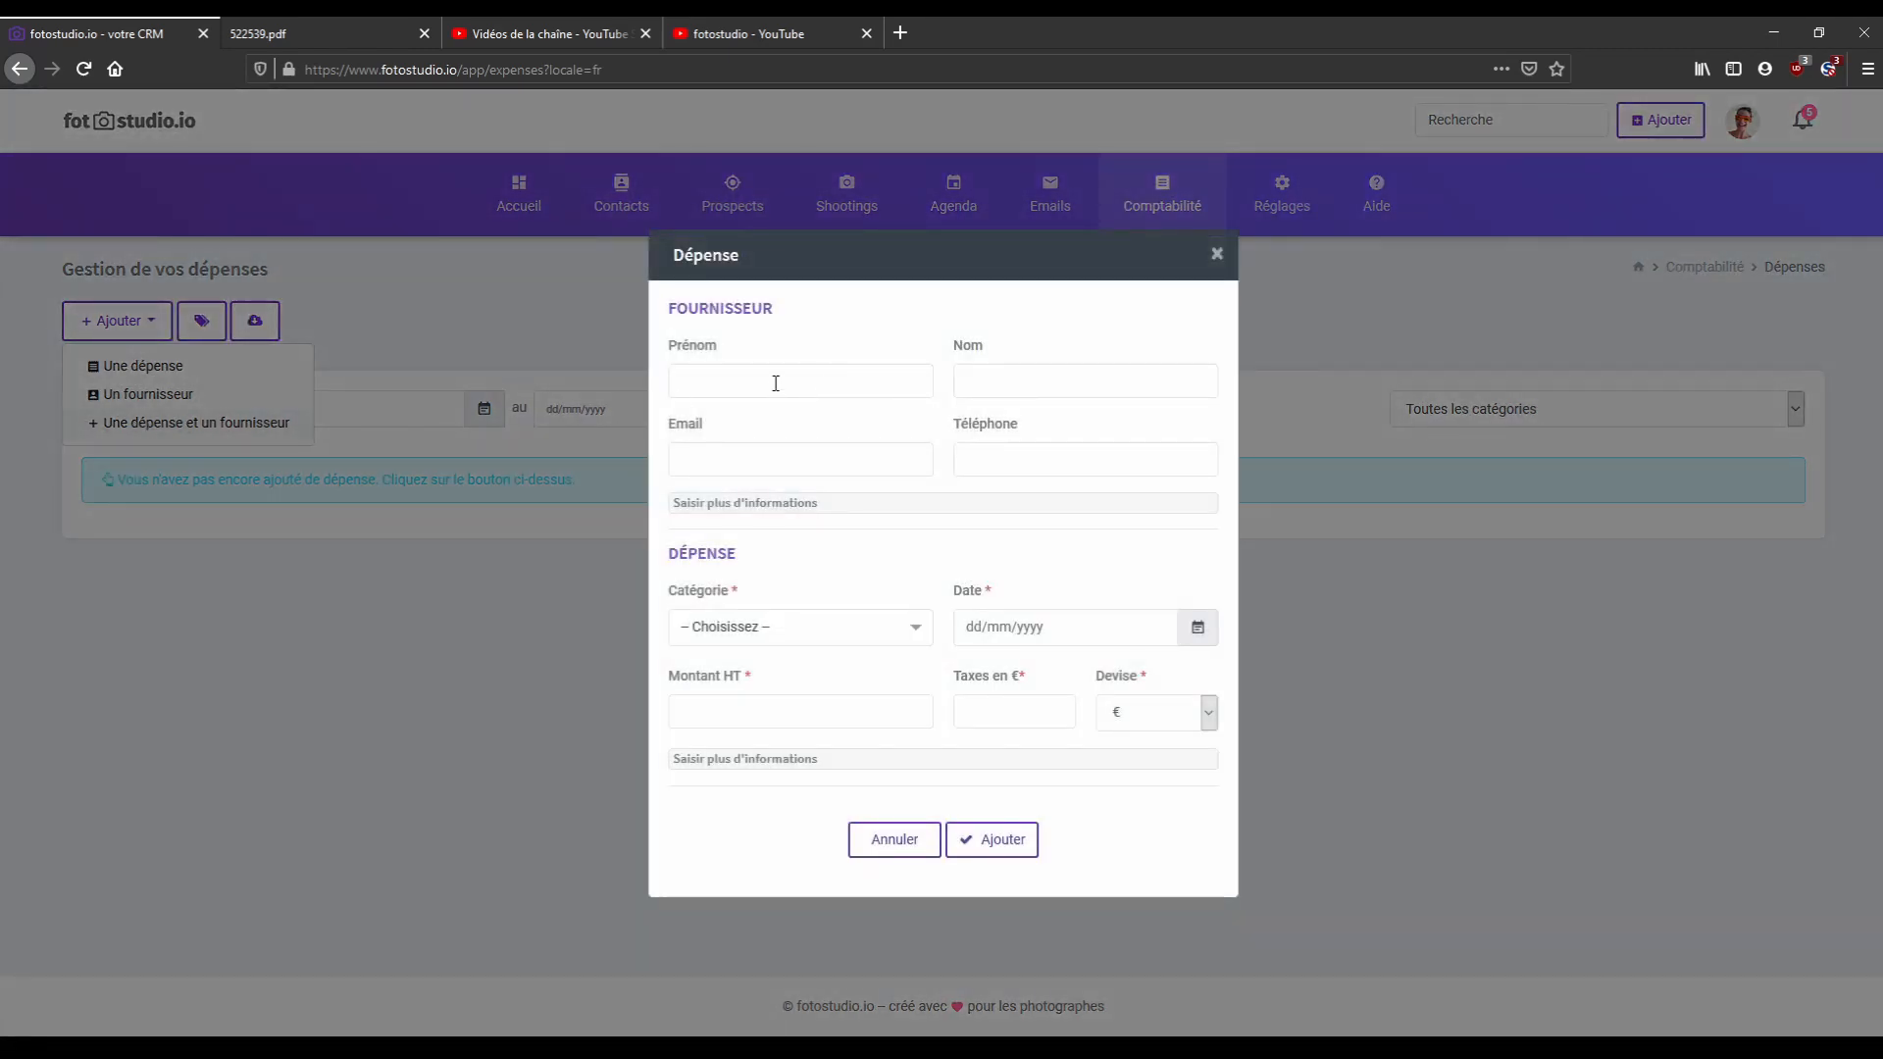
pyautogui.click(774, 384)
pyautogui.write('Mati')
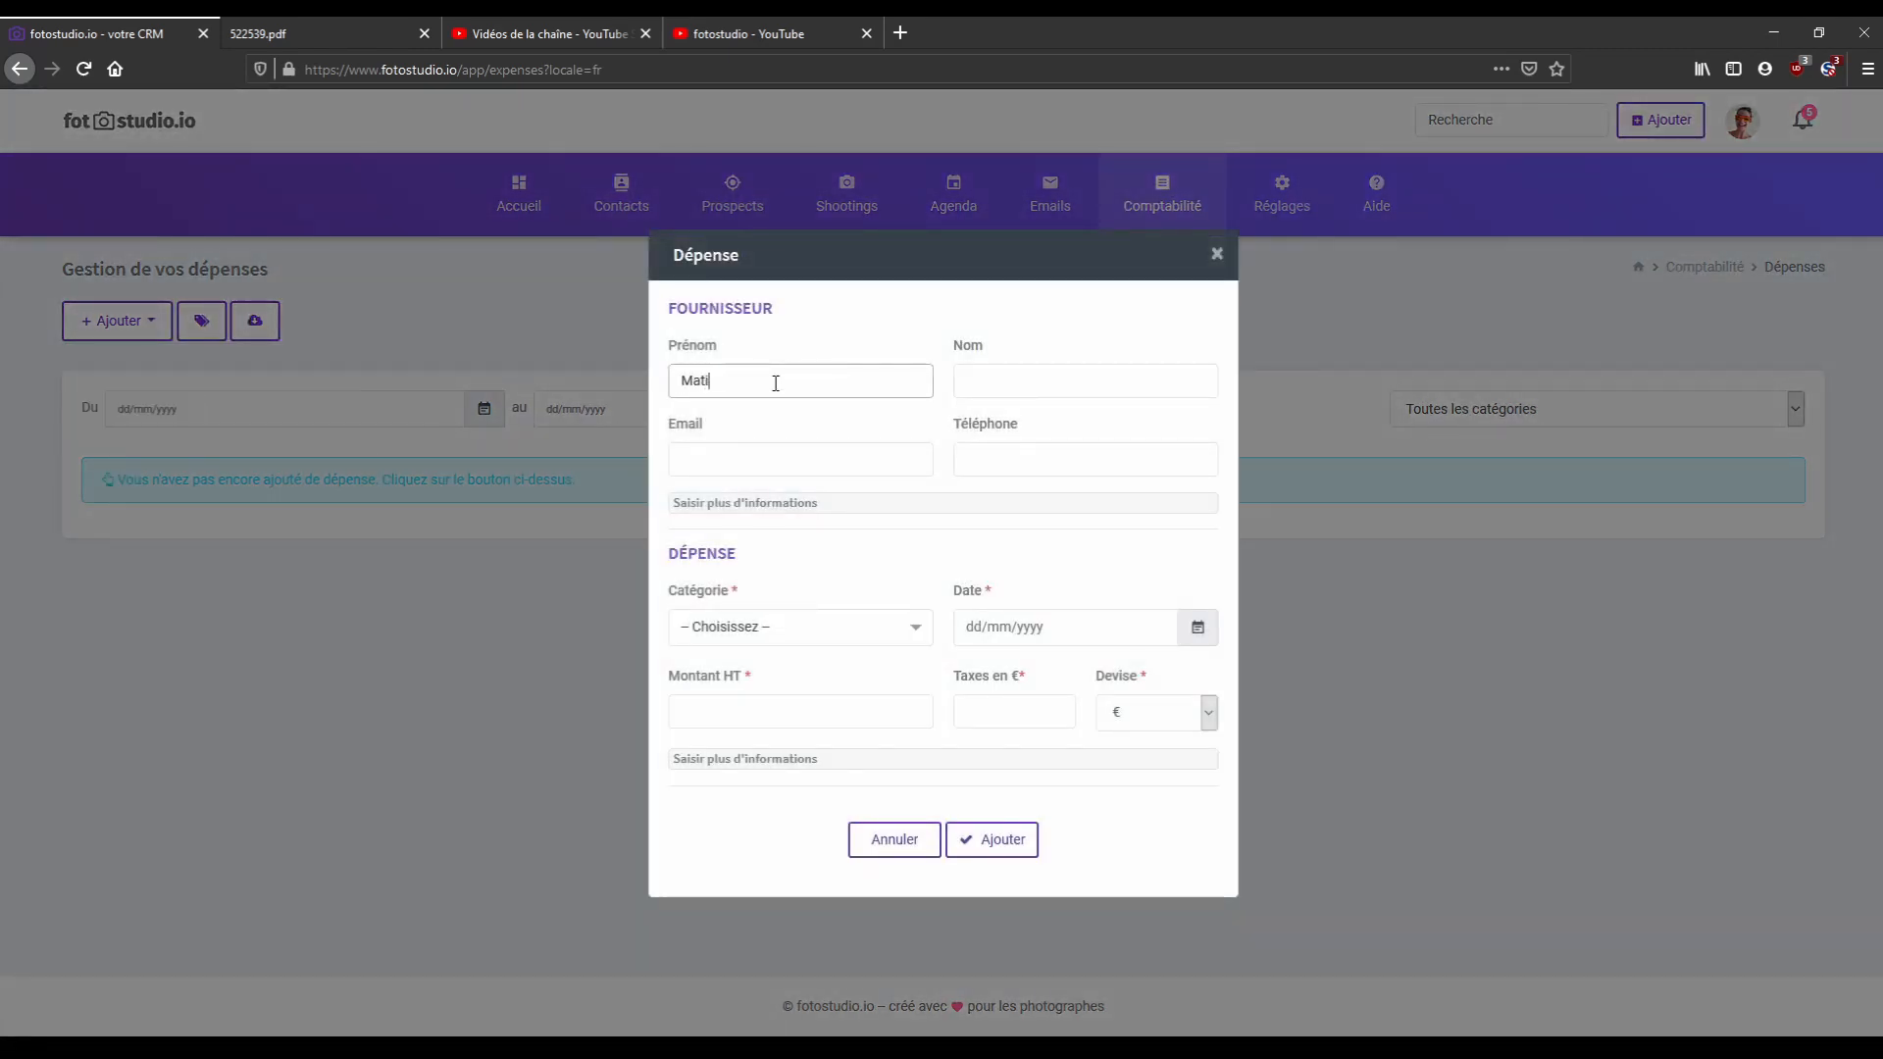
pyautogui.write('sseo Pro')
# Assign the expense to the Factures fournisseurs category and date it 08/12/2020.
pyautogui.click(754, 635)
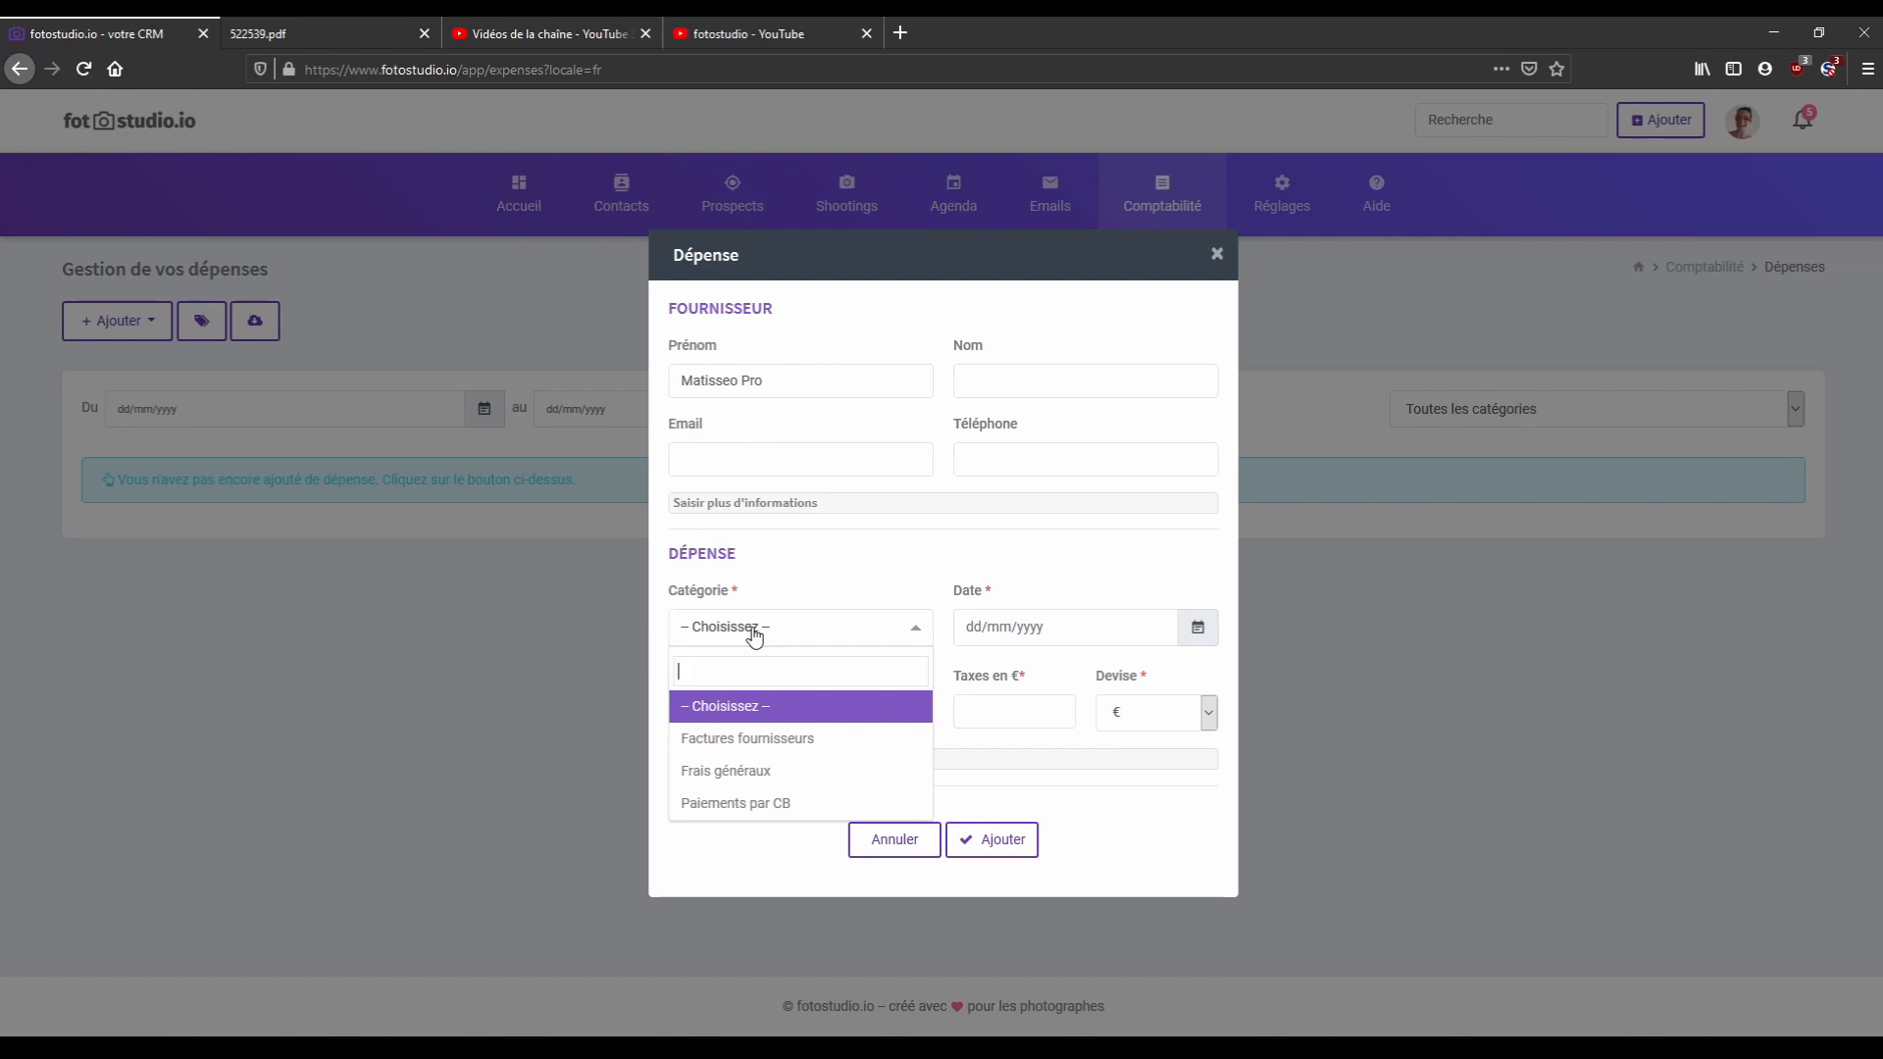
pyautogui.click(757, 742)
pyautogui.click(853, 633)
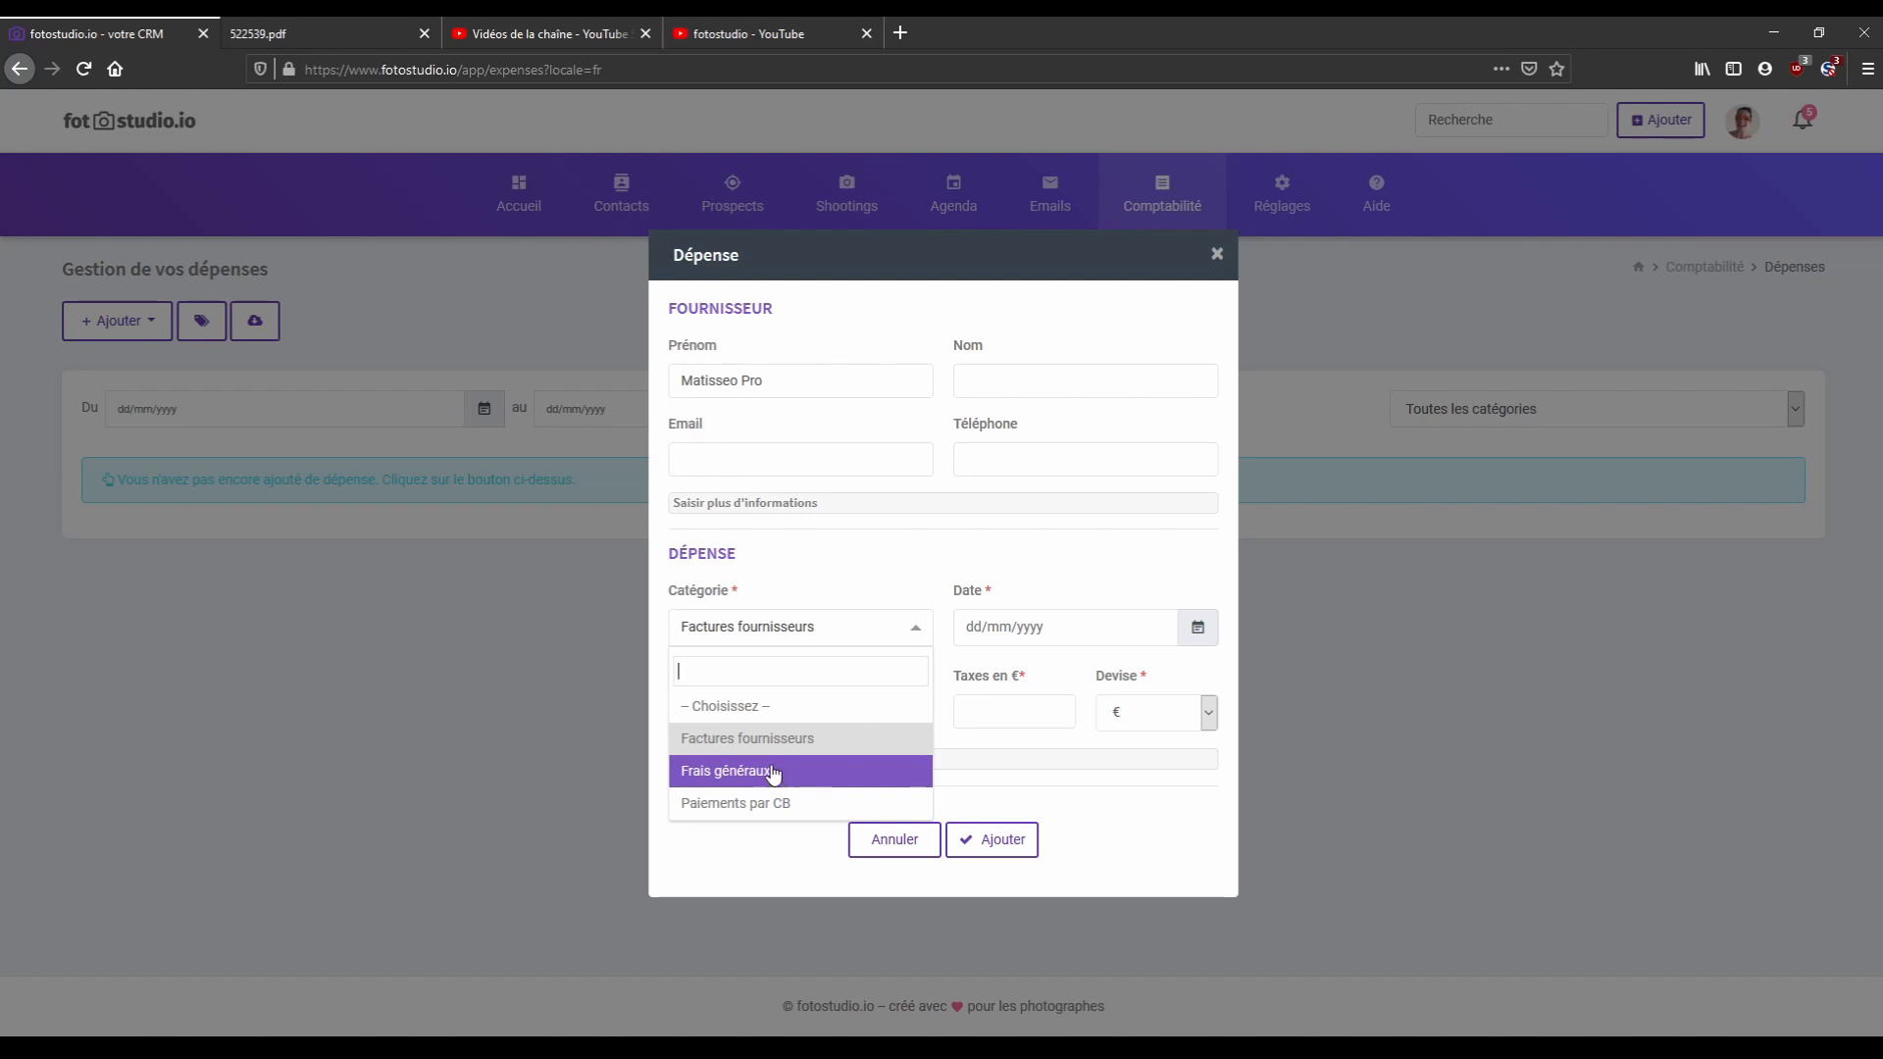
pyautogui.click(777, 739)
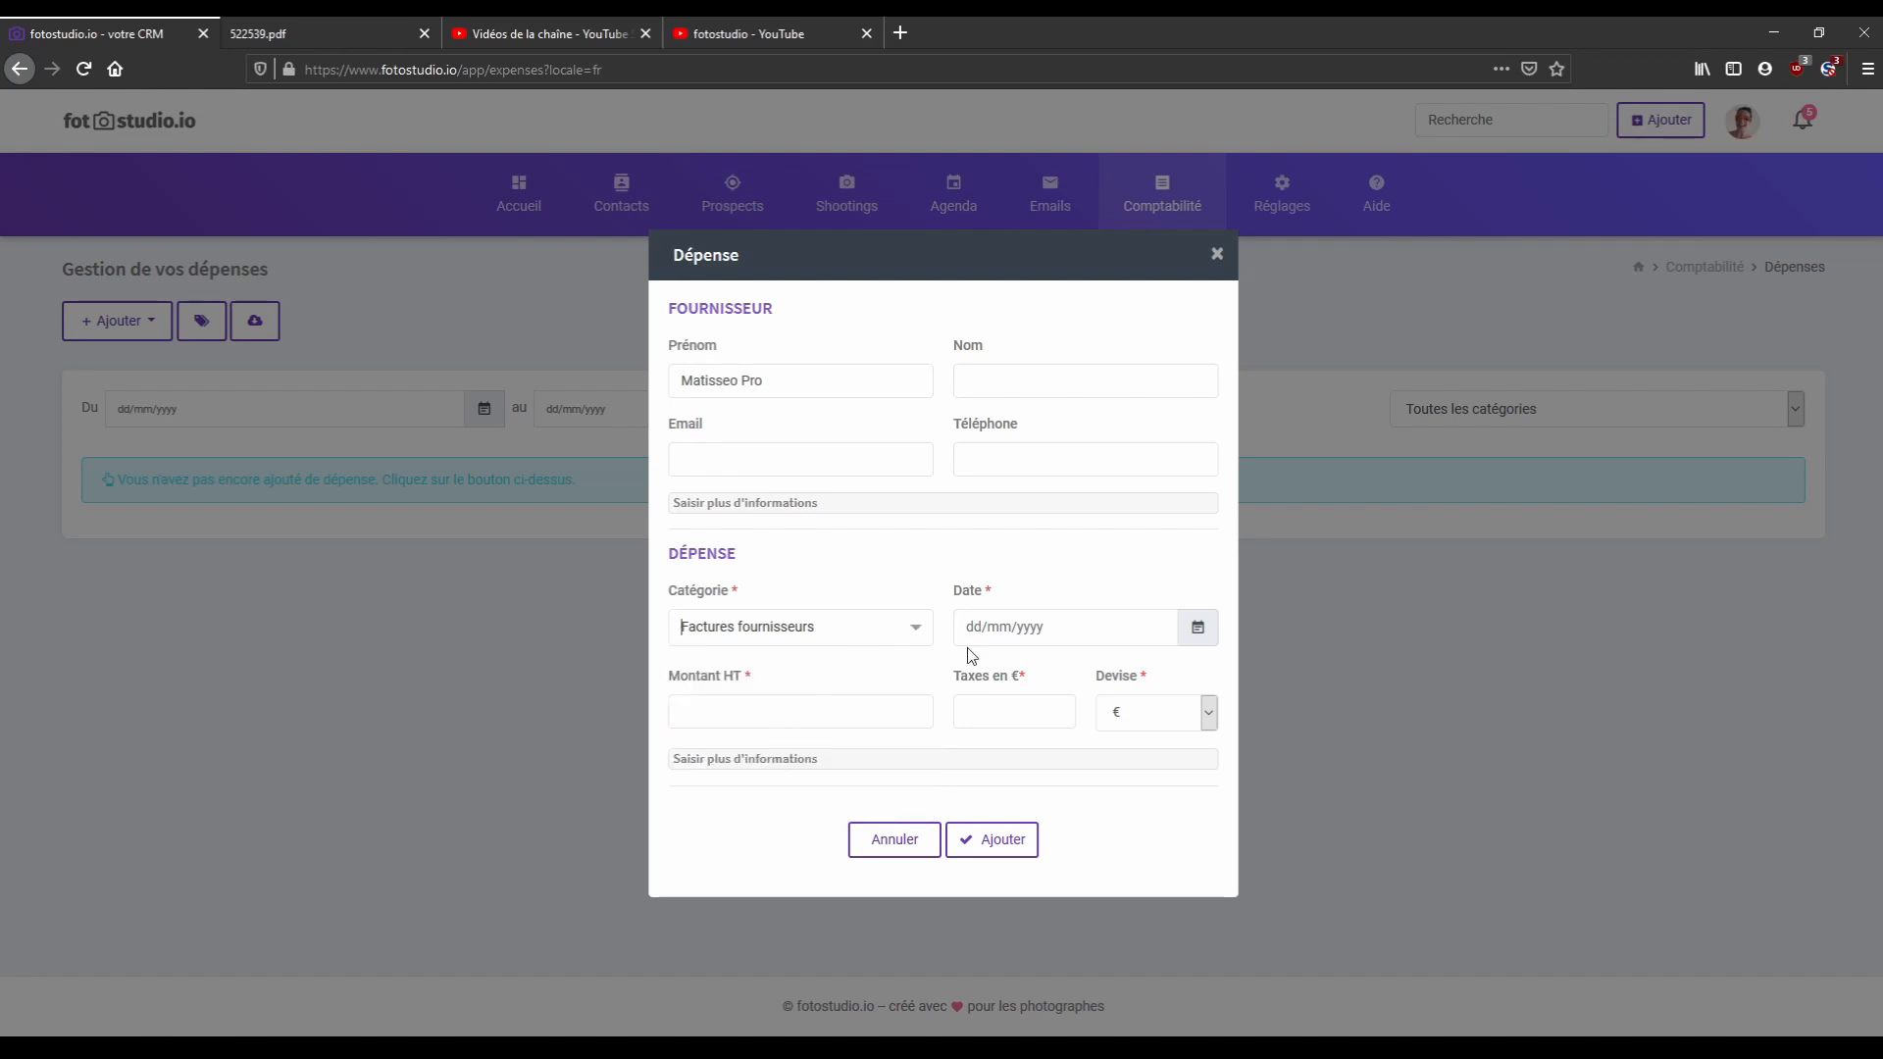
pyautogui.click(1206, 635)
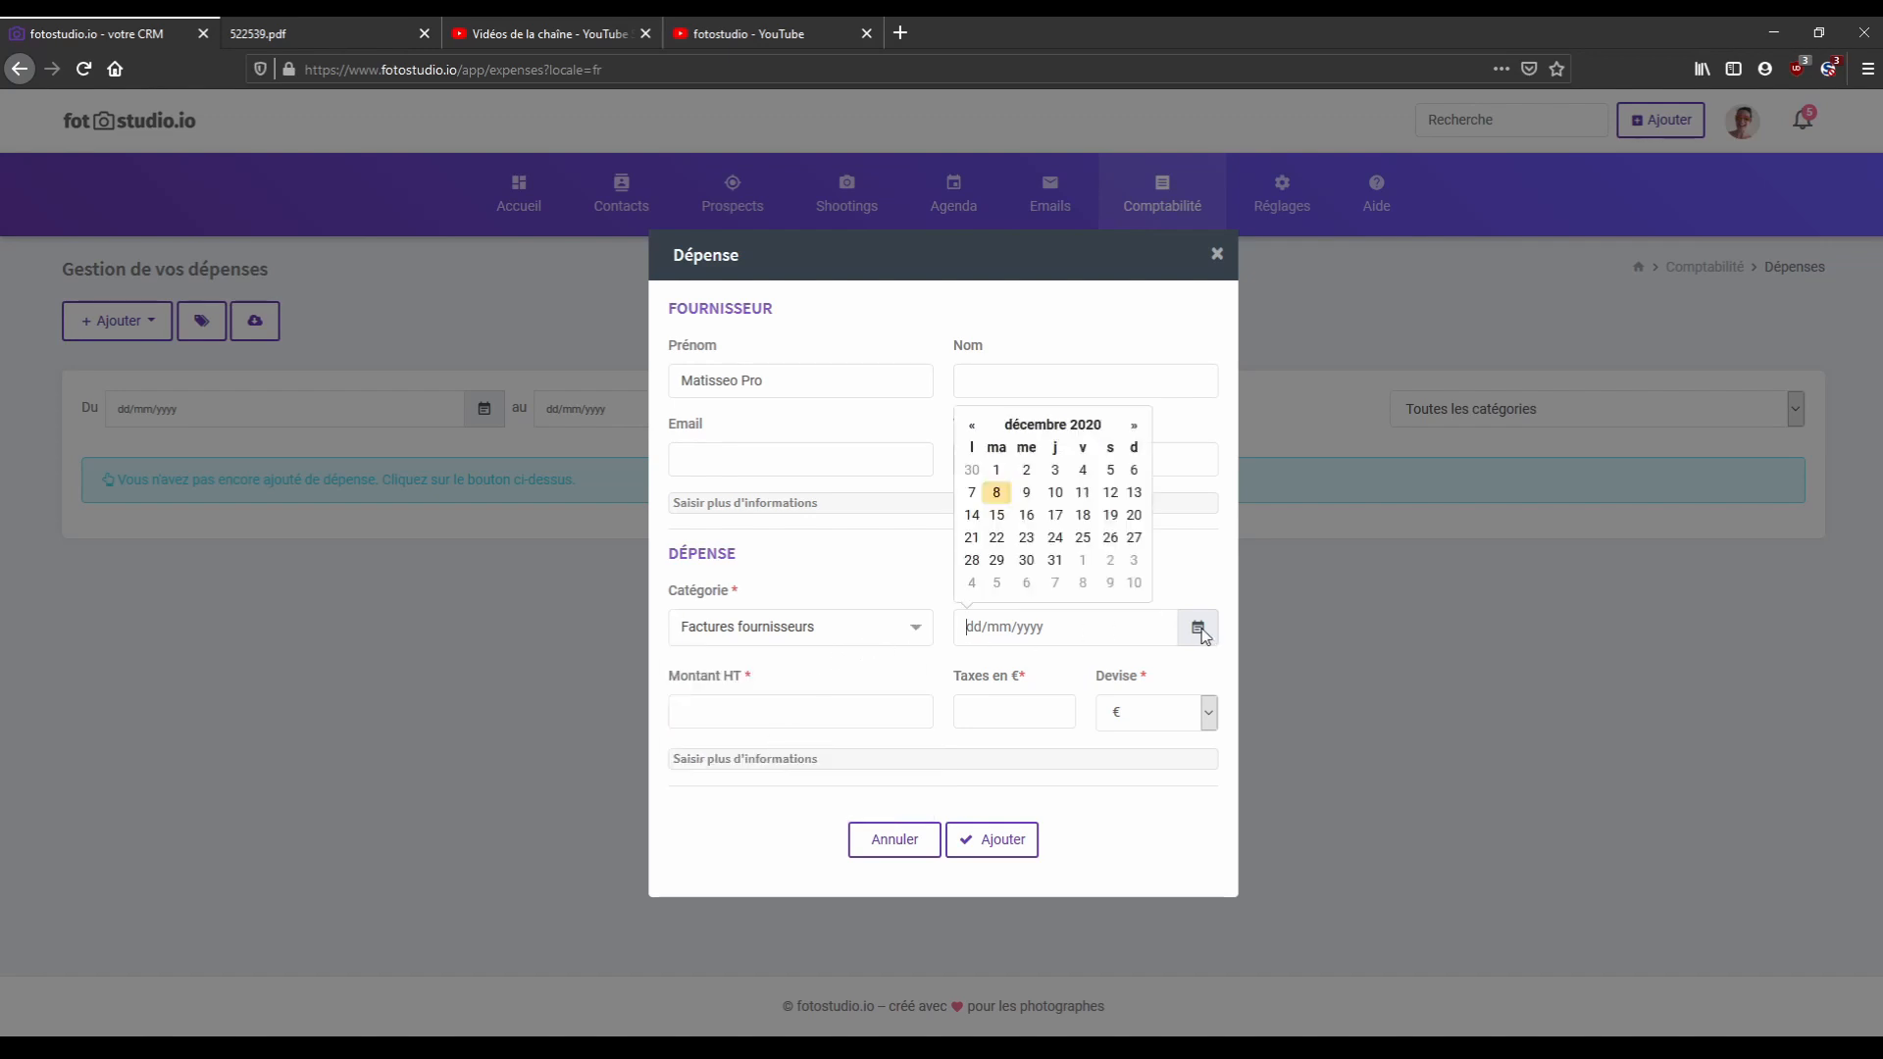
pyautogui.click(996, 492)
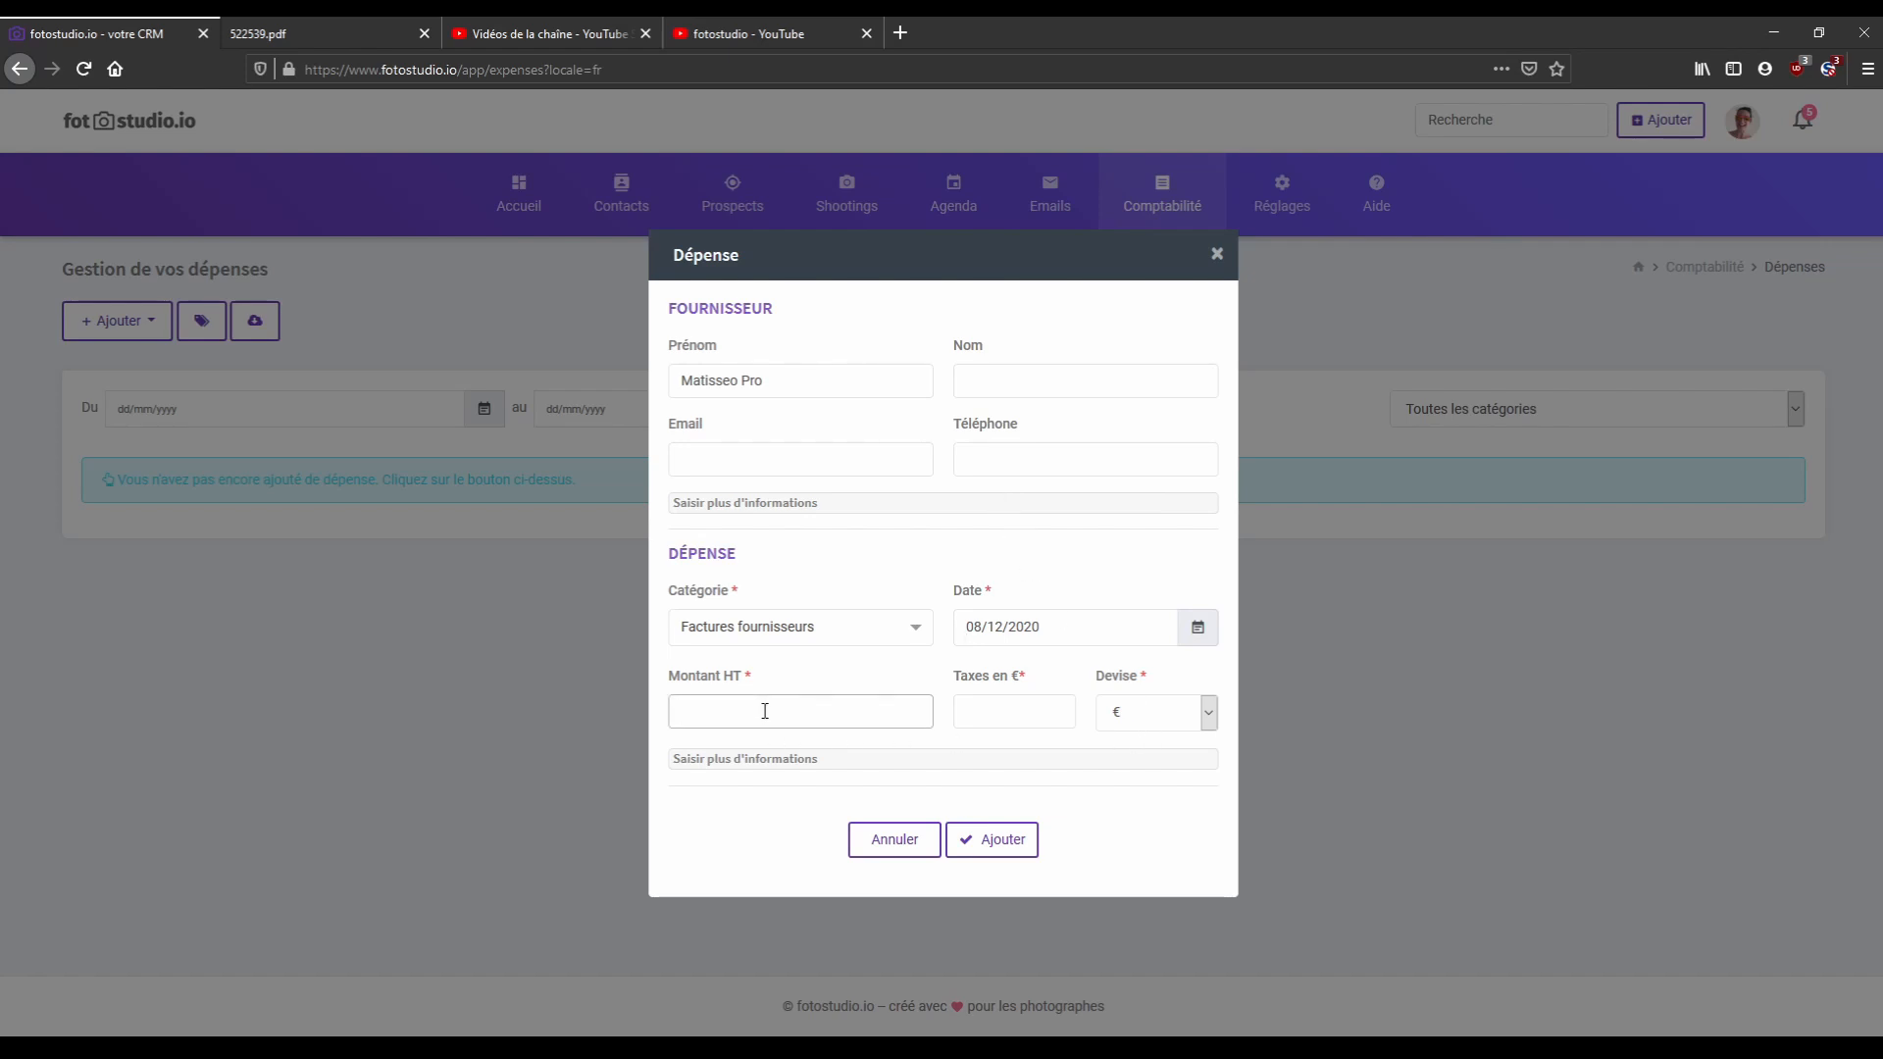
# Set the expense's amount excluding tax to 587 and its taxes to 20 €.
pyautogui.write('587')
pyautogui.click(1025, 710)
pyautogui.write('20')
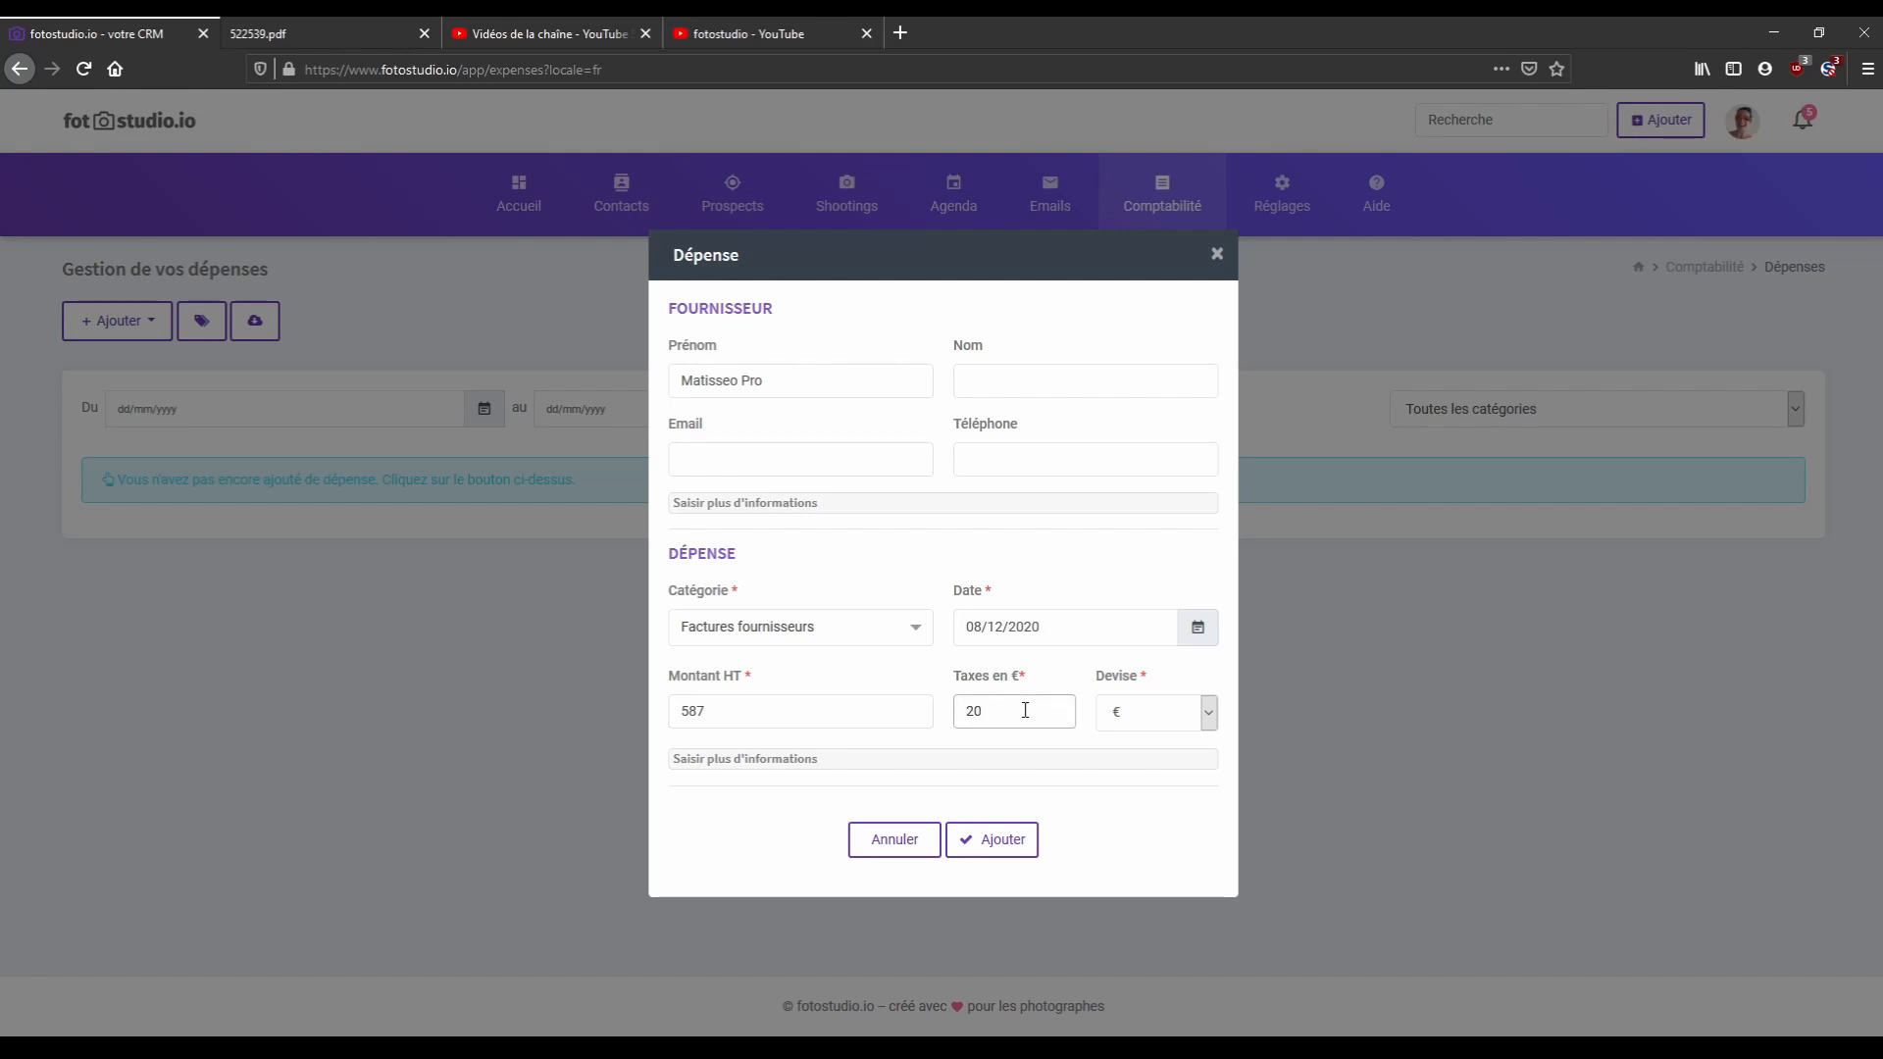
pyautogui.click(1073, 746)
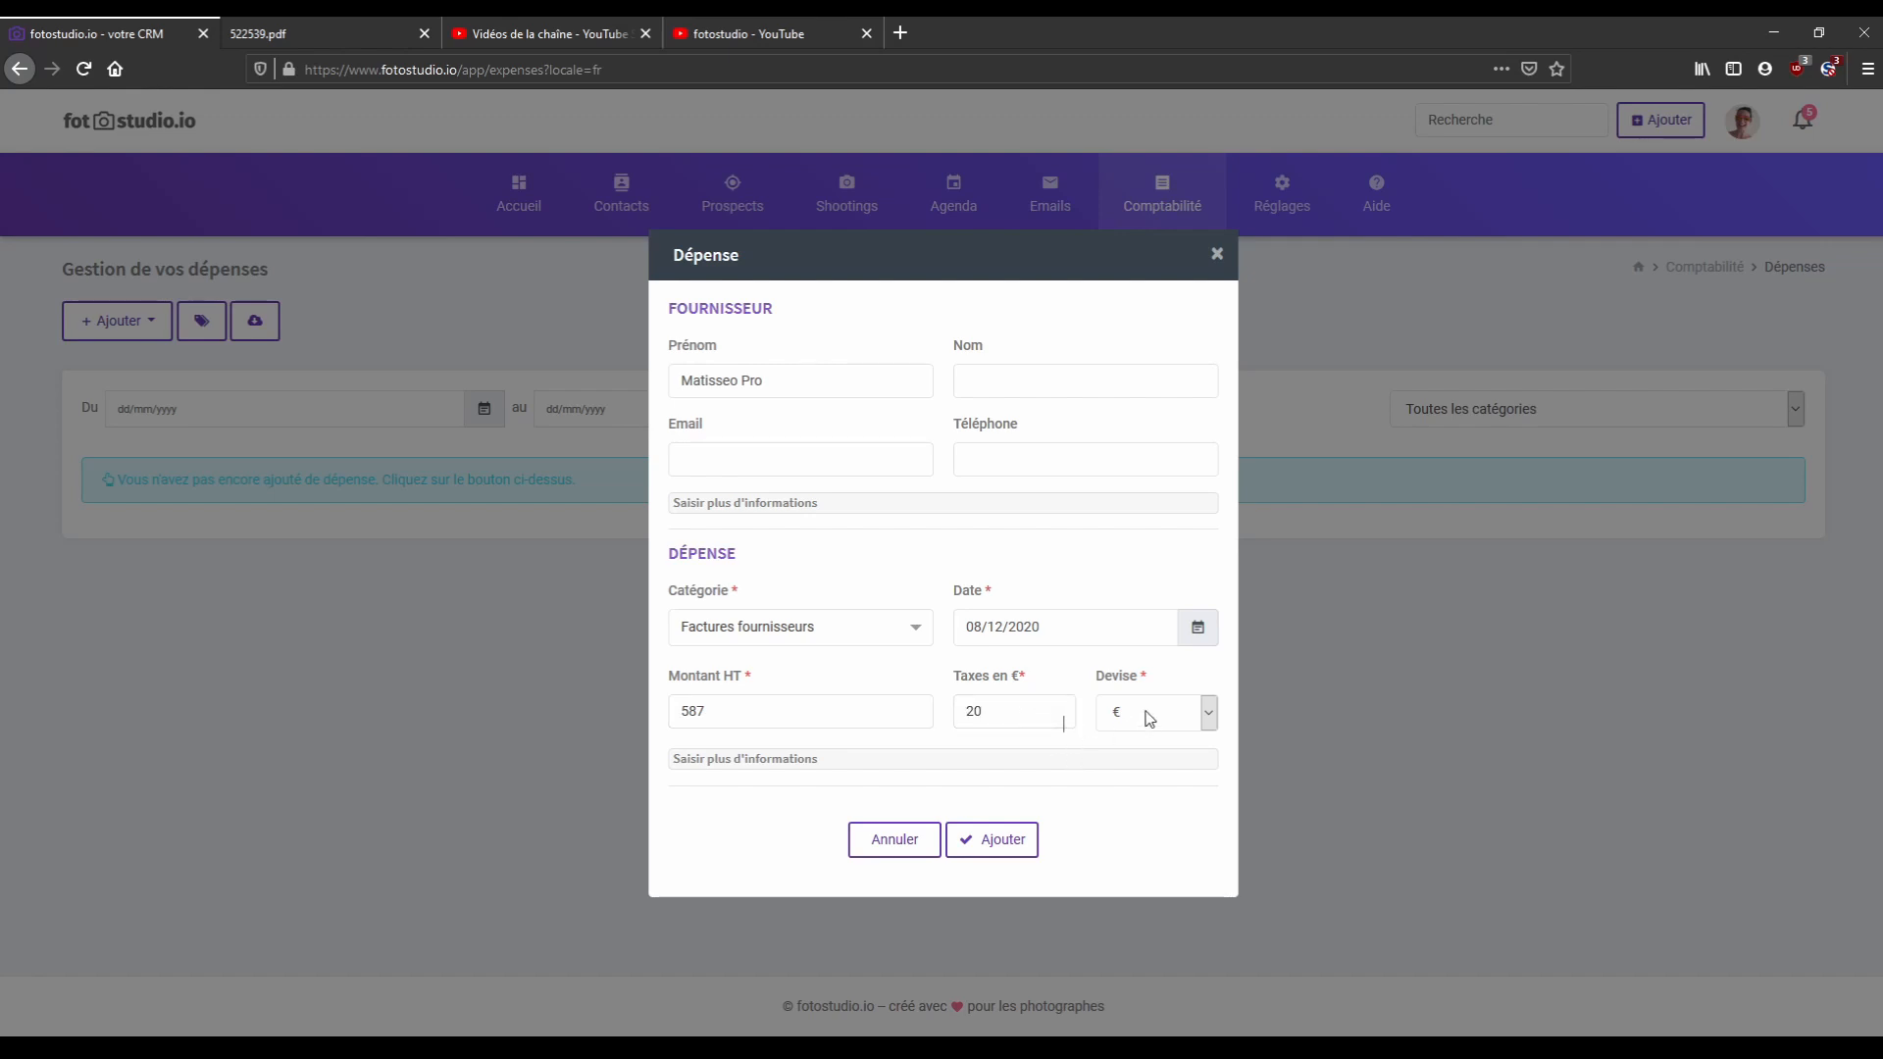
# Expand the expense's additional information, check the receipt, invoice number, accounting code and comment fields, and add the expense.
pyautogui.click(771, 759)
pyautogui.scroll(-2, 837, 628)
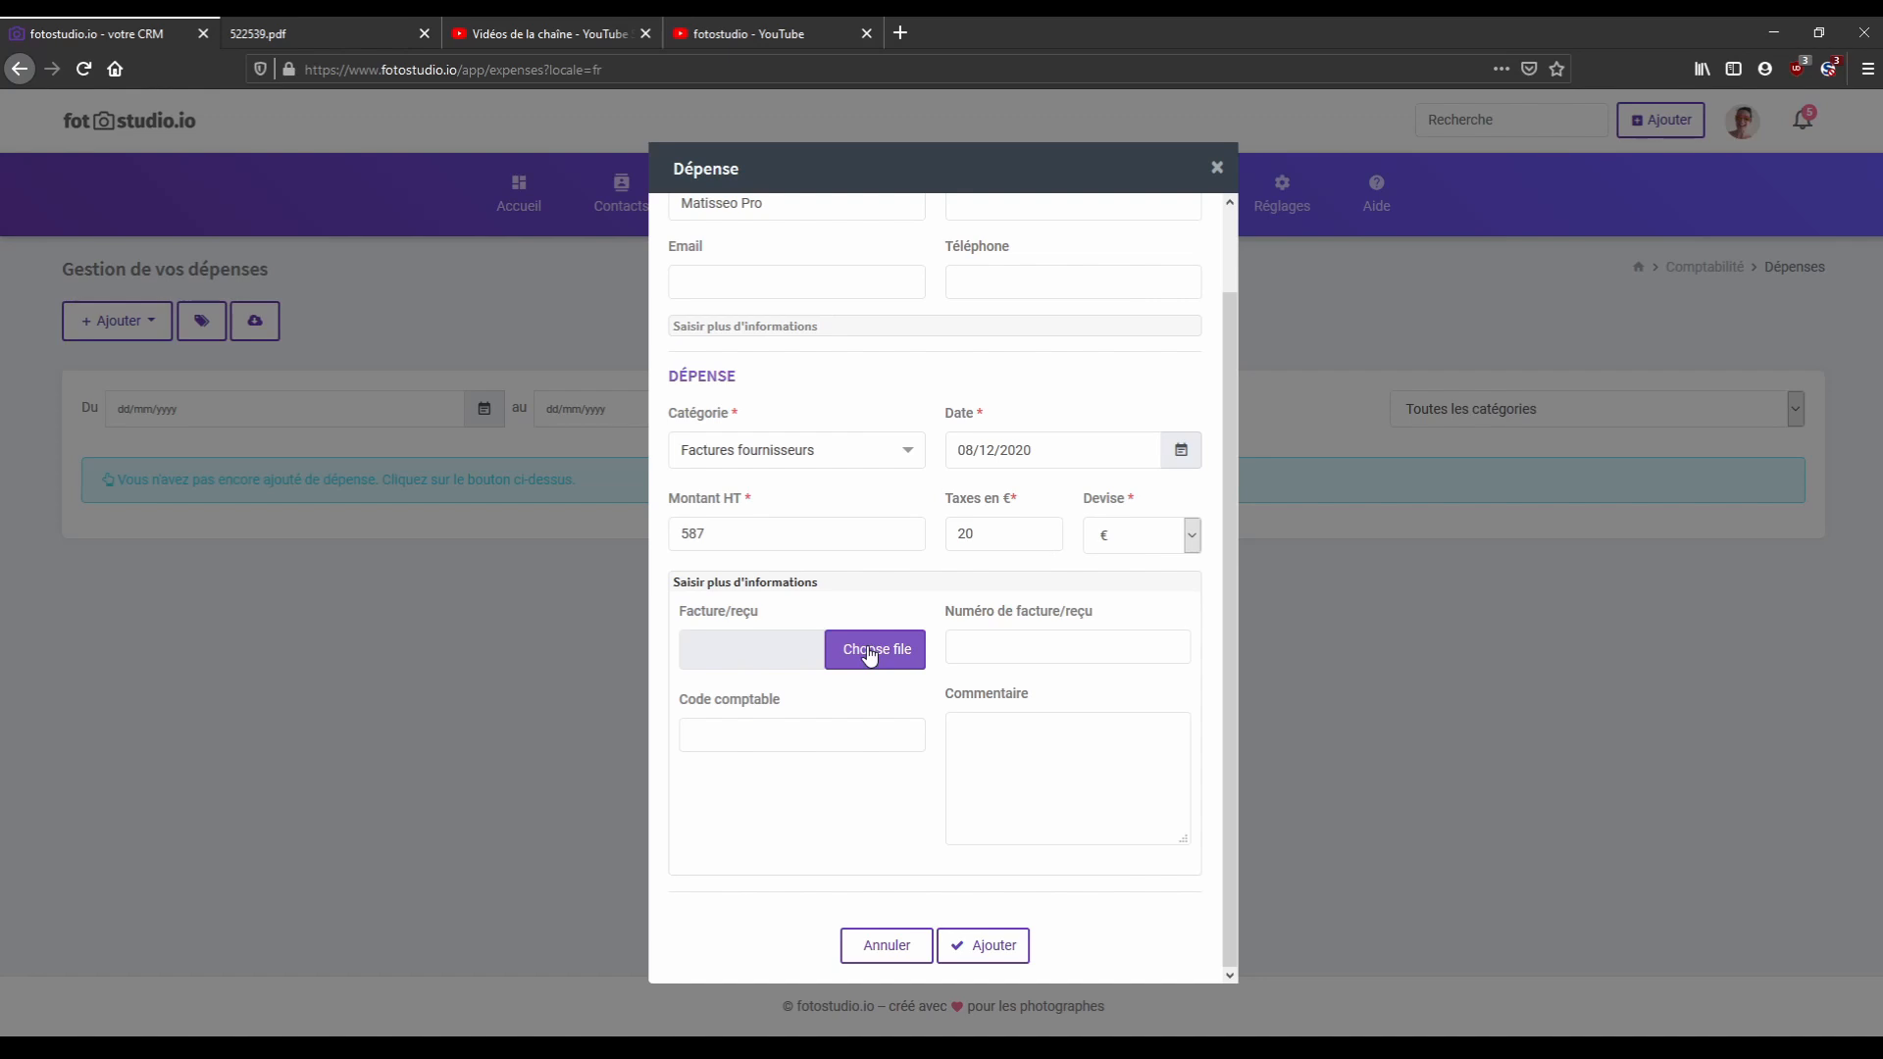
pyautogui.click(1079, 642)
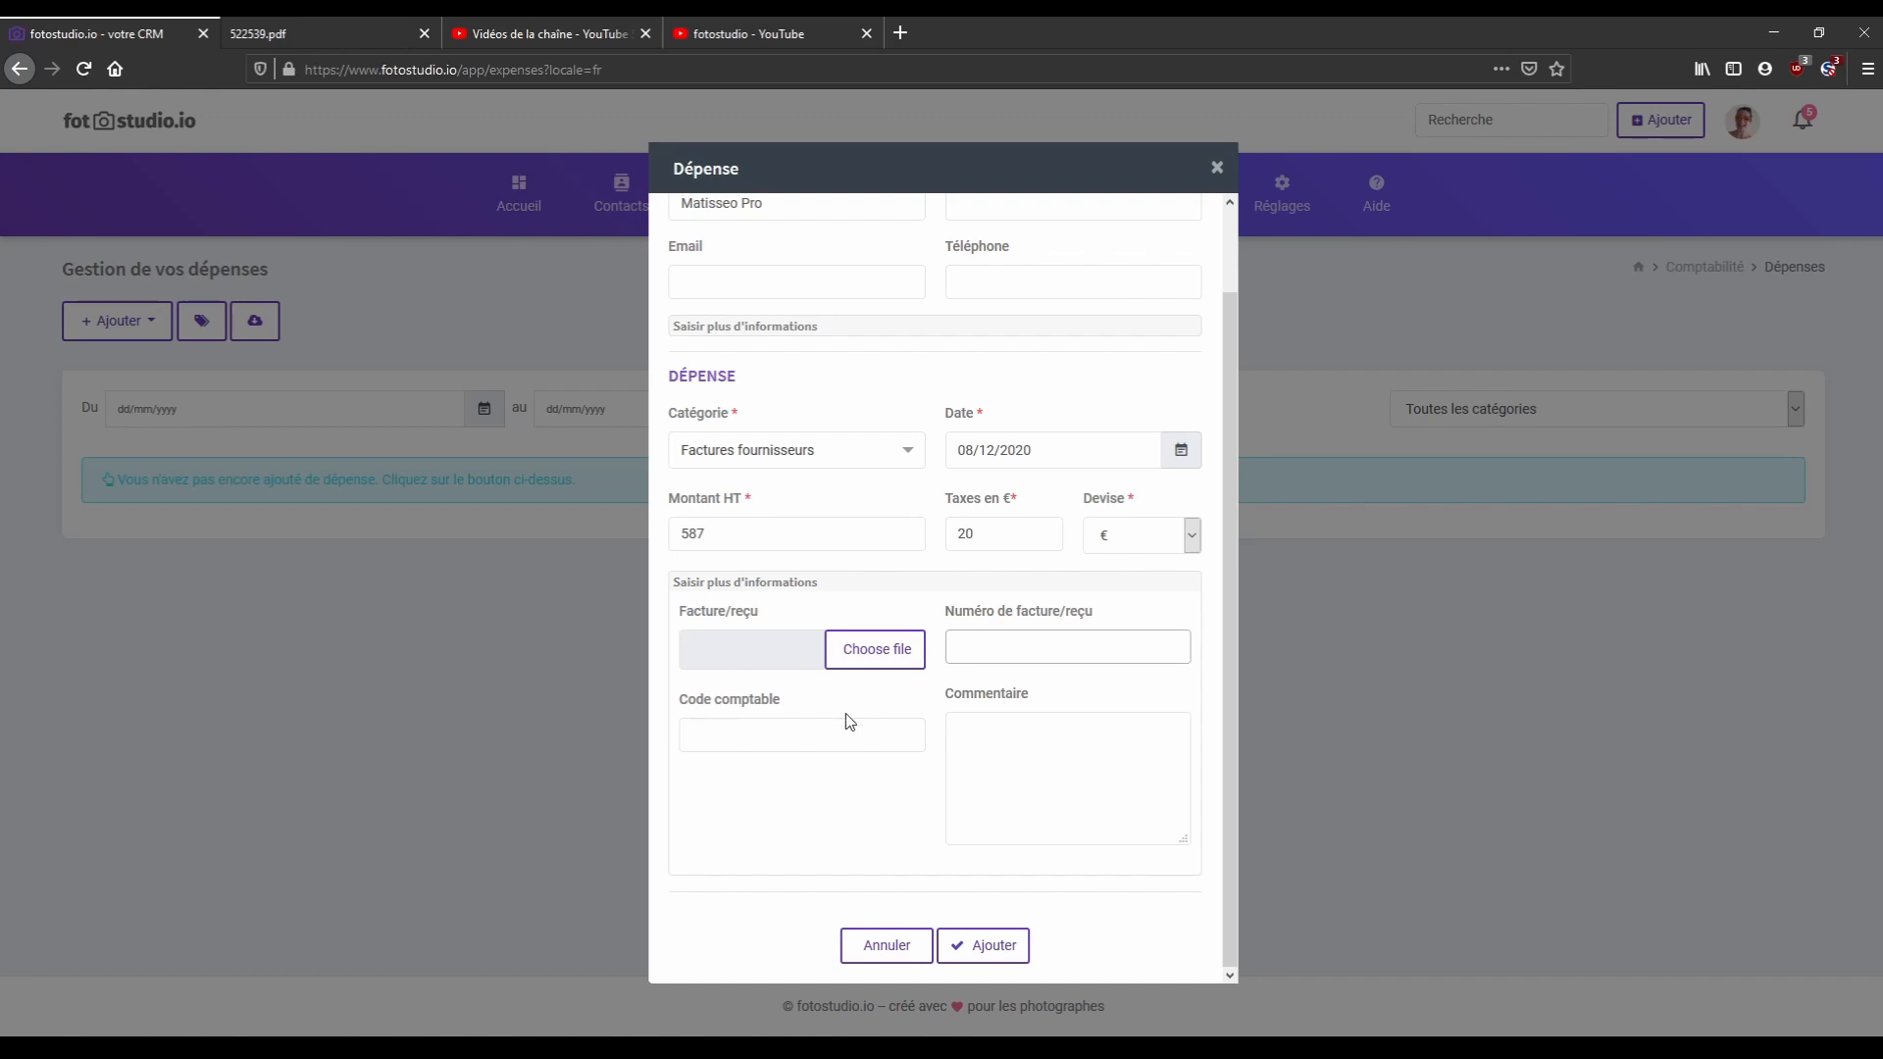
pyautogui.click(783, 729)
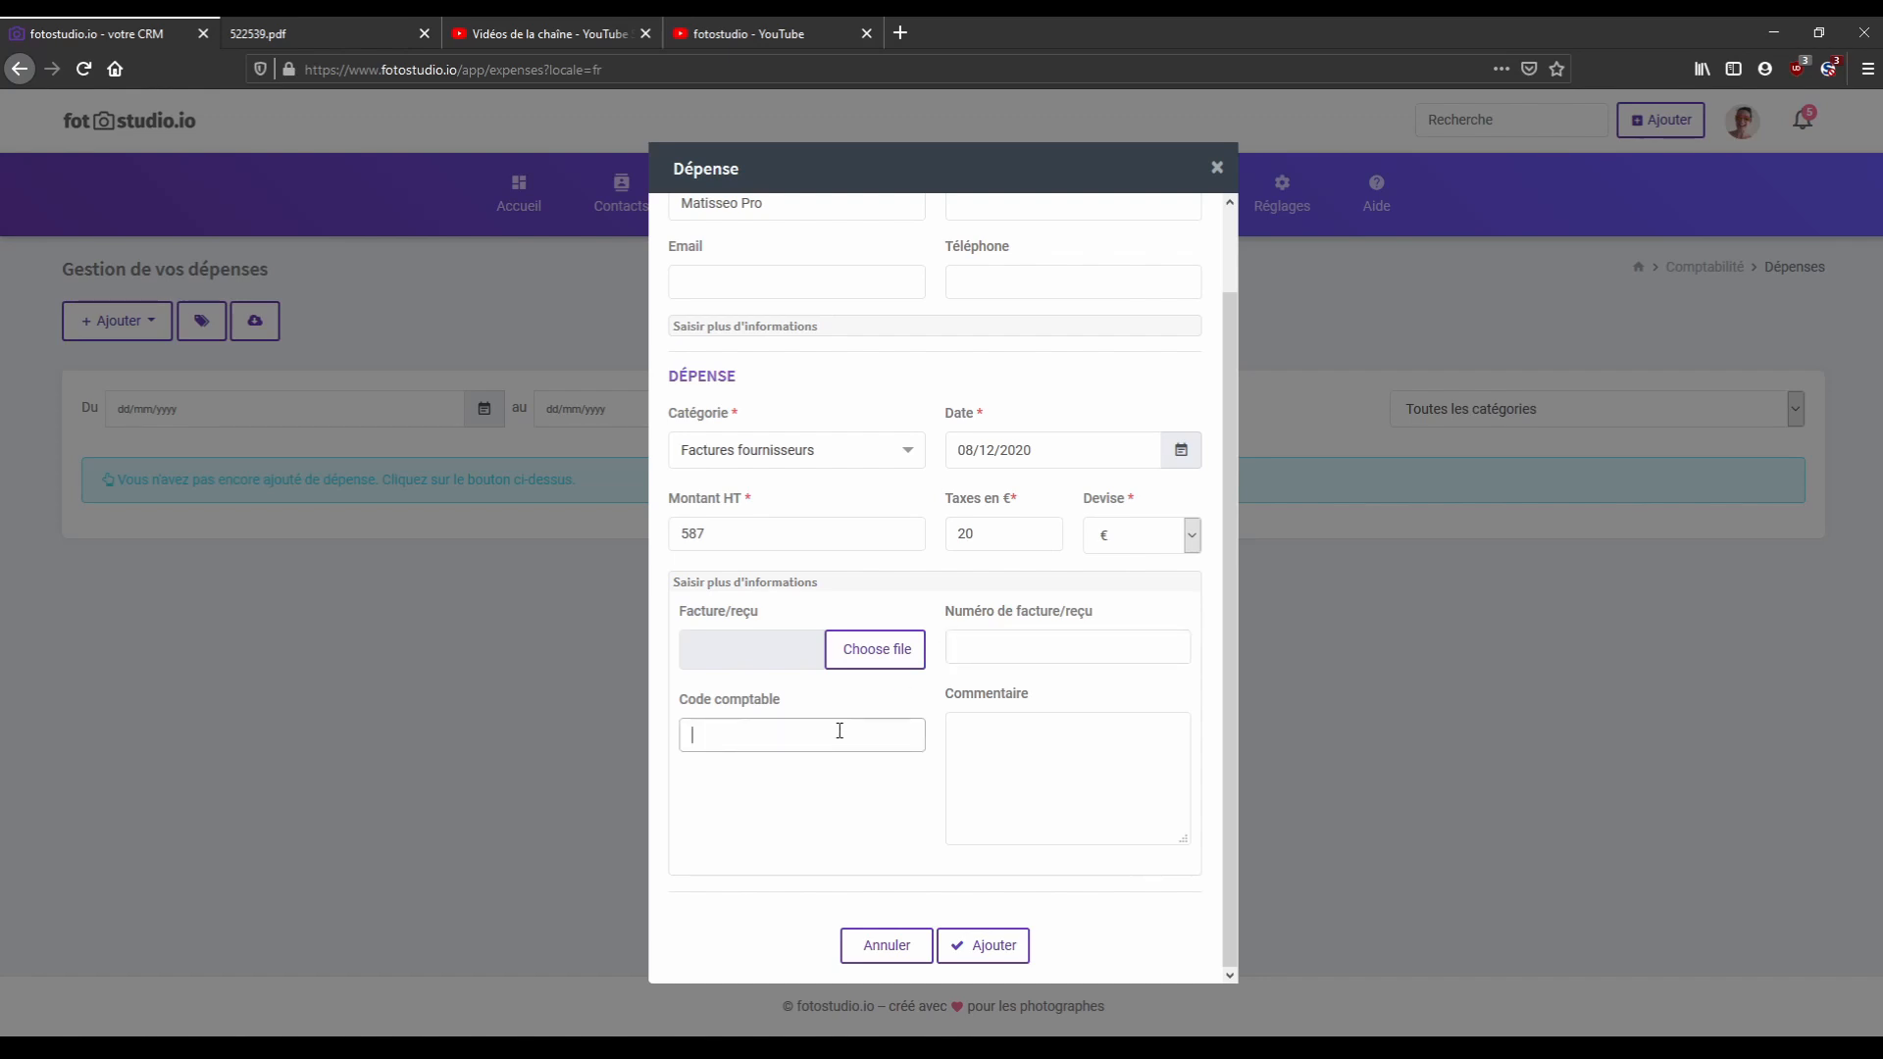
pyautogui.click(1024, 744)
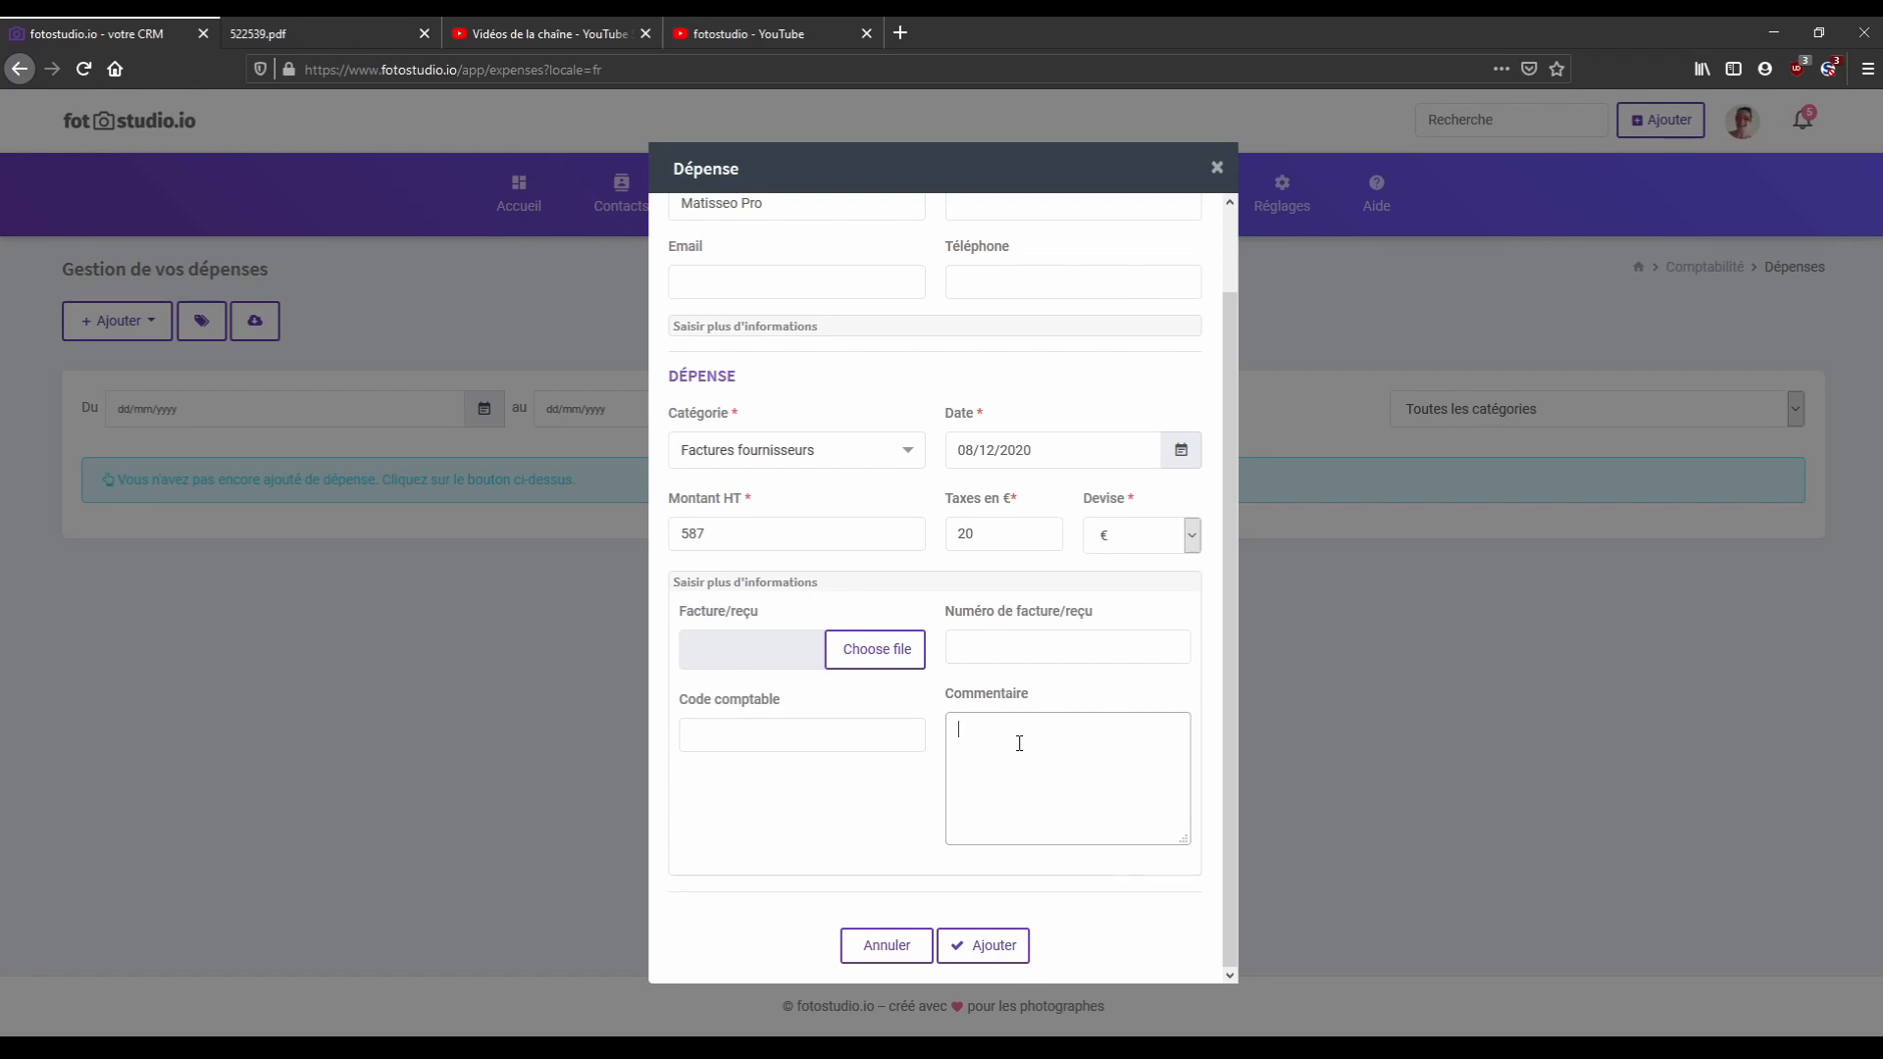
pyautogui.click(969, 947)
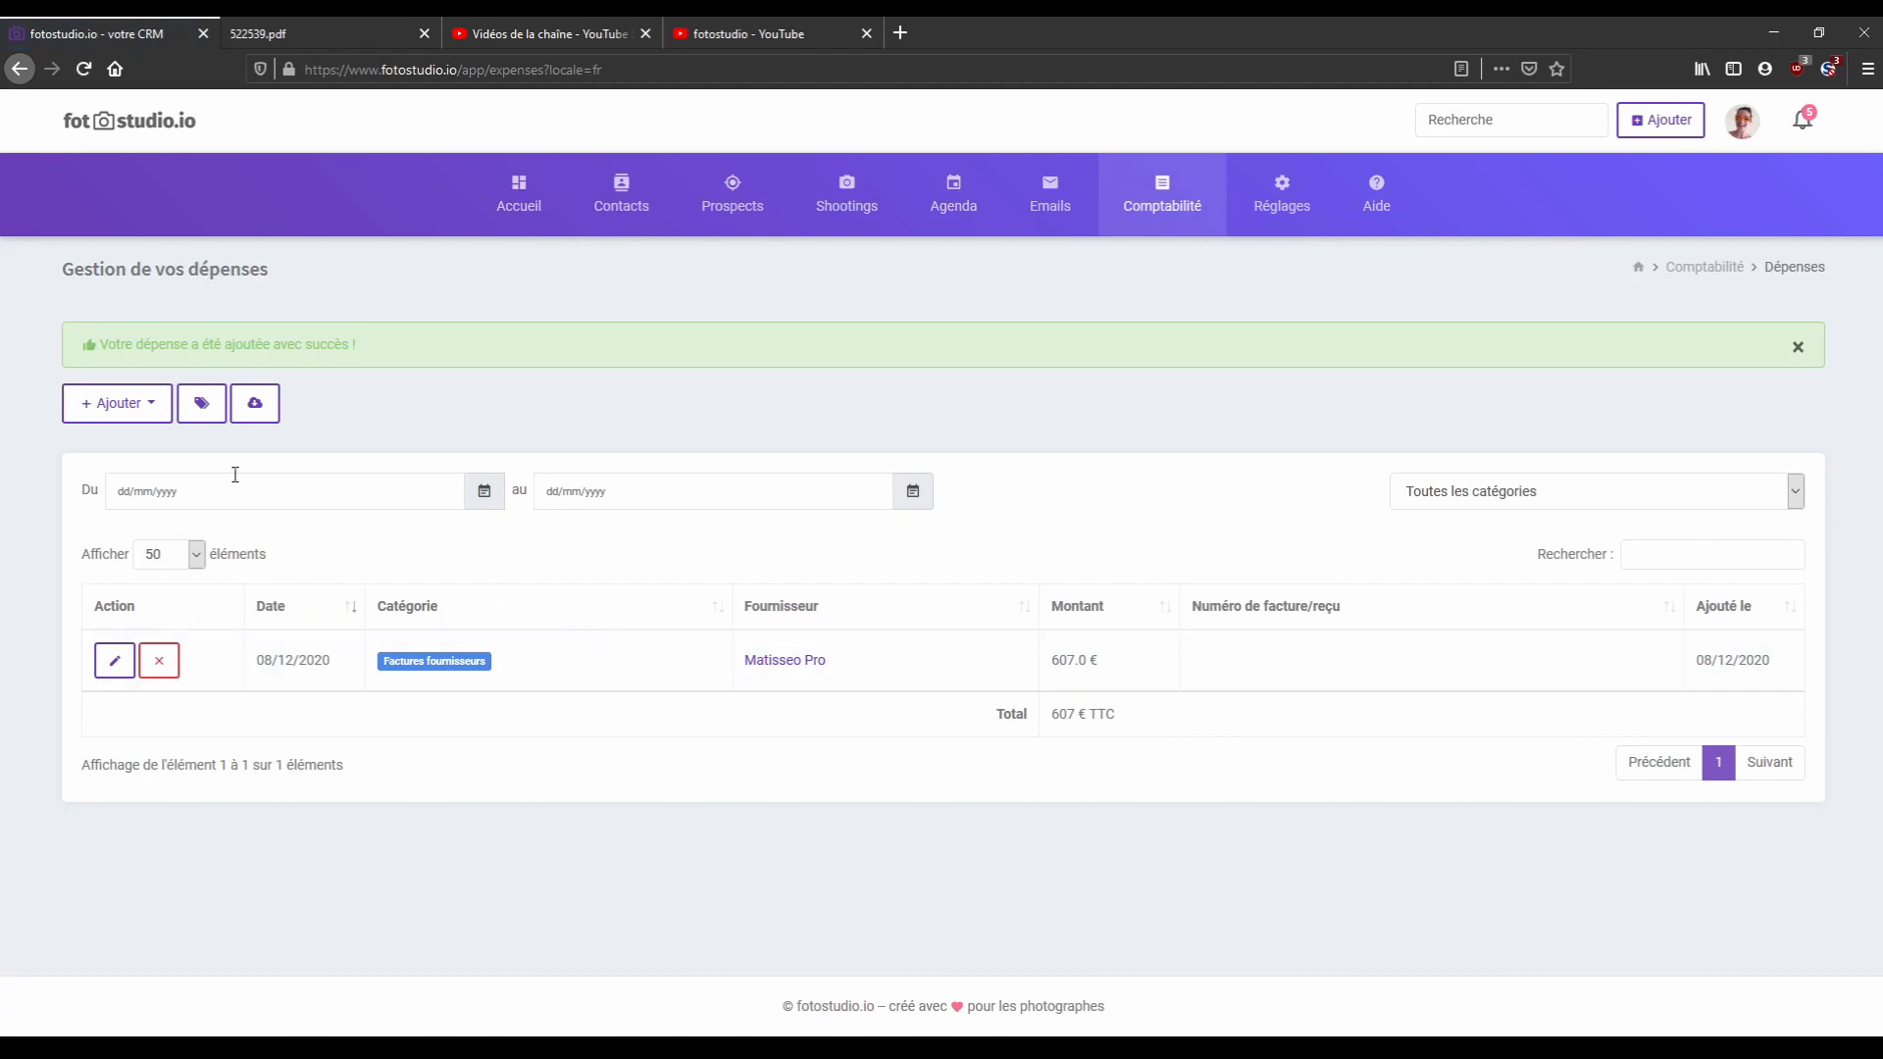
# Open the form for a standalone expense, view the available suppliers and close it without saving.
pyautogui.click(143, 410)
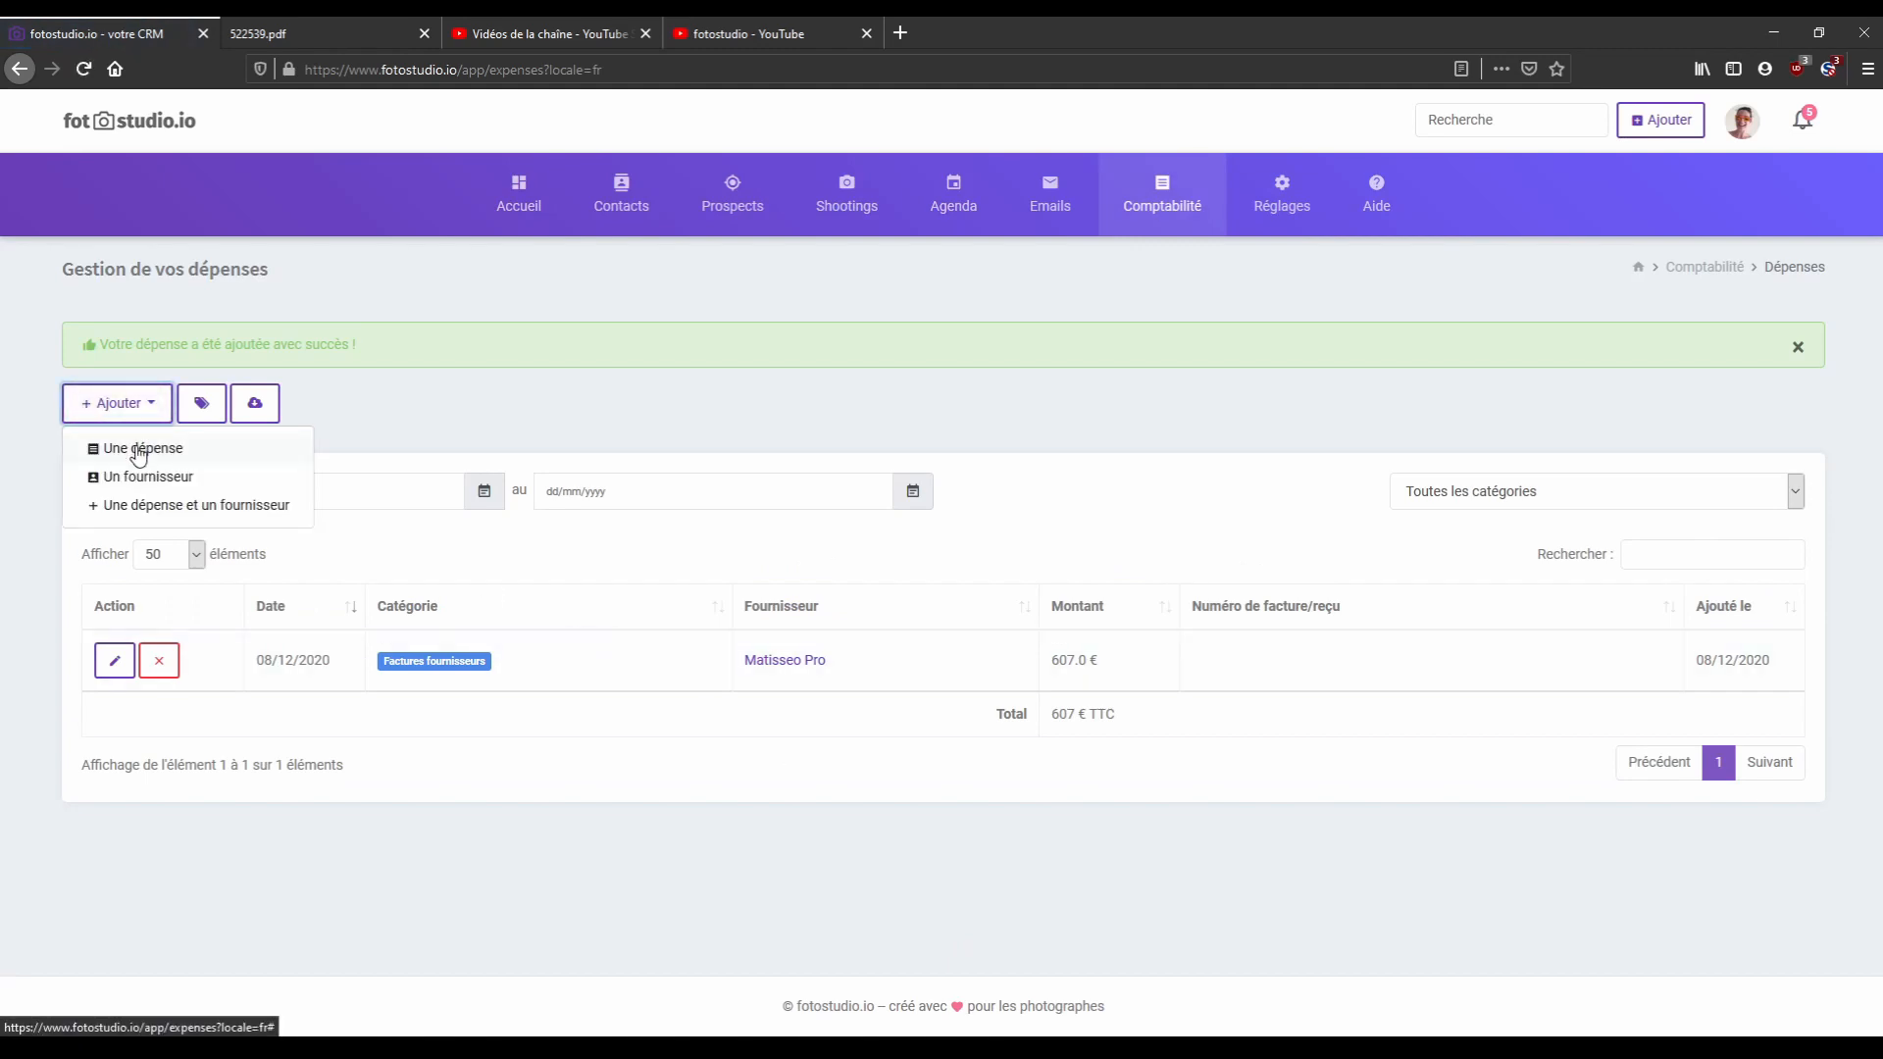
pyautogui.click(140, 449)
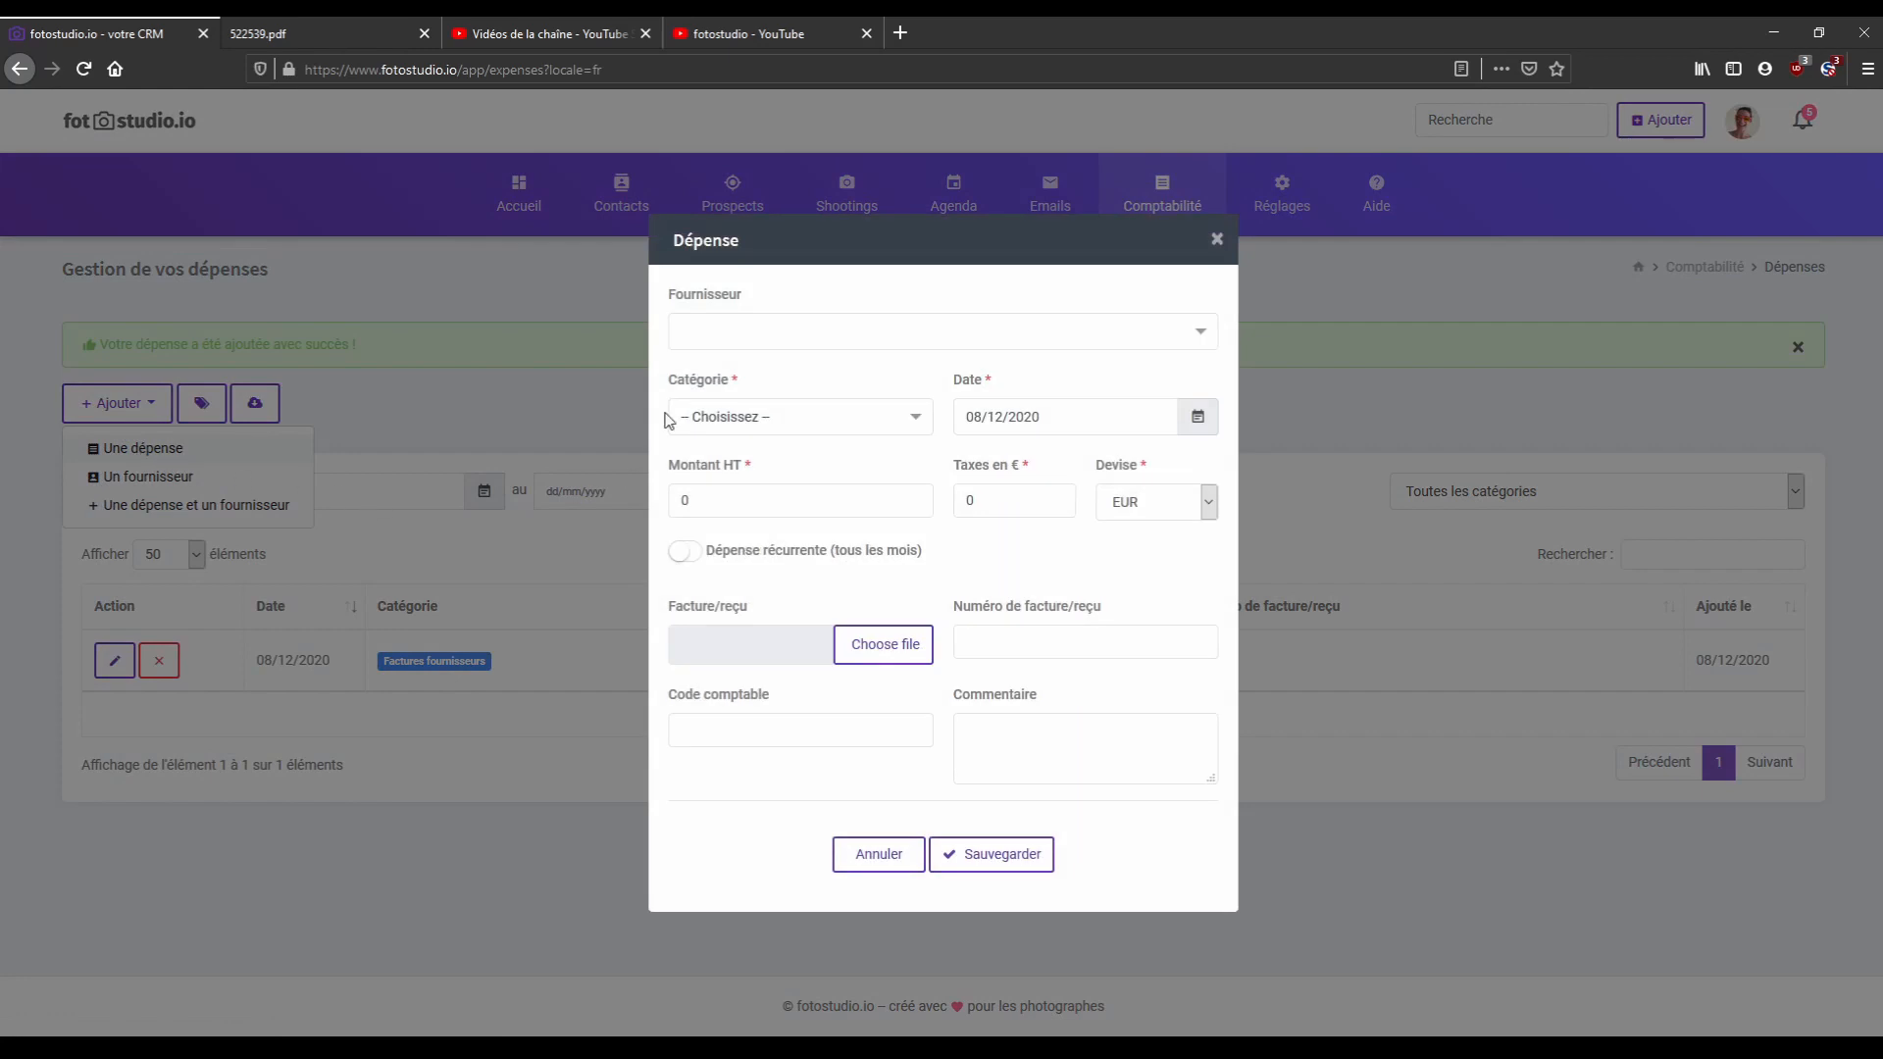
pyautogui.click(717, 334)
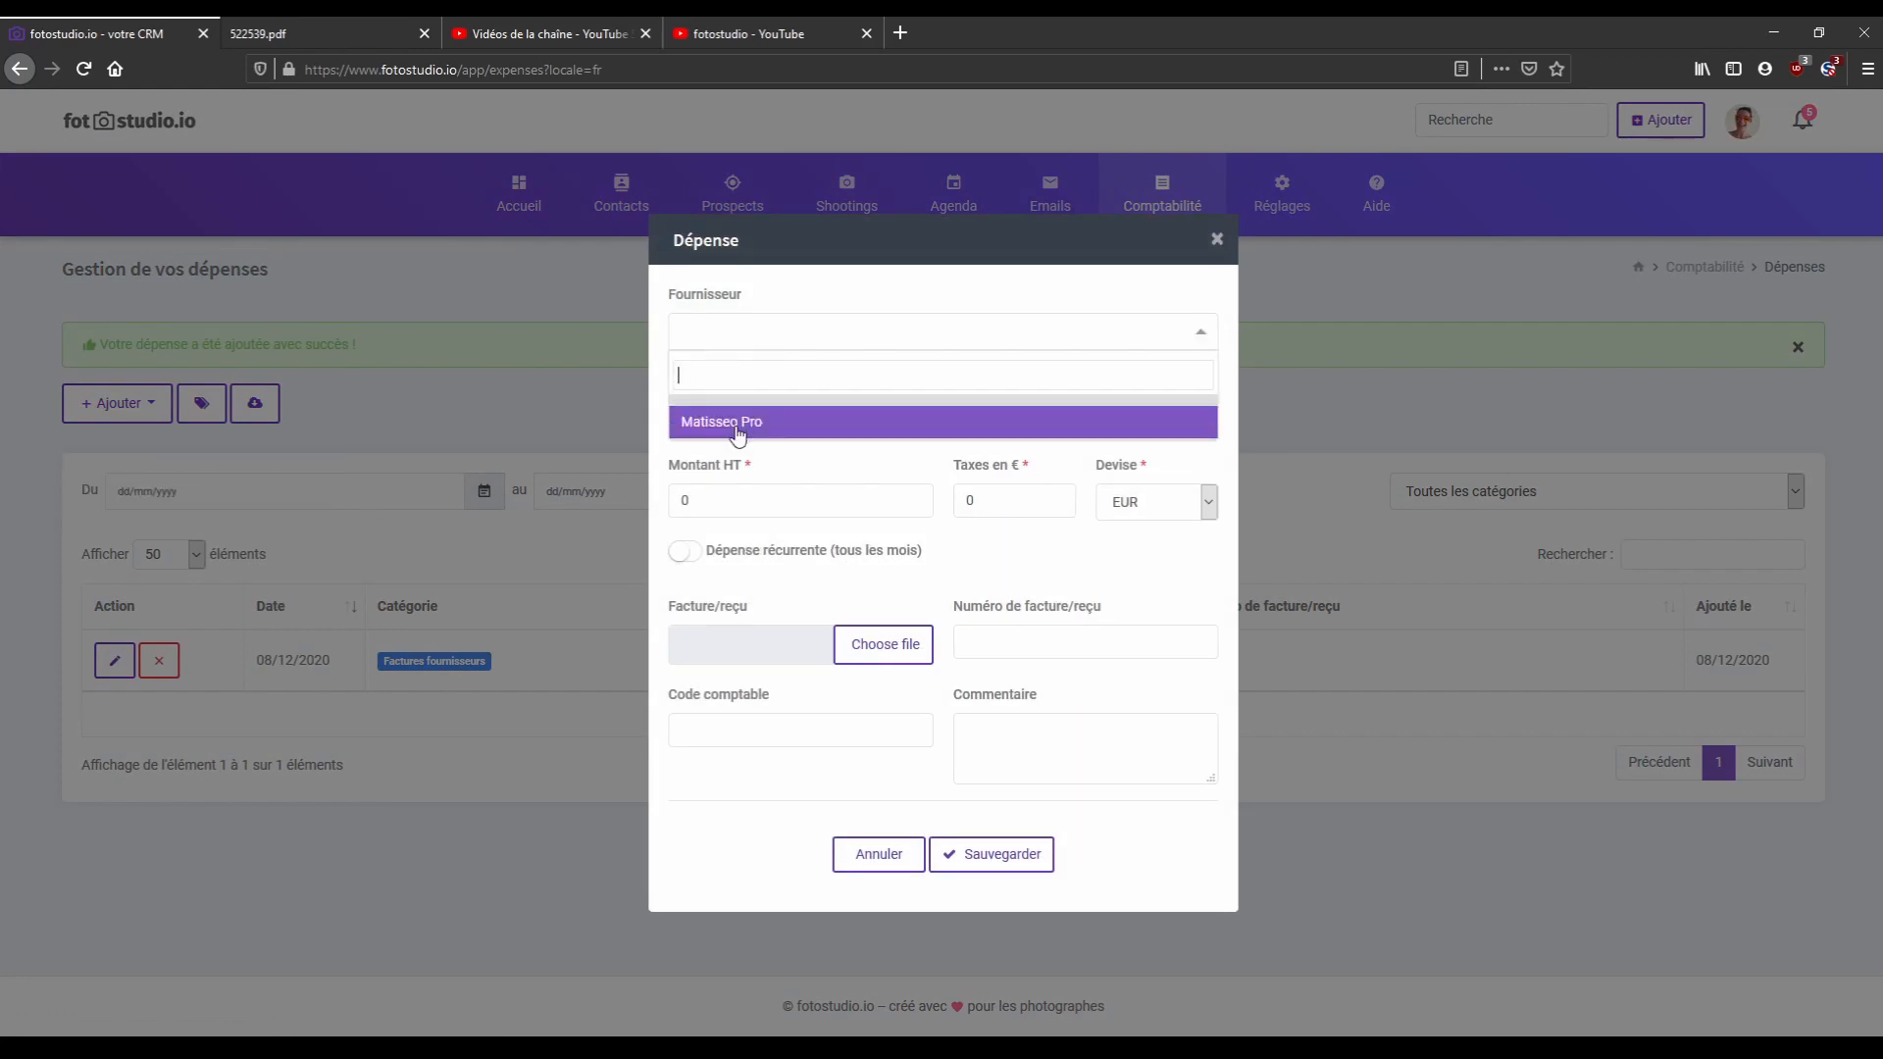
pyautogui.click(1219, 242)
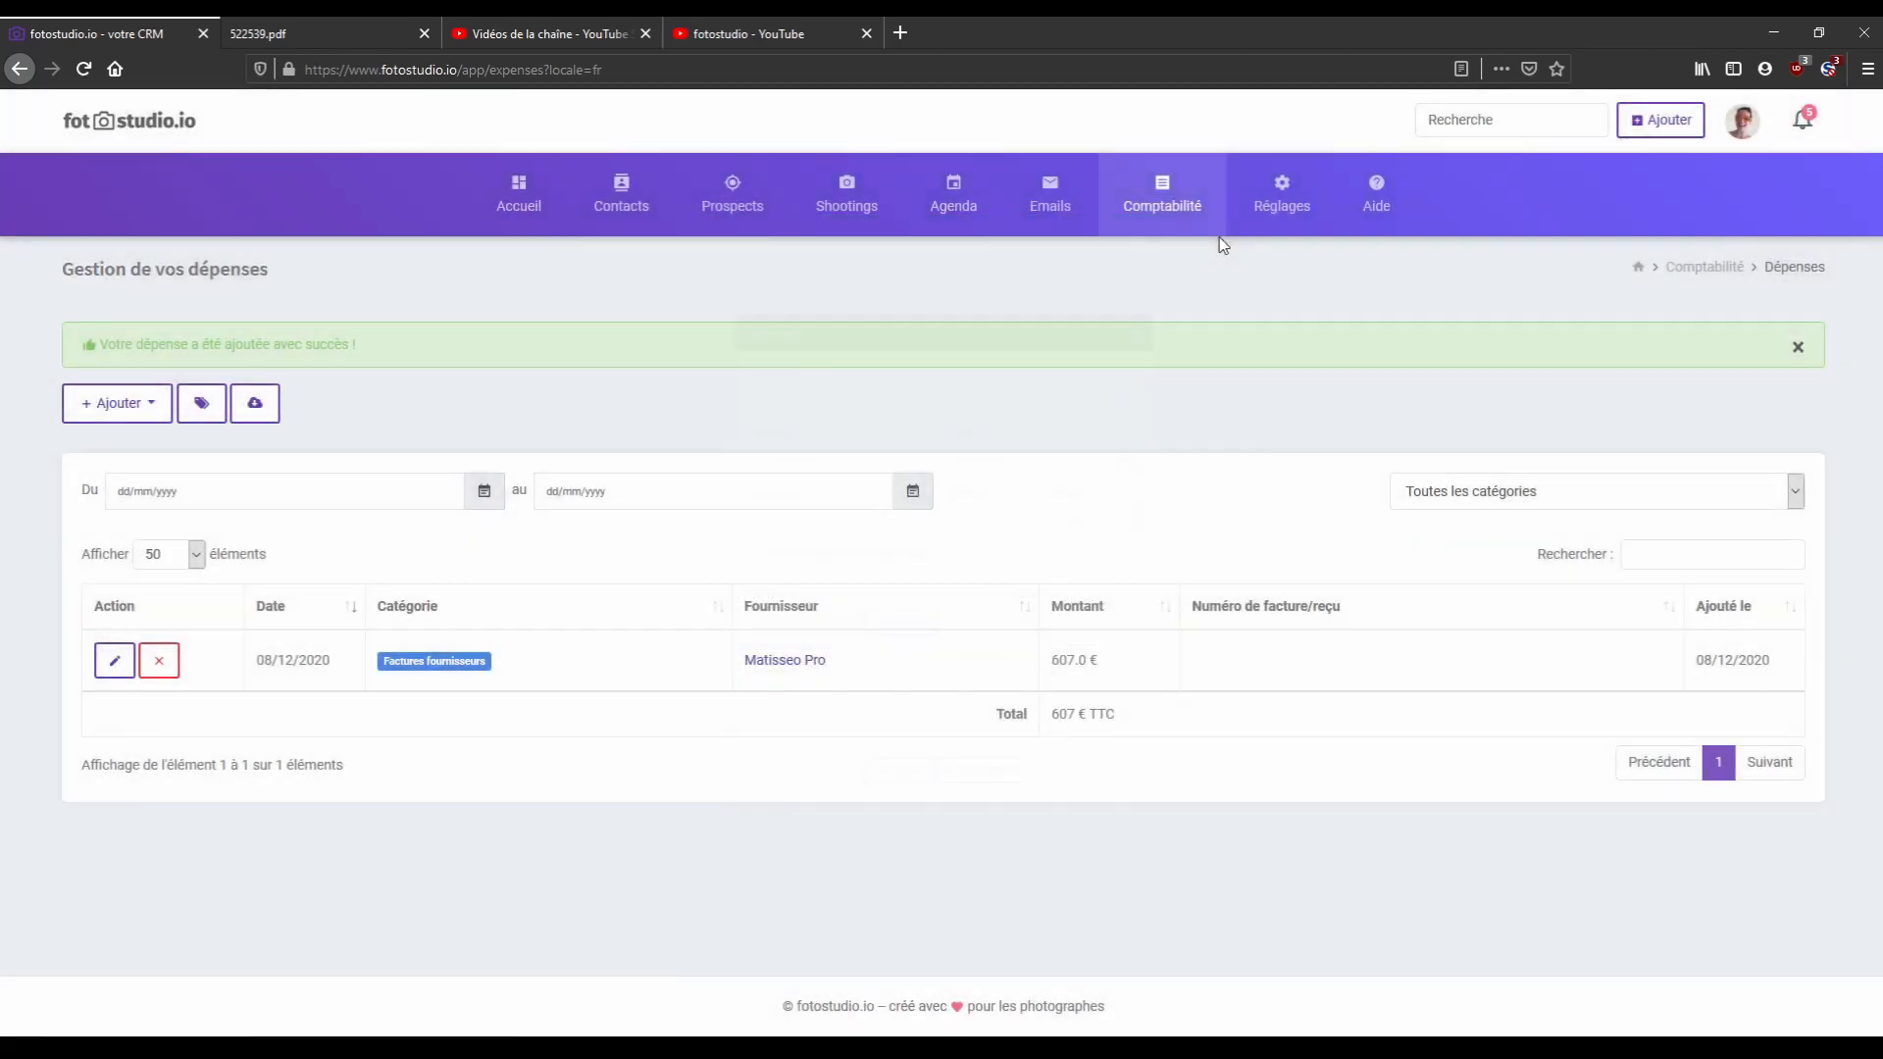
# Open the form for a new expense, check its monthly recurring expense option, and cancel without saving.
pyautogui.click(116, 410)
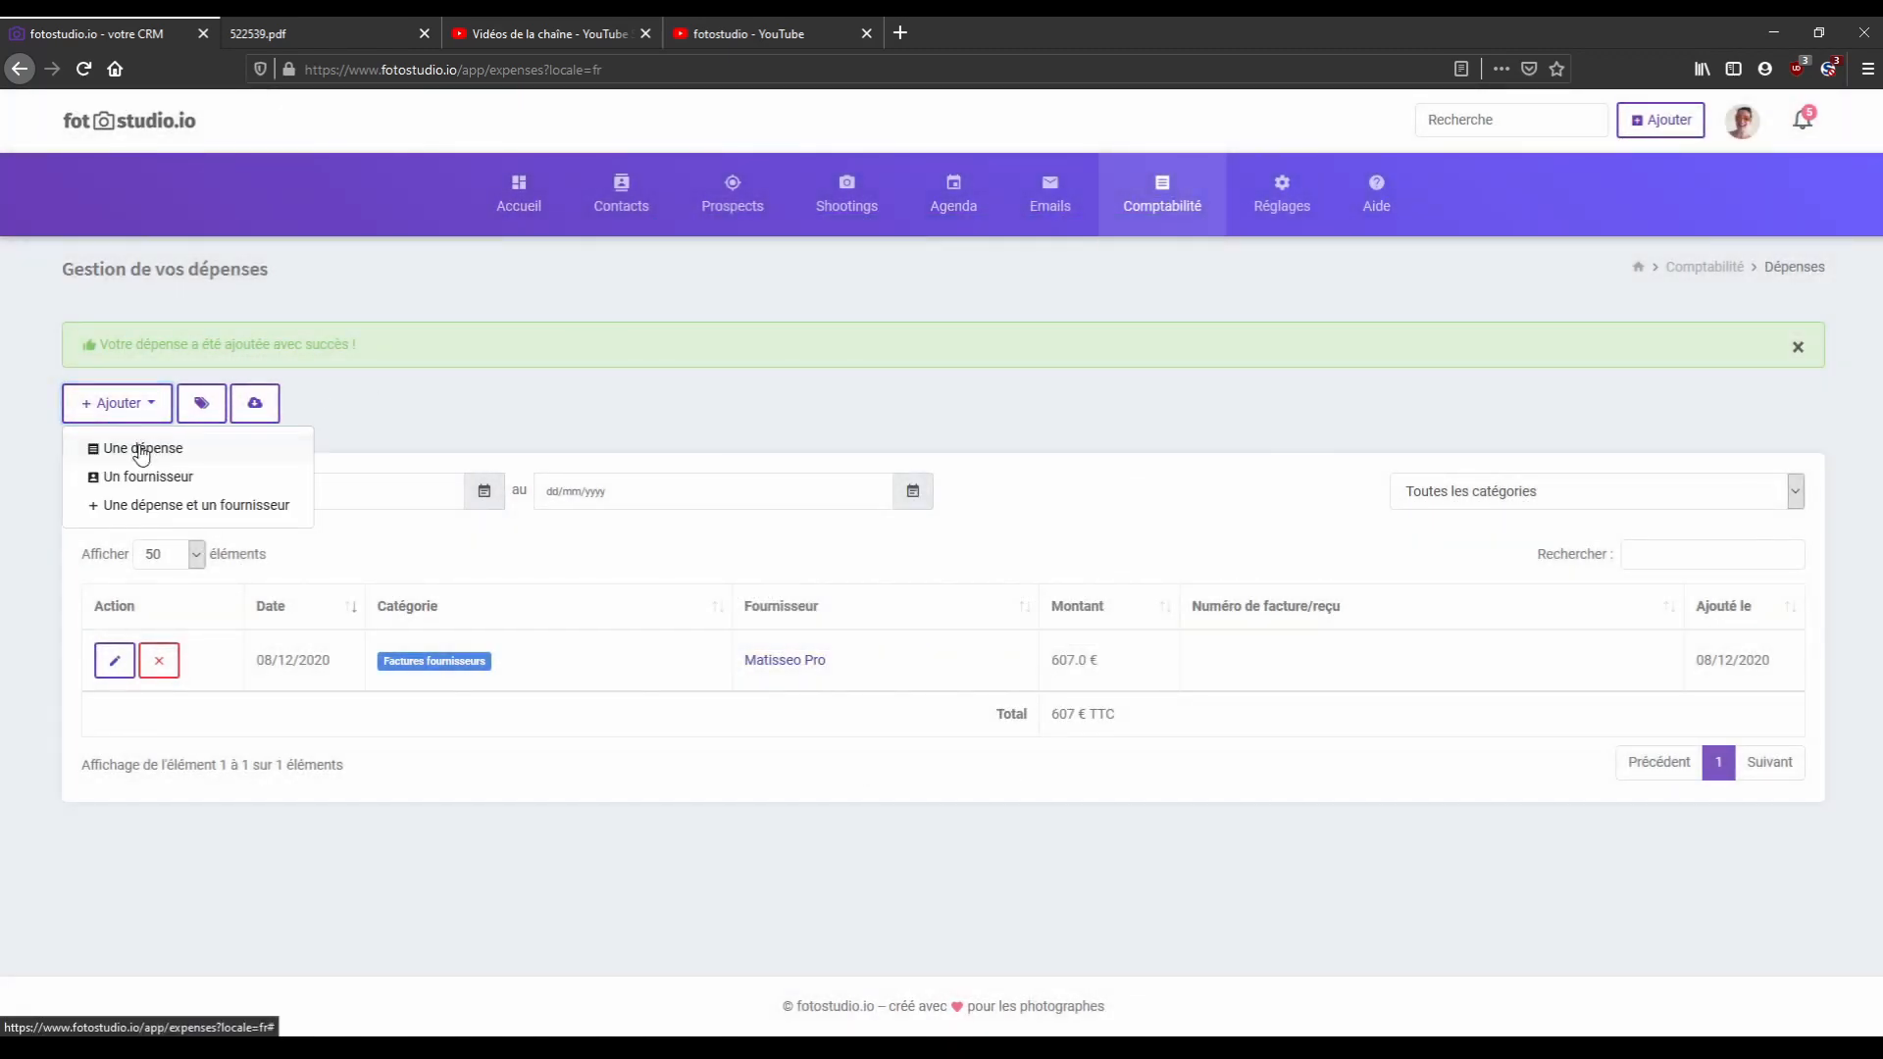
pyautogui.click(138, 448)
pyautogui.moveTo(731, 550); pyautogui.dragTo(929, 559)
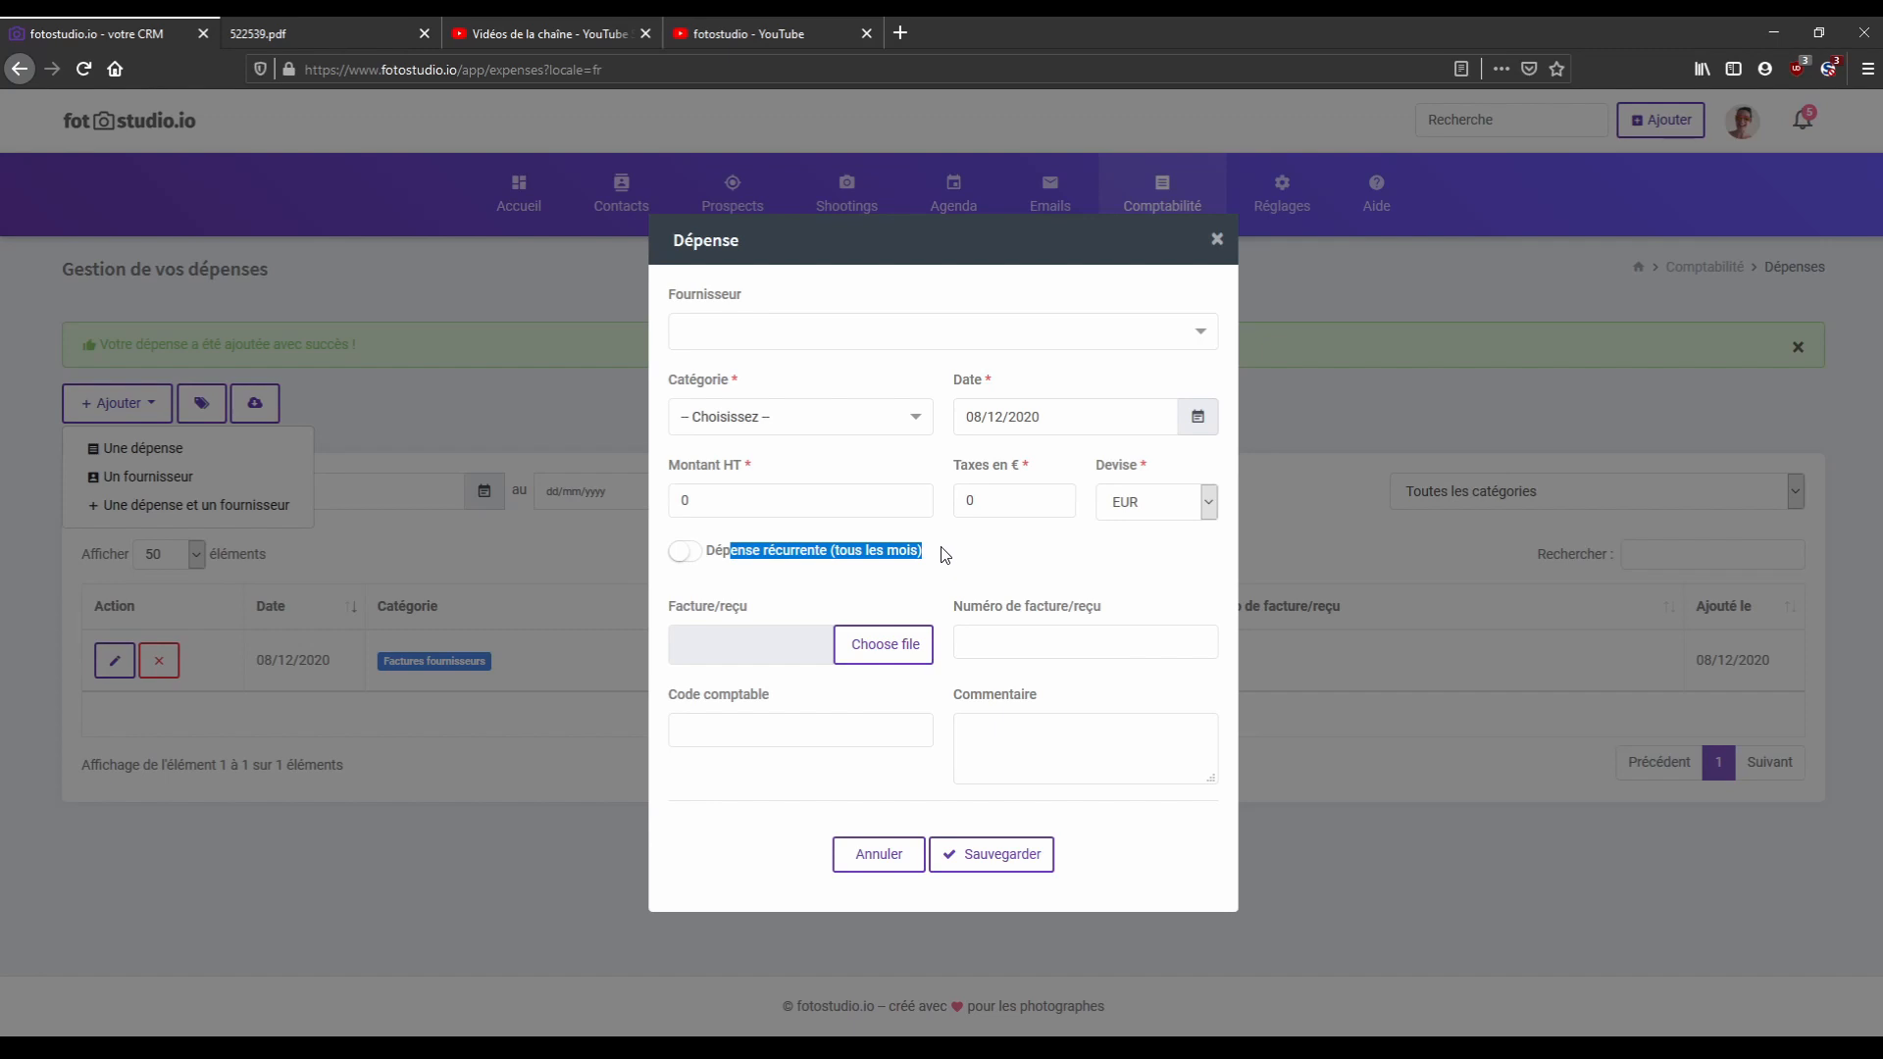
pyautogui.click(945, 555)
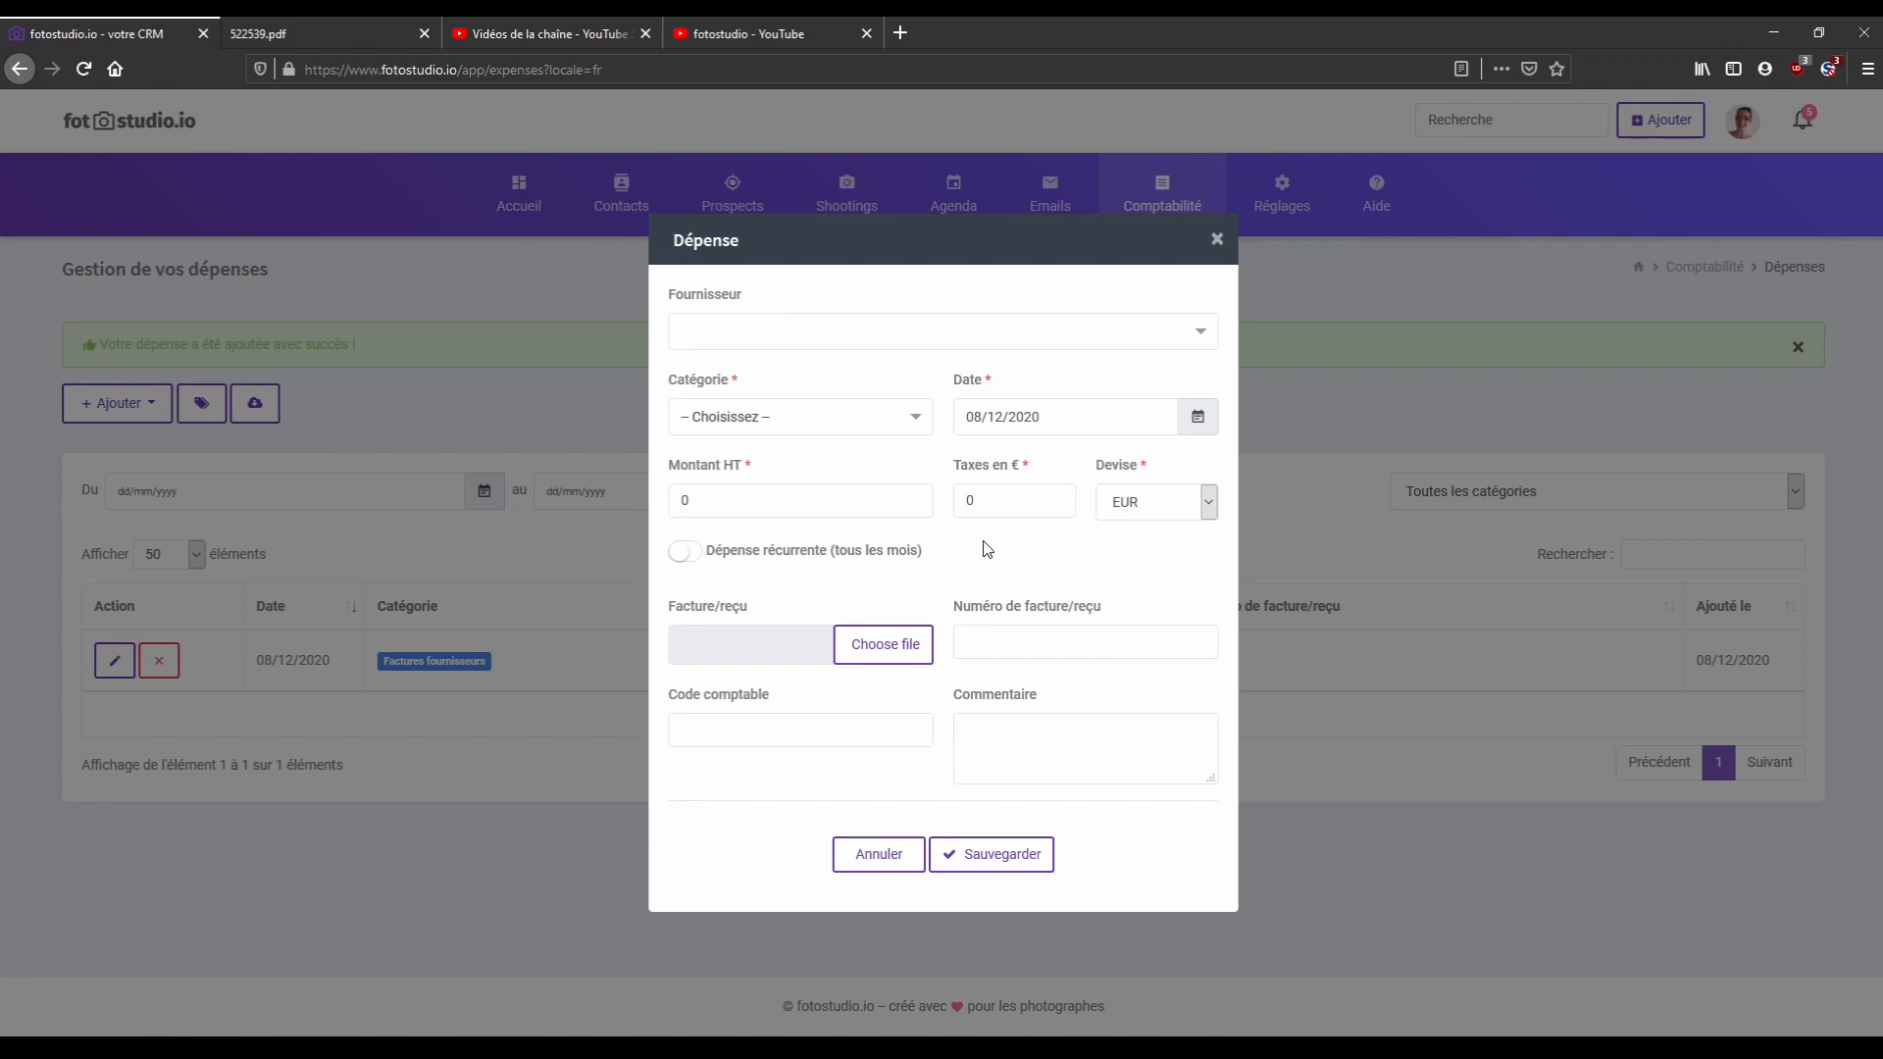
pyautogui.click(888, 854)
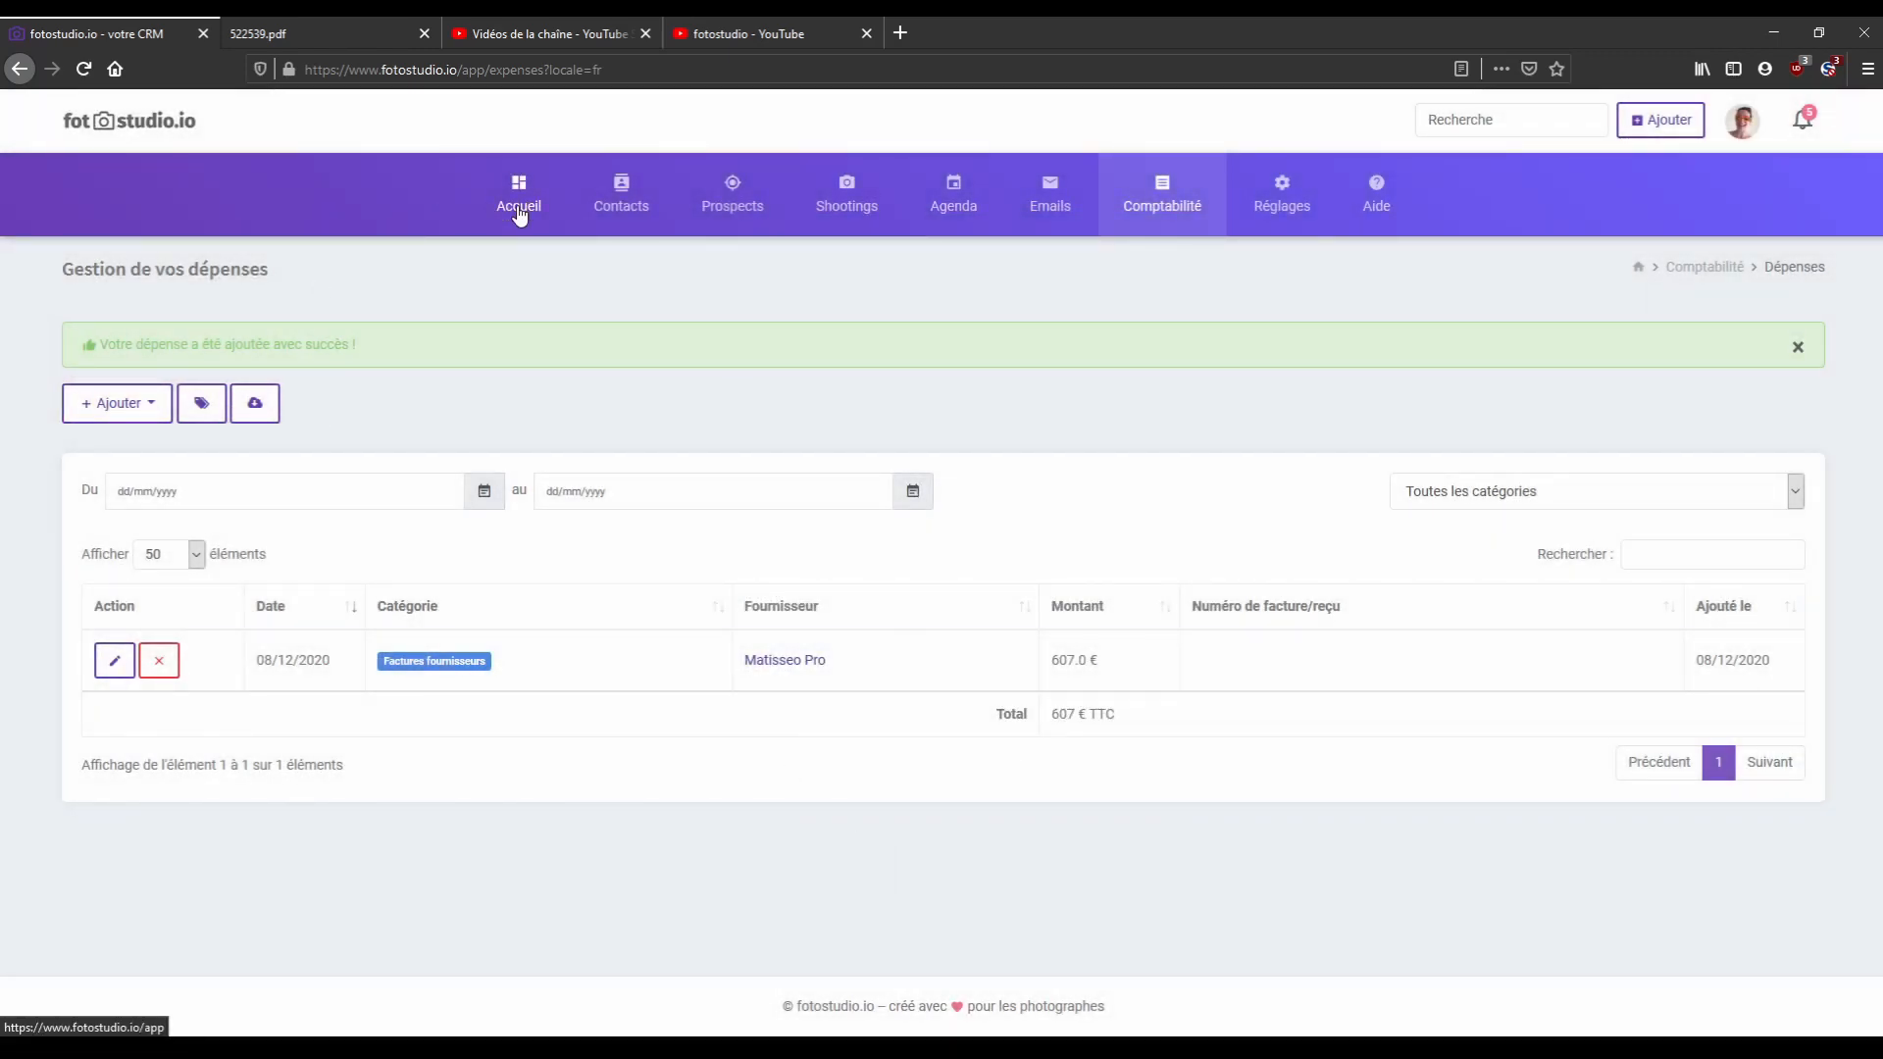
# Examine the accounting dashboard's revenue, profit, expense, expenses-by-type, average basket and payment method charts.
pyautogui.moveTo(1167, 228)
pyautogui.click(1157, 274)
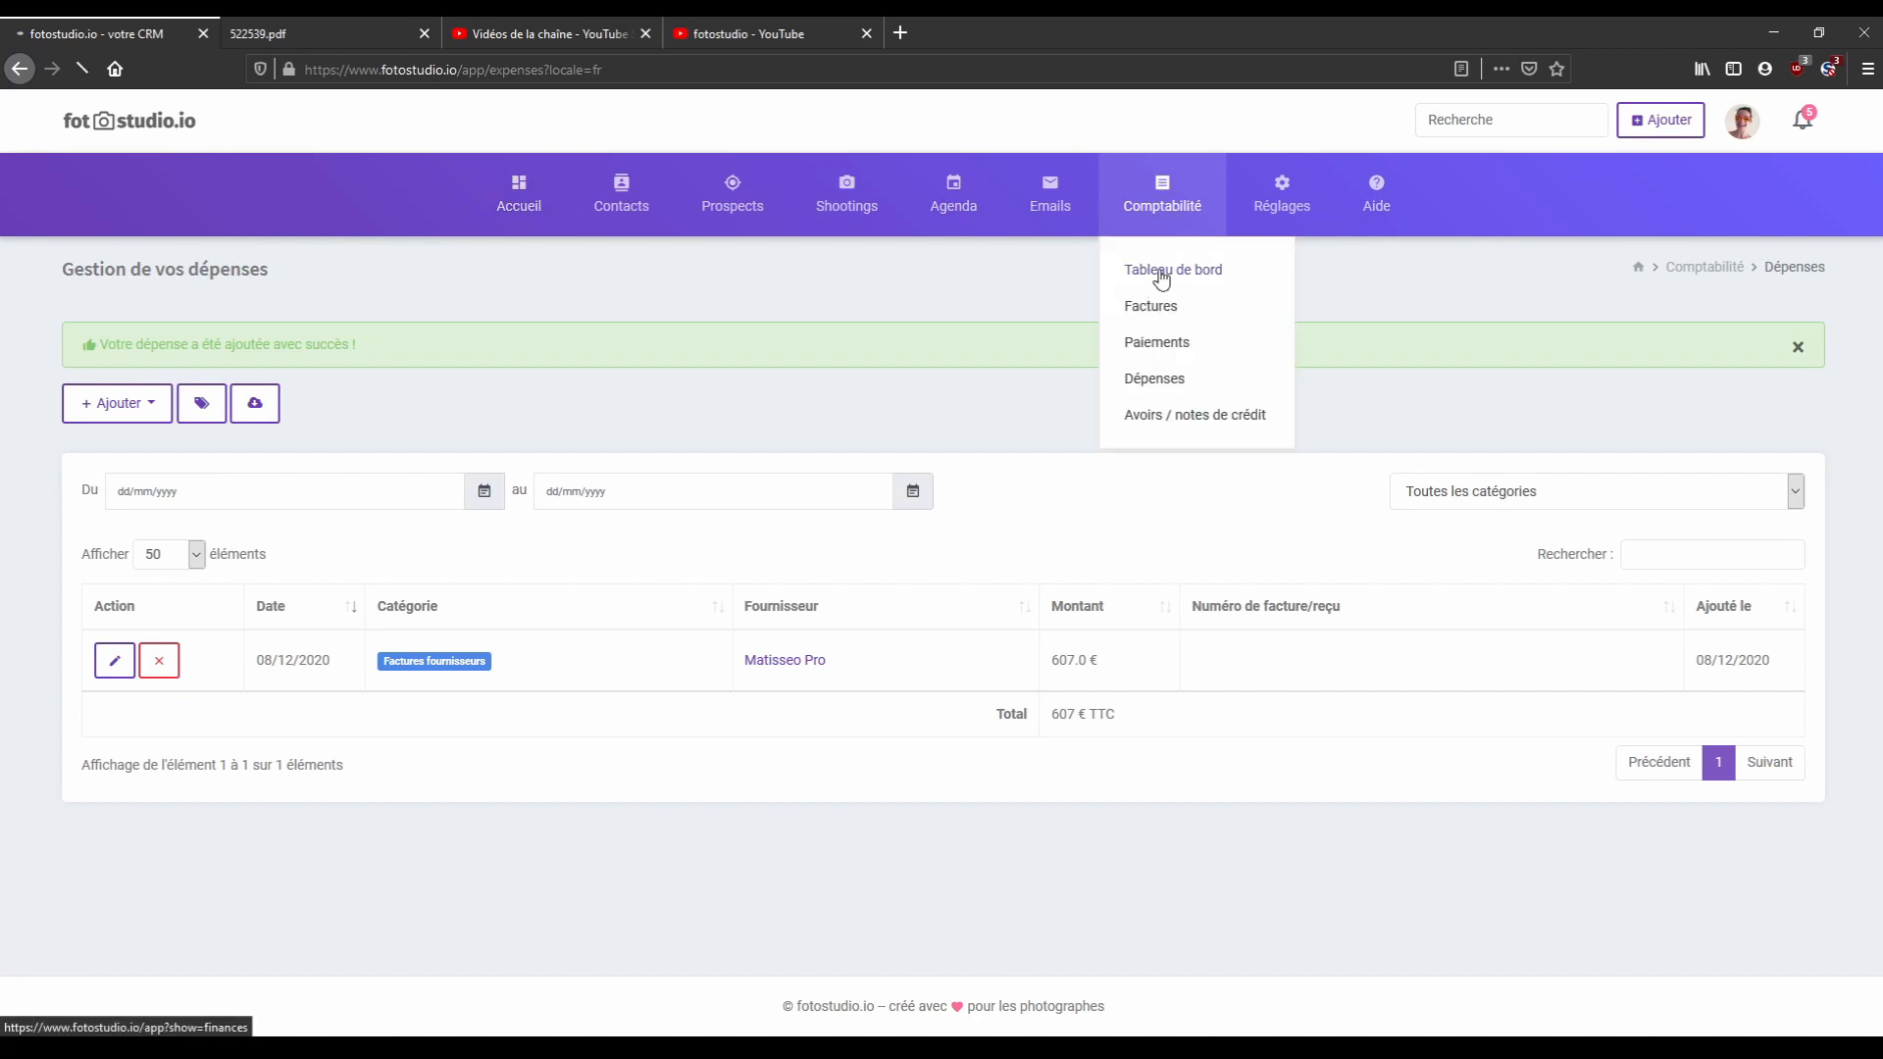
pyautogui.scroll(-2, 979, 563)
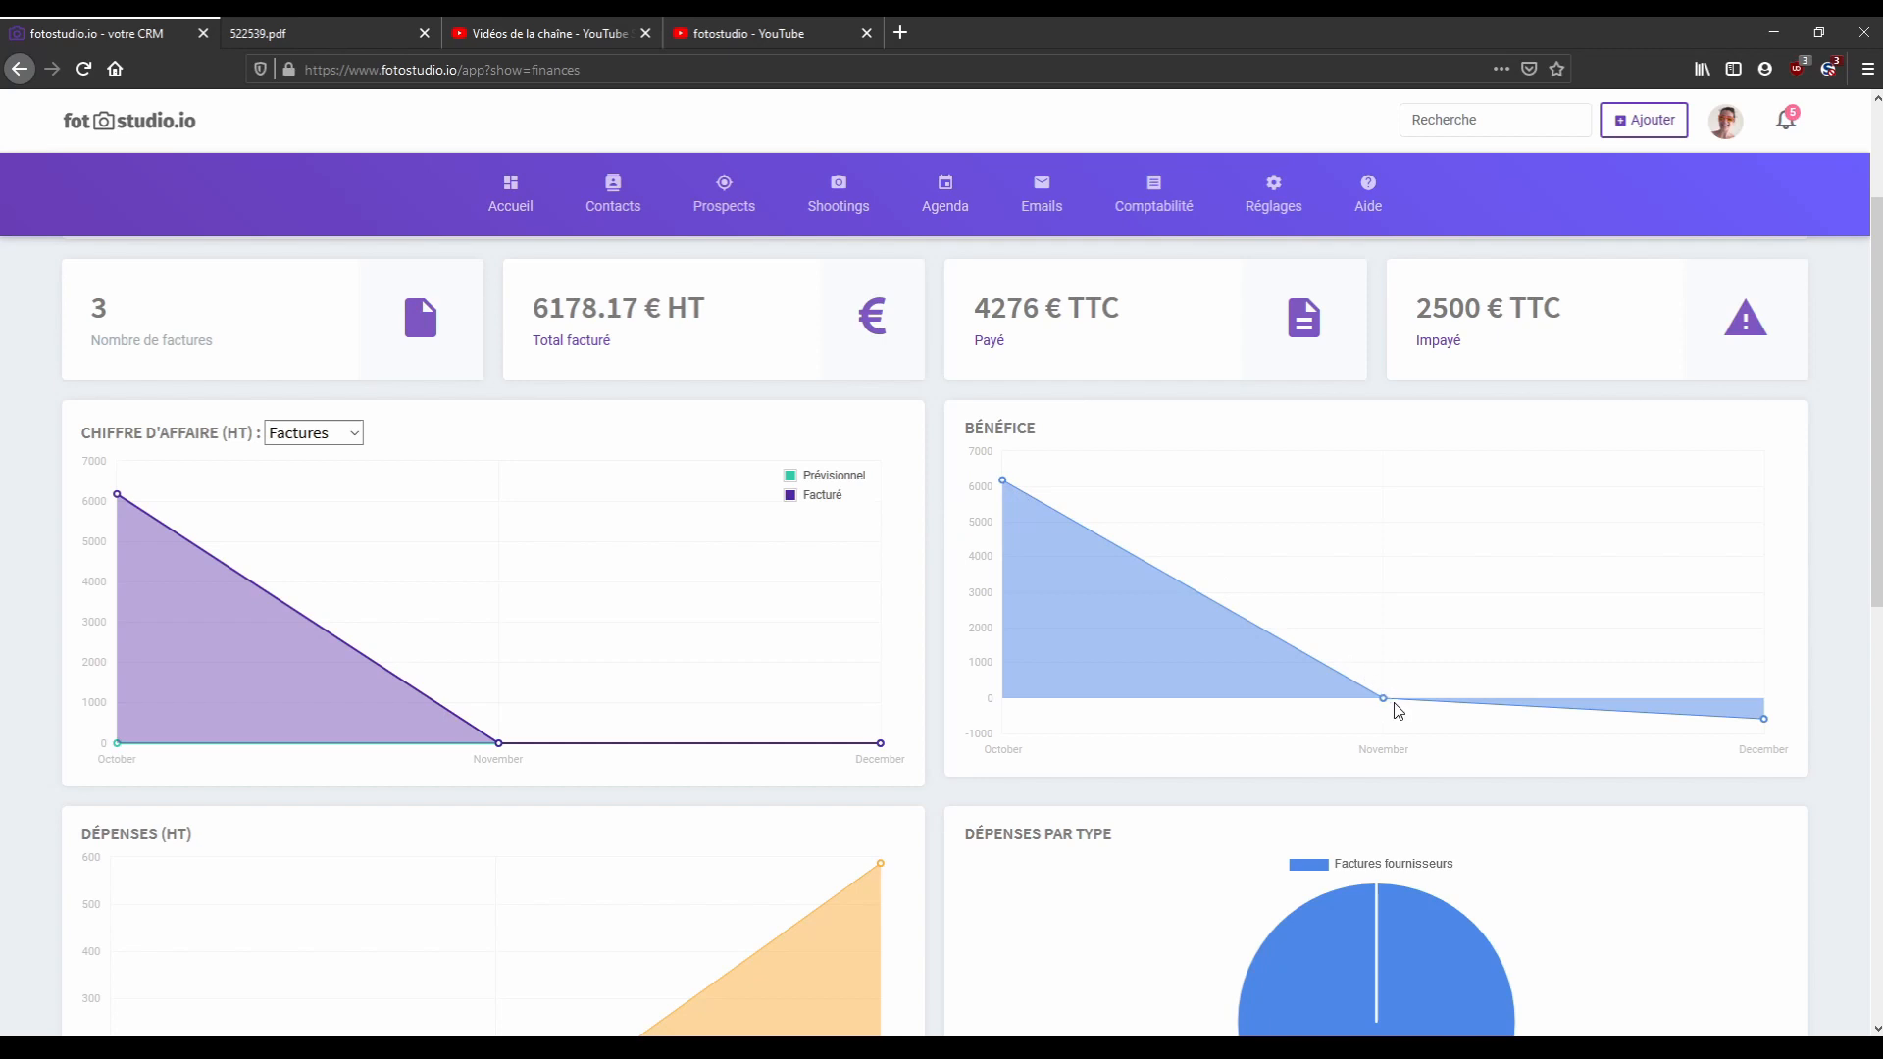
pyautogui.scroll(-1, 1365, 713)
pyautogui.scroll(-2, 1361, 708)
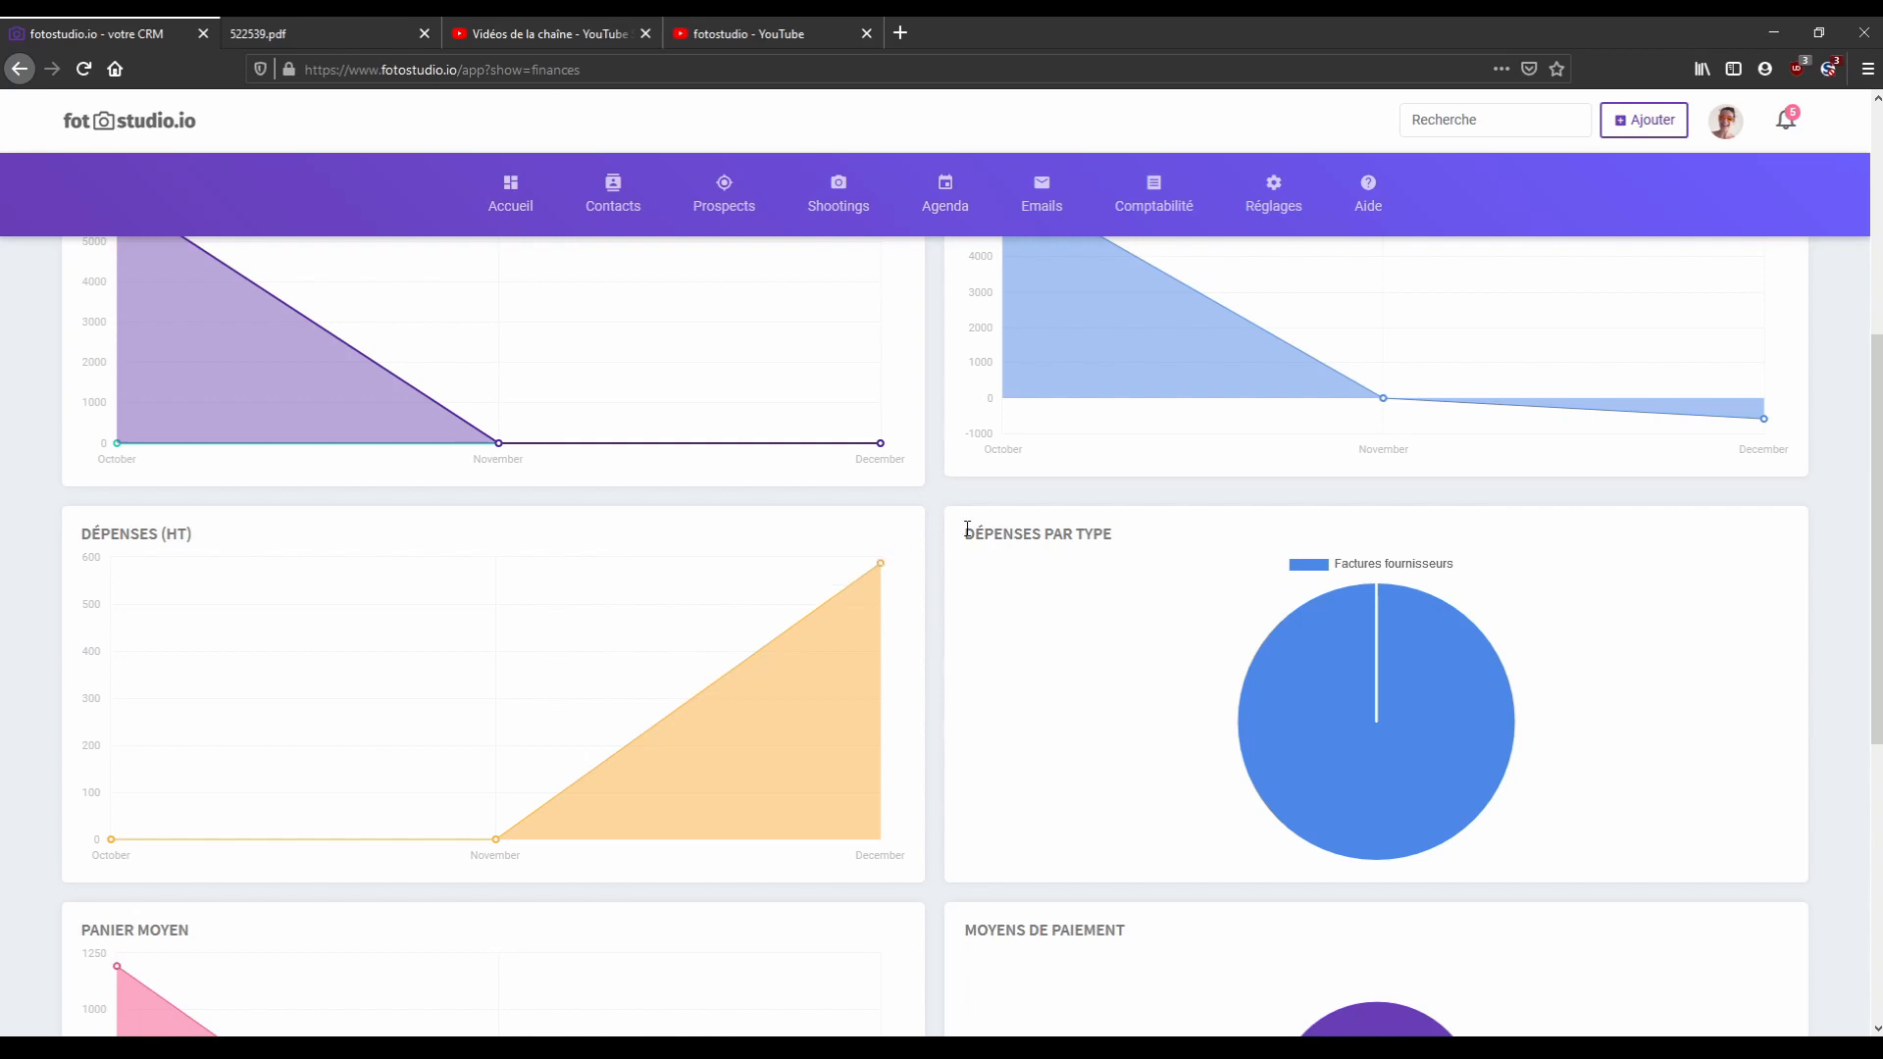
pyautogui.moveTo(963, 534); pyautogui.dragTo(1133, 537)
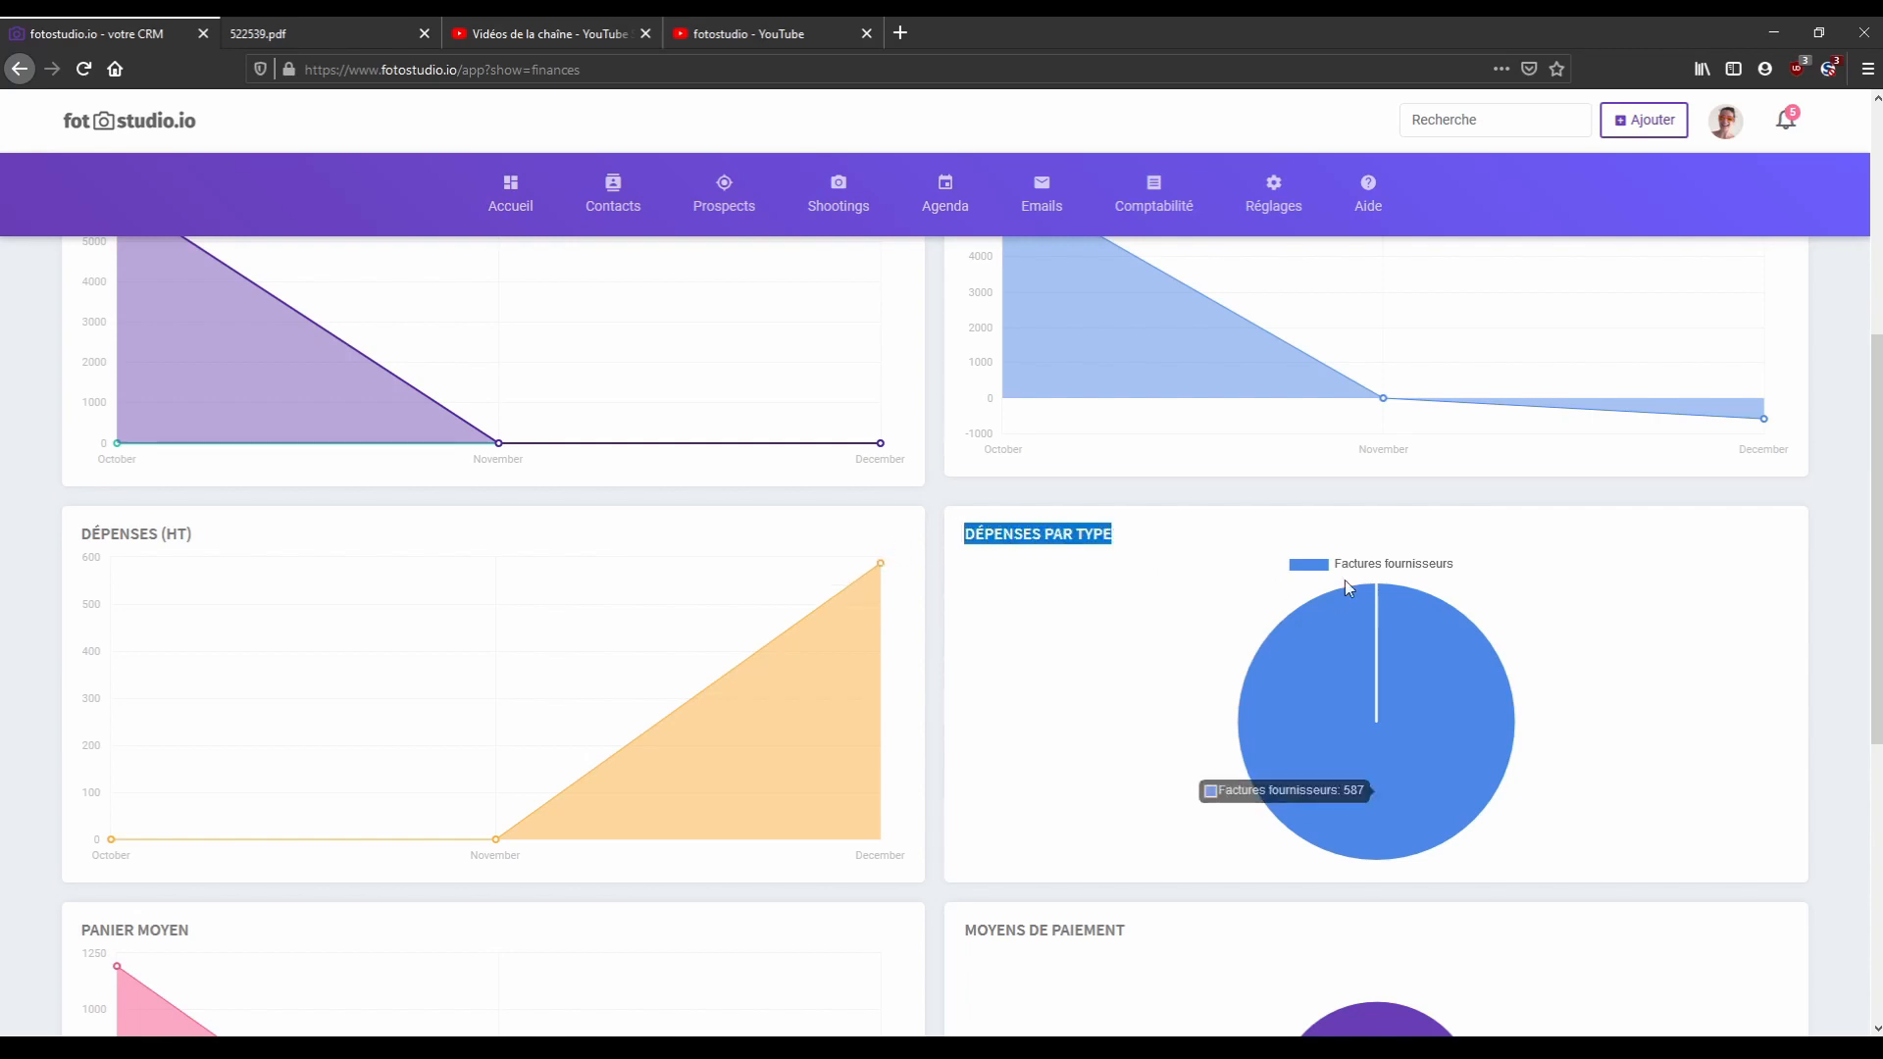
pyautogui.moveTo(1298, 667)
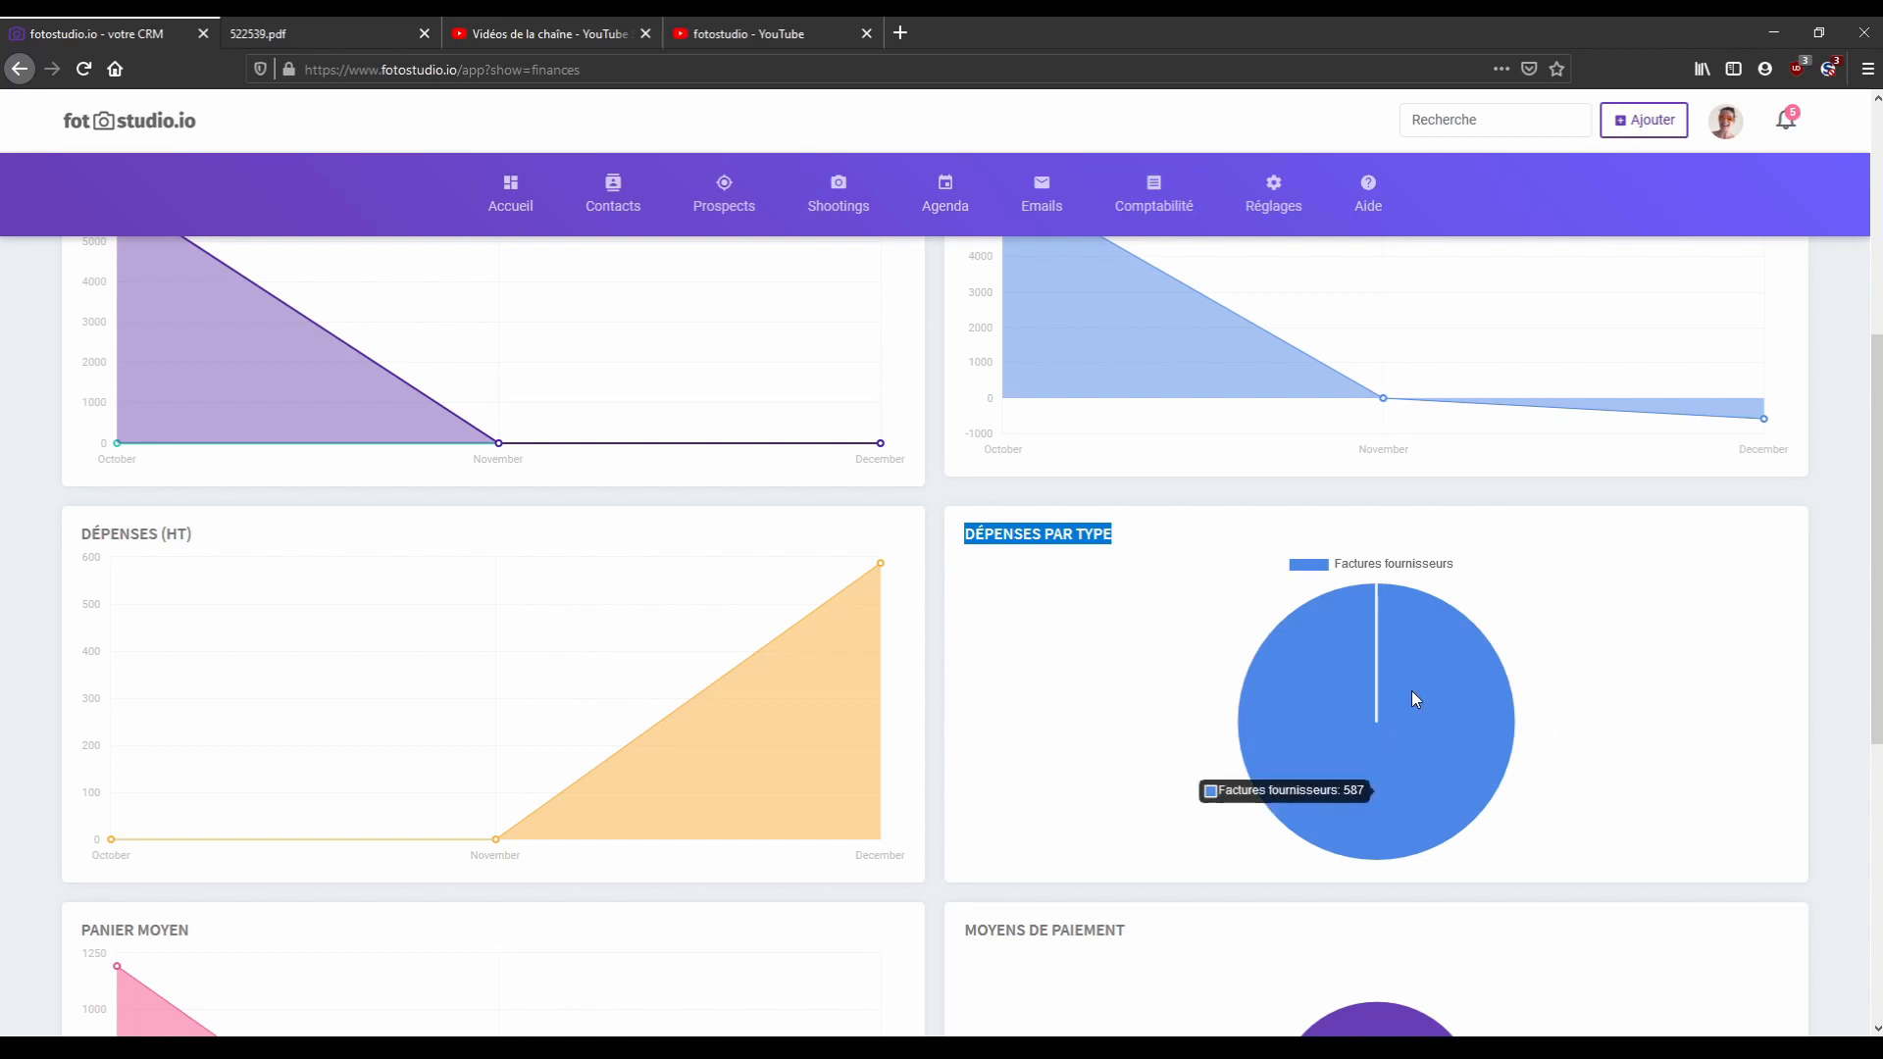
pyautogui.scroll(-2, 1284, 657)
pyautogui.scroll(-2, 1286, 663)
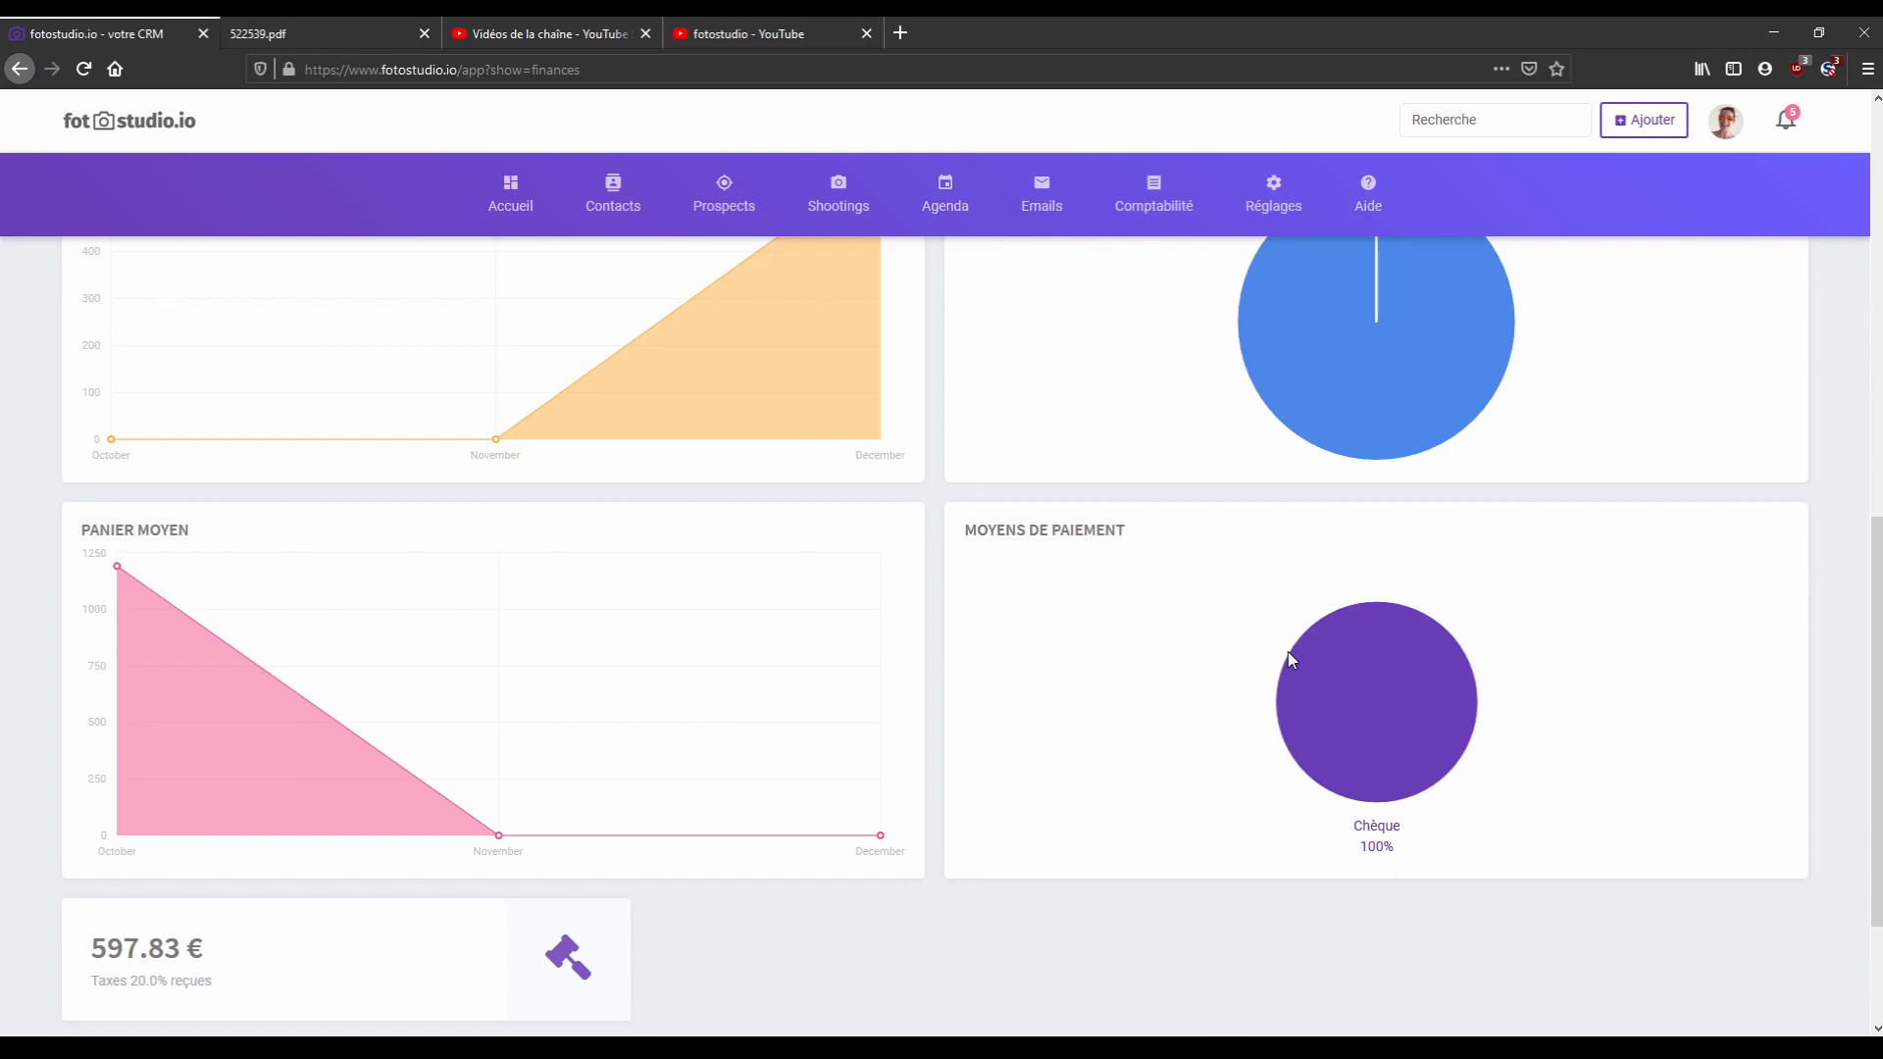
# Open the download options for the invoice list and set the export file format to Excel.
pyautogui.moveTo(1238, 221)
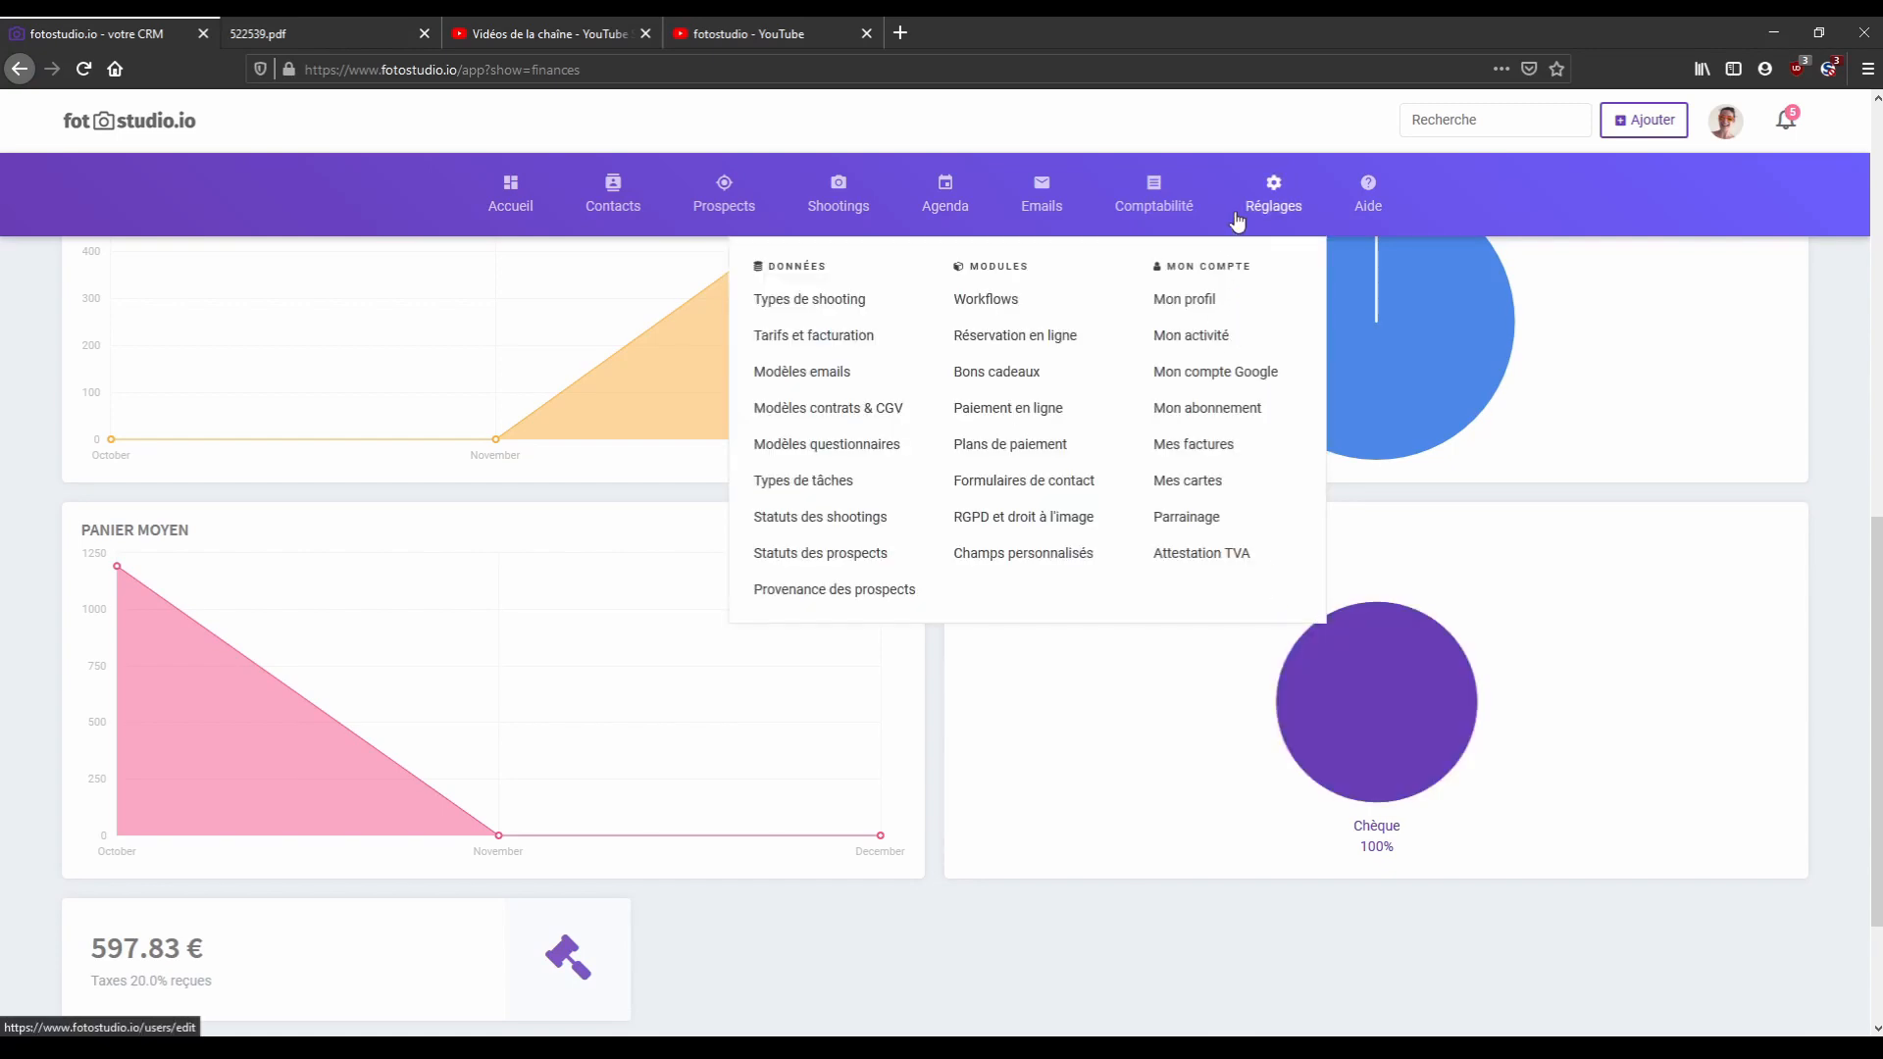
pyautogui.moveTo(1161, 206)
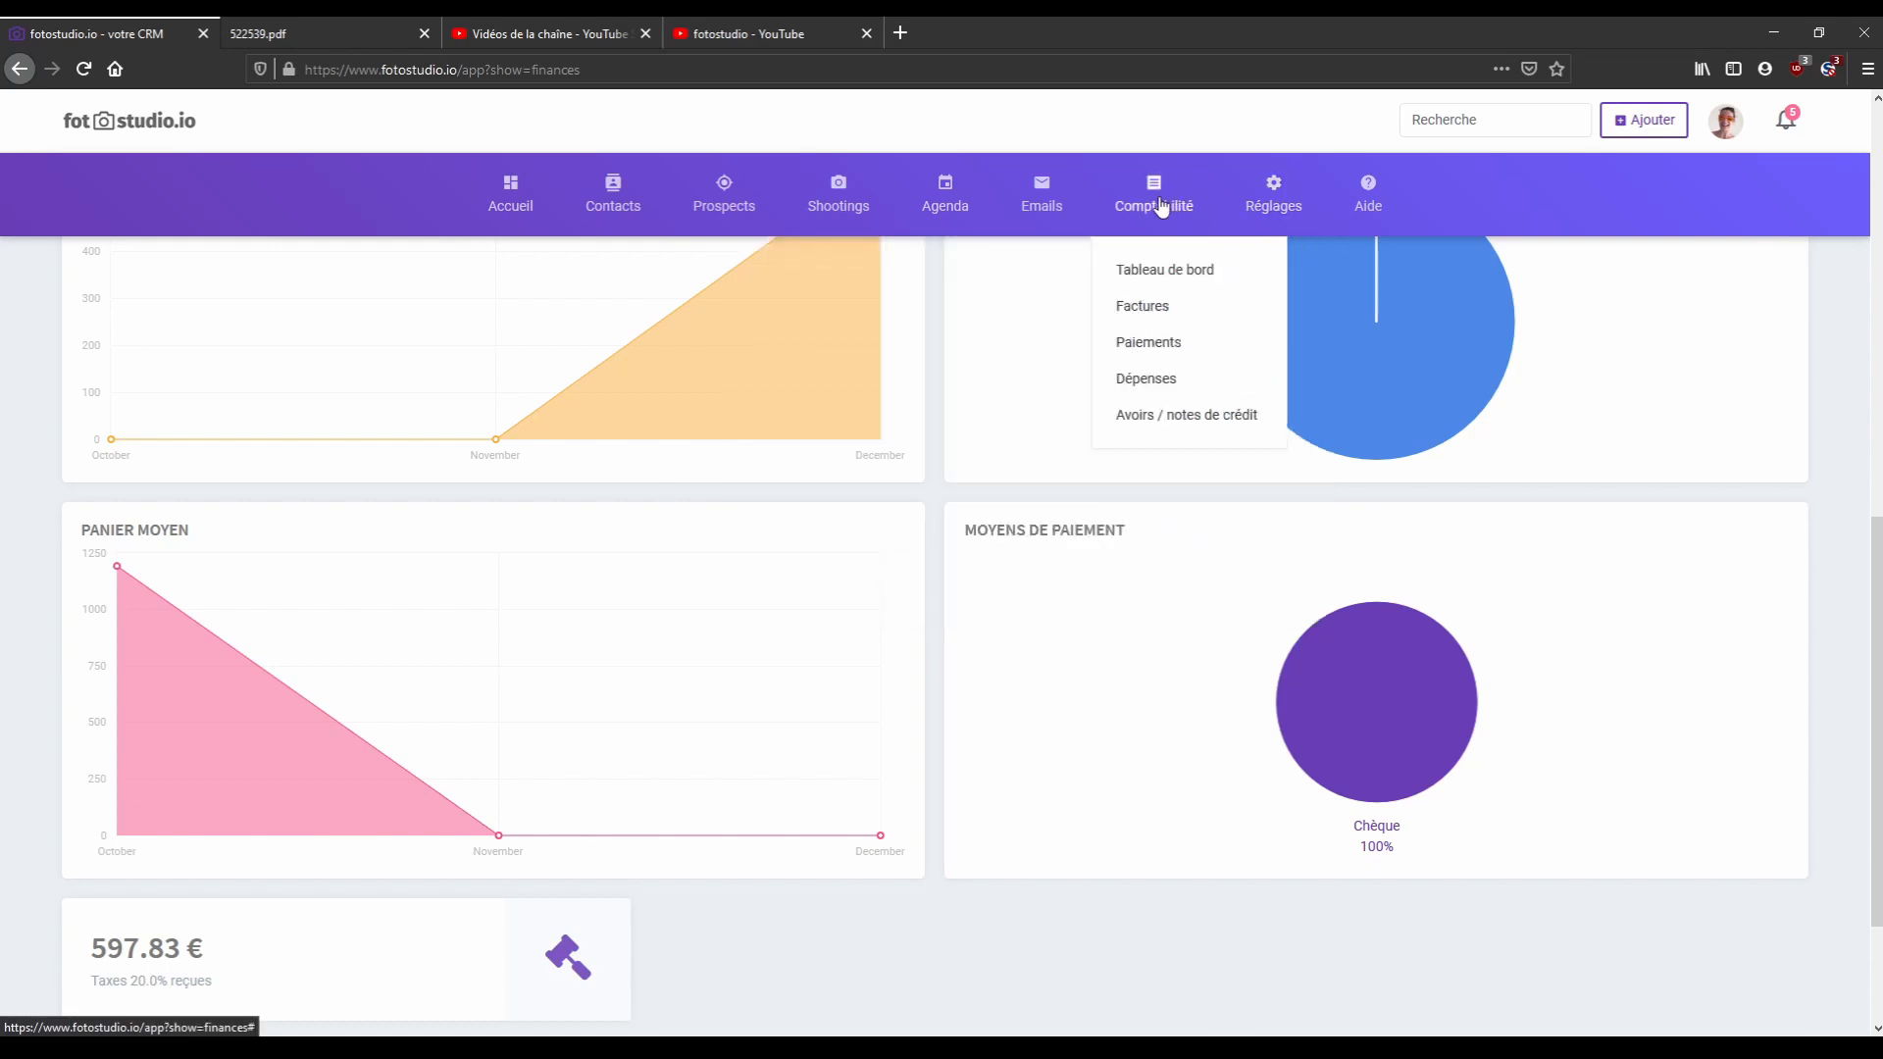
pyautogui.click(1139, 306)
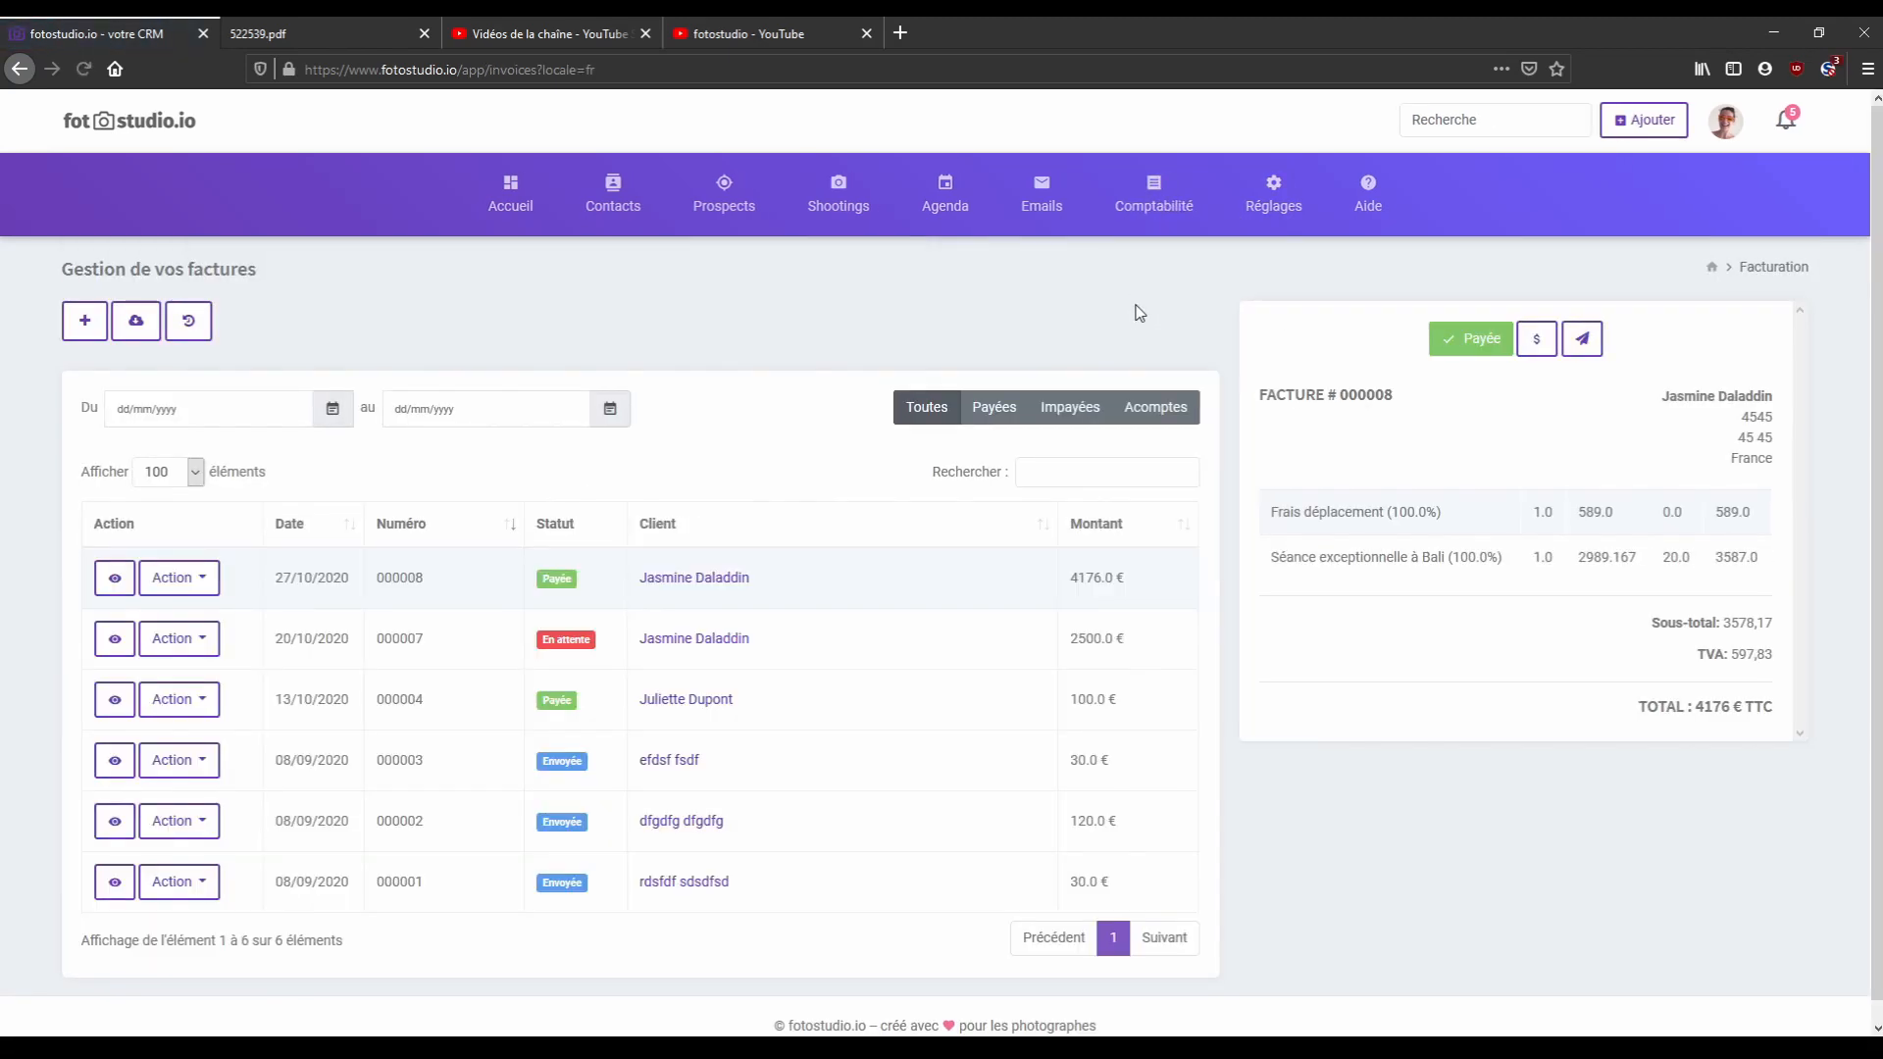
pyautogui.click(147, 325)
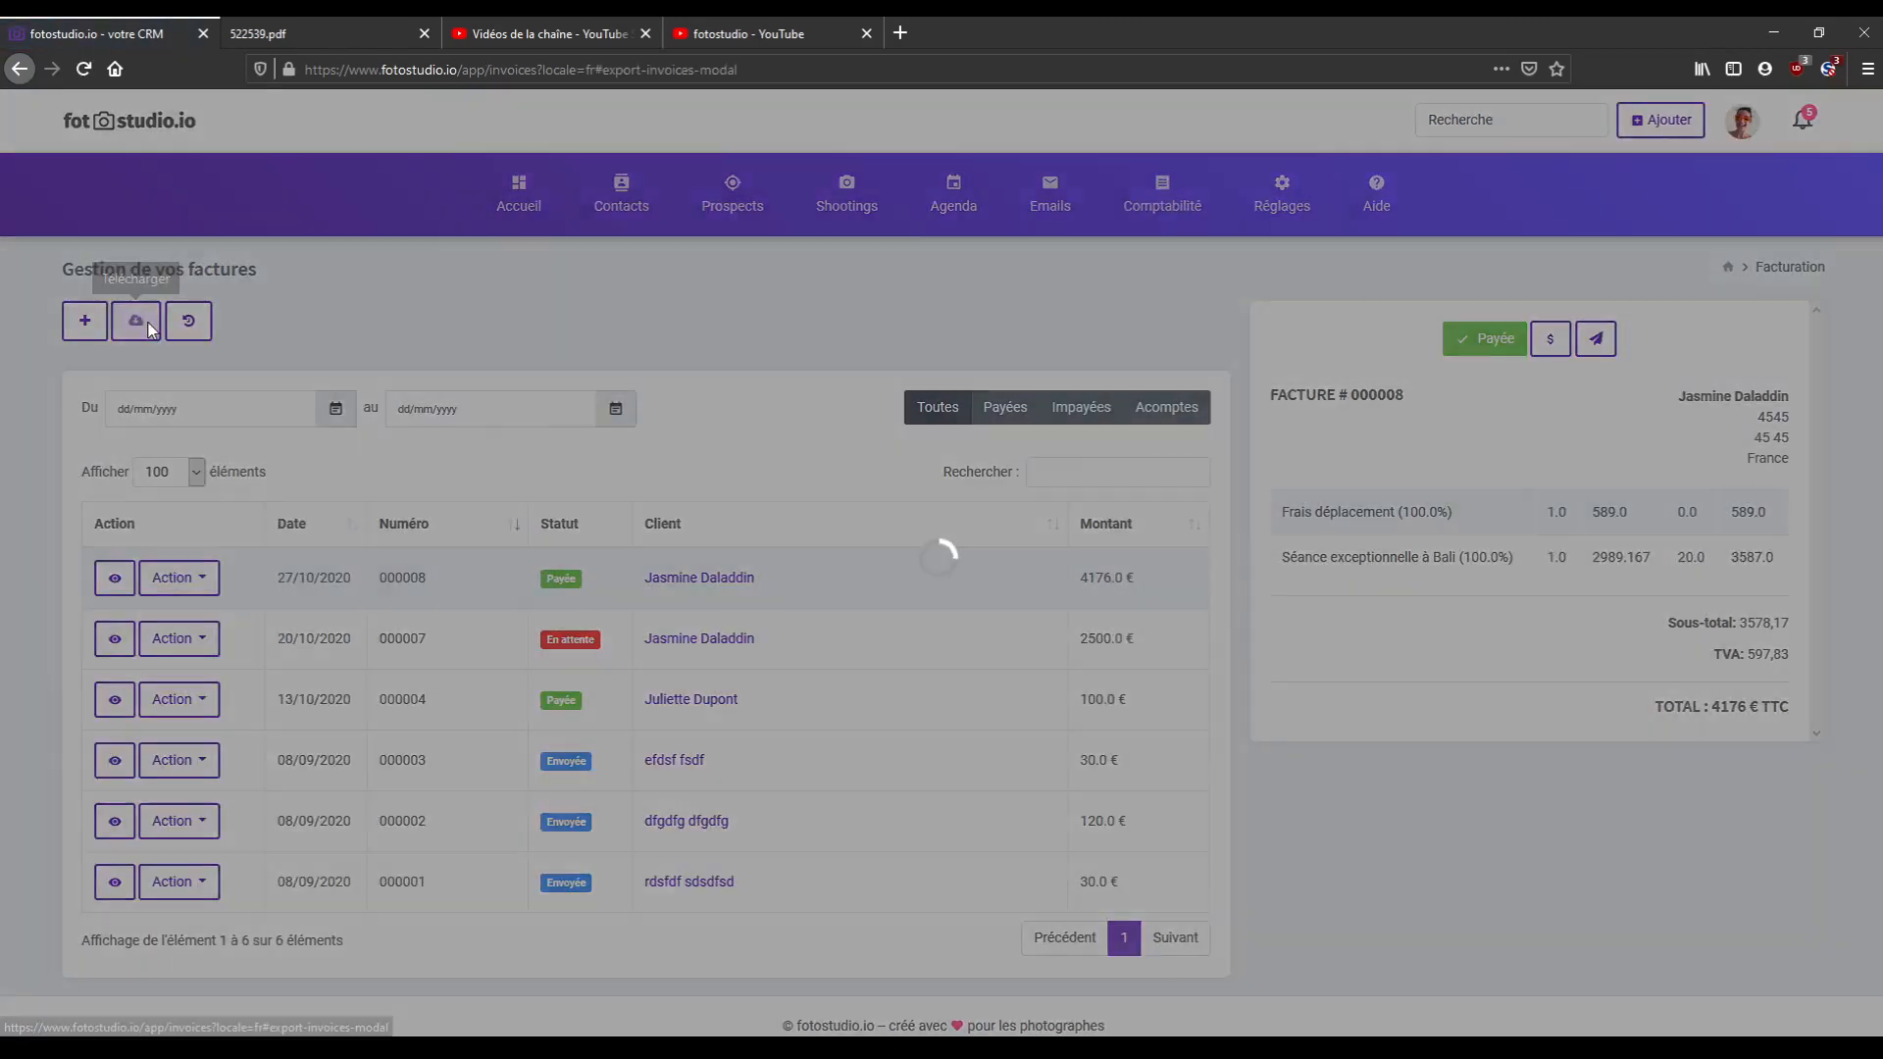
pyautogui.click(858, 591)
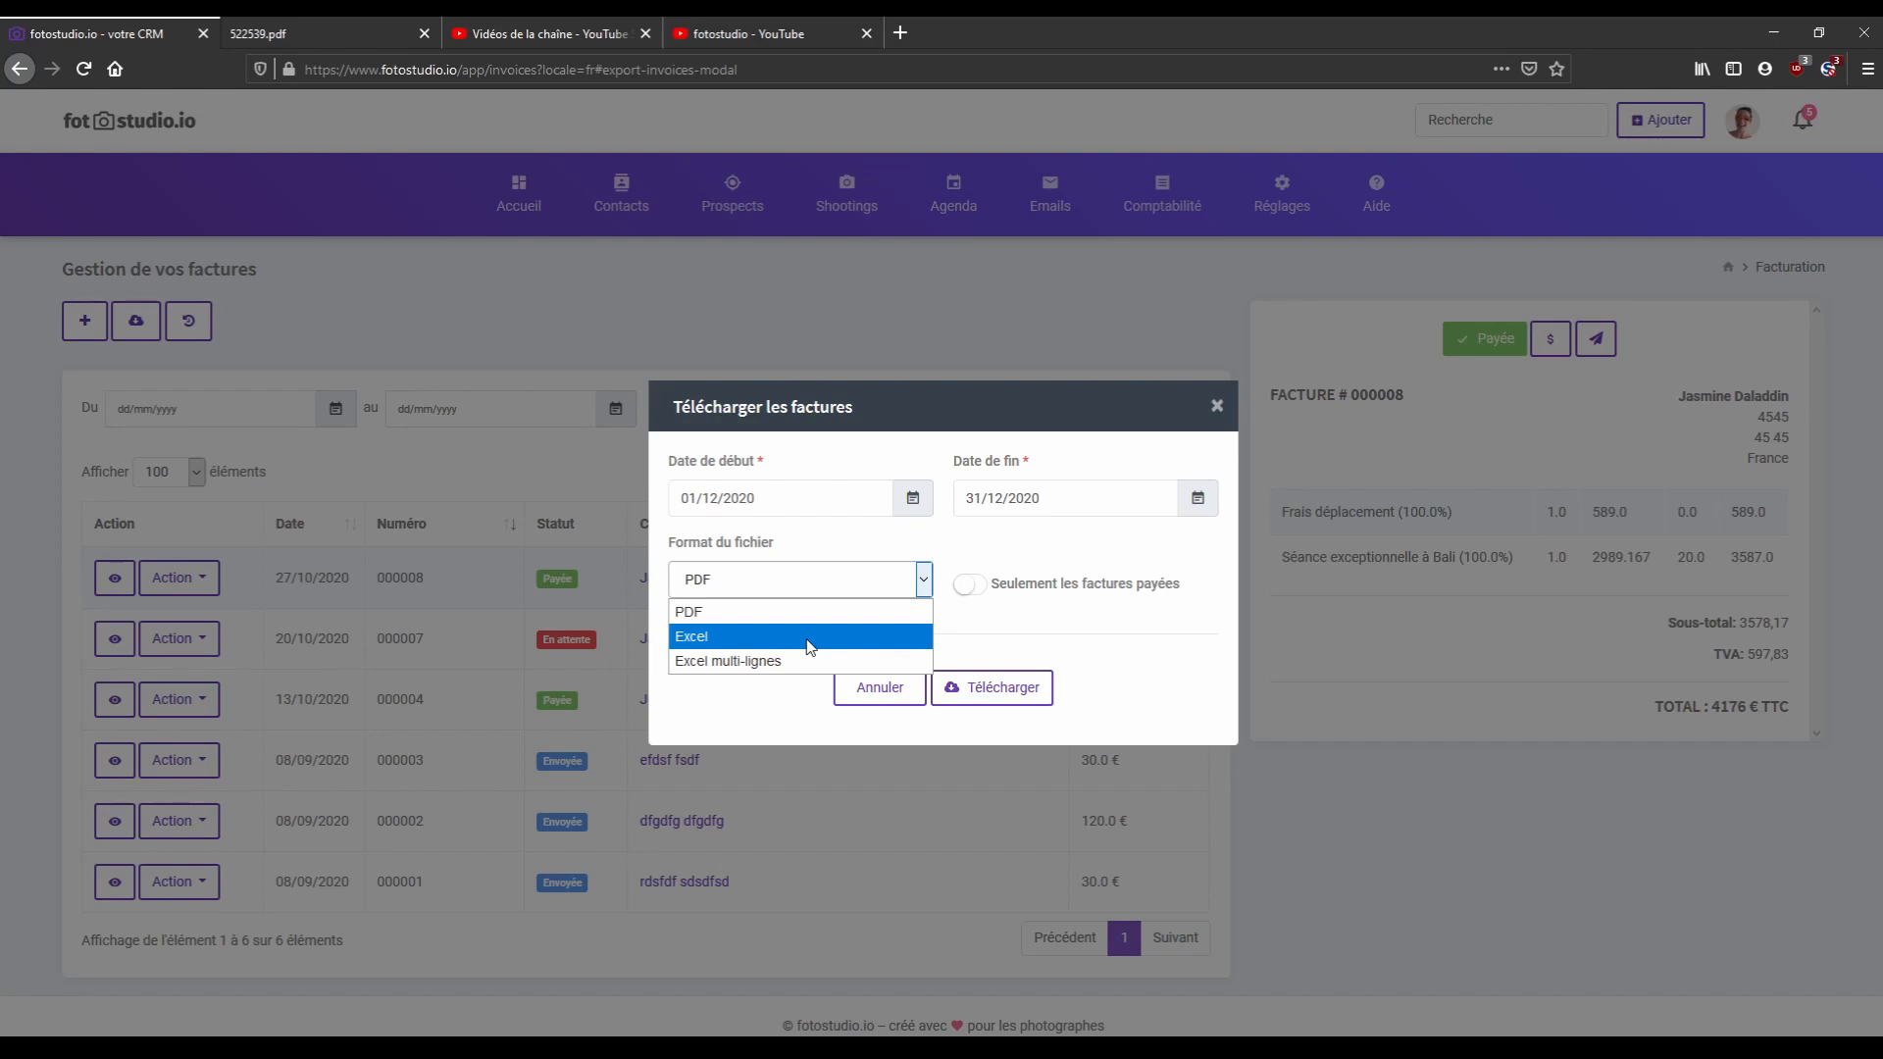
pyautogui.click(810, 647)
# Check the export's start date calendar, try the paid-invoices-only option, and cancel the invoice download.
pyautogui.click(783, 488)
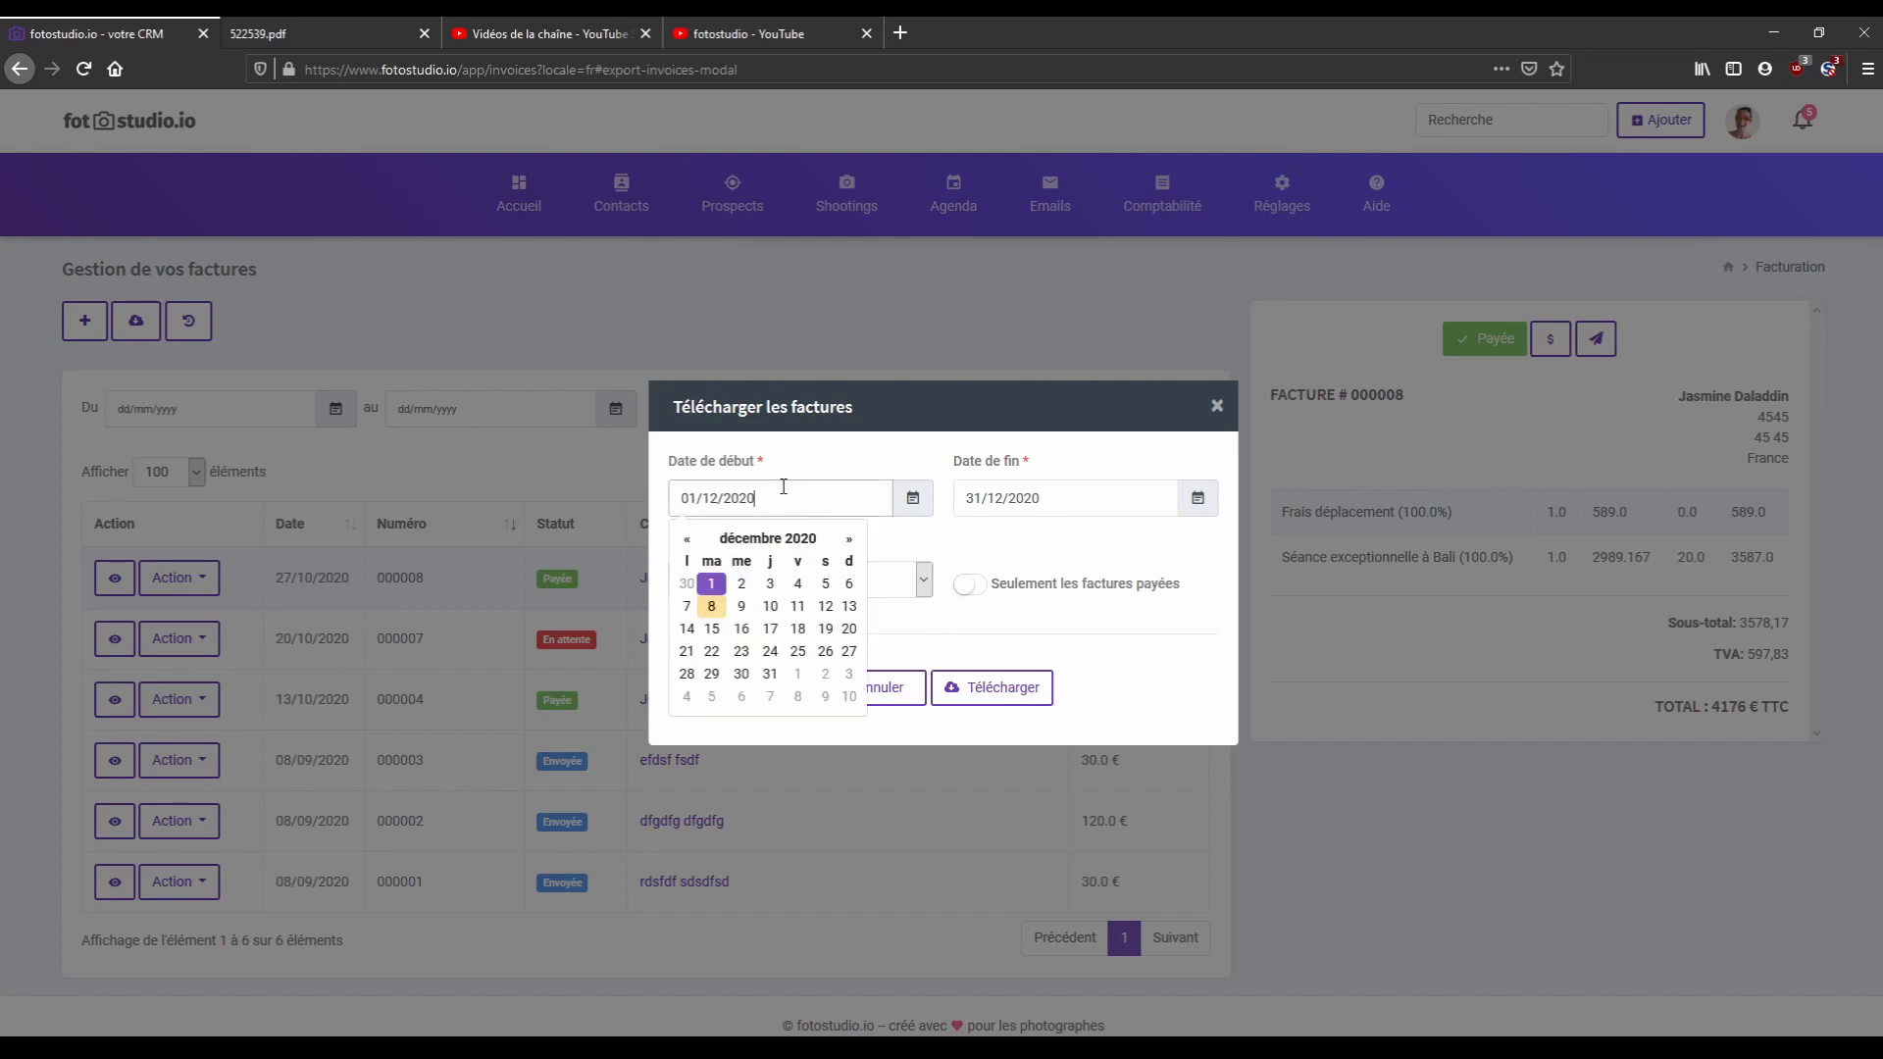
pyautogui.click(980, 465)
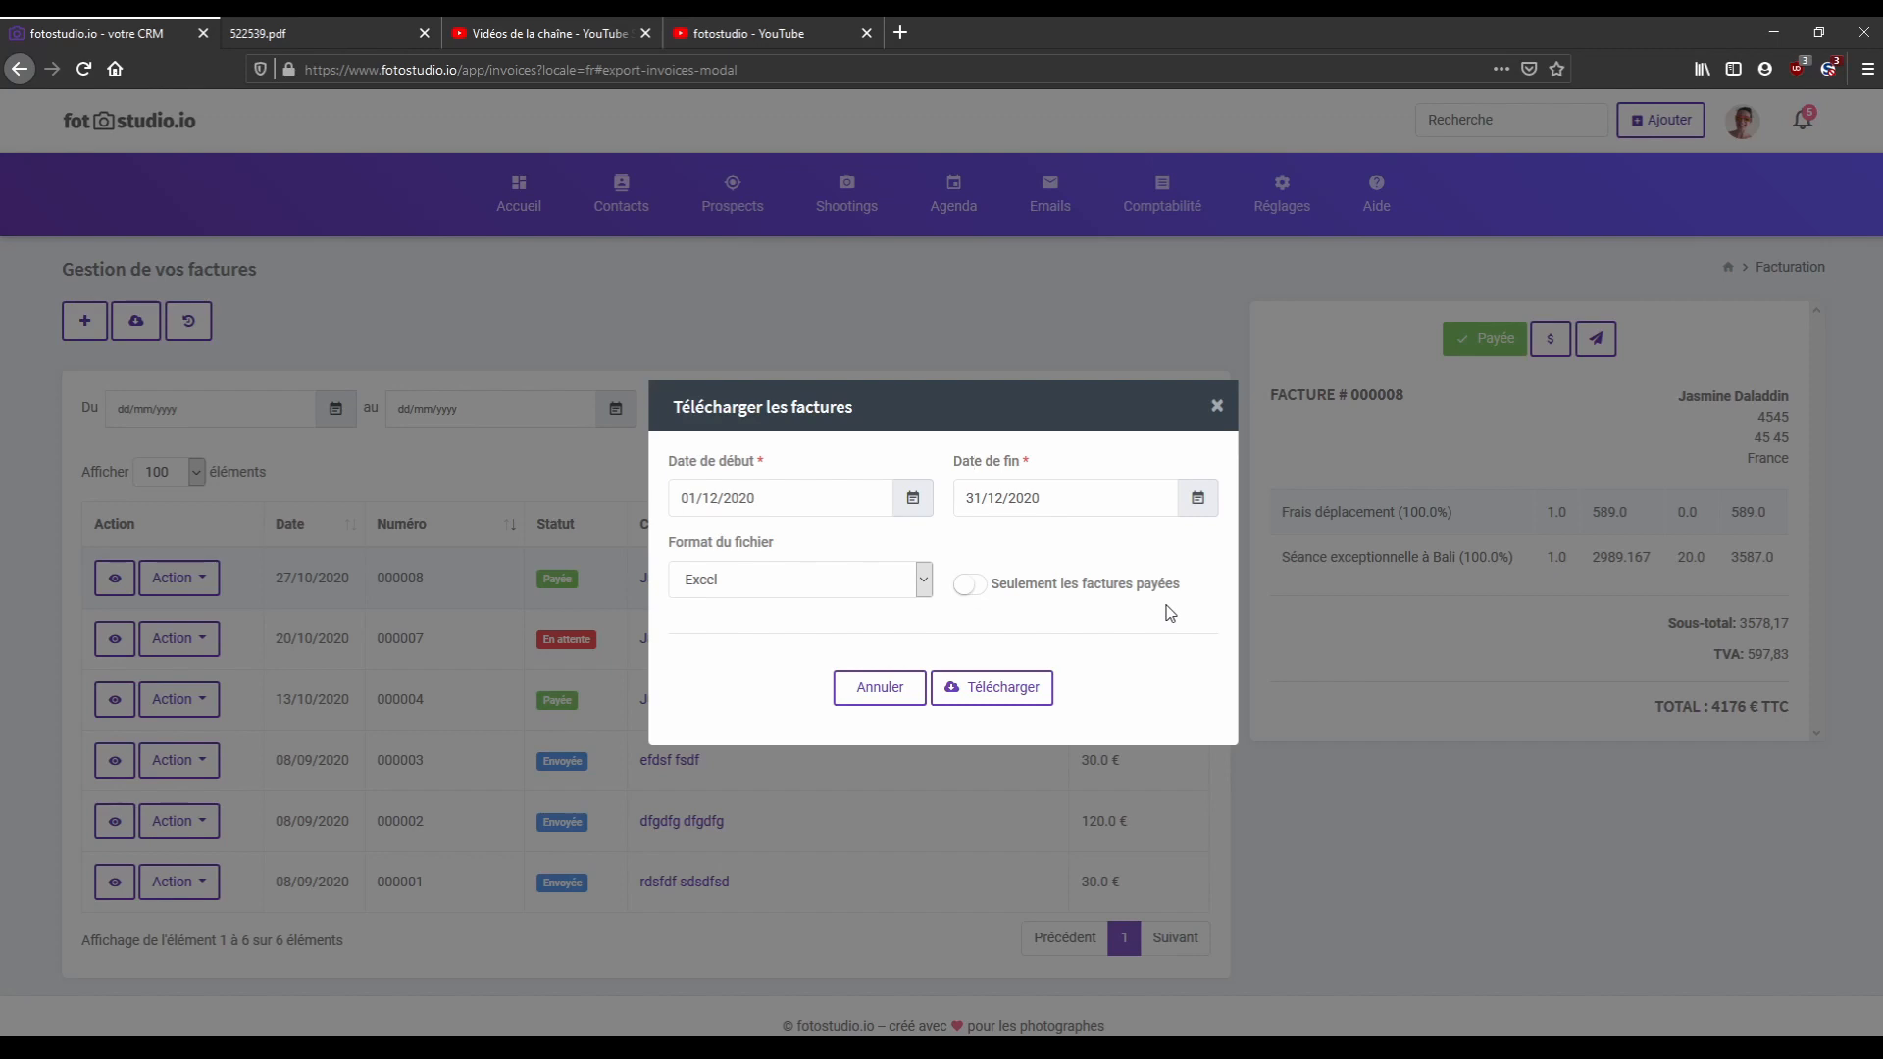
pyautogui.click(973, 586)
pyautogui.click(867, 689)
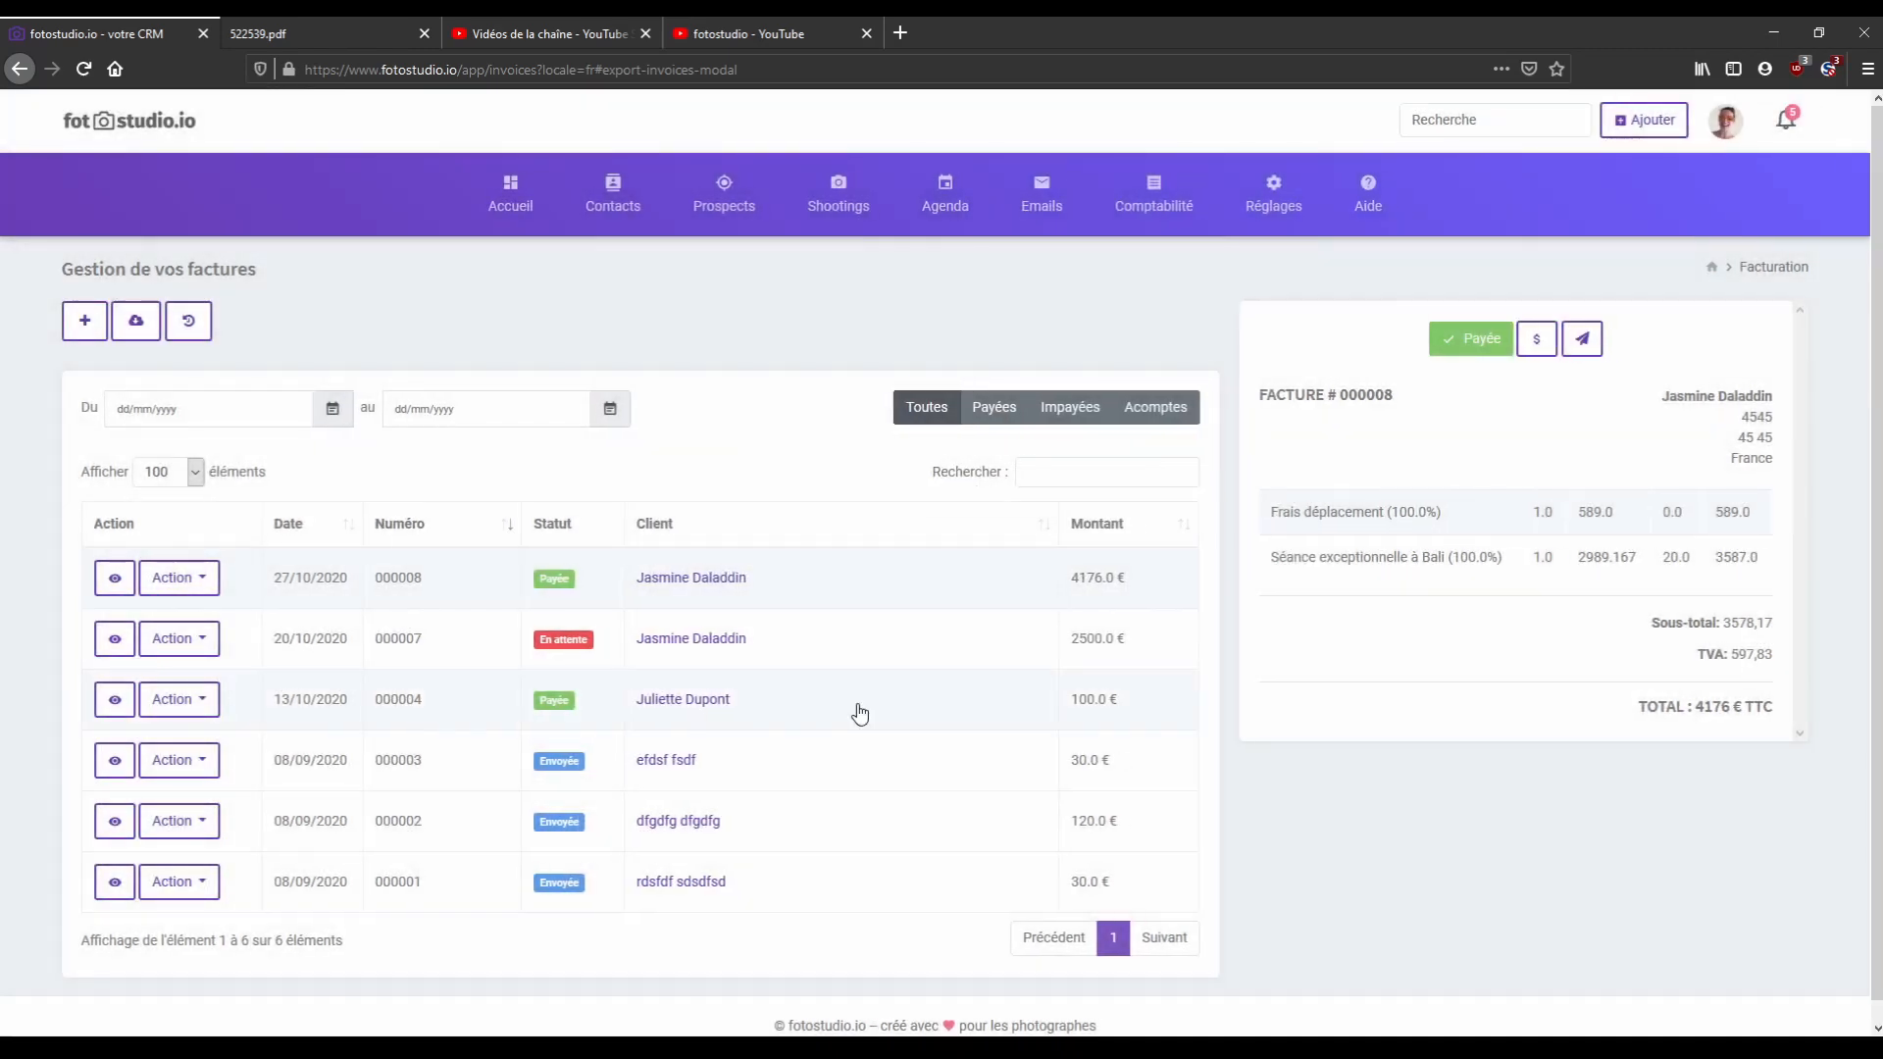
# View the list of recorded payments and return to the accounting dashboard.
pyautogui.click(1153, 196)
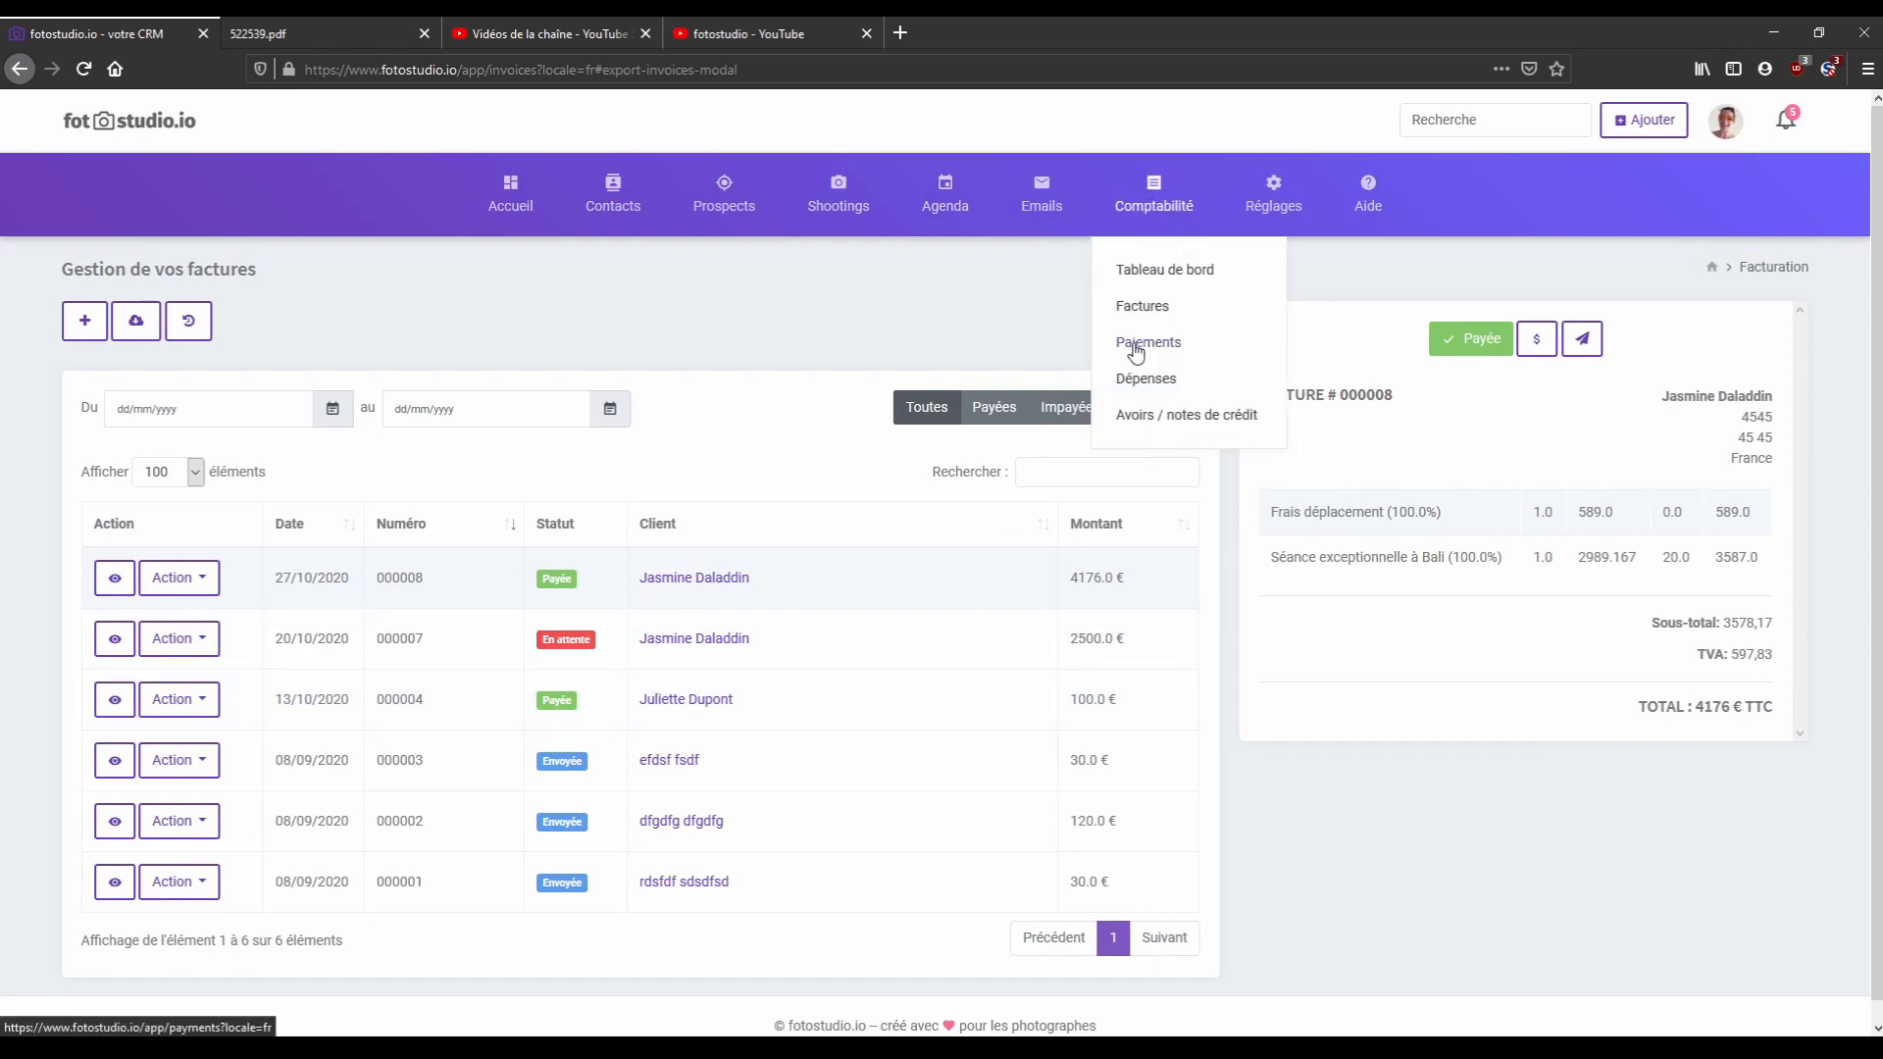
pyautogui.click(1135, 345)
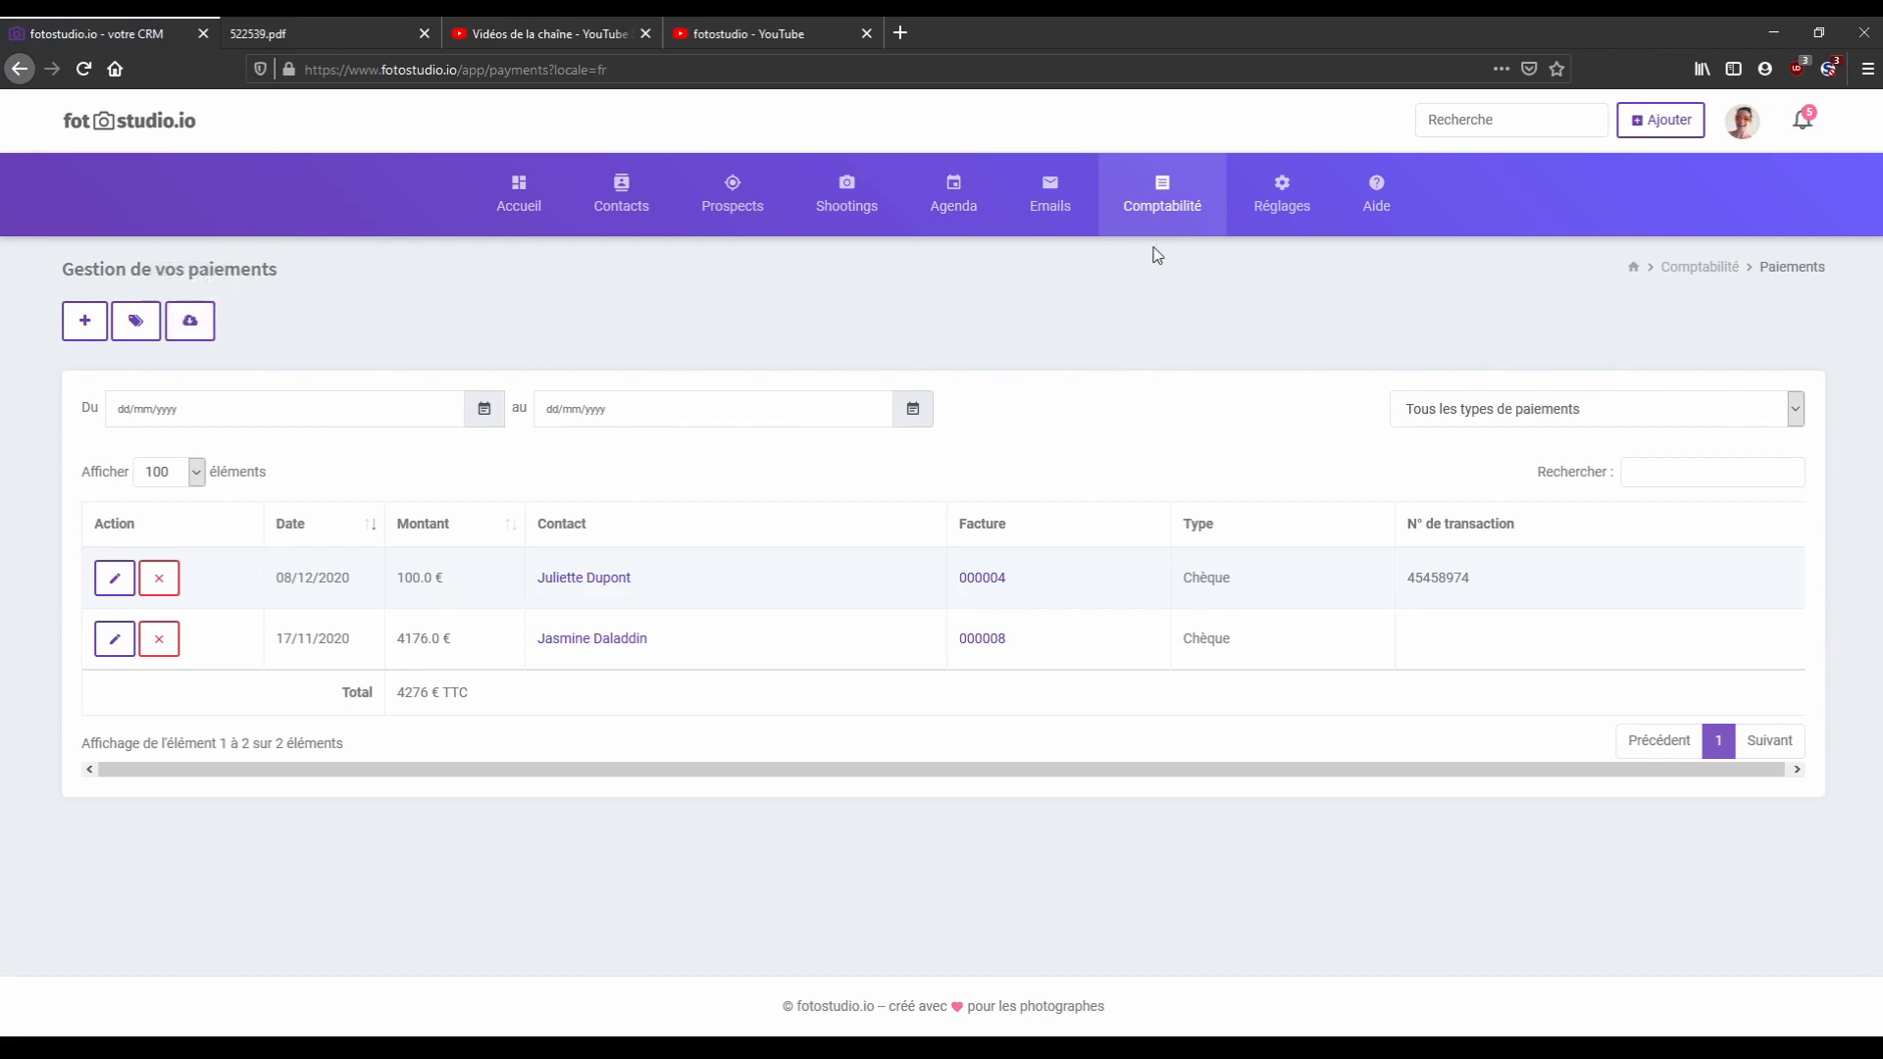
pyautogui.moveTo(1151, 227)
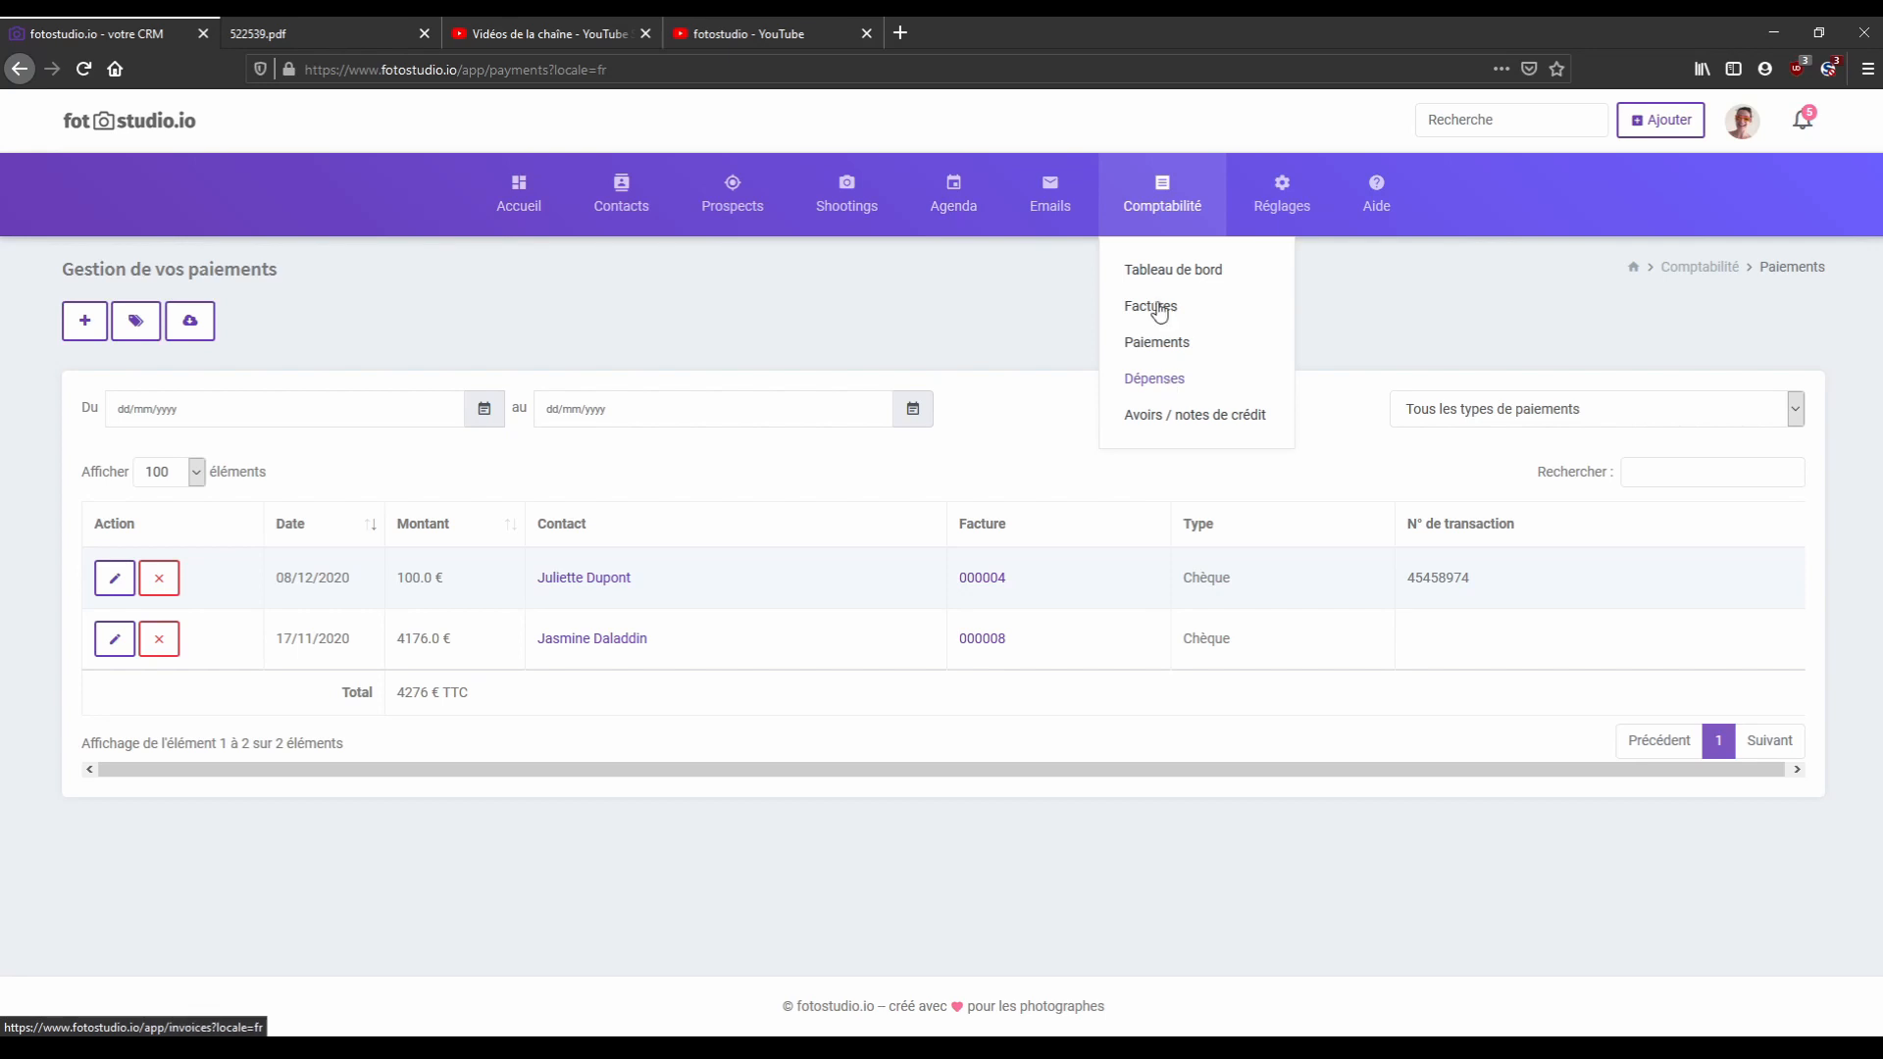
pyautogui.click(1151, 282)
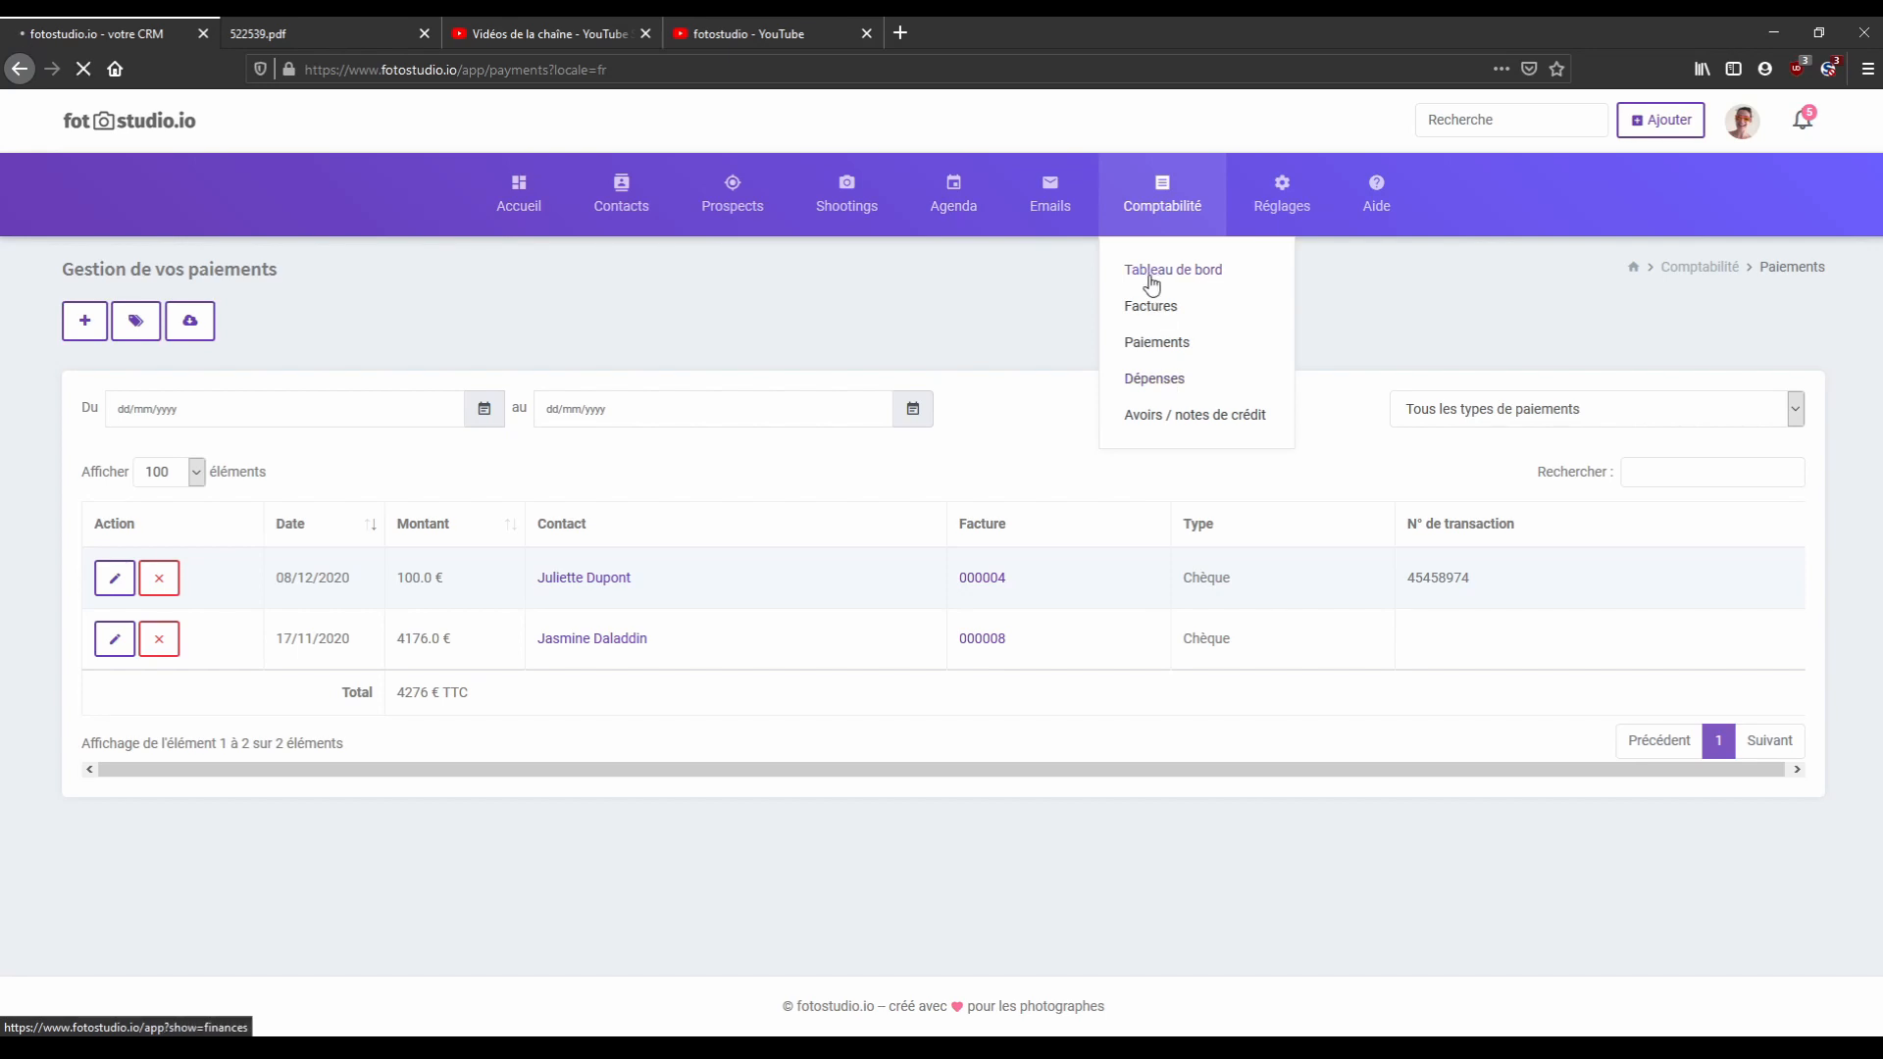